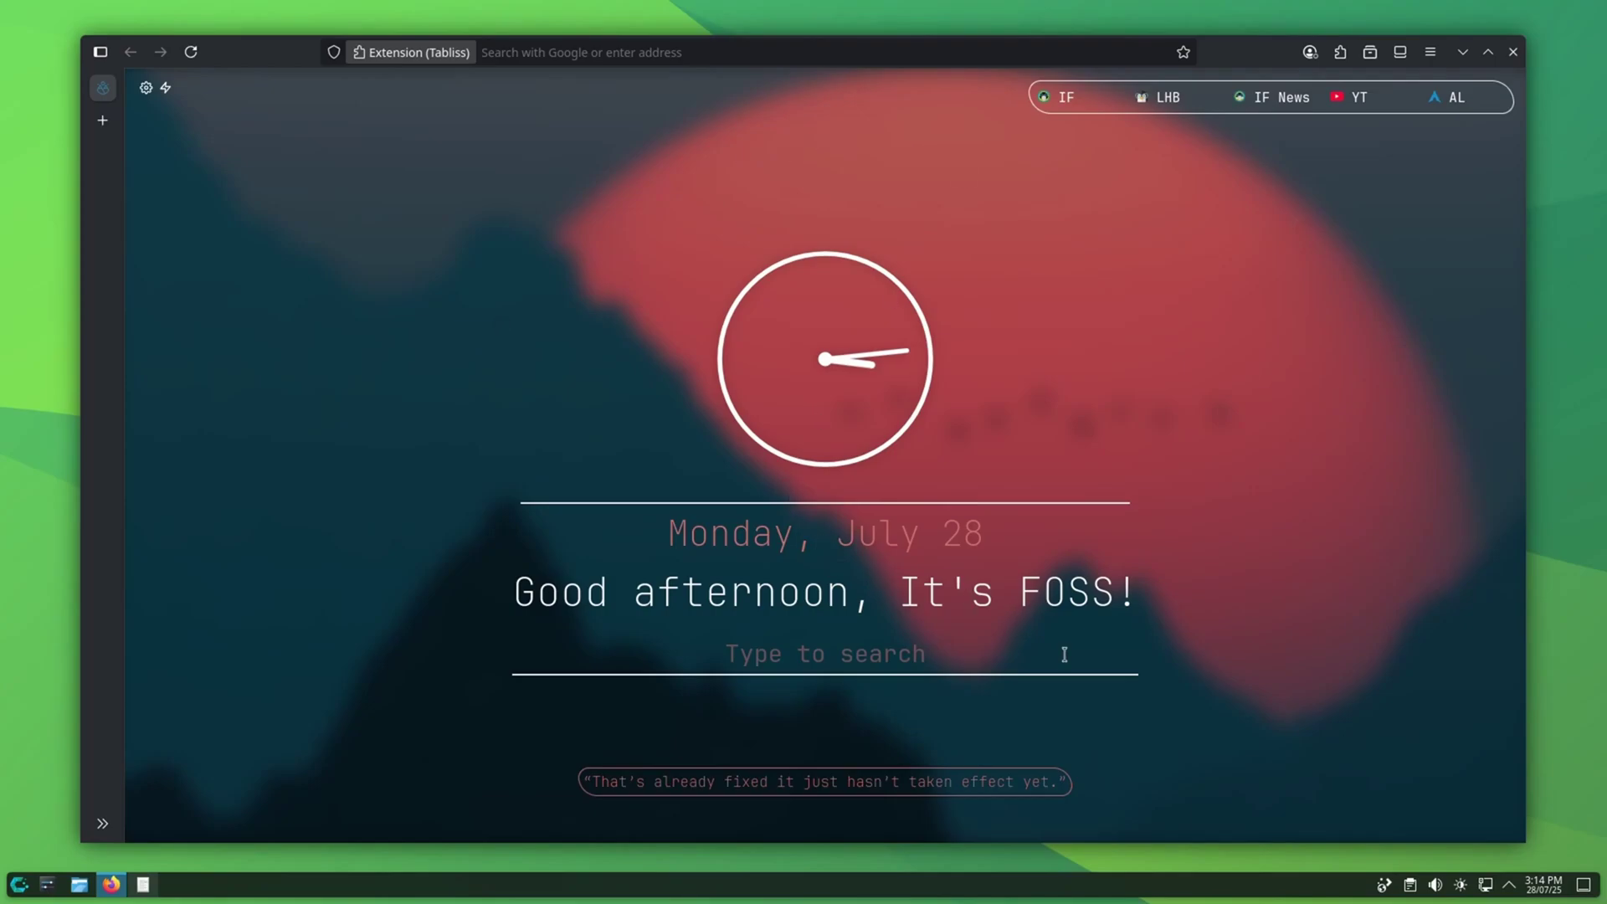
Visit It's FOSS, then switch to the Adaptive Tab Bar Color and Arch Linux tabs
{"action": "left_click", "coordinate": [1069, 98]}
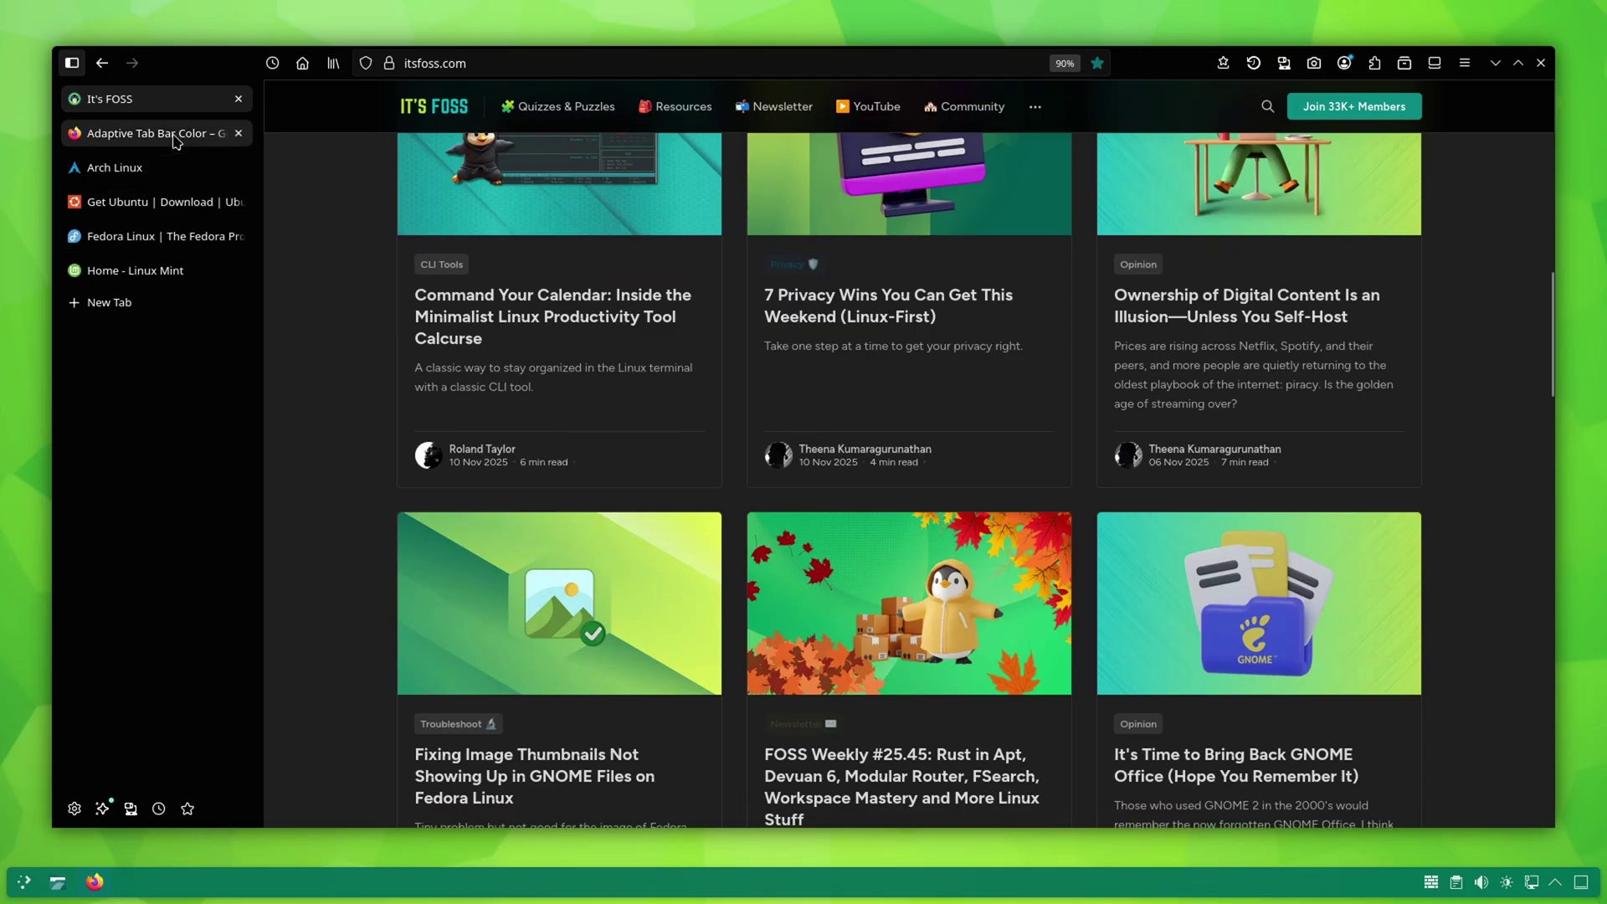
{"action": "left_click", "coordinate": [177, 141]}
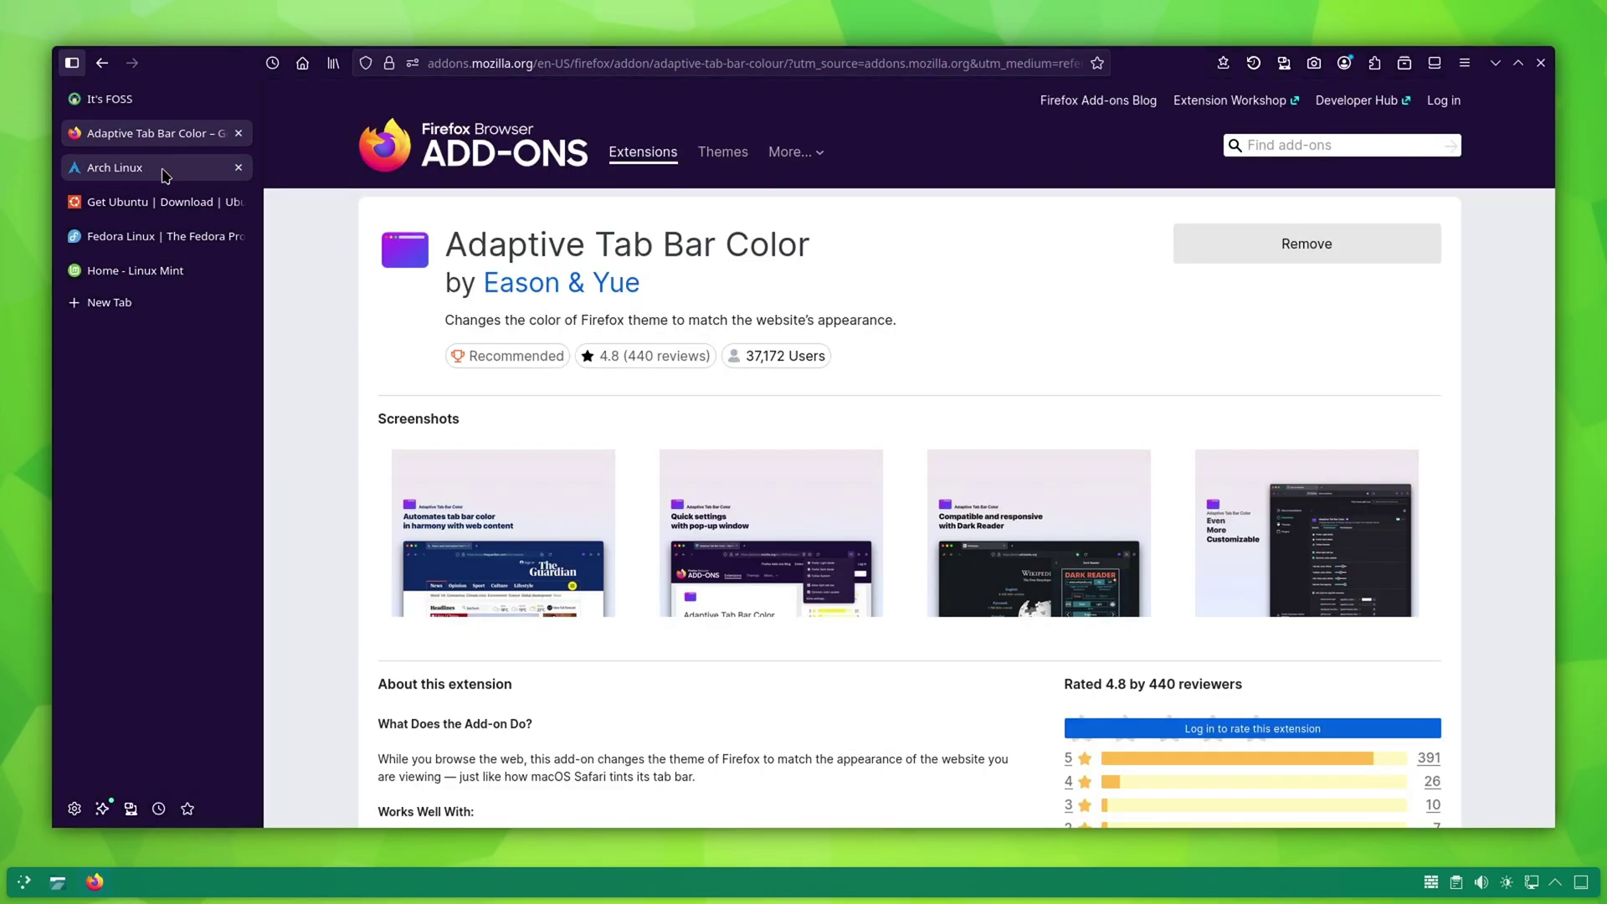
{"action": "left_click", "coordinate": [165, 176]}
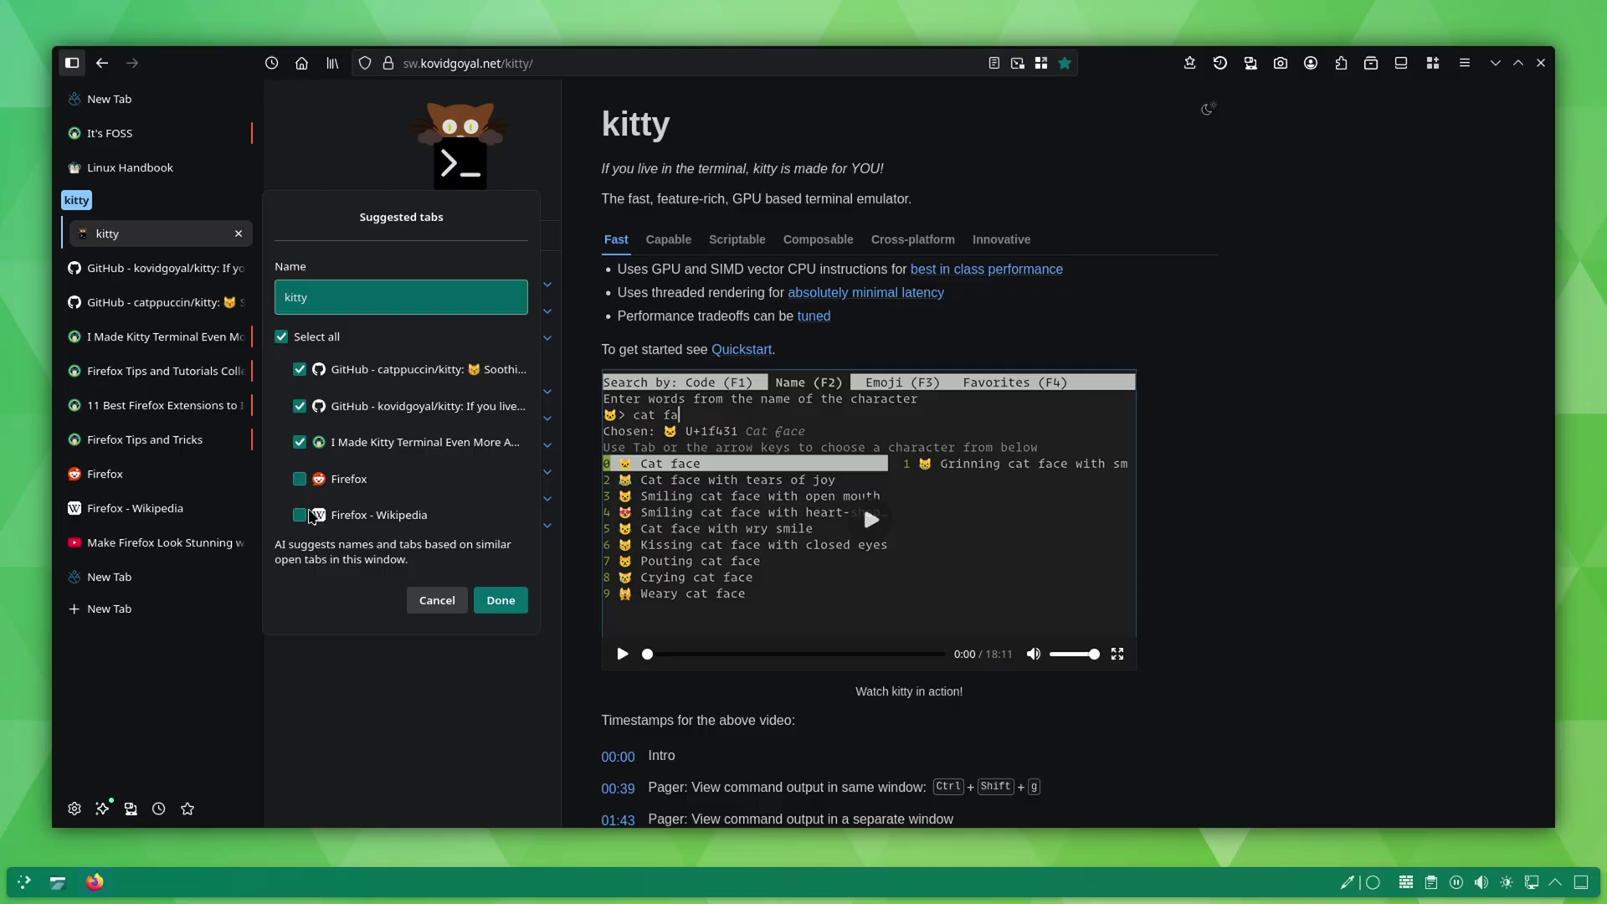
Create the five-tab kitty group from AI suggestions, keeping Firefox - Wikipedia included
{"action": "left_click", "coordinate": [311, 514]}
{"action": "left_click", "coordinate": [308, 519]}
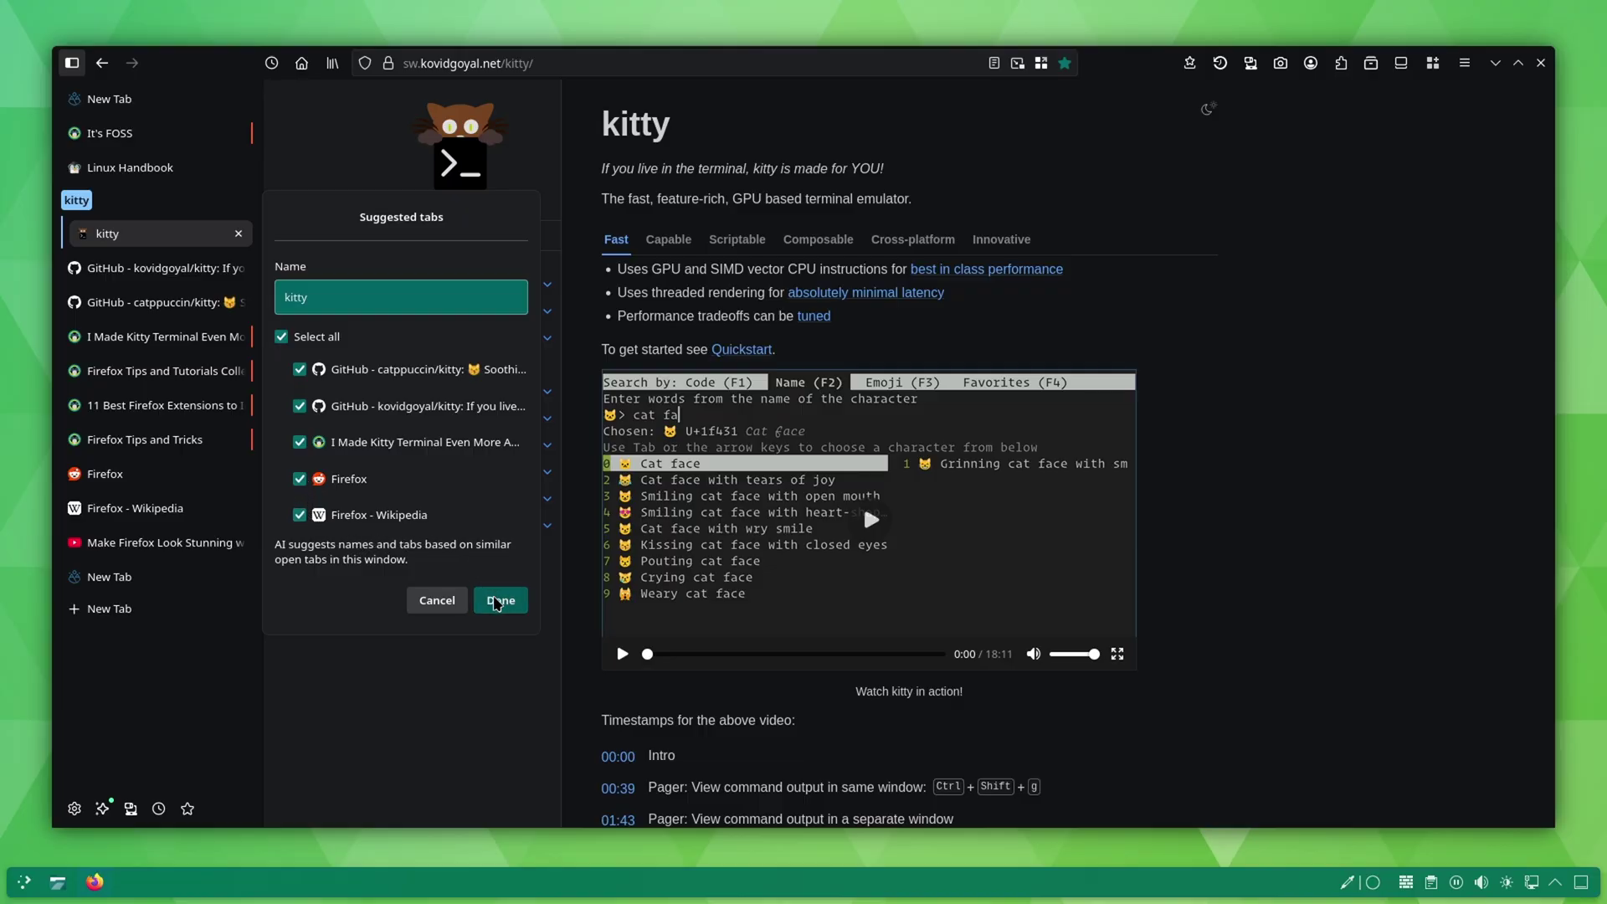
{"action": "left_click", "coordinate": [499, 601]}
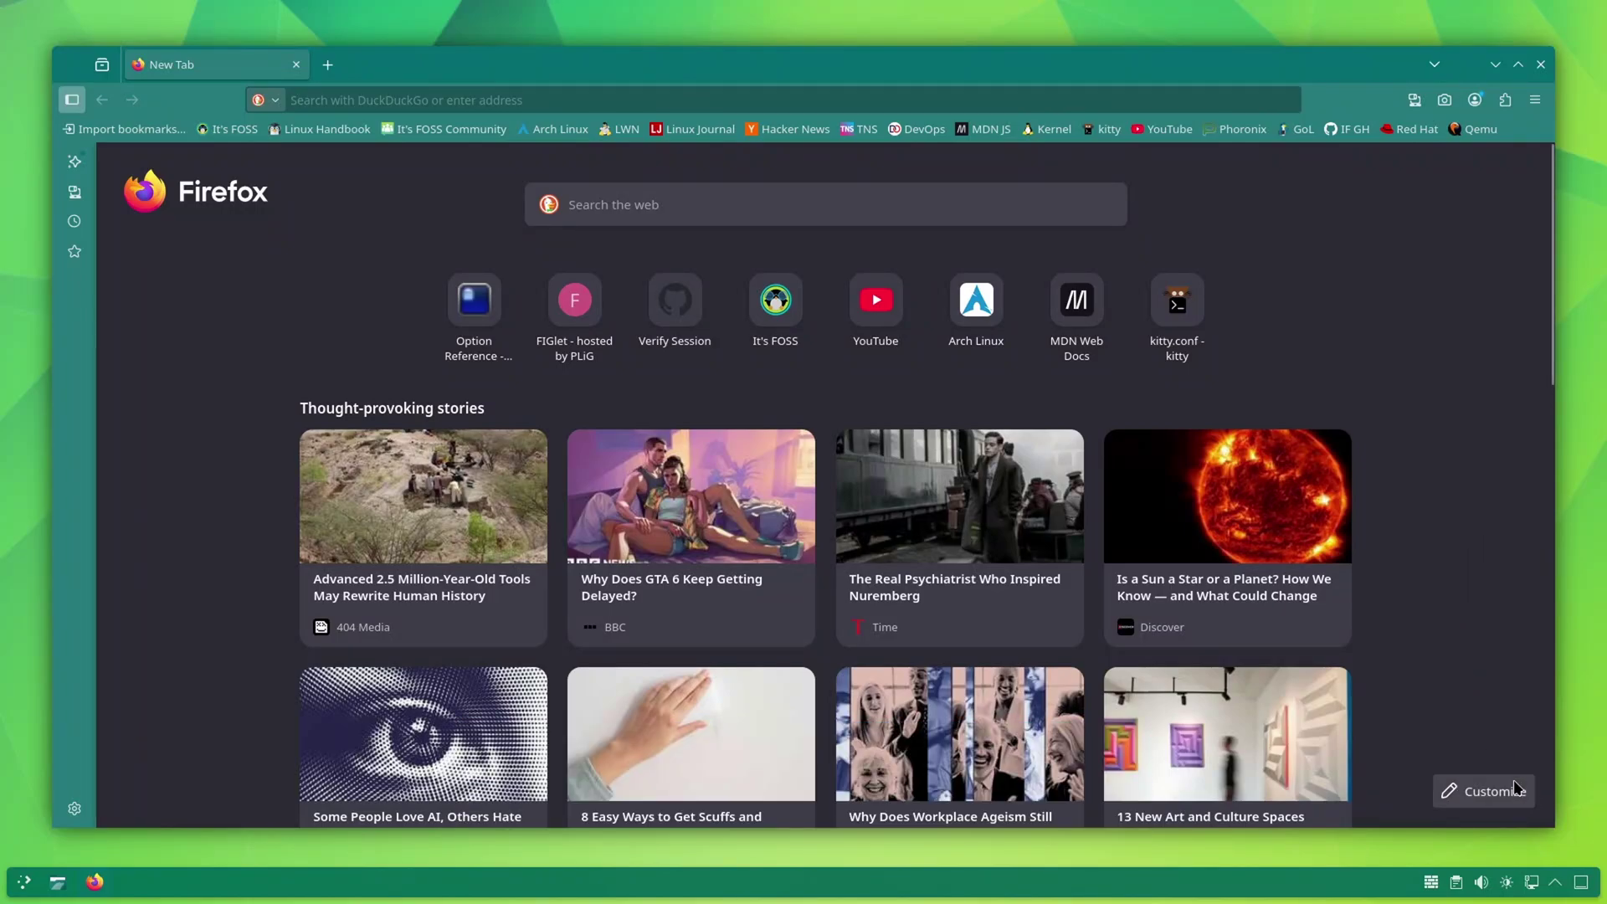
Switch off Shortcuts and Recommended stories in the New Tab page customization panel
{"action": "left_click", "coordinate": [1464, 797]}
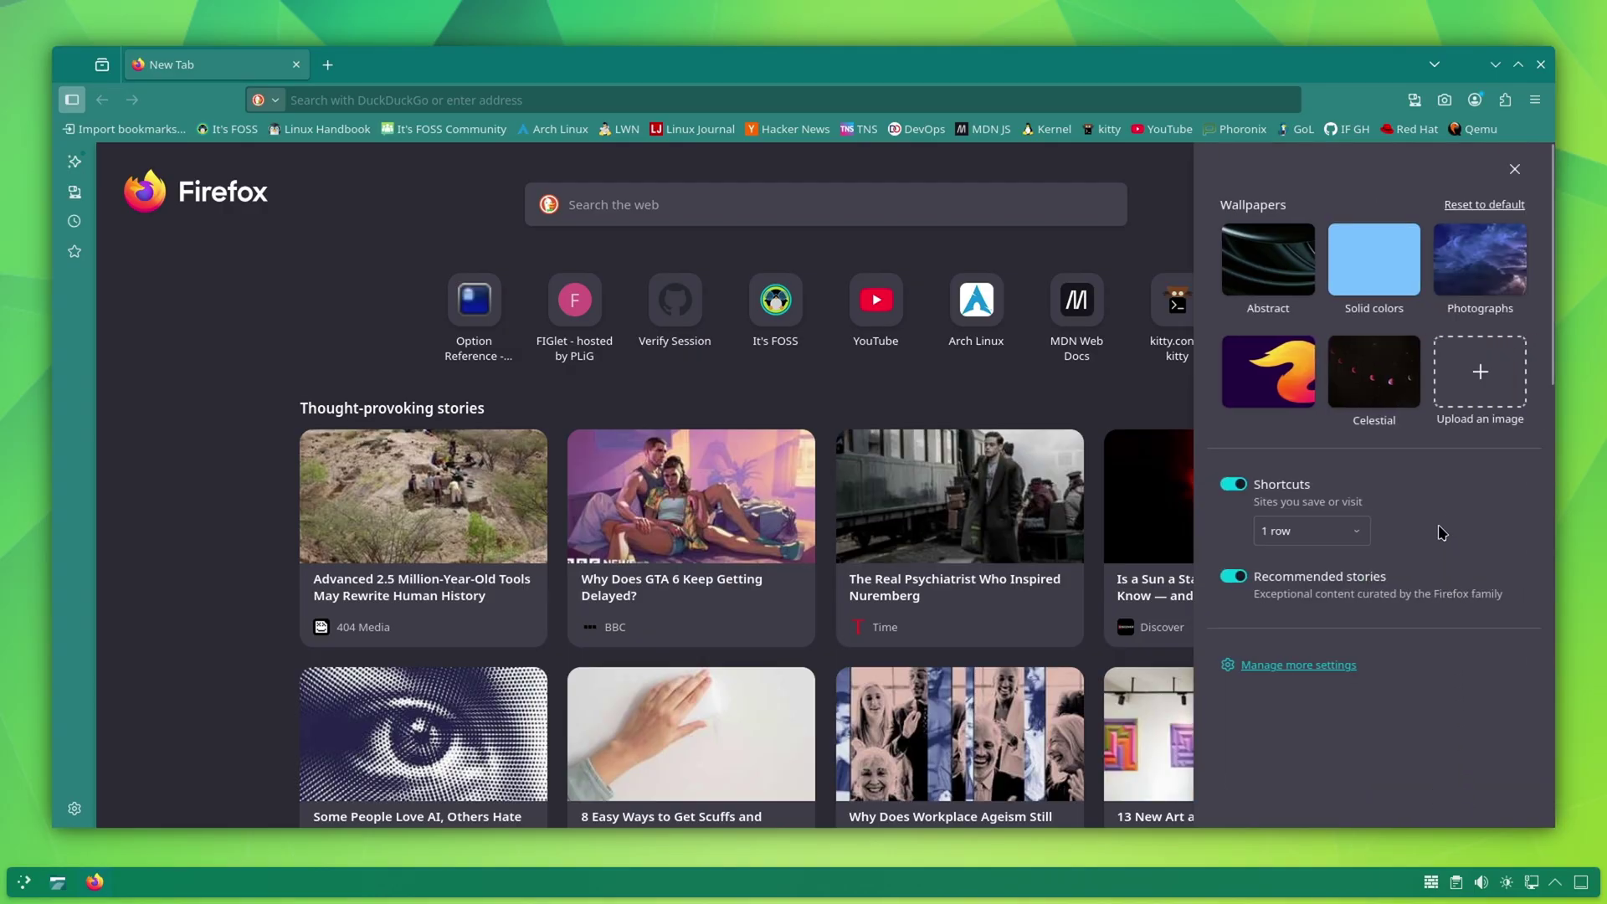
{"action": "left_click", "coordinate": [1235, 485]}
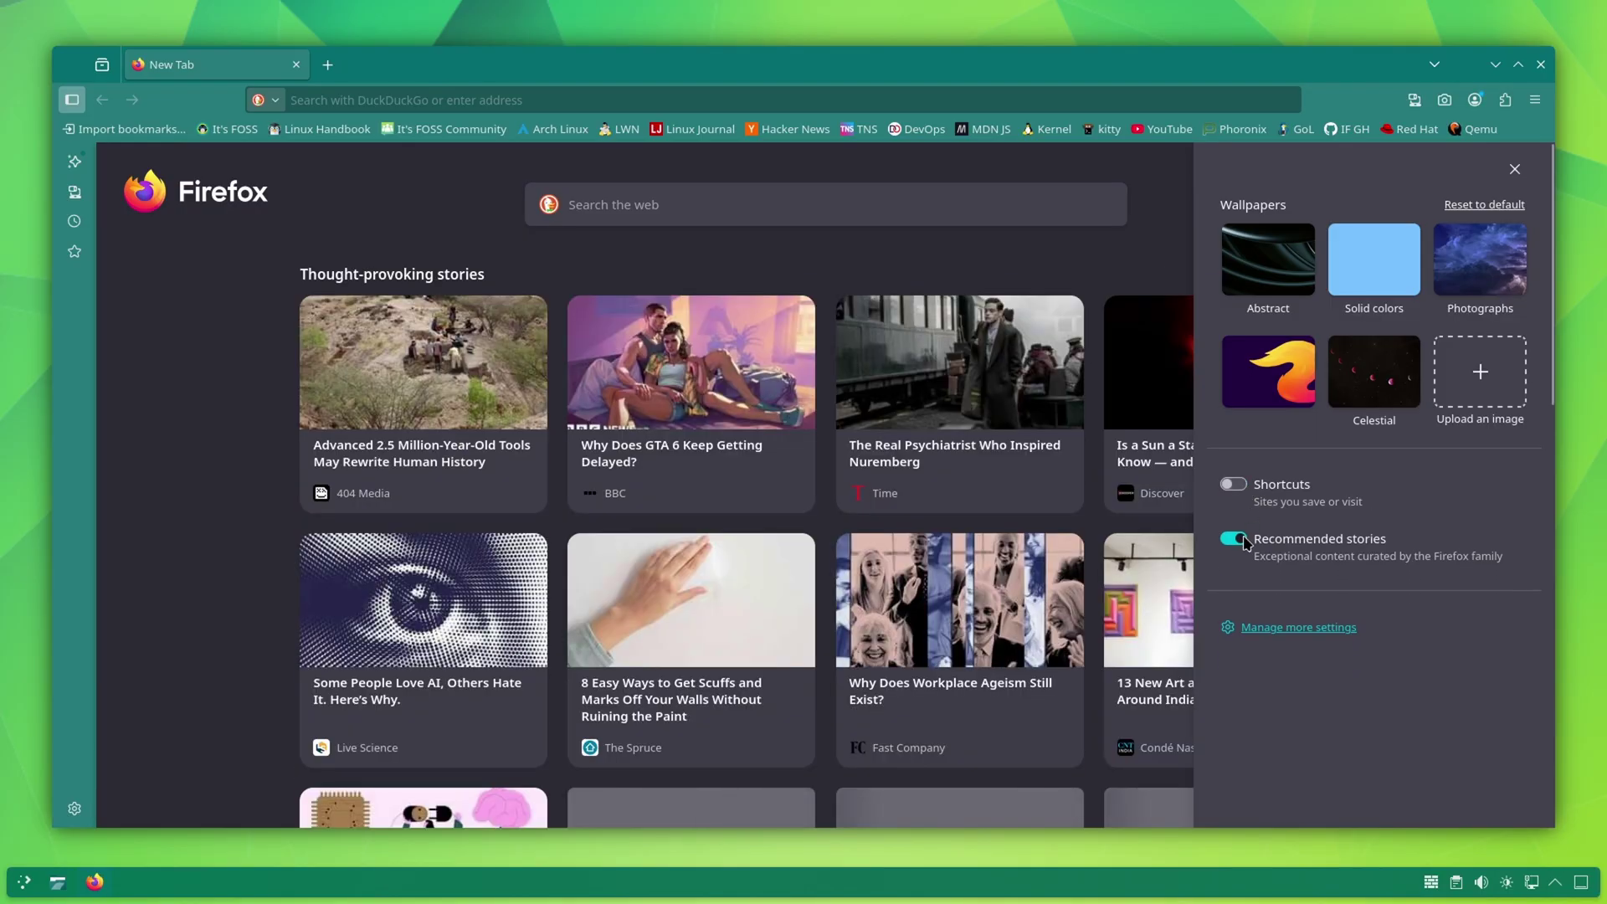
{"action": "left_click", "coordinate": [1242, 543]}
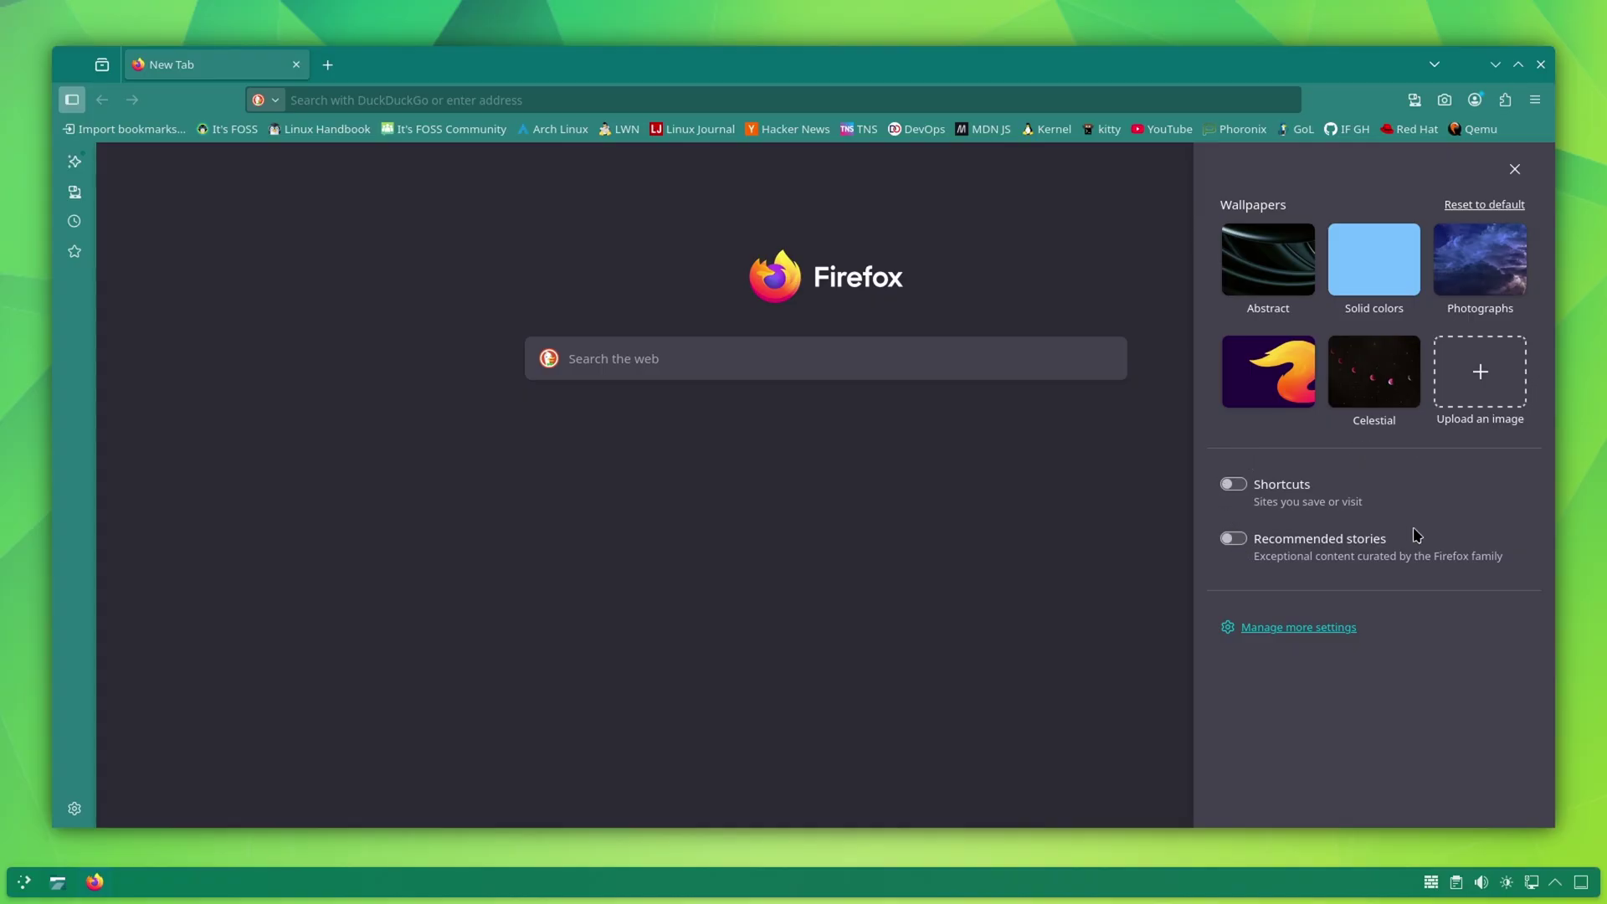
{"action": "left_click", "coordinate": [1516, 170]}
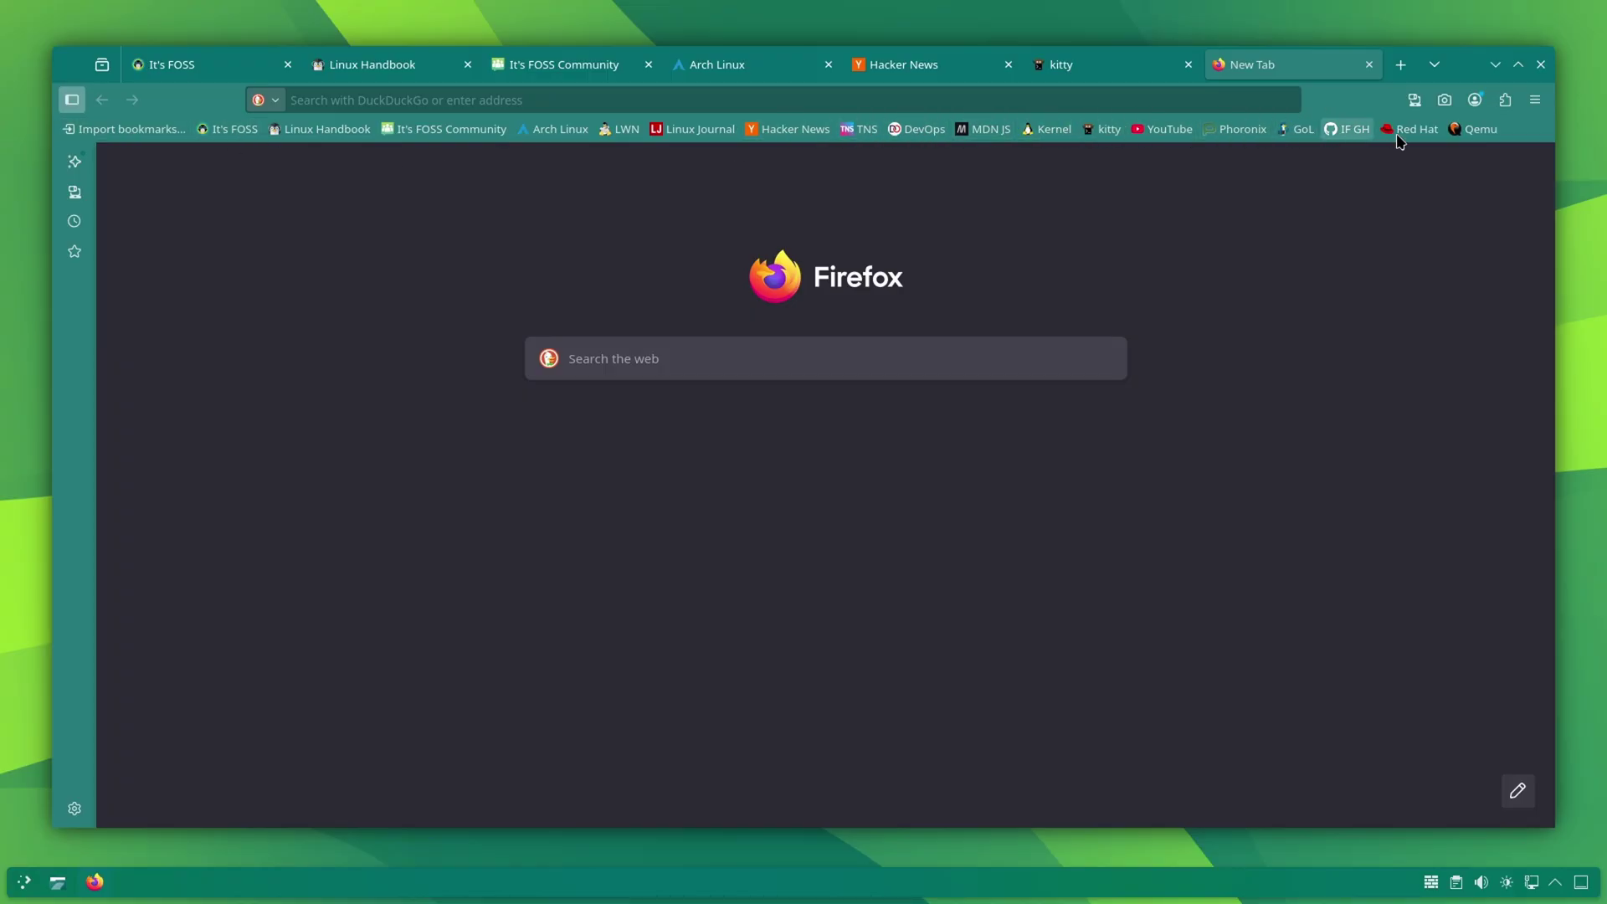
Set the Bookmarks Toolbar to Never Show
{"action": "right_click", "coordinate": [1515, 134]}
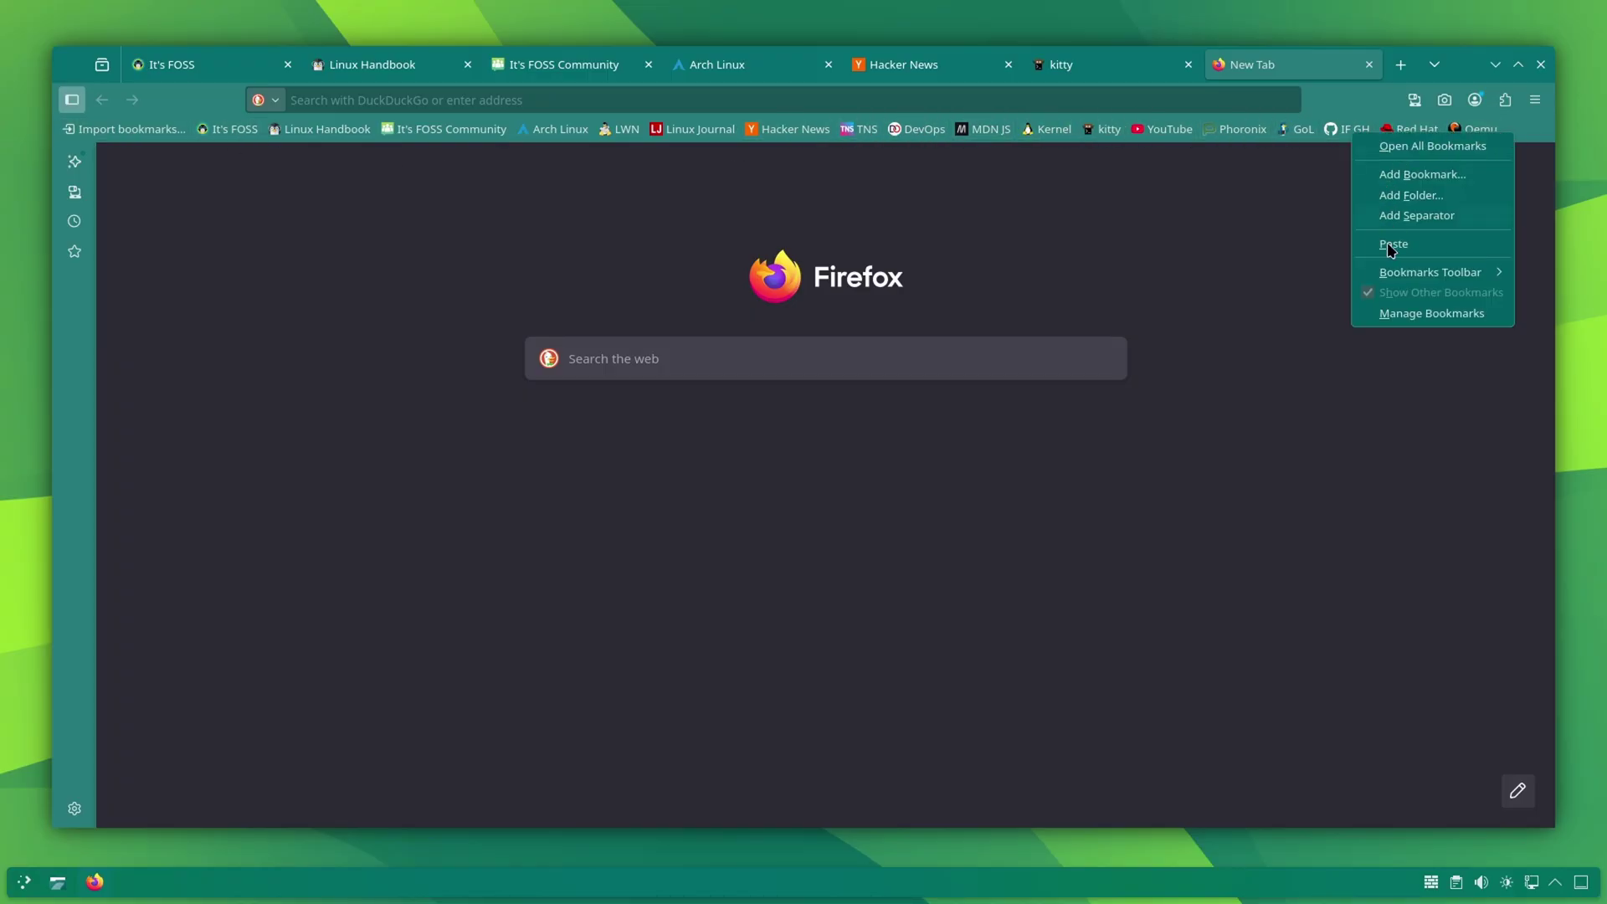
{"action": "mouse_move", "coordinate": [1408, 276]}
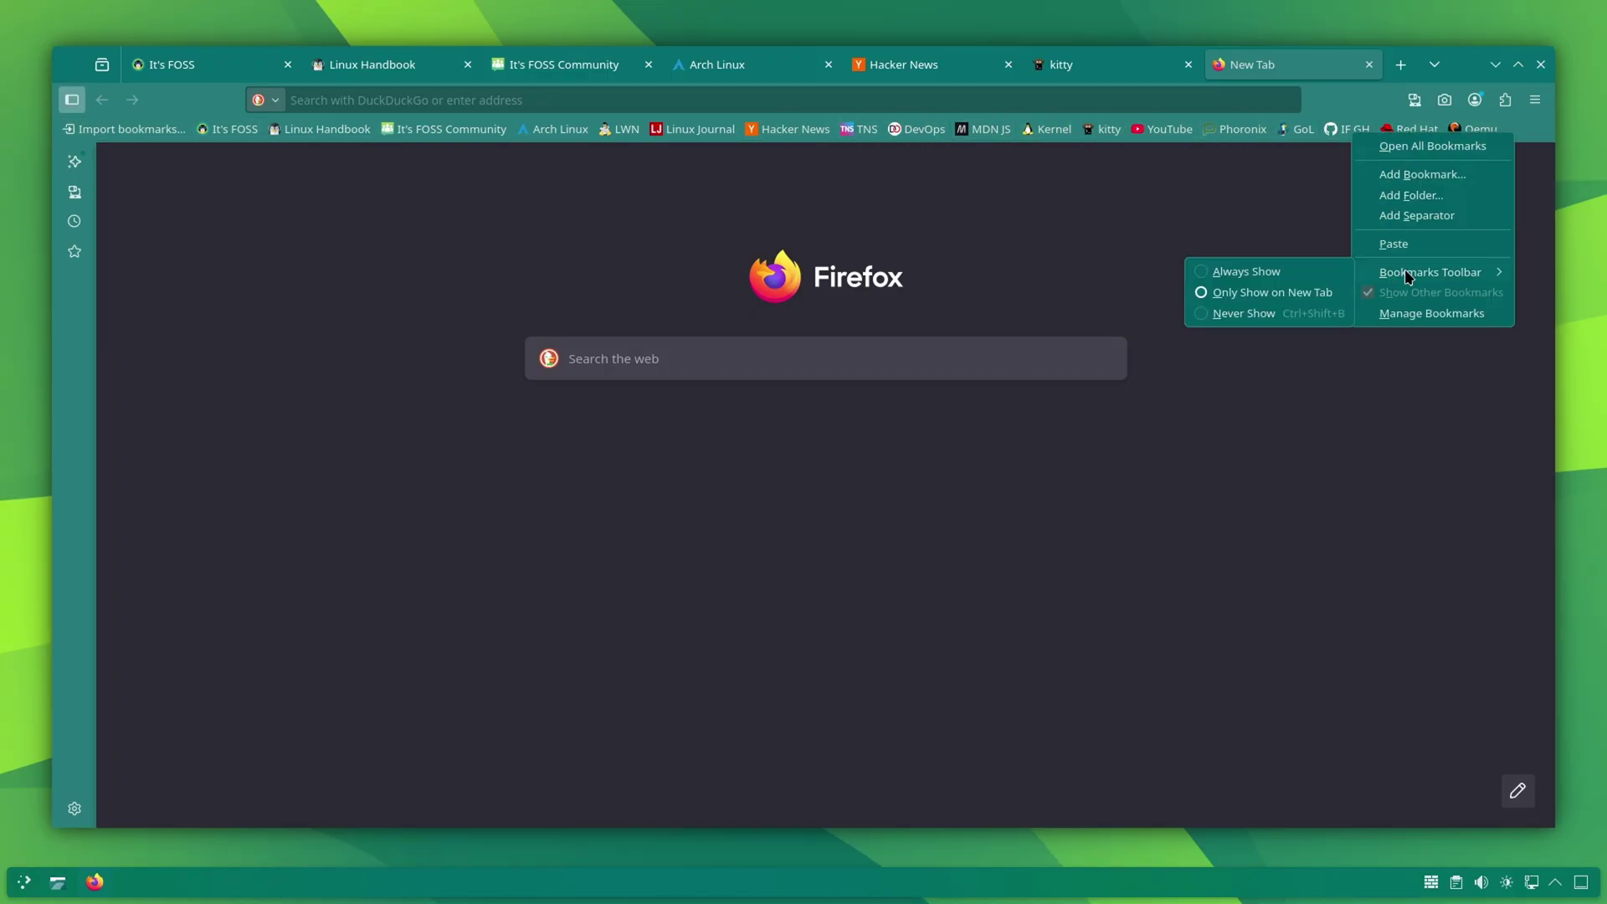
{"action": "left_click", "coordinate": [1244, 313]}
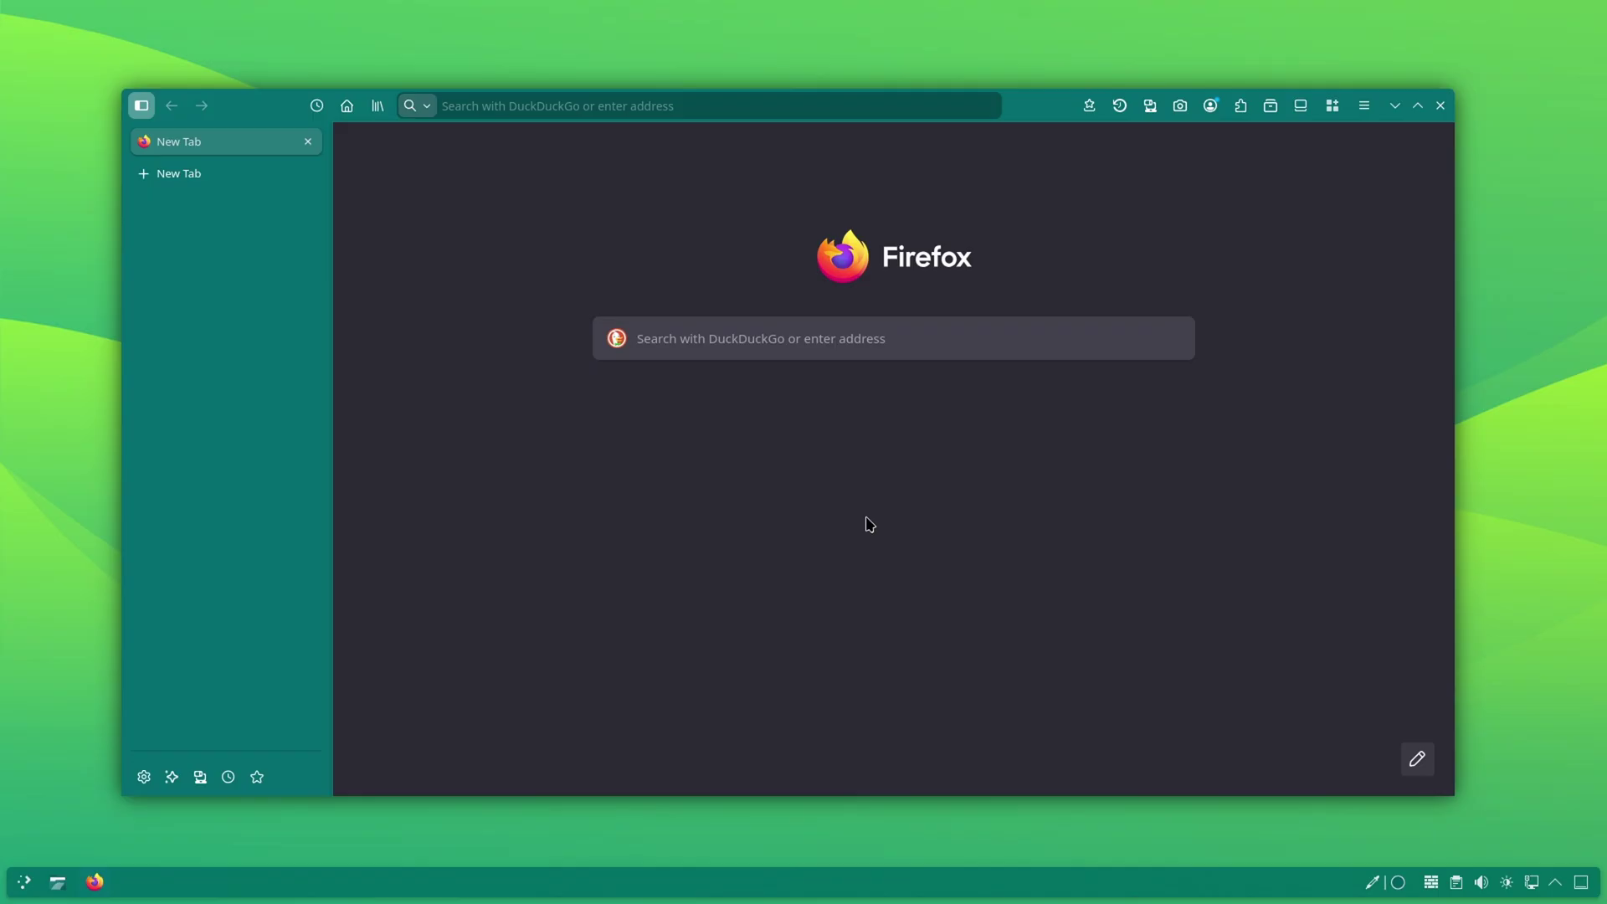
Show the bookmarks sidebar filtered by 'it', then open the full bookmarks library from the menu
{"action": "key", "text": "ctrl+b"}
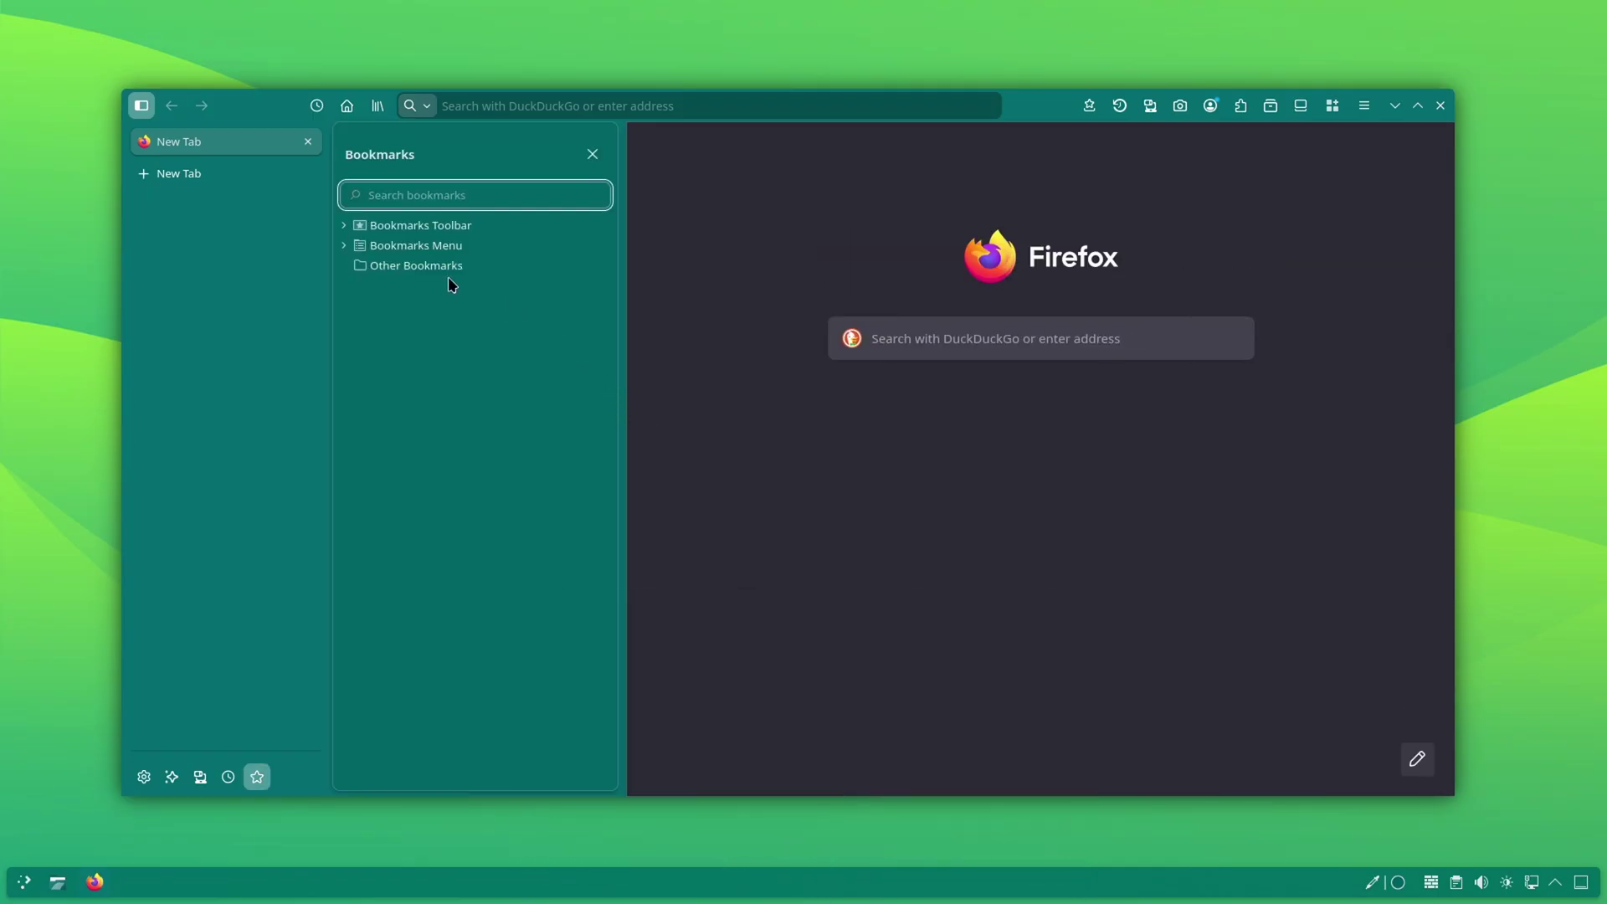
{"action": "type", "text": "it"}
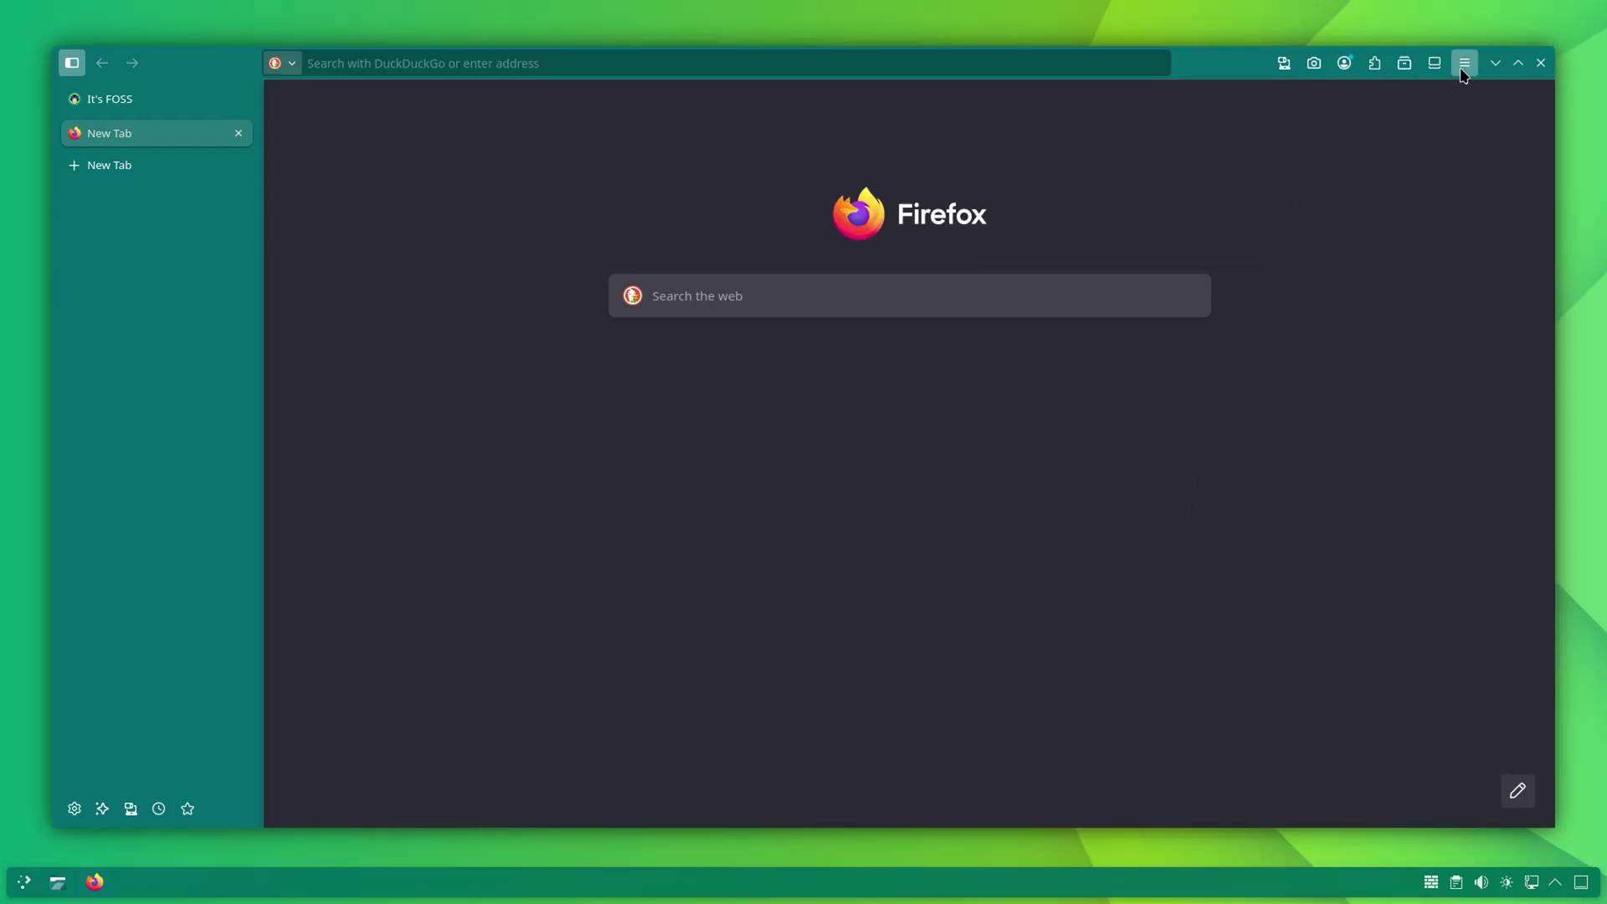
{"action": "left_click", "coordinate": [1463, 64]}
{"action": "left_click", "coordinate": [1273, 225]}
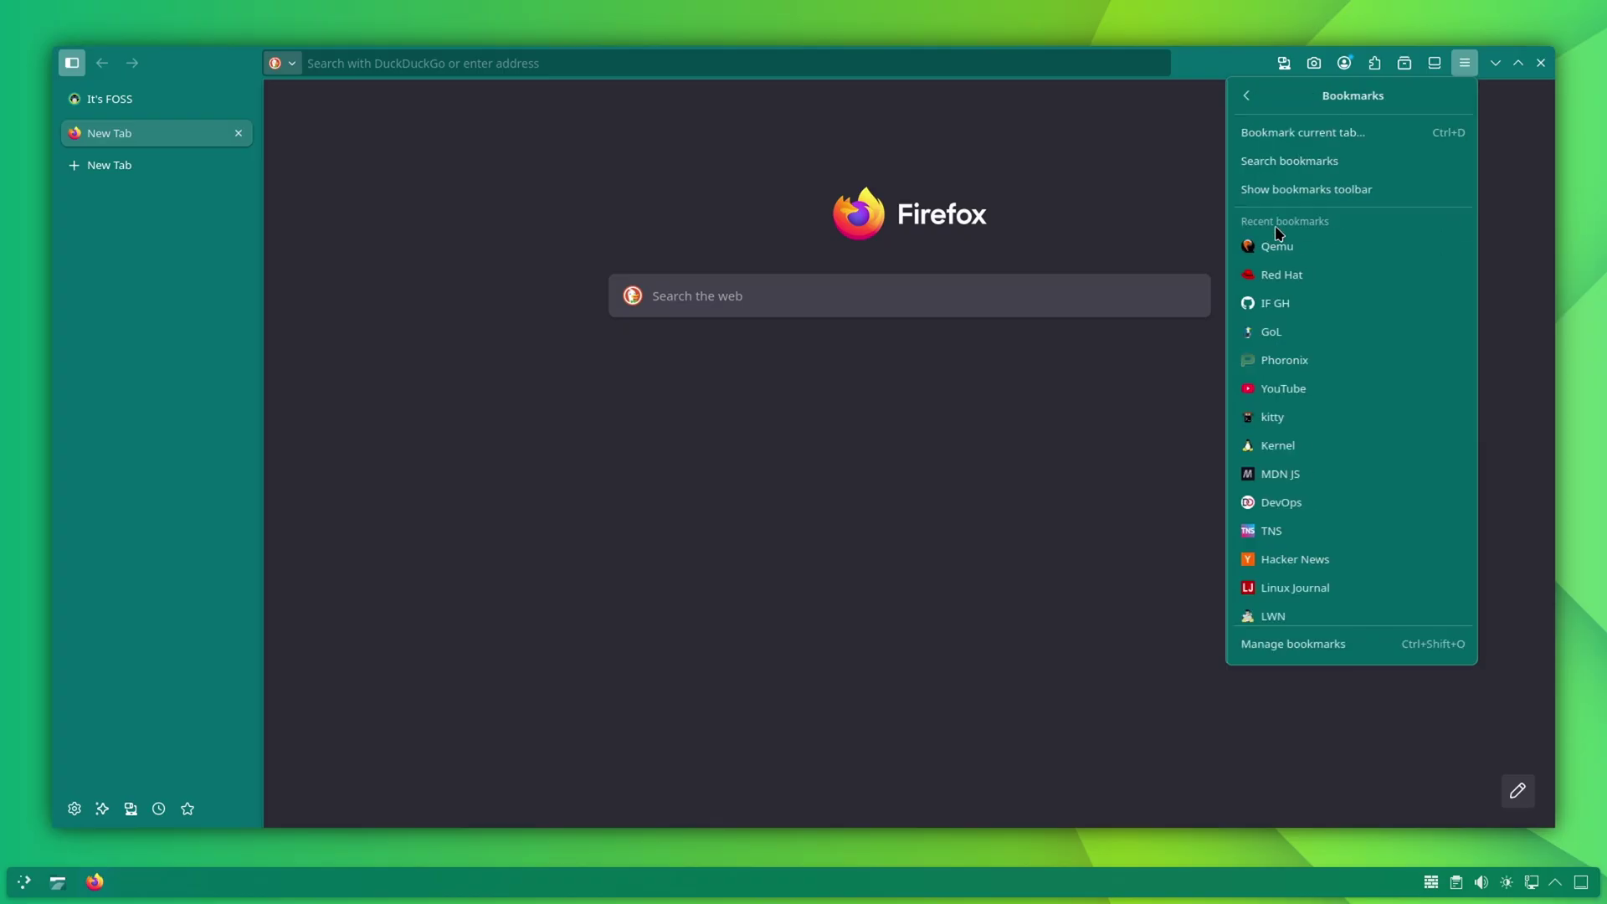
{"action": "scroll", "coordinate": [1297, 612], "scroll_direction": "down", "scroll_amount": 3}
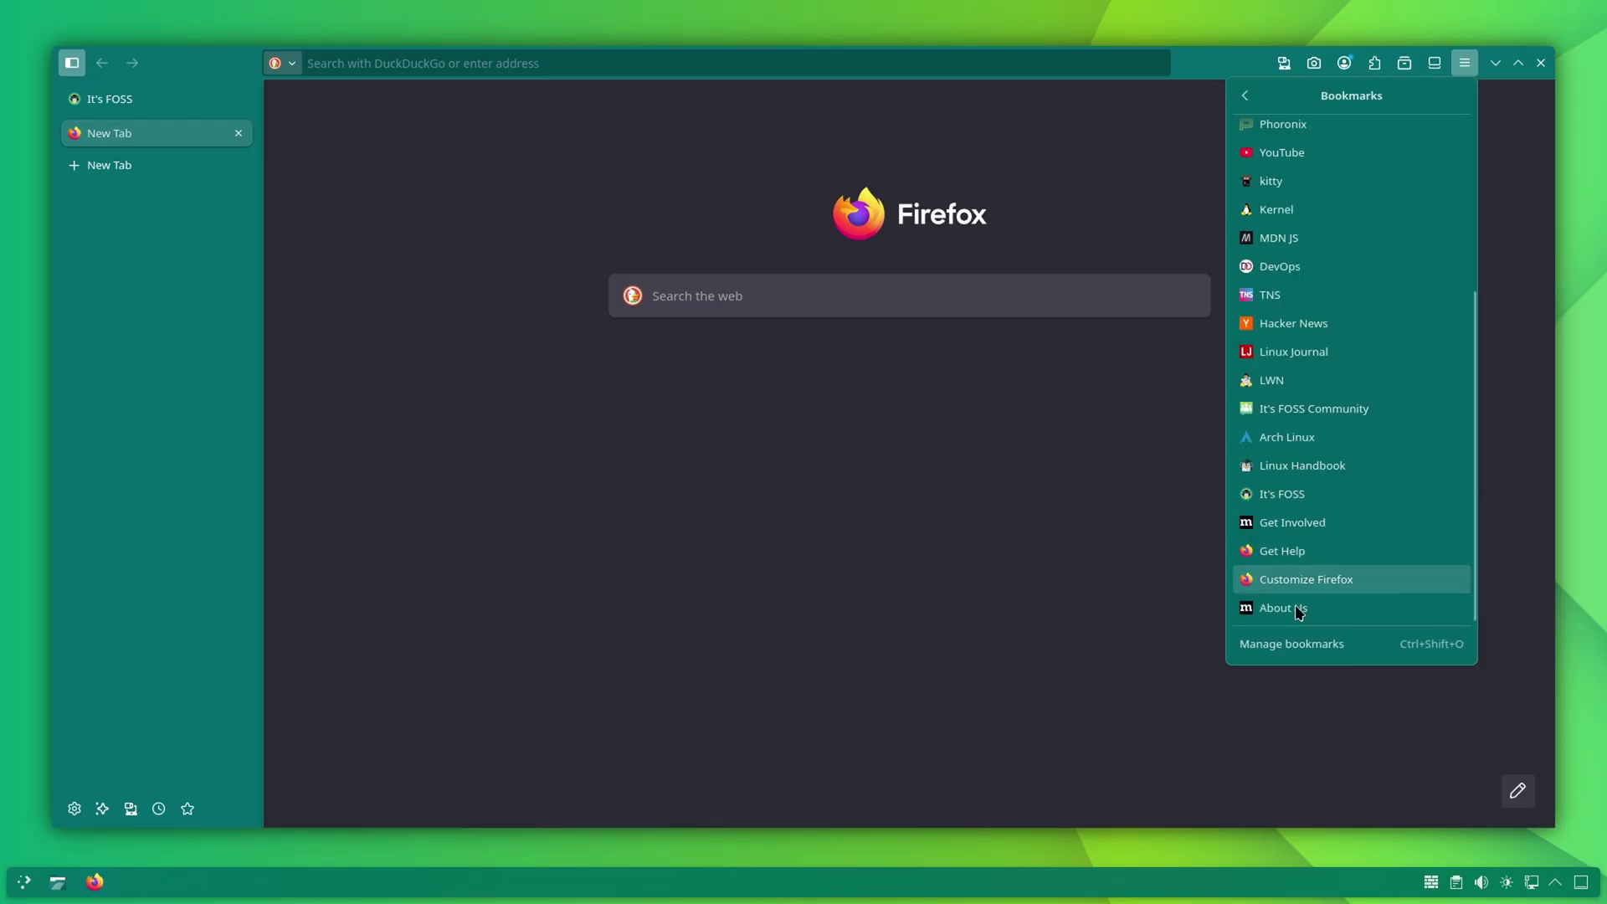
{"action": "left_click", "coordinate": [1277, 646]}
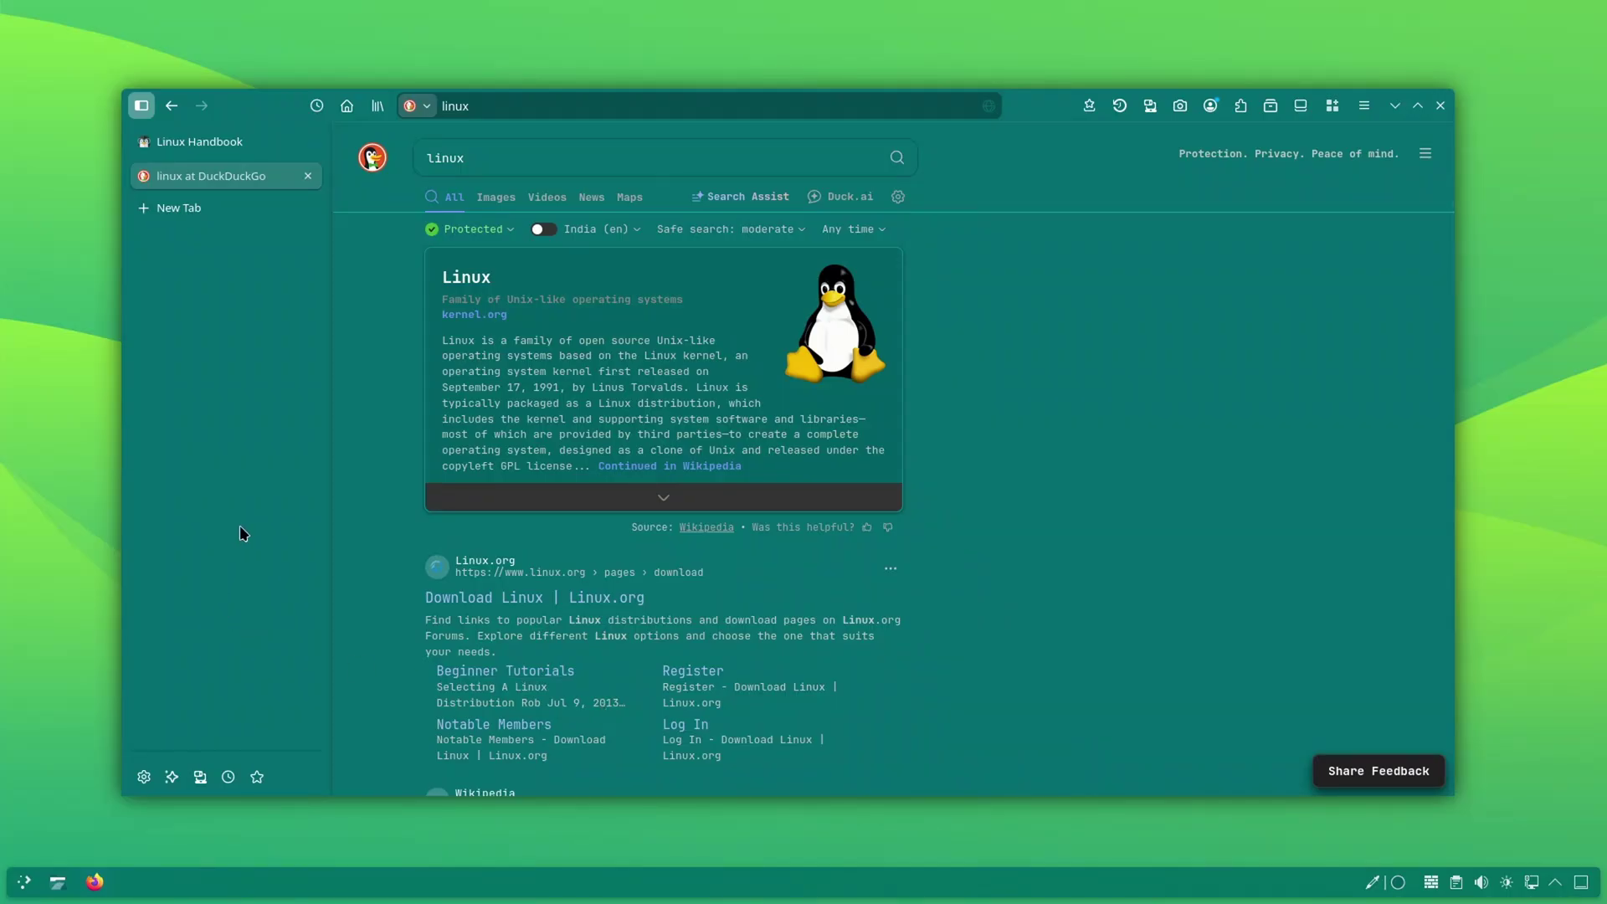
Enter itsfoss.com in the address bar
{"action": "key", "text": "ctrl+l"}
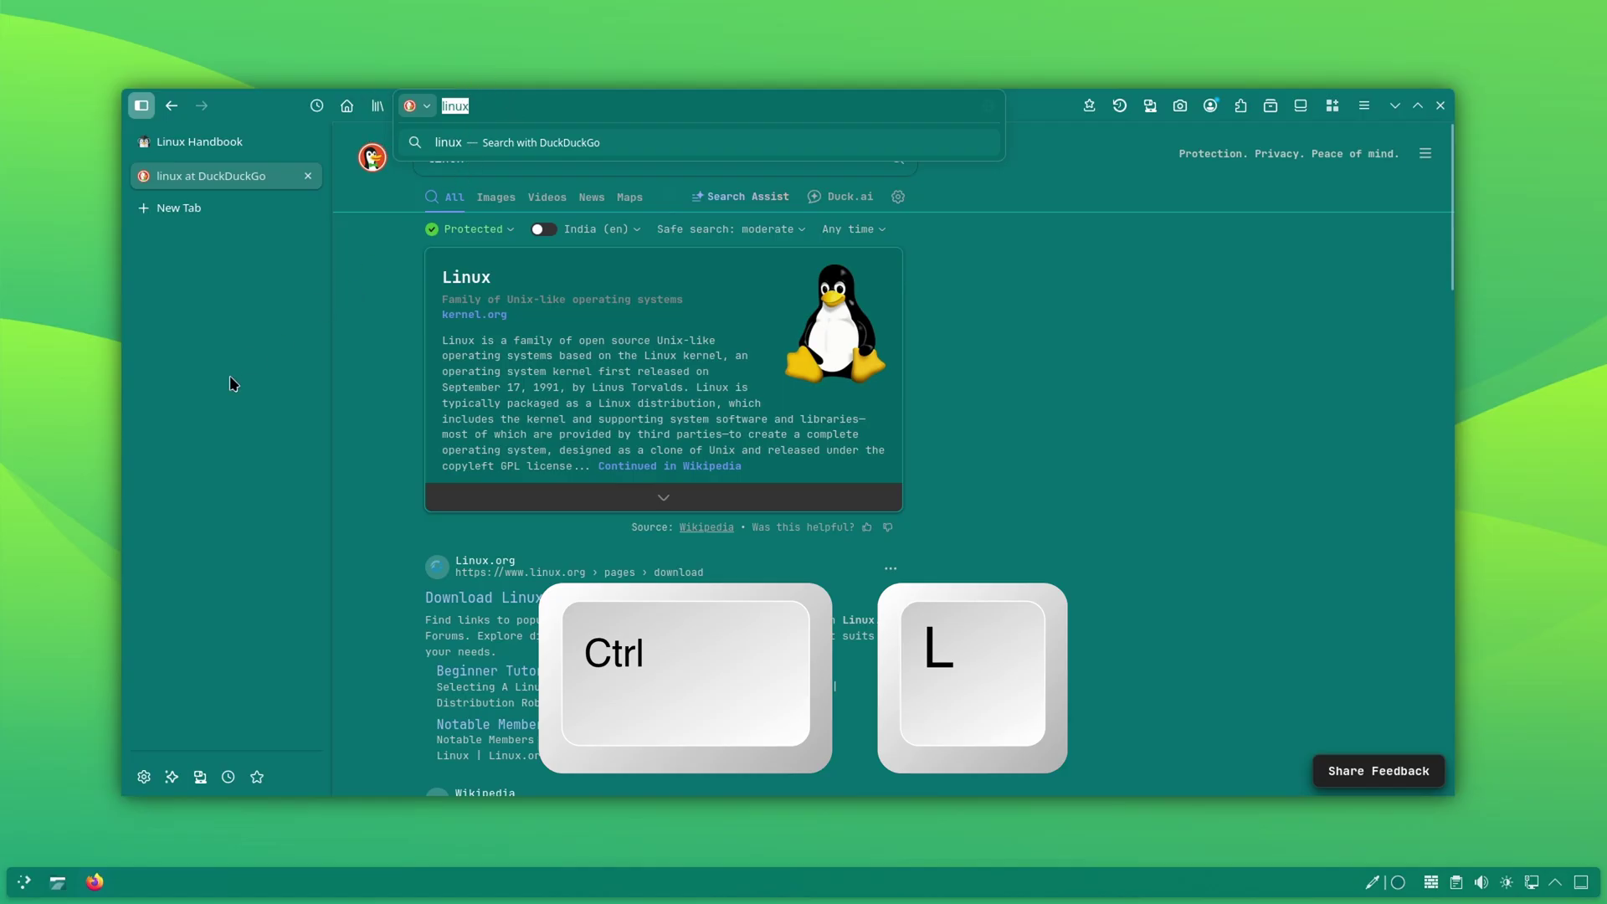
{"action": "left_click", "coordinate": [354, 377]}
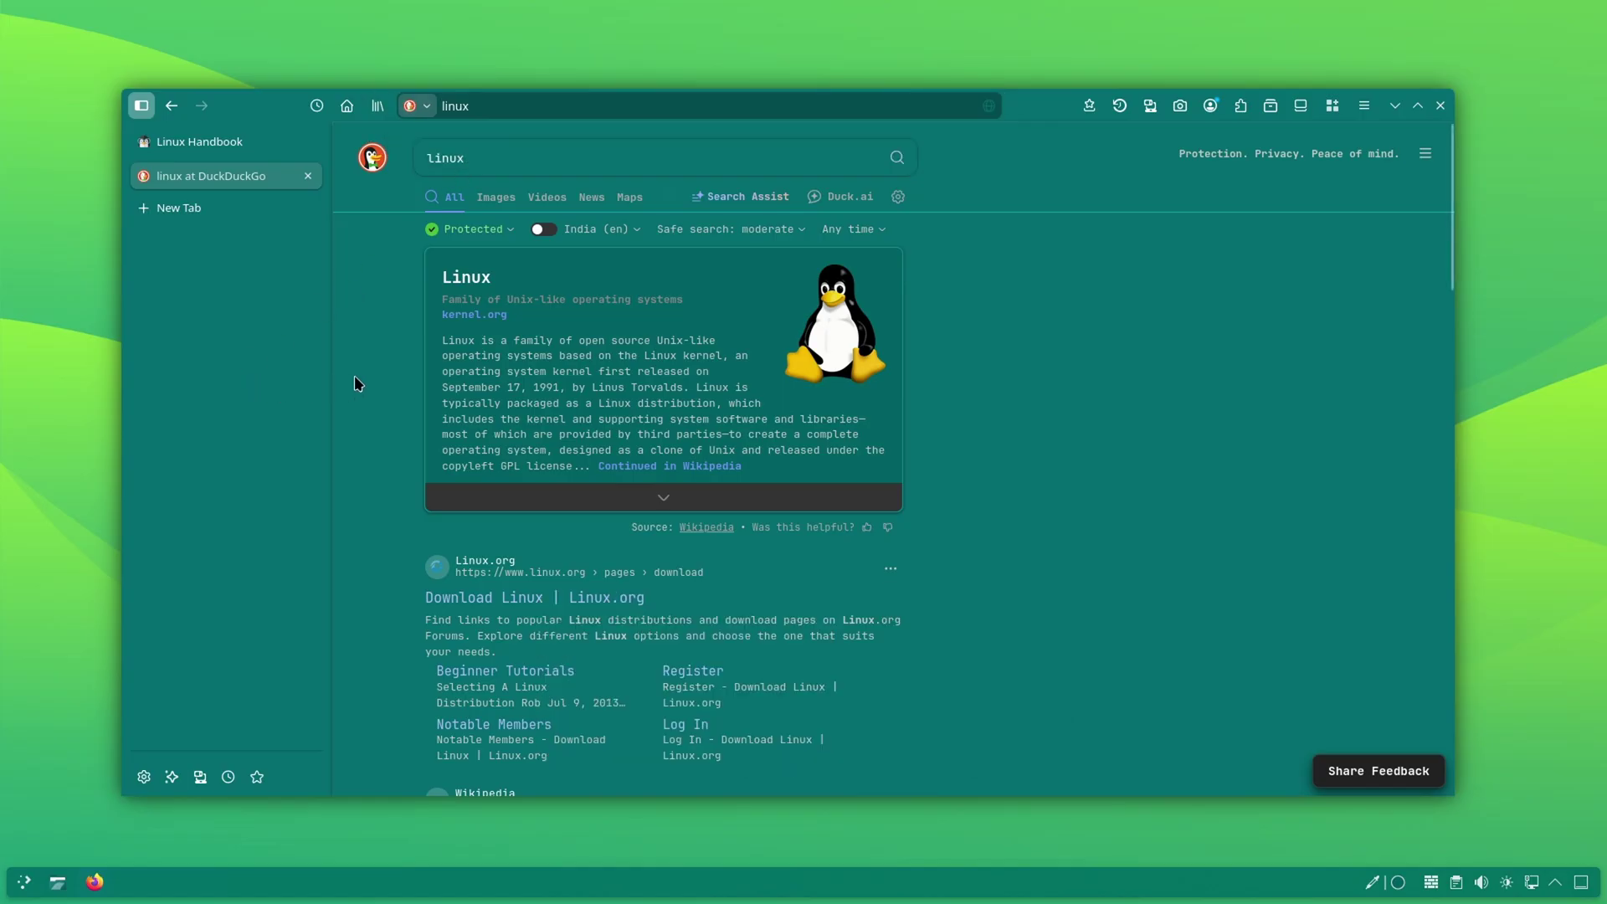
{"action": "key", "text": "ctrl+l"}
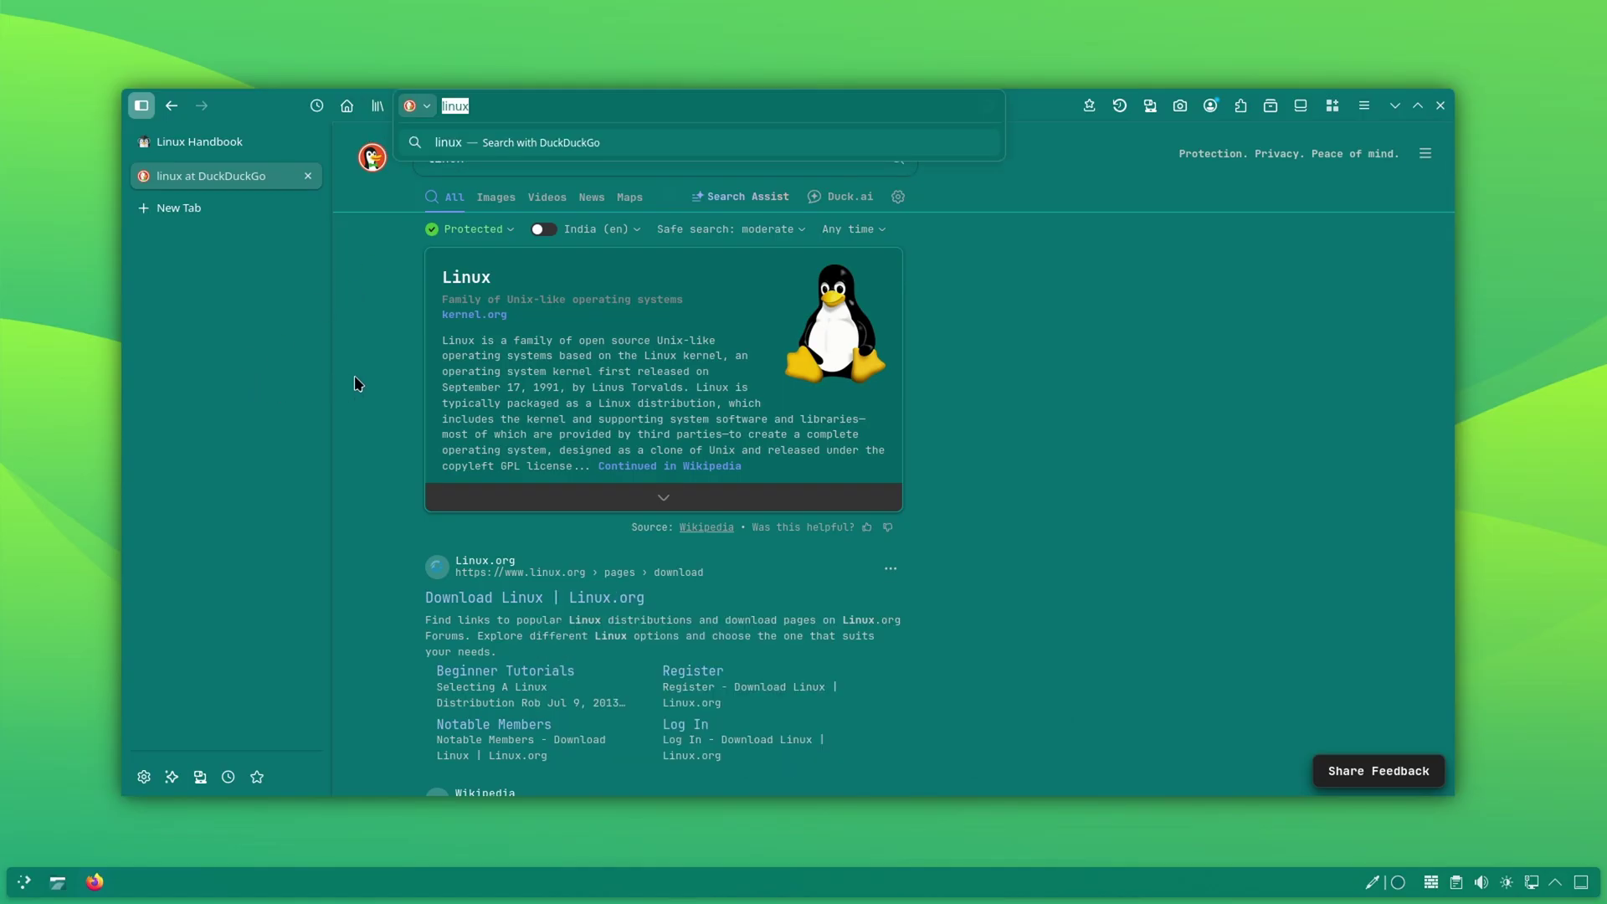
{"action": "type", "text": "itsfoss.com"}
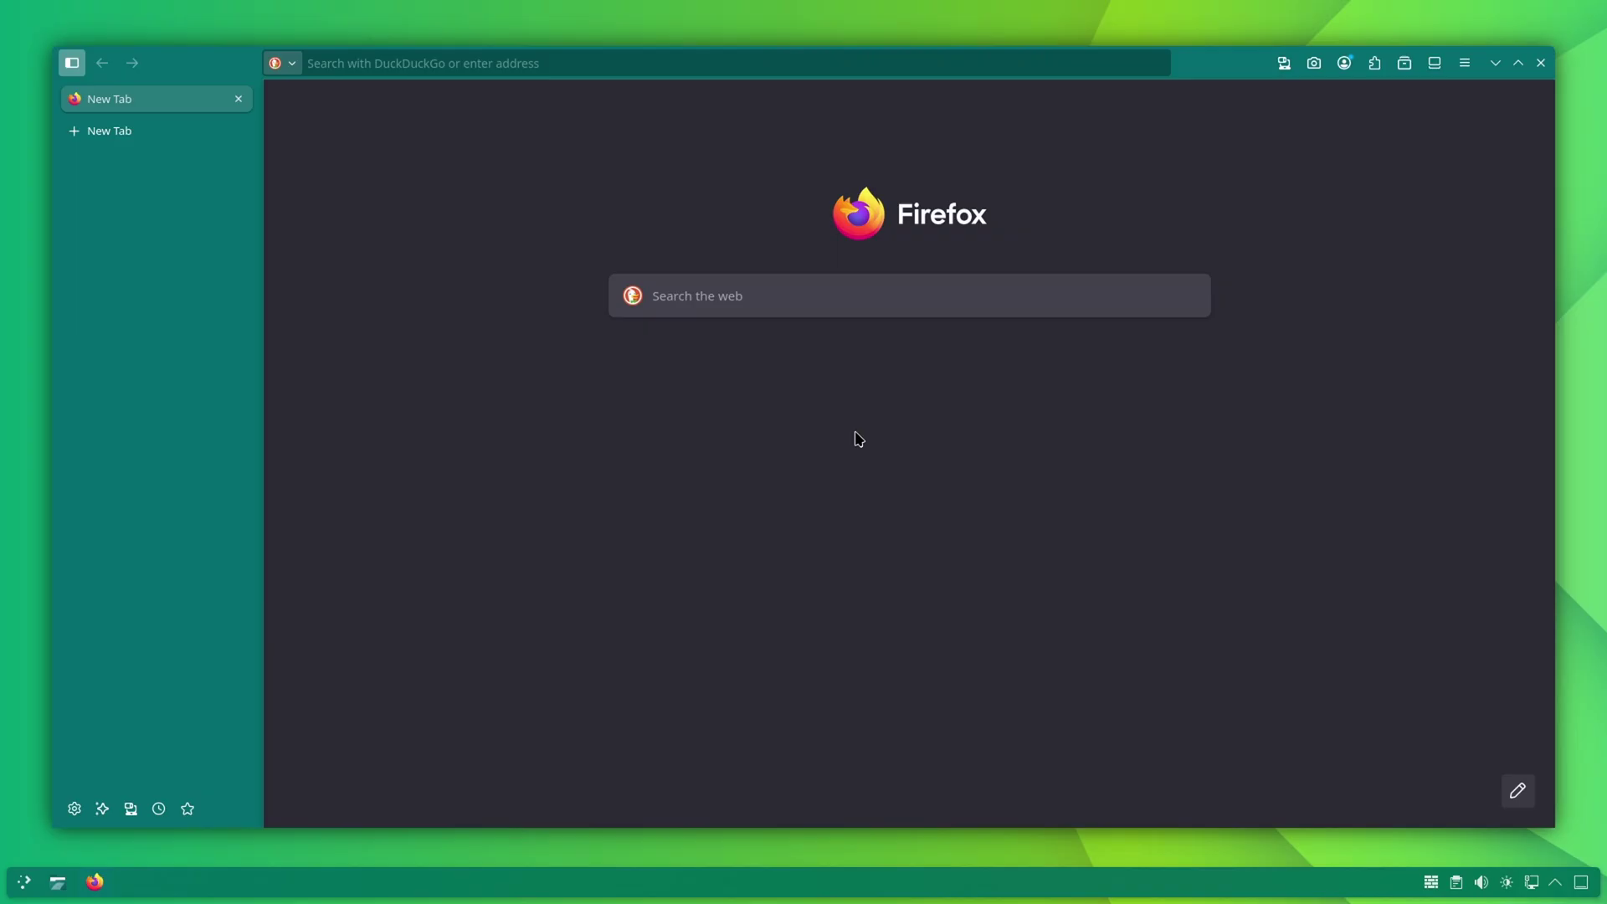
{"action": "key", "text": "ctrl+l"}
{"action": "type", "text": "@bookmarks"}
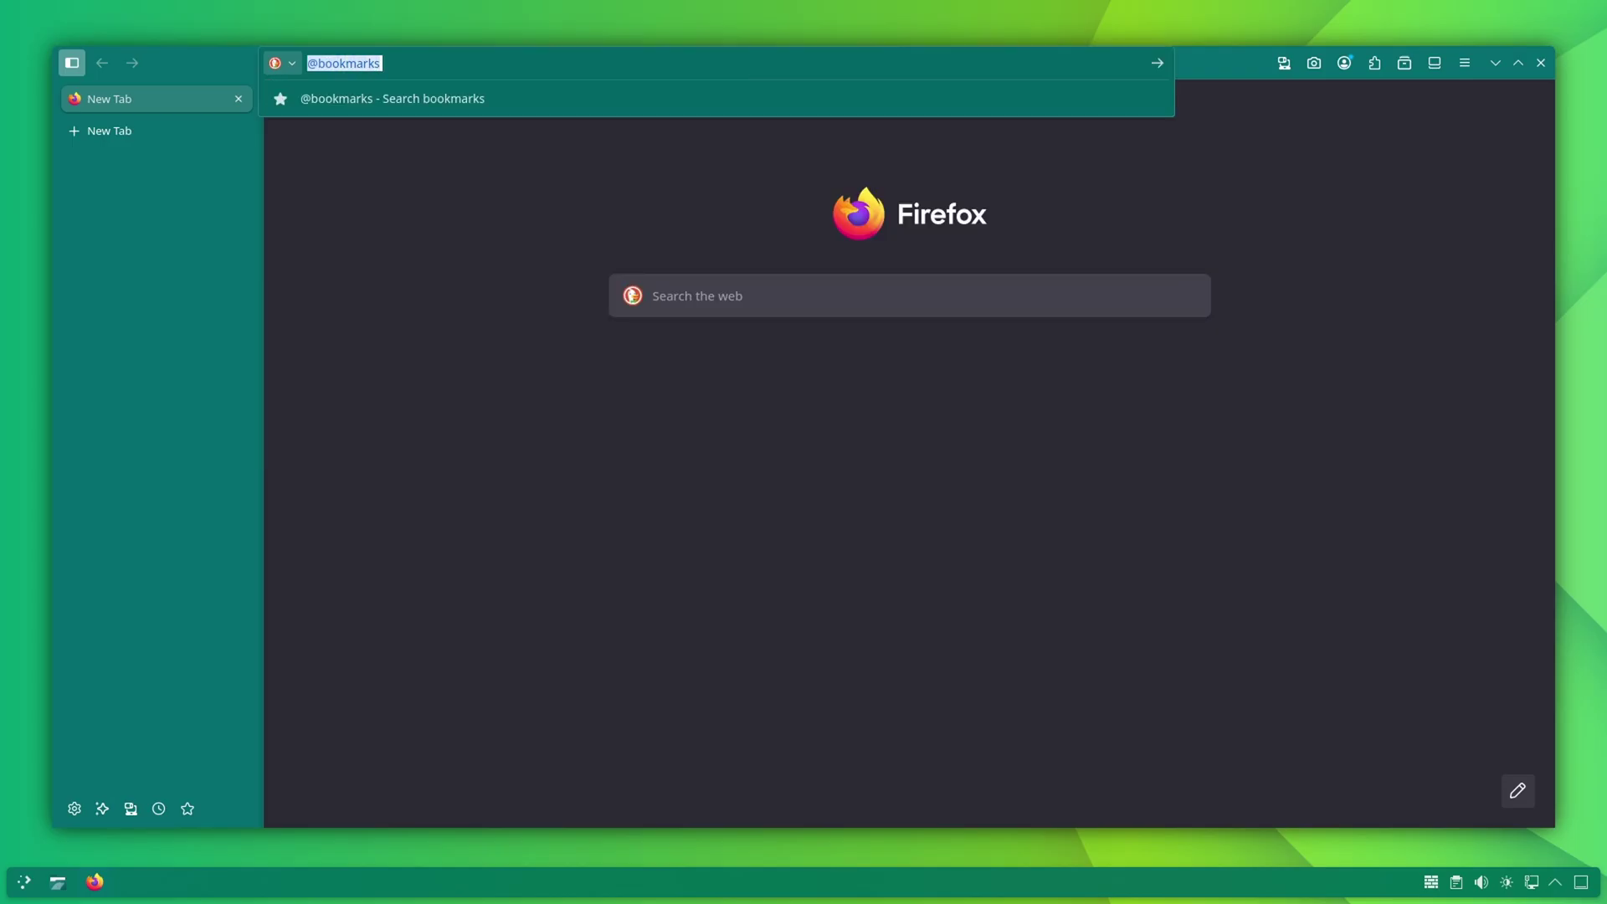
{"action": "key", "text": "Tab"}
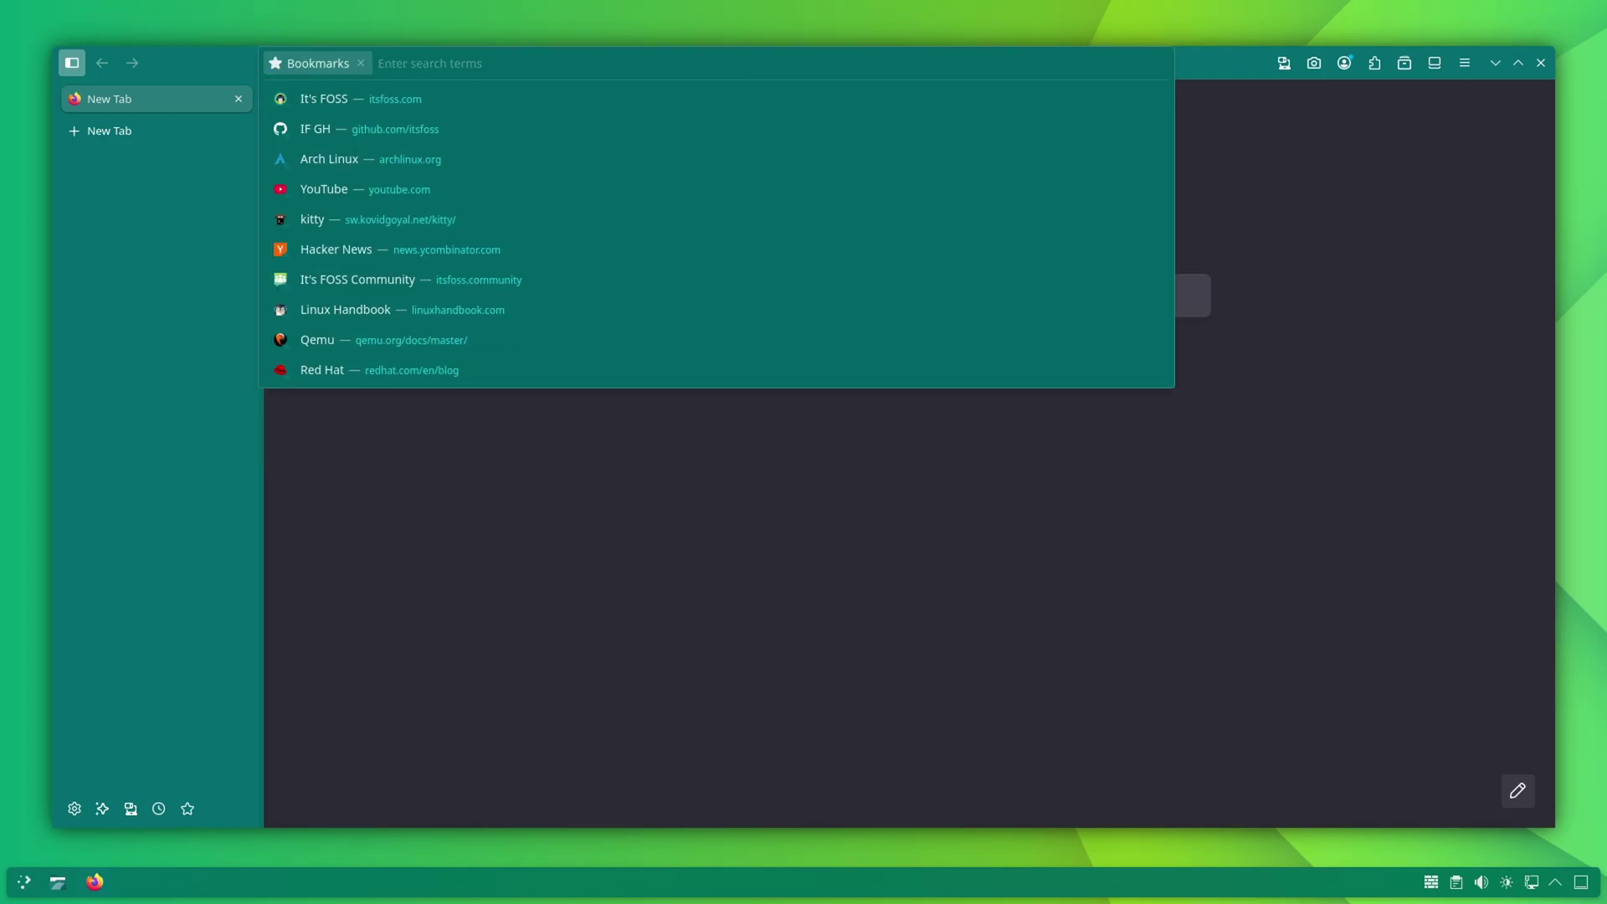
{"action": "type", "text": "itsfos"}
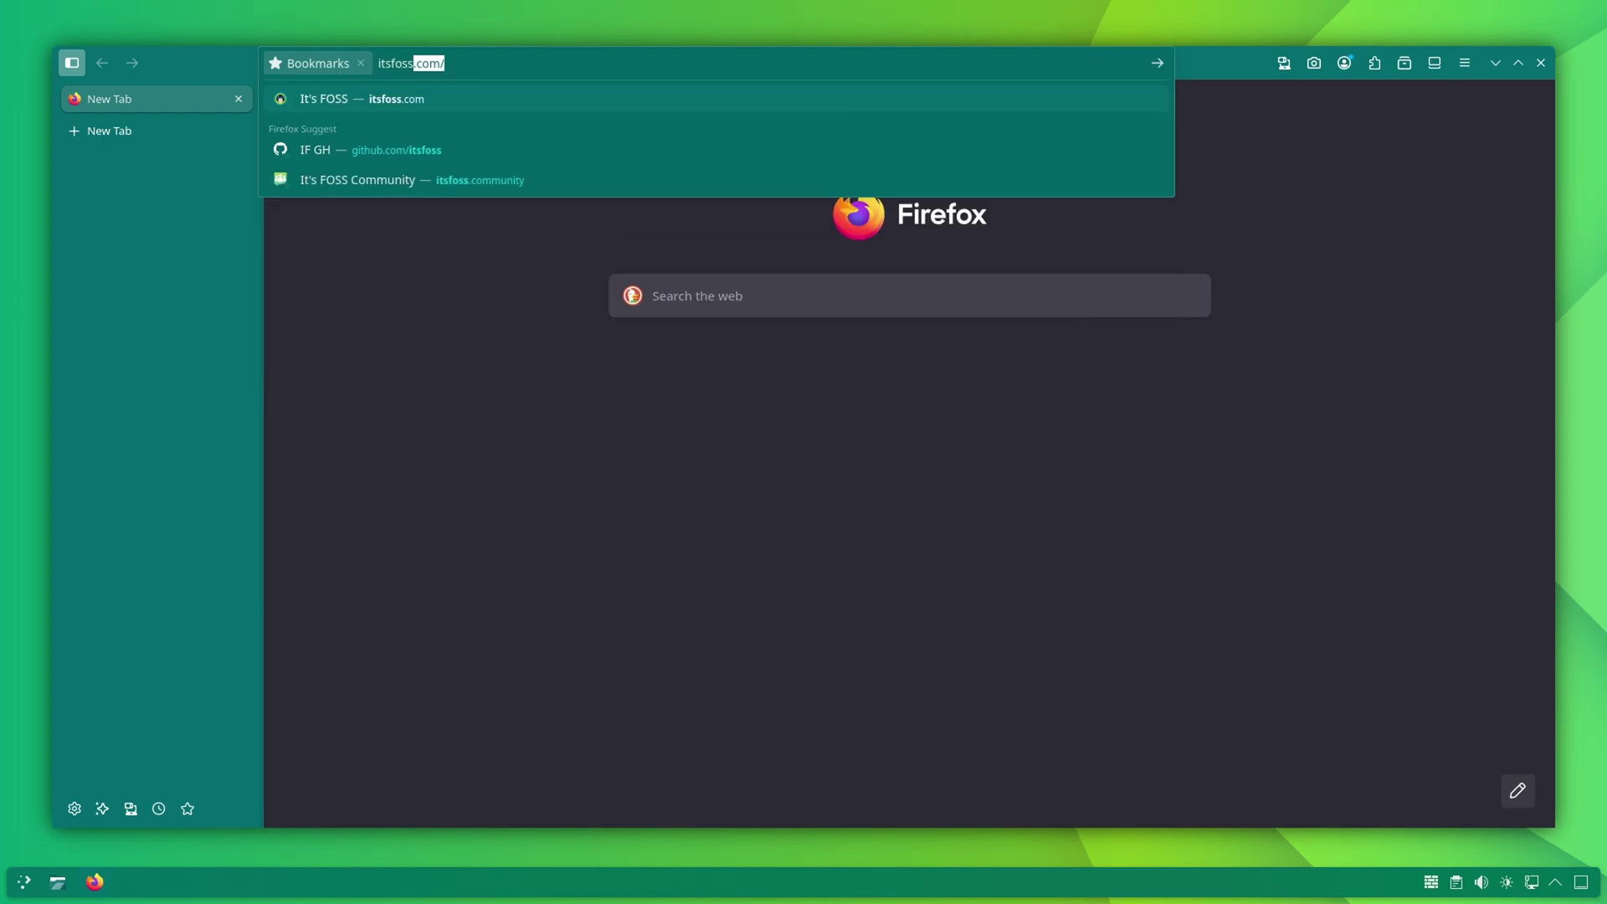
{"action": "key", "text": "BackSpace"}
{"action": "key", "text": "Escape"}
{"action": "key", "text": "Escape"}
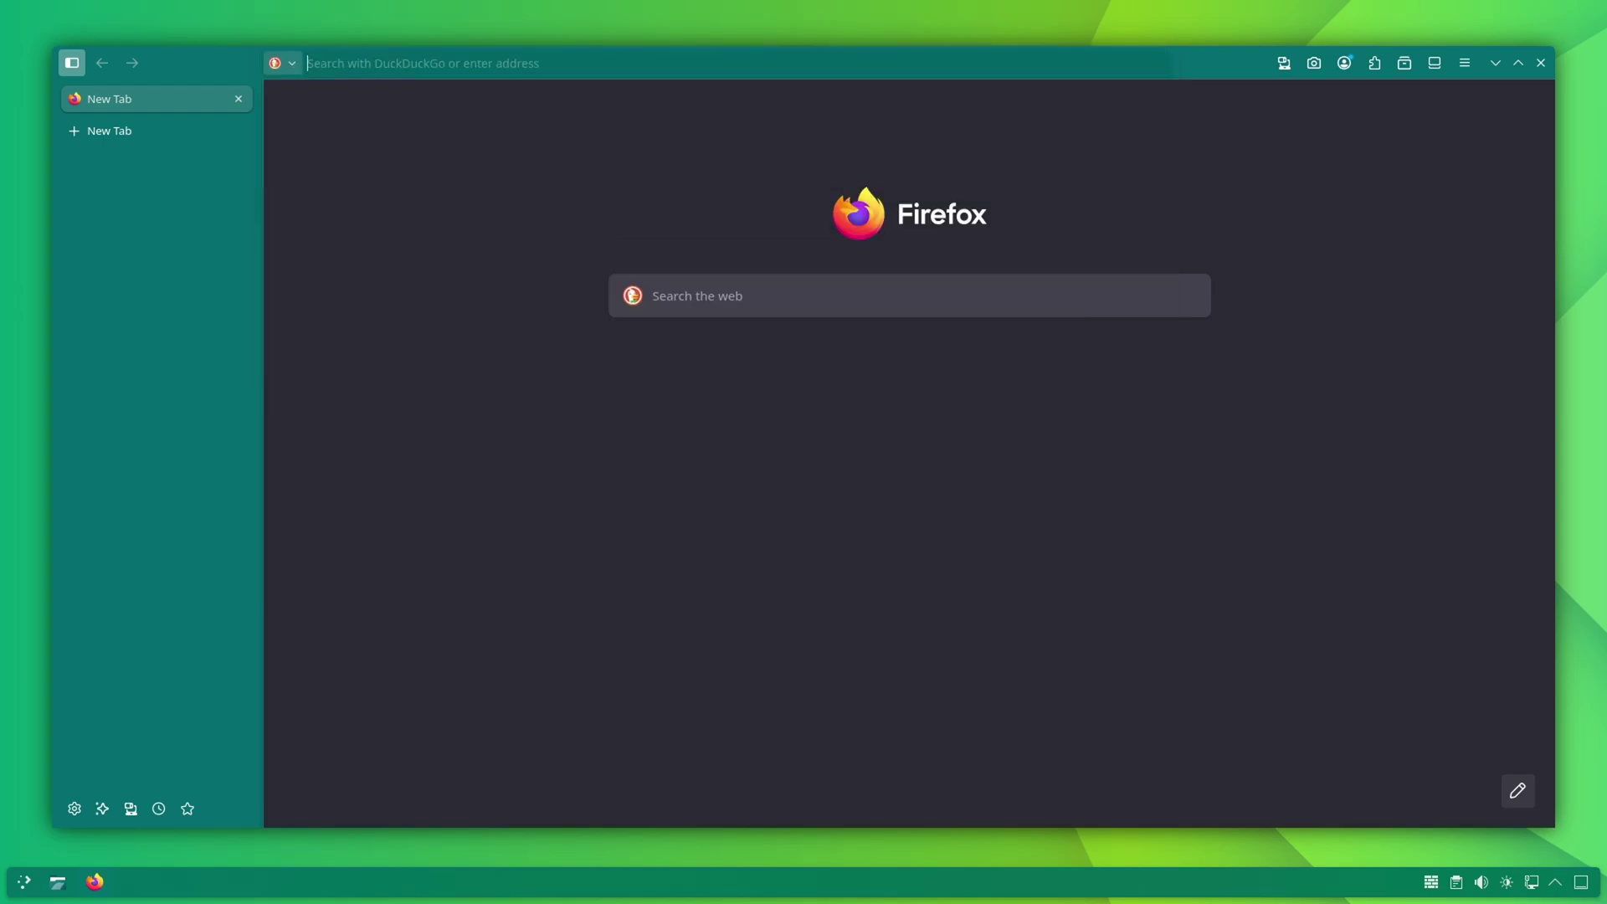
{"action": "type", "text": "@bookmarks"}
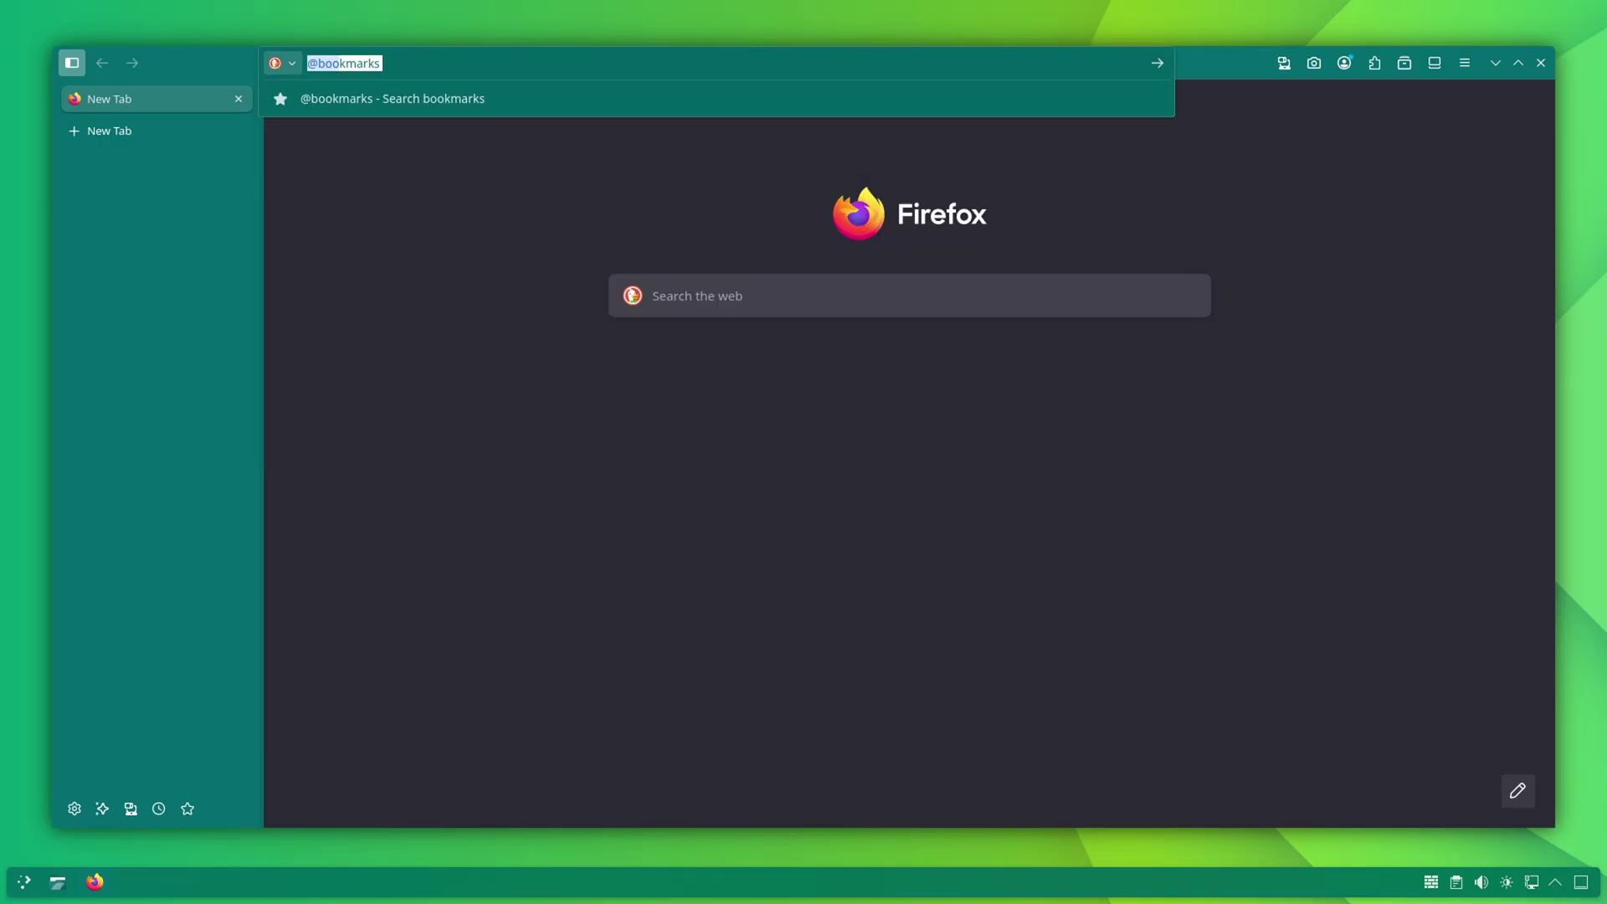
{"action": "key", "text": "Return"}
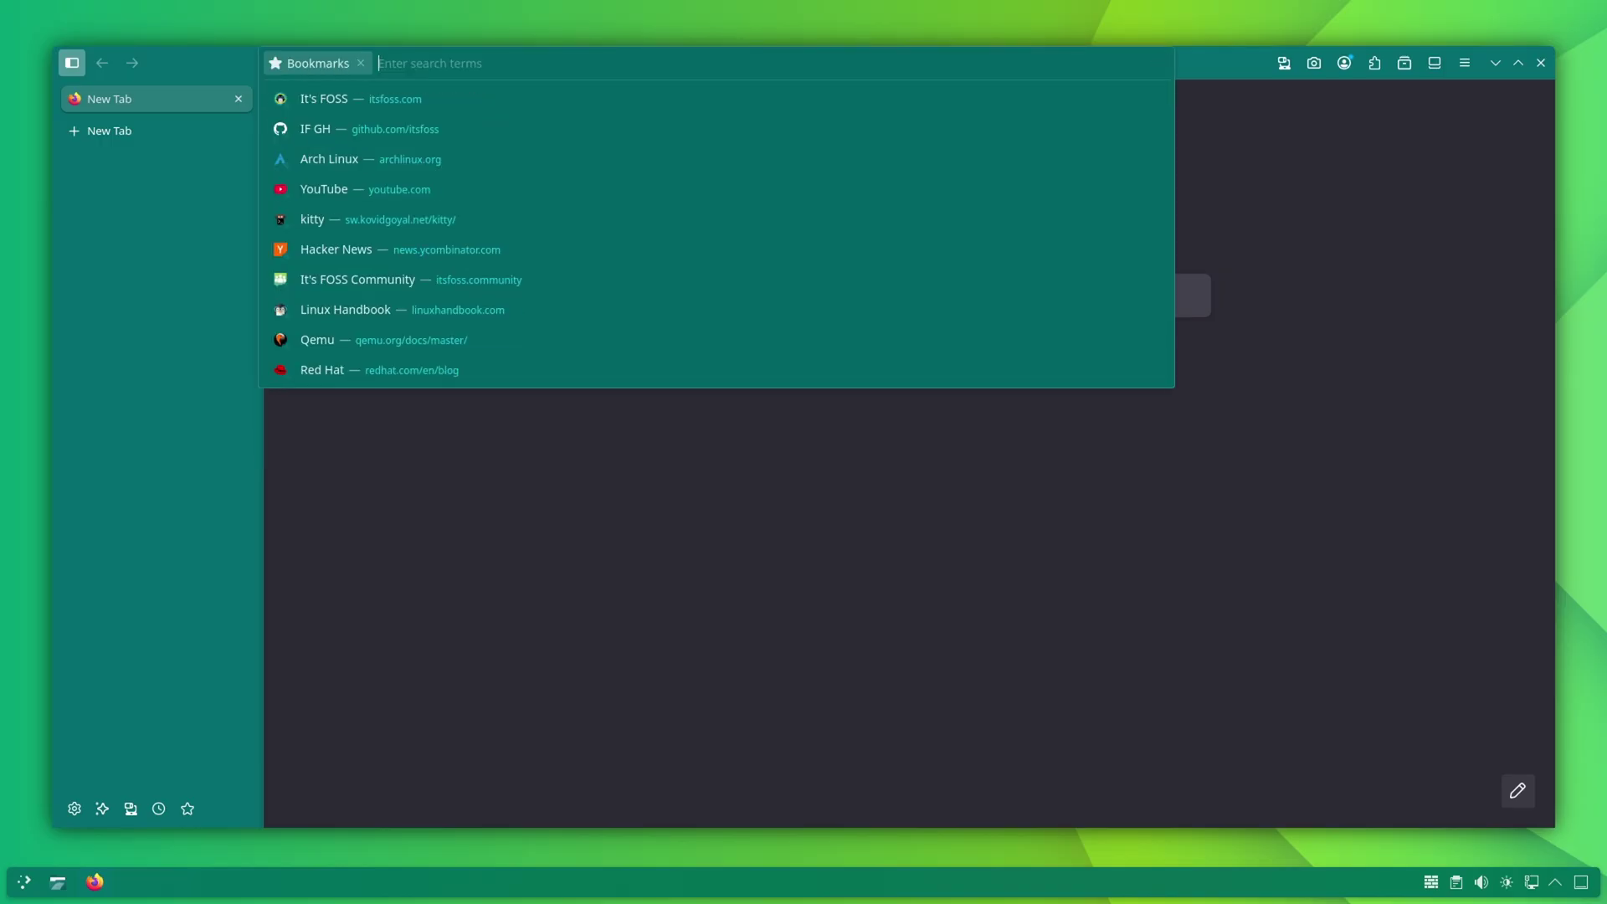
{"action": "type", "text": "arch"}
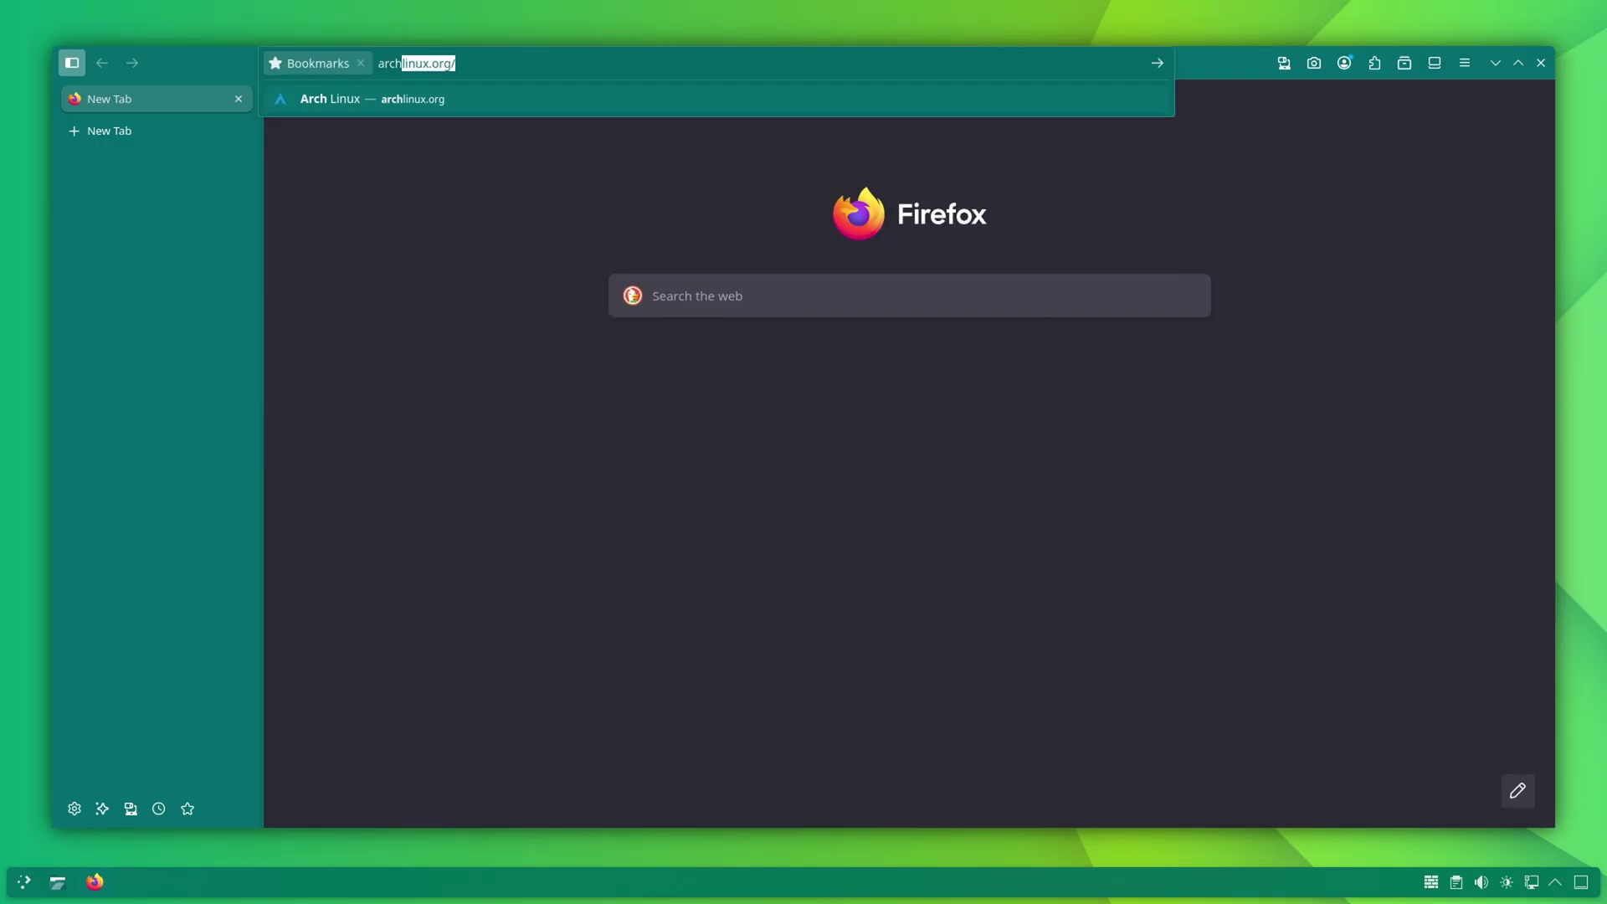
{"action": "key", "text": "BackSpace"}
{"action": "key", "text": "BackSpace"}
{"action": "key", "text": "BackSpace"}
{"action": "key", "text": "BackSpace"}
{"action": "key", "text": "BackSpace"}
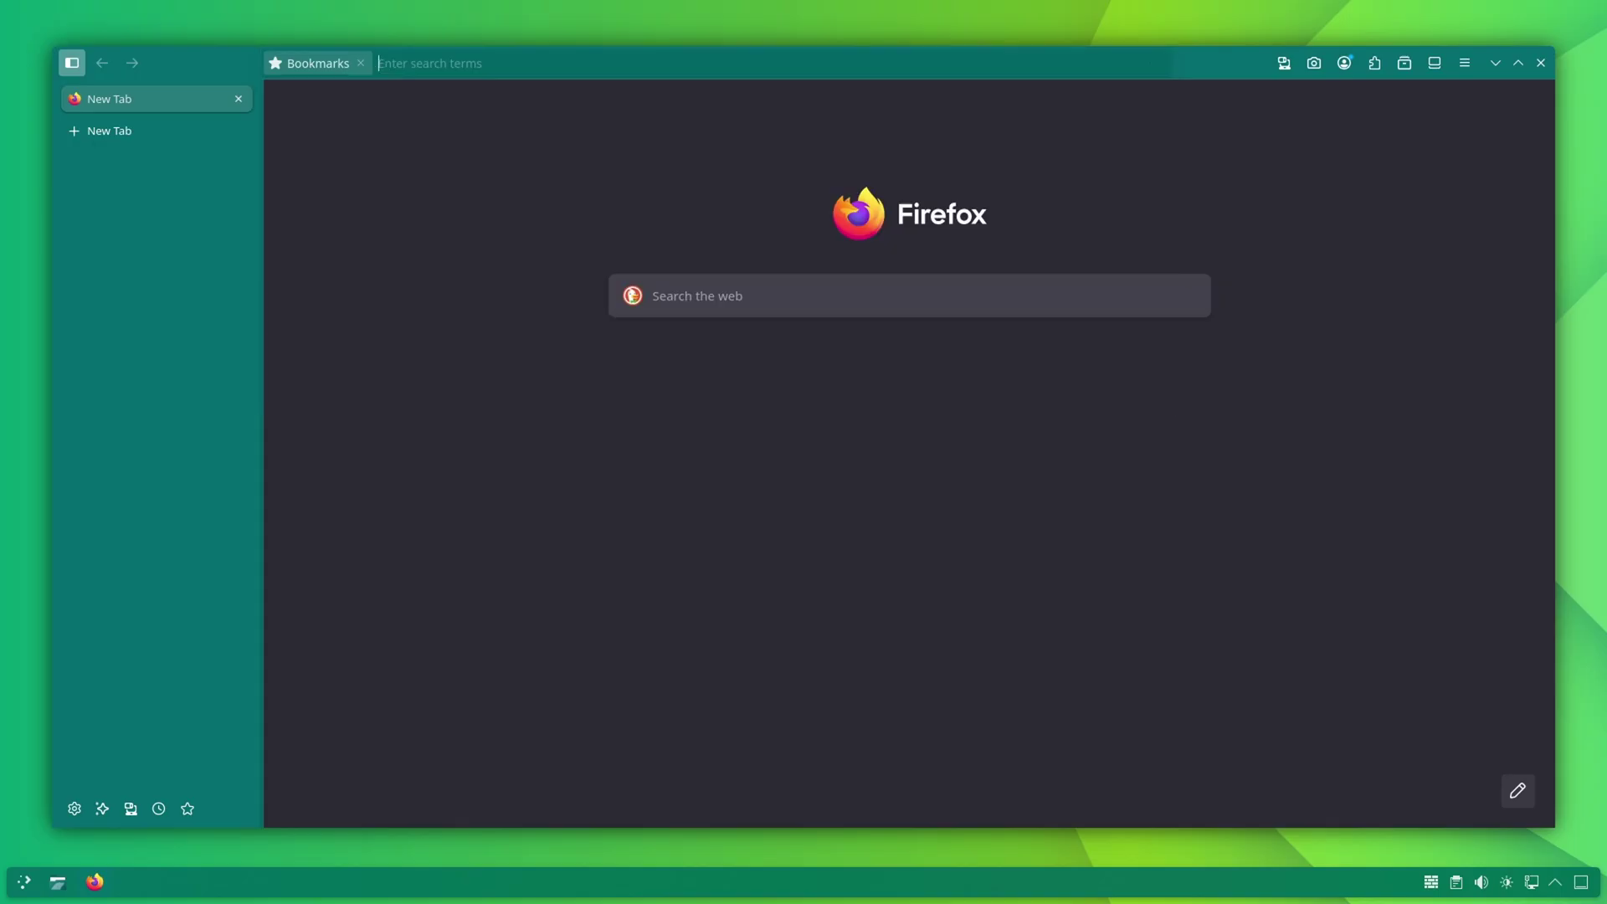
{"action": "type", "text": "mdn"}
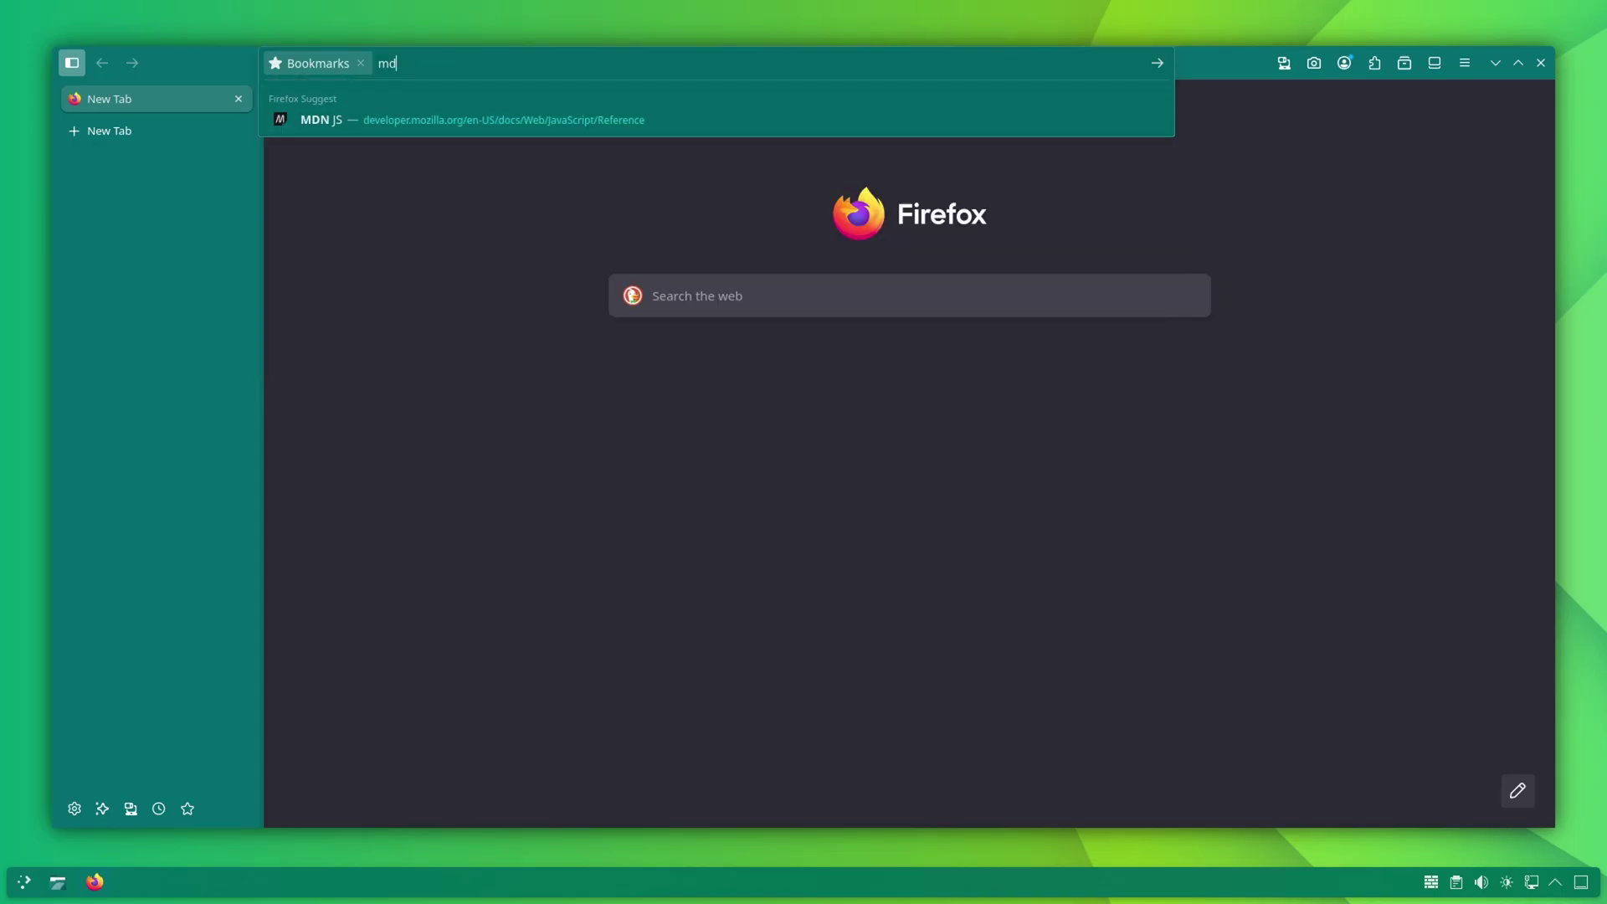
{"action": "key", "text": "BackSpace"}
{"action": "key", "text": "BackSpace"}
{"action": "type", "text": "tns"}
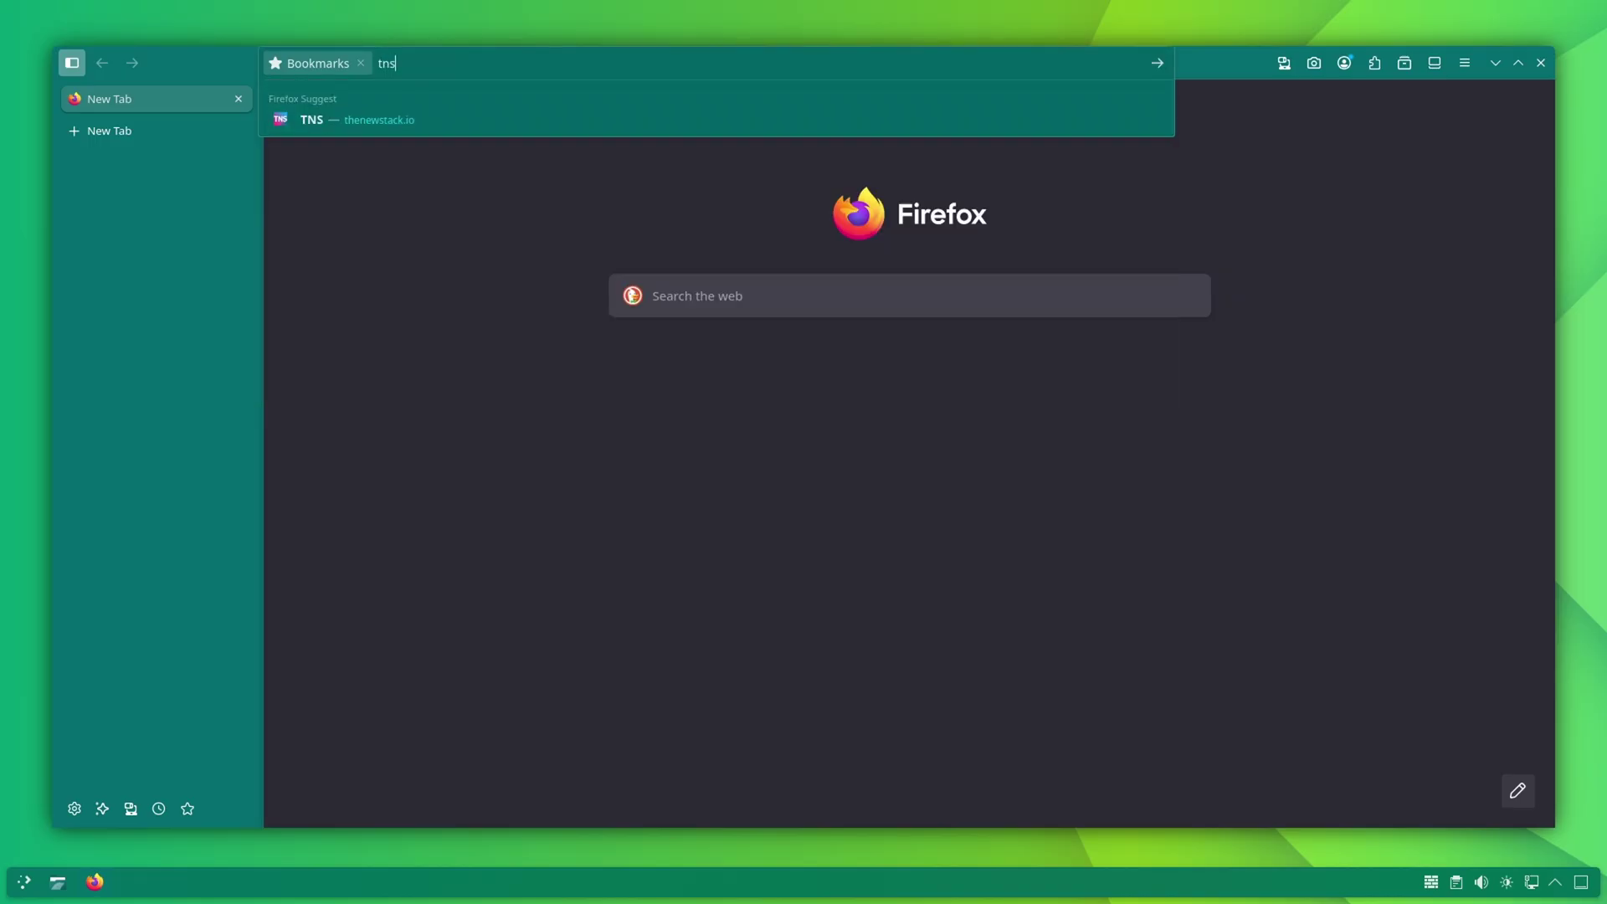
{"action": "key", "text": "BackSpace"}
{"action": "key", "text": "BackSpace"}
{"action": "key", "text": "BackSpace"}
{"action": "type", "text": "pho"}
{"action": "key", "text": "BackSpace"}
{"action": "key", "text": "BackSpace"}
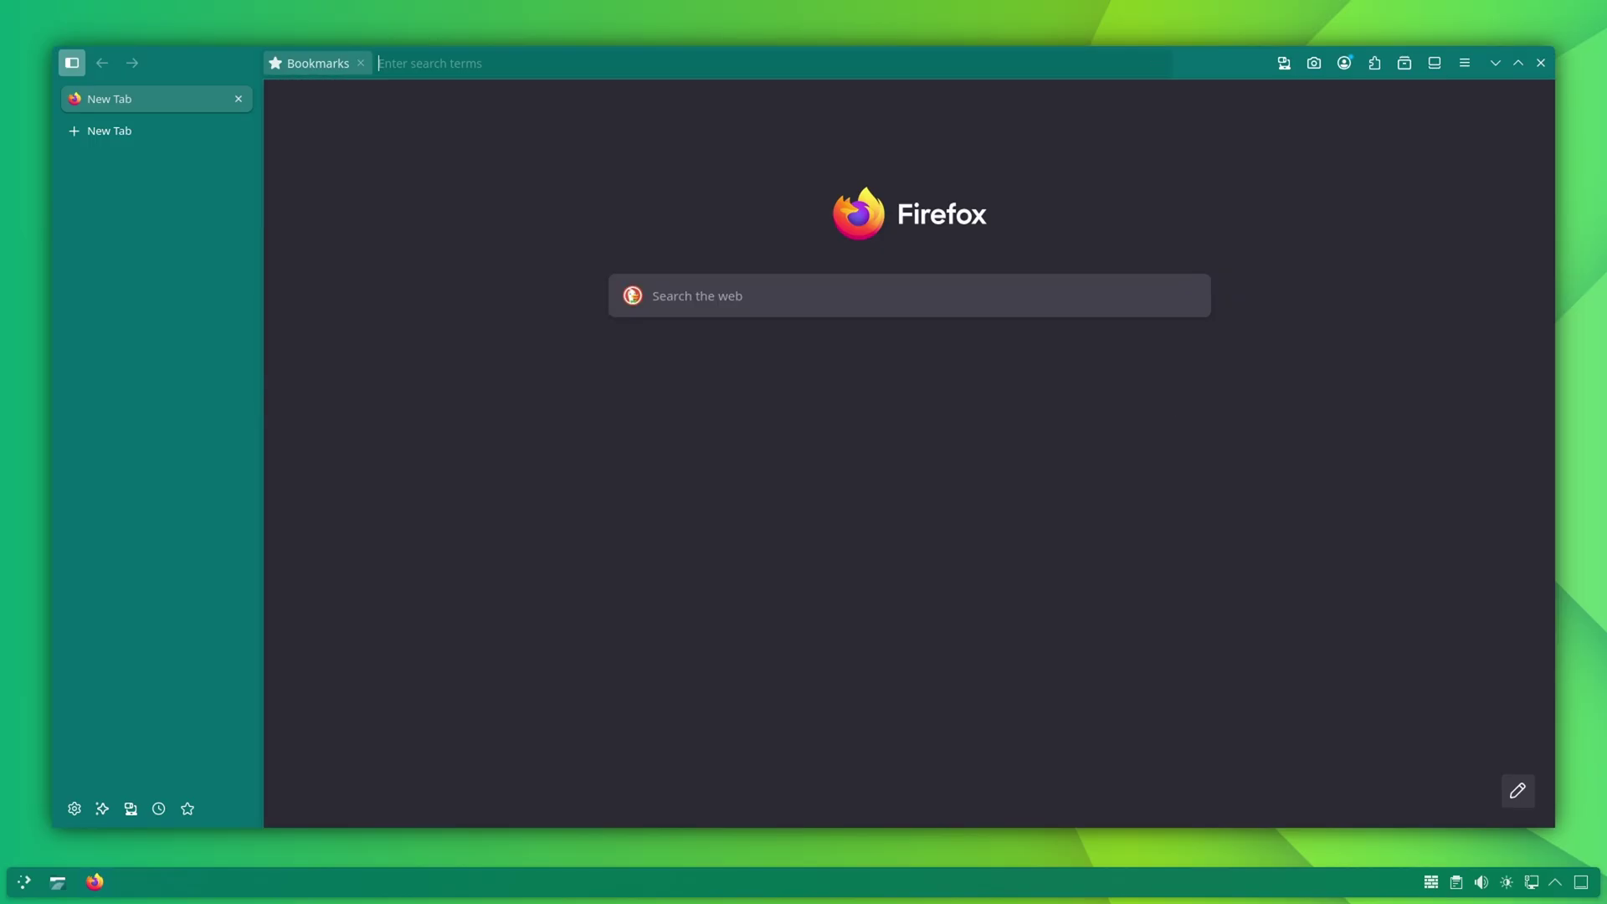
{"action": "type", "text": "itsfoss.com"}
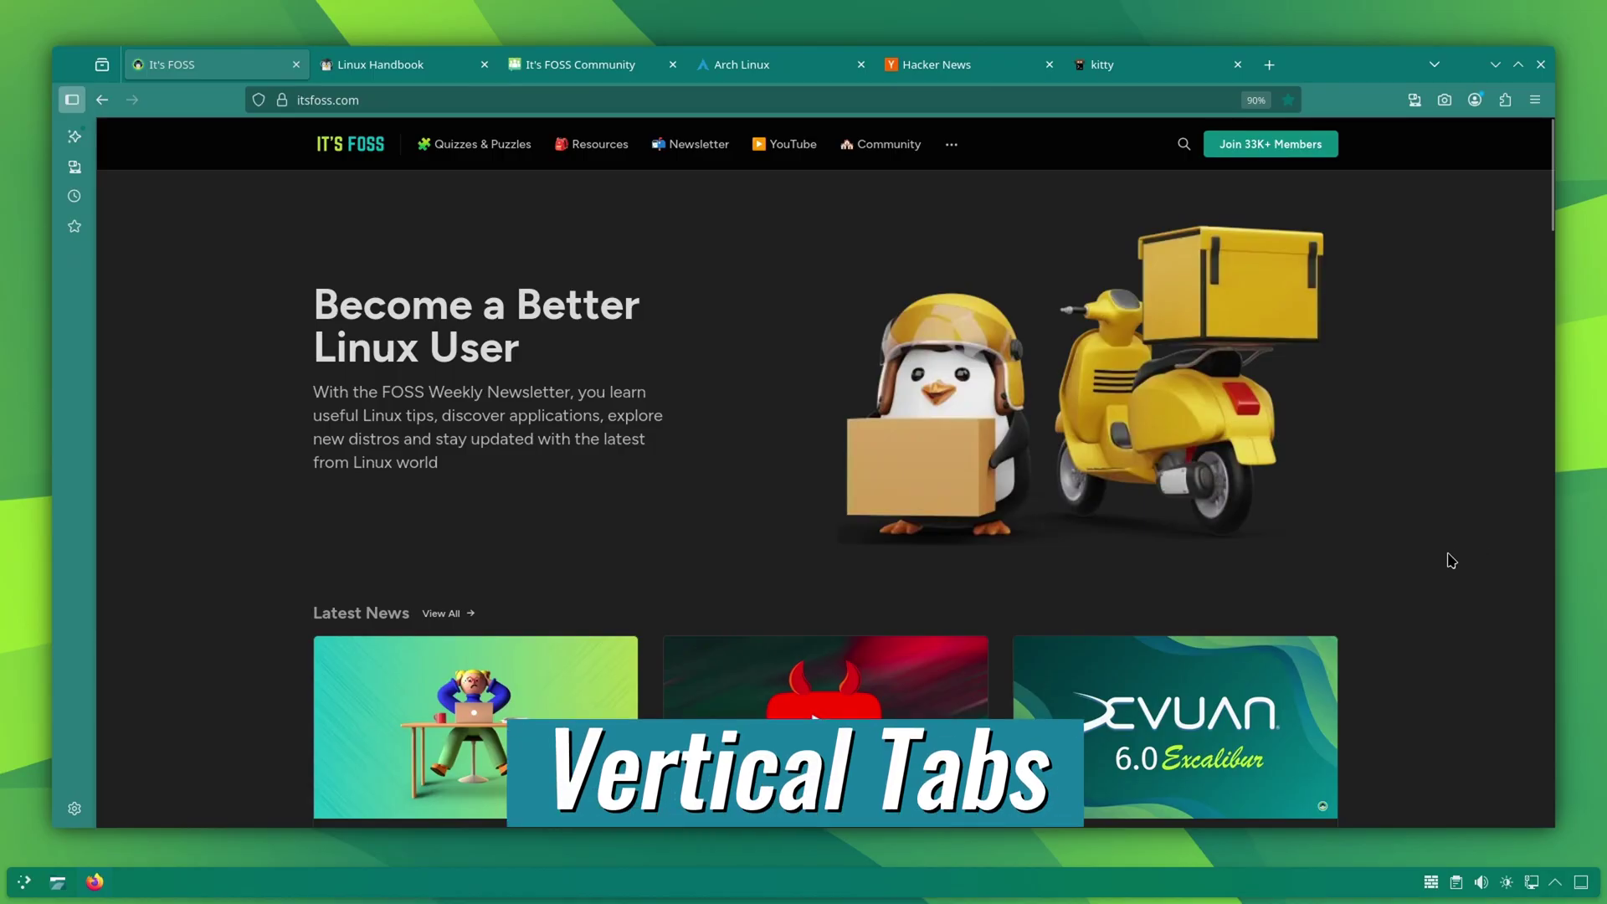
Cycle through the Linux Handbook, It's FOSS Community, Arch Linux, Hacker News and kitty tabs, returning to It's FOSS
{"action": "left_click", "coordinate": [335, 69]}
{"action": "left_click", "coordinate": [535, 67]}
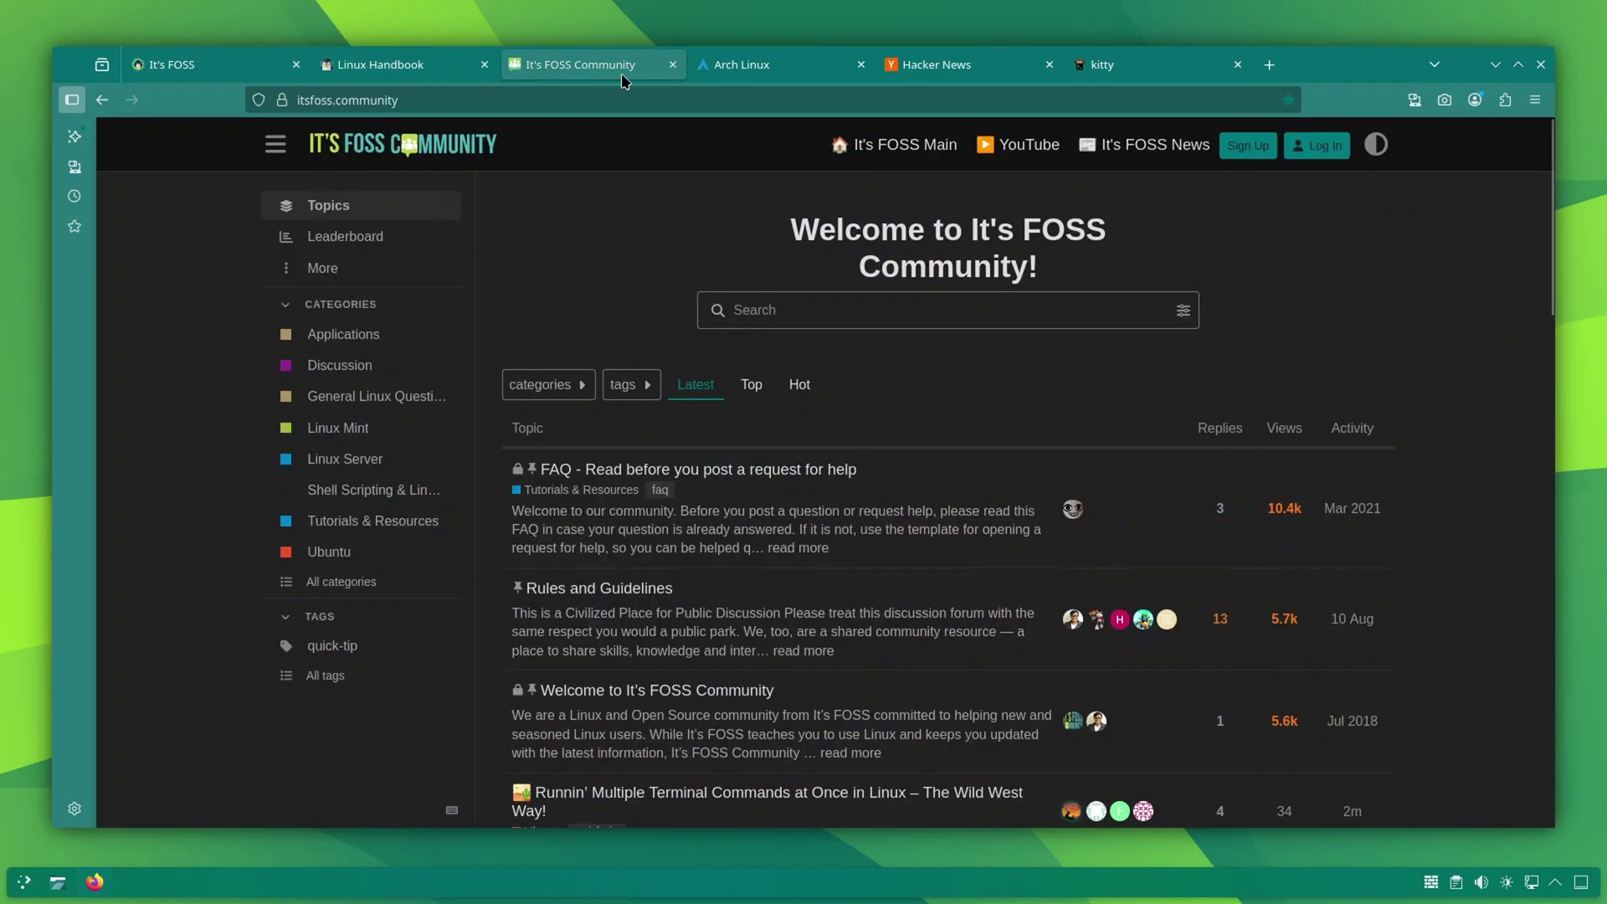
{"action": "left_click", "coordinate": [728, 65]}
{"action": "left_click", "coordinate": [937, 64]}
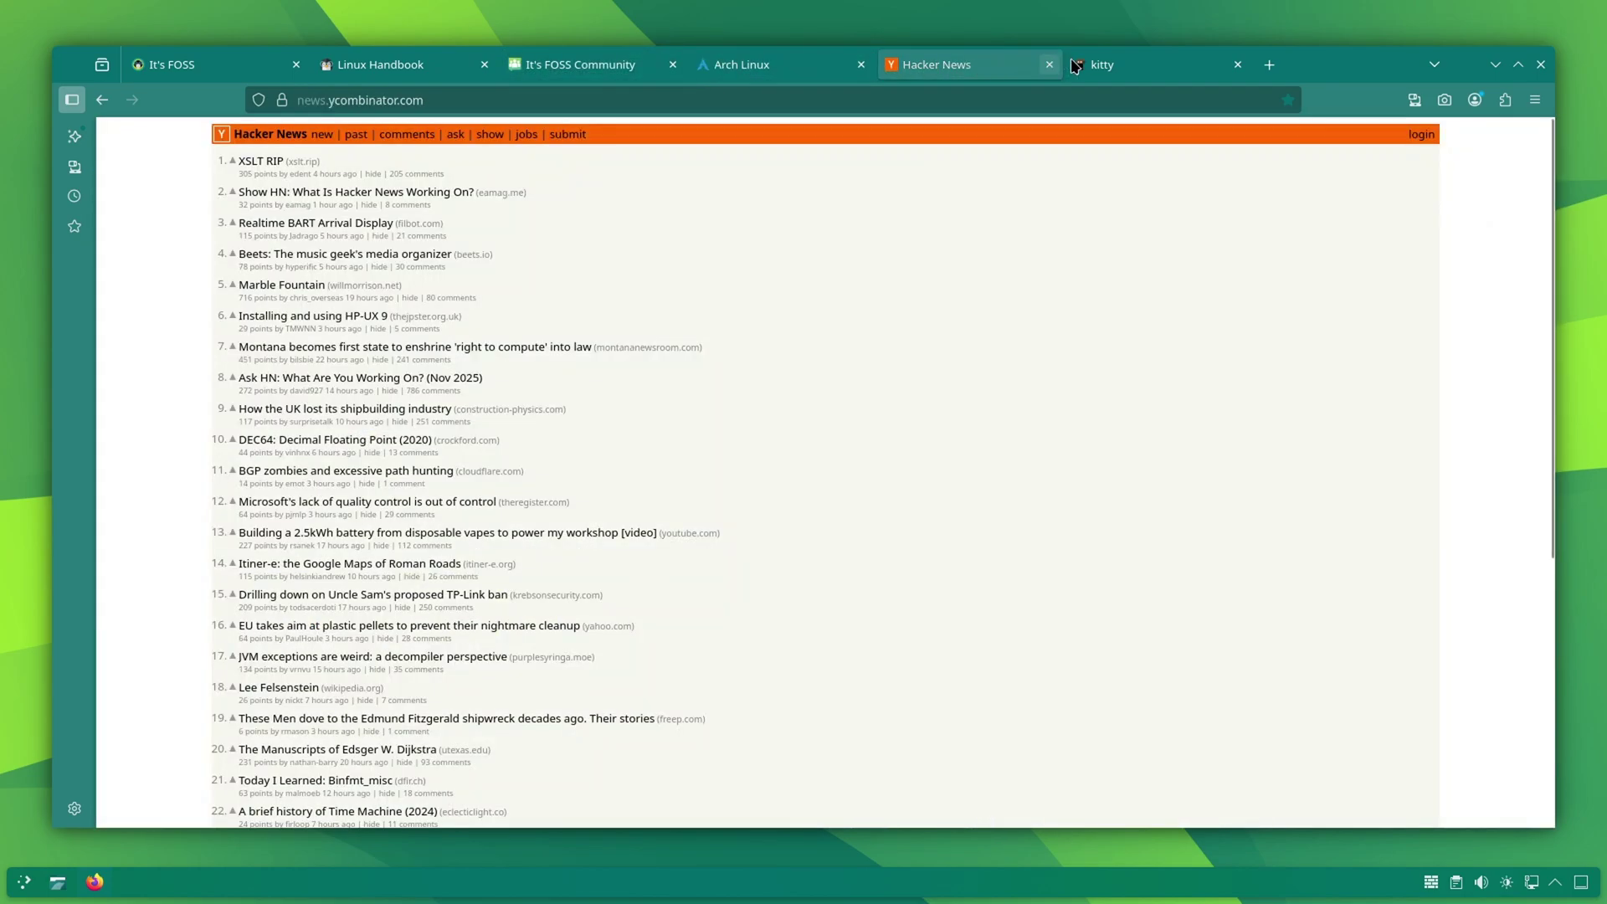
{"action": "left_click", "coordinate": [1085, 66]}
{"action": "left_click", "coordinate": [259, 69]}
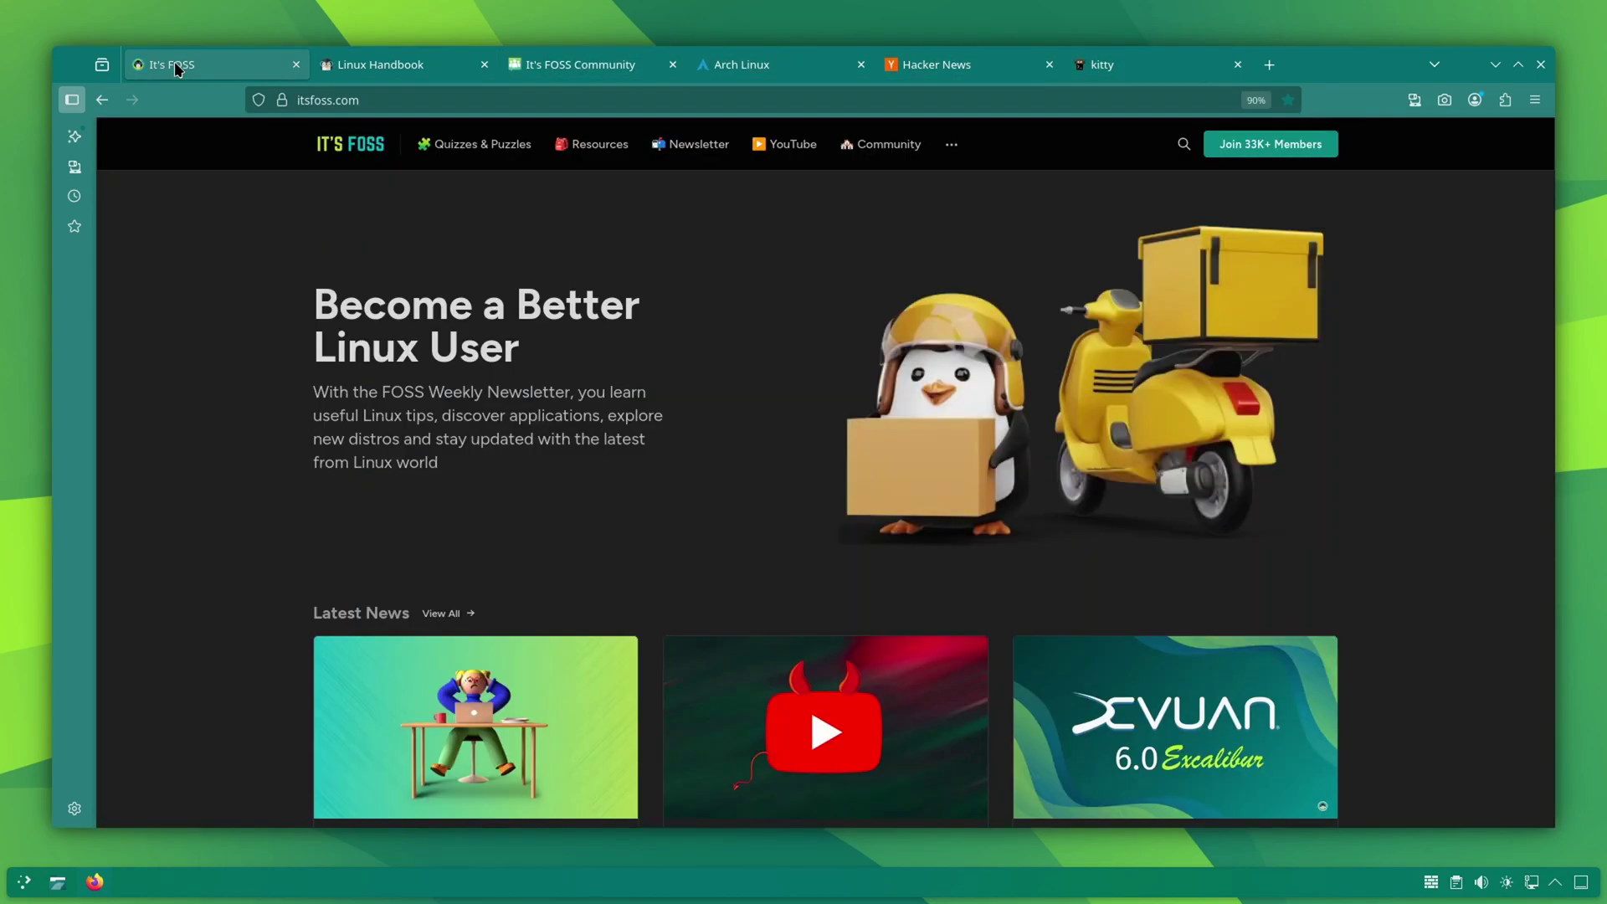
Turn on Vertical Tabs, then collapse and re-expand the tab sidebar
{"action": "right_click", "coordinate": [67, 106]}
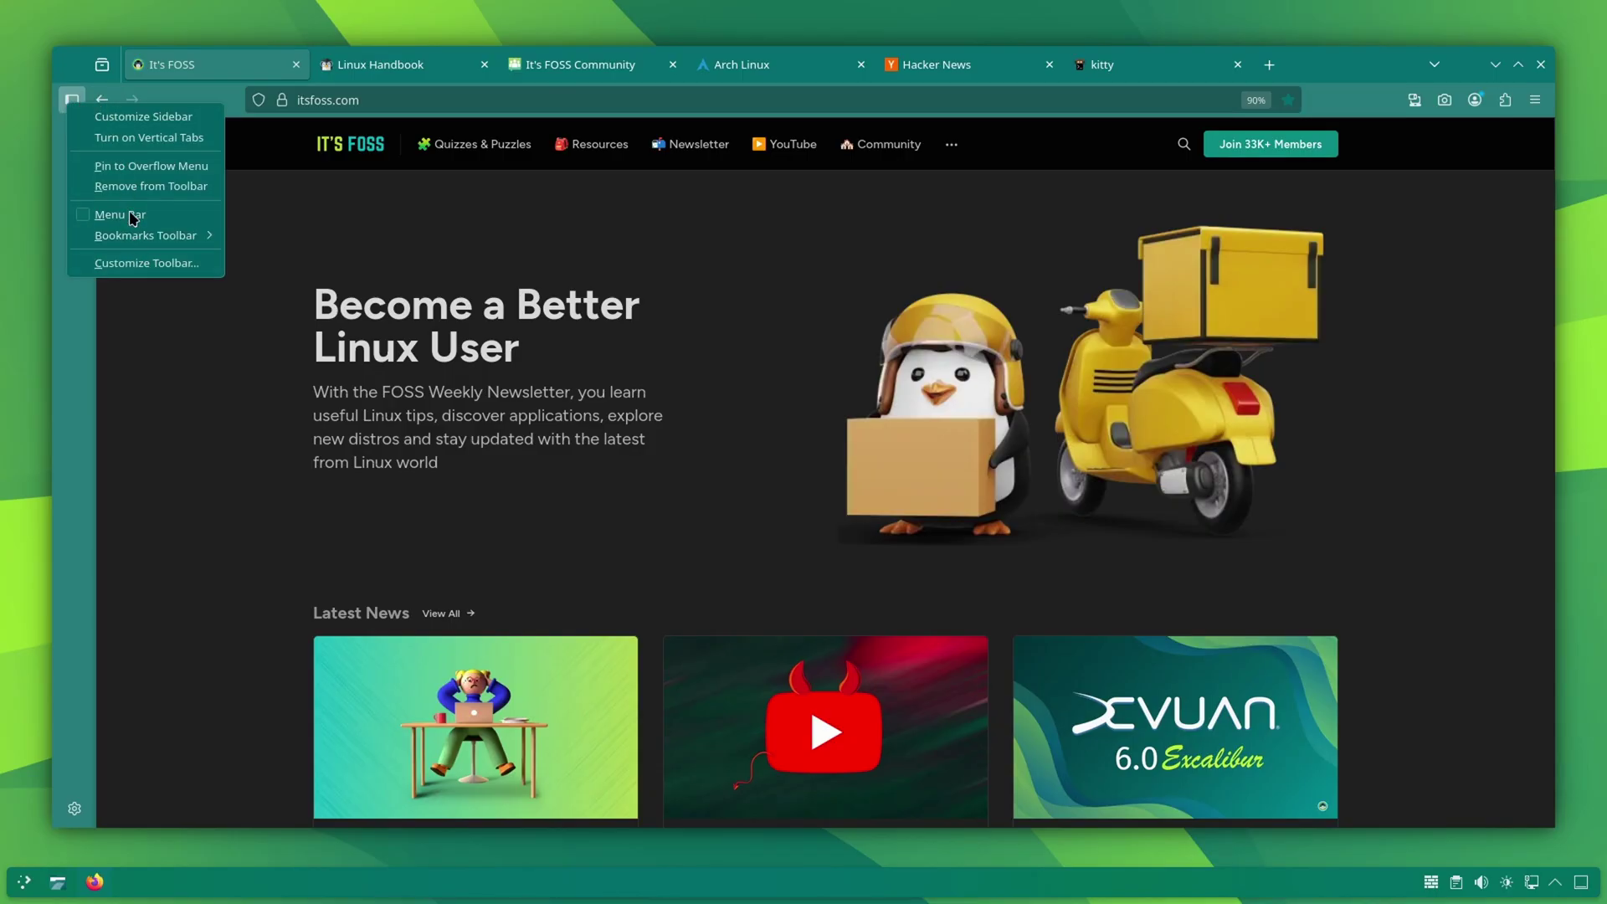
{"action": "left_click", "coordinate": [134, 144]}
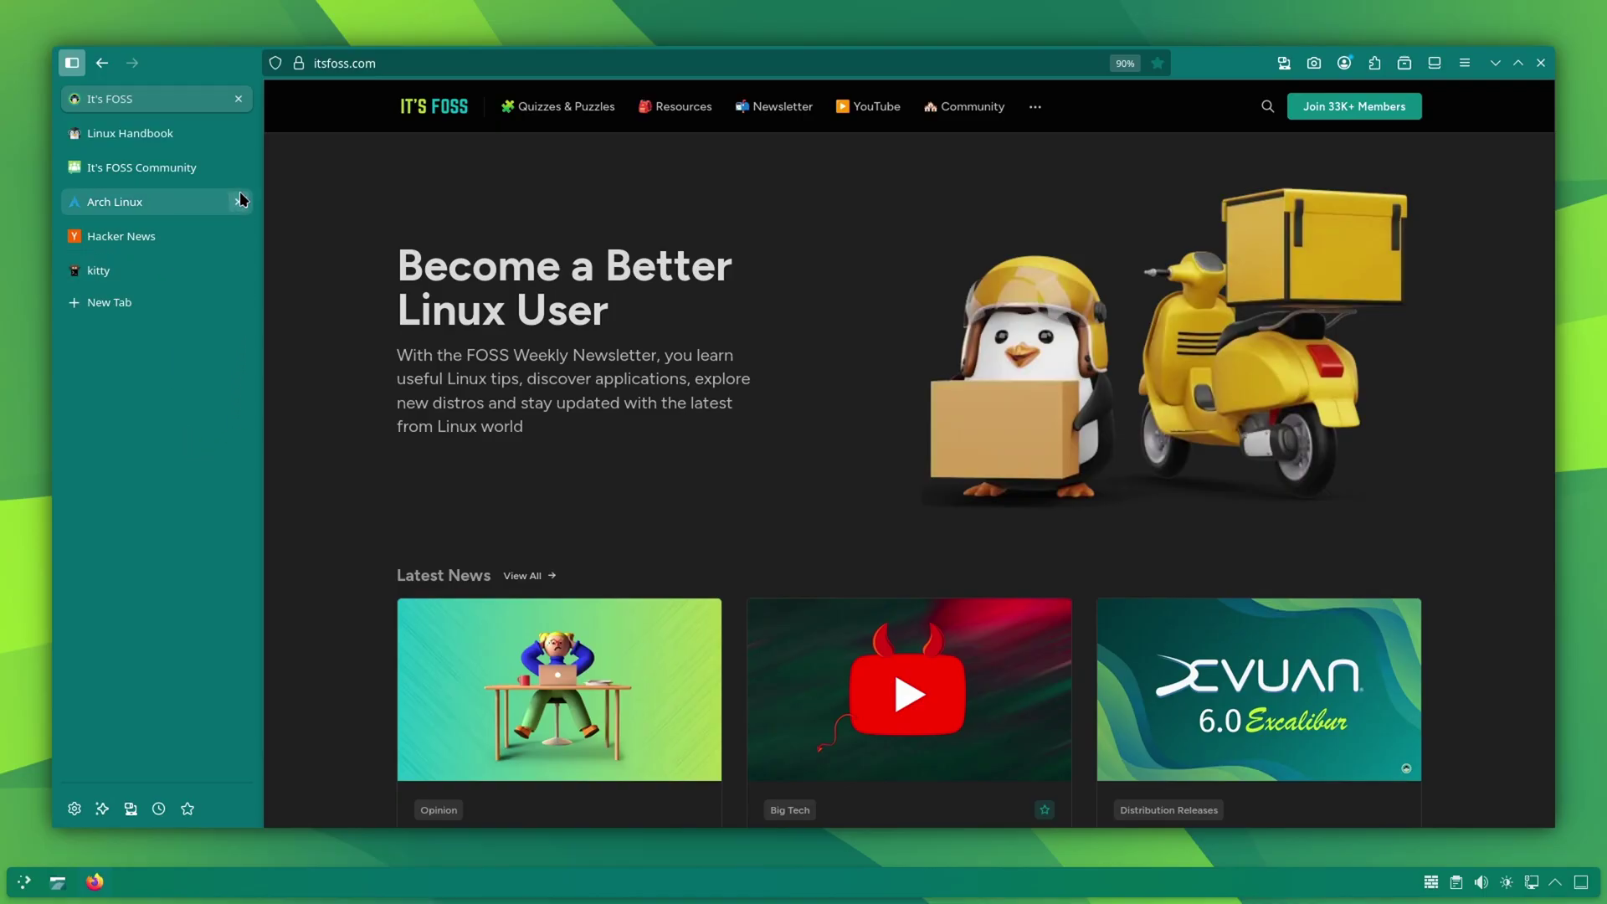
{"action": "left_click", "coordinate": [69, 65]}
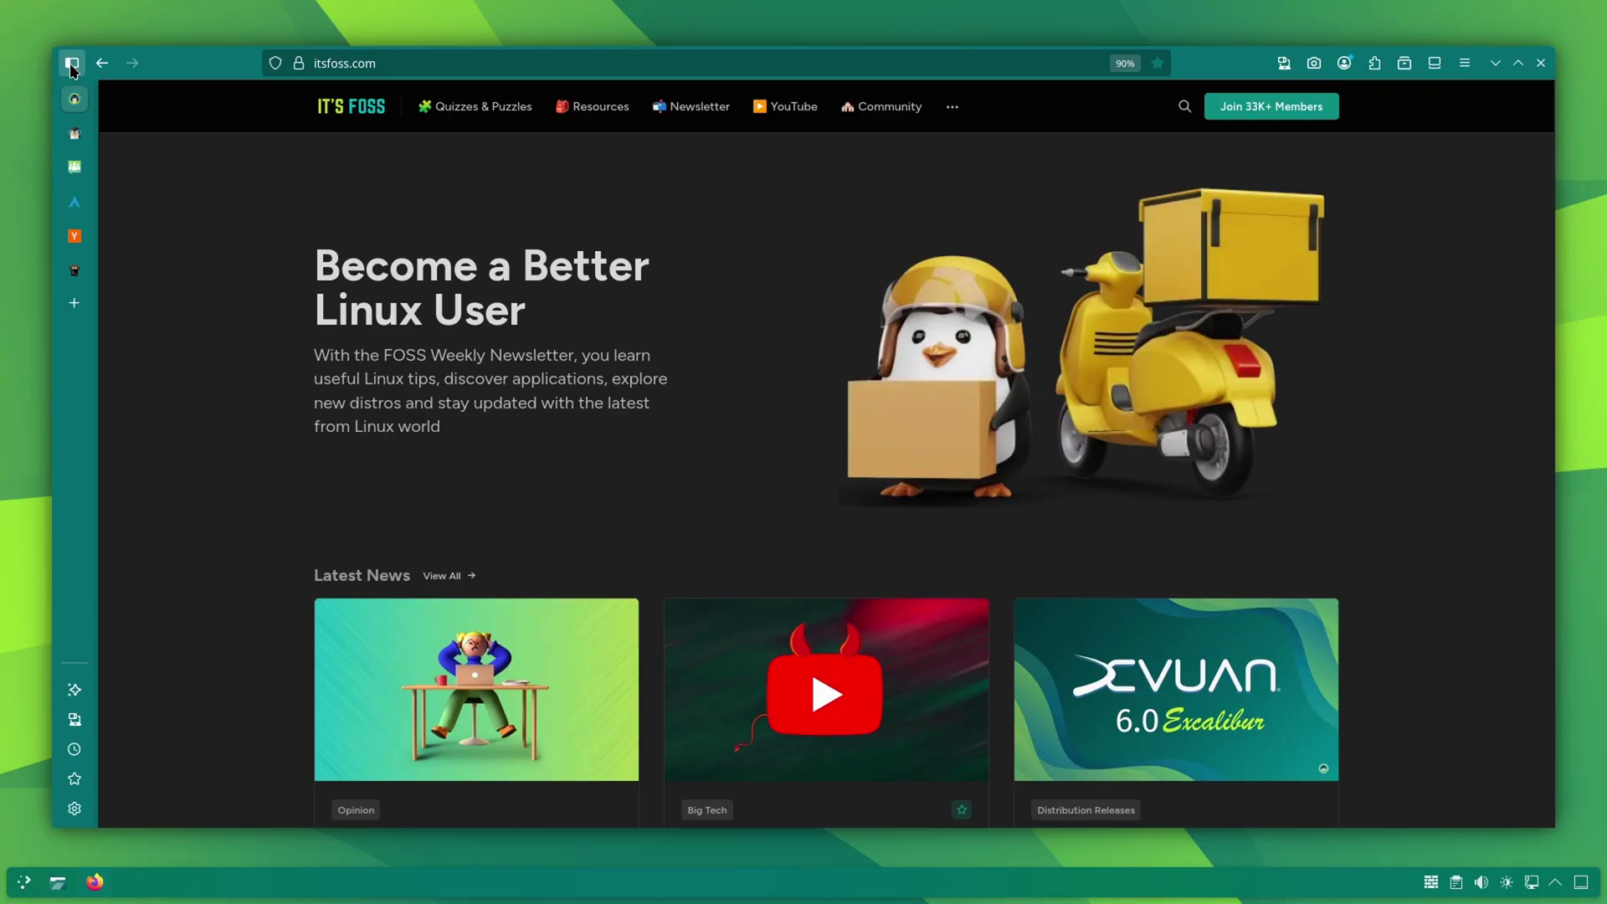
{"action": "left_click", "coordinate": [71, 65]}
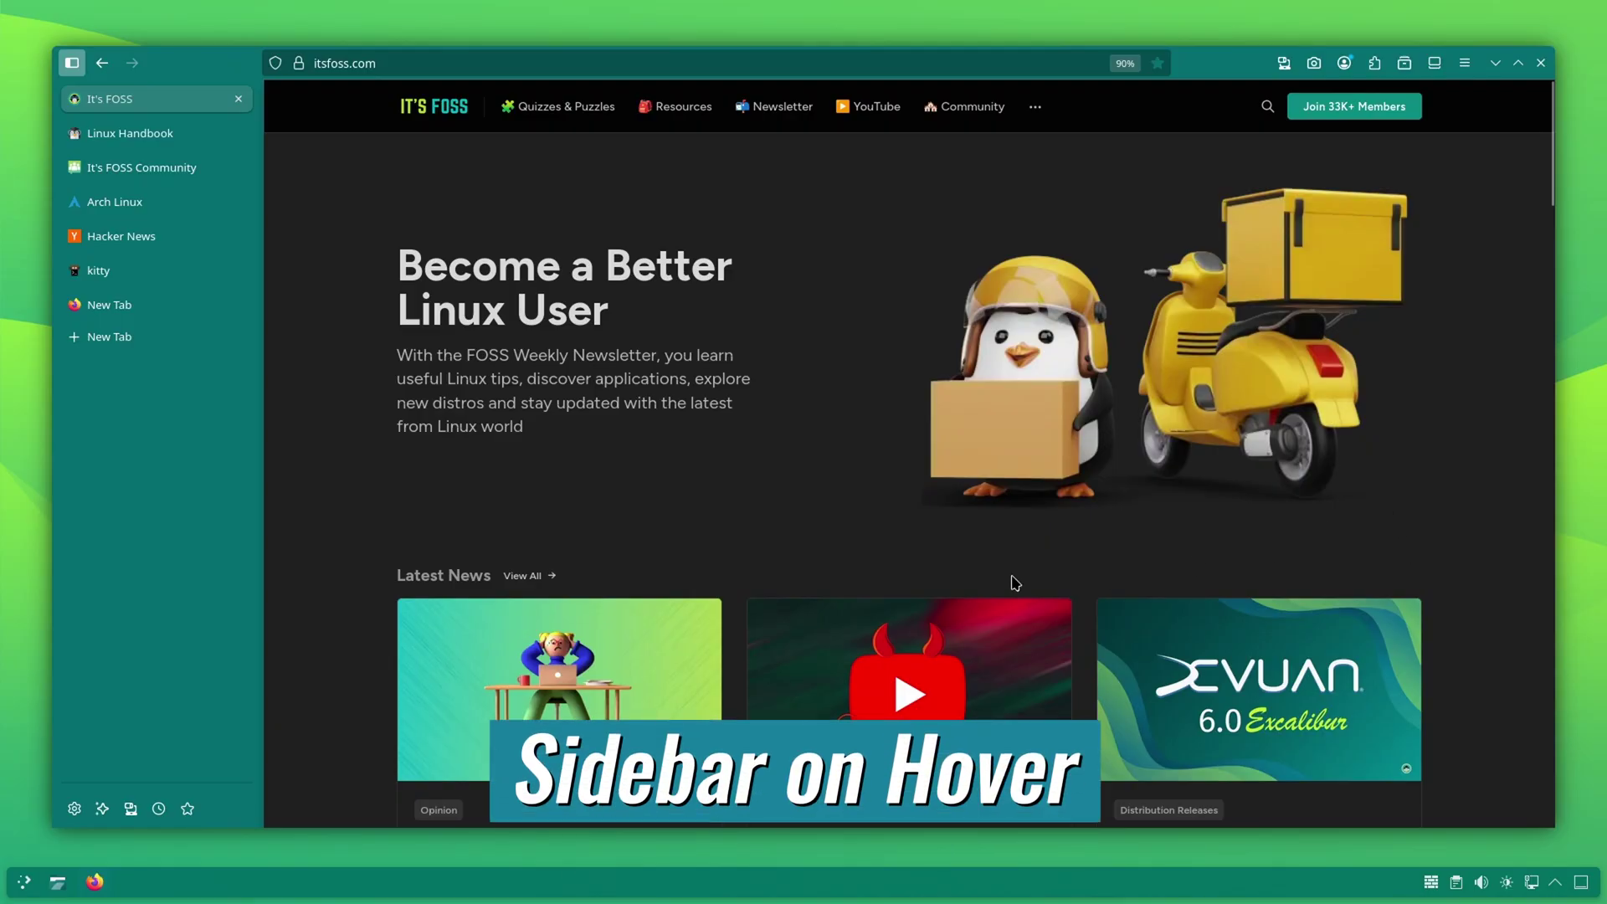
Enable 'Expand sidebar on hover' in the sidebar customization settings
{"action": "left_click", "coordinate": [74, 808]}
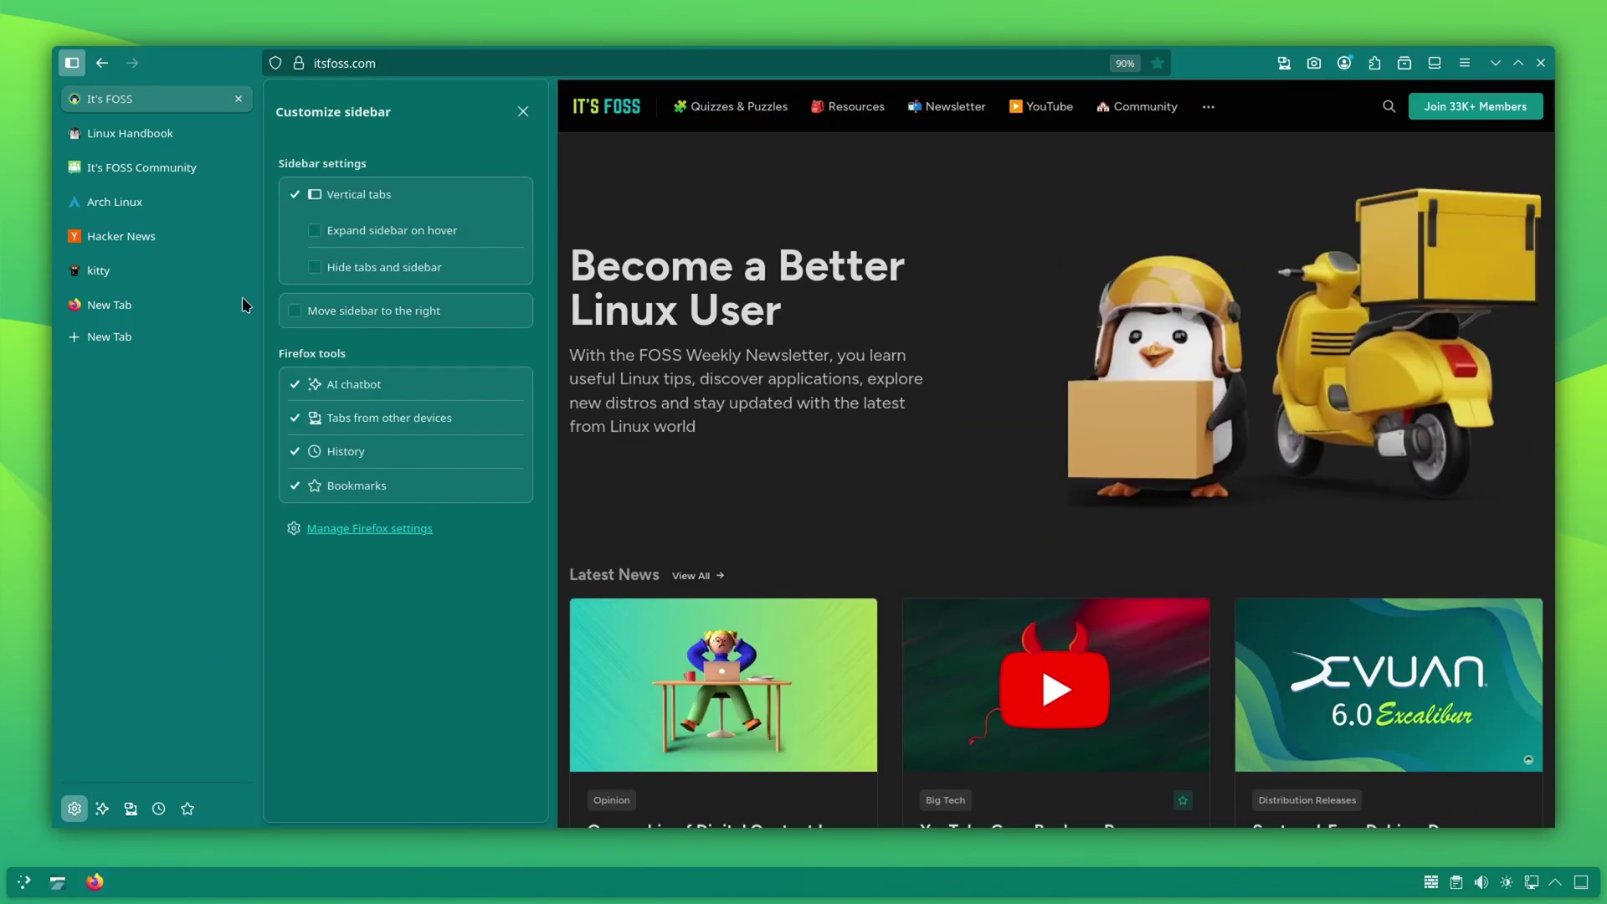
{"action": "left_click", "coordinate": [314, 231]}
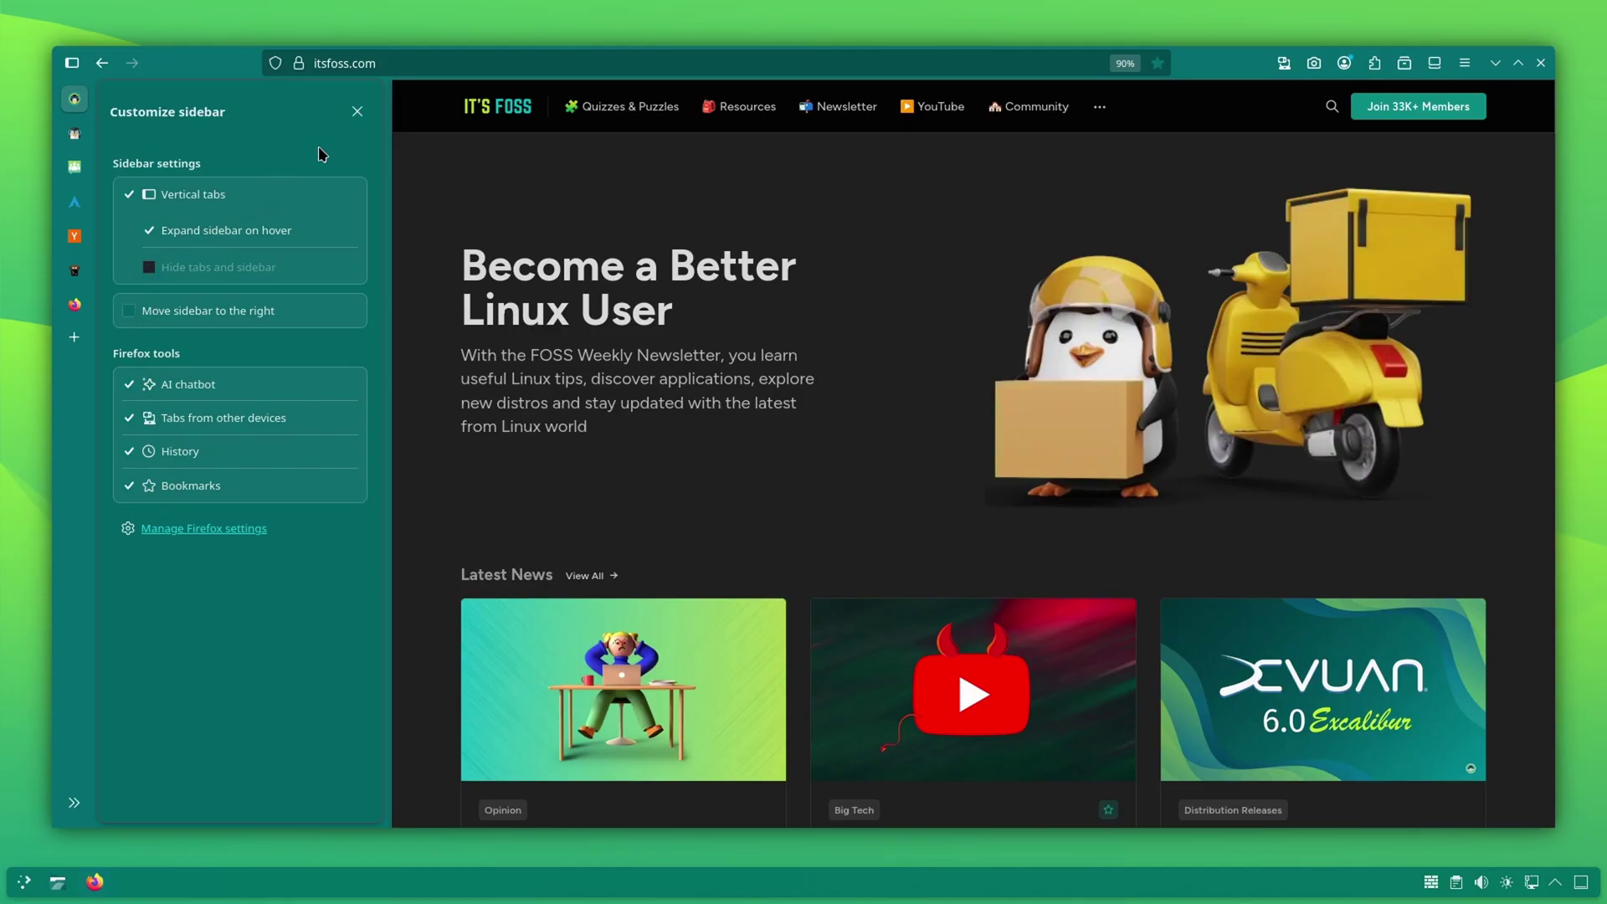
{"action": "left_click", "coordinate": [356, 112]}
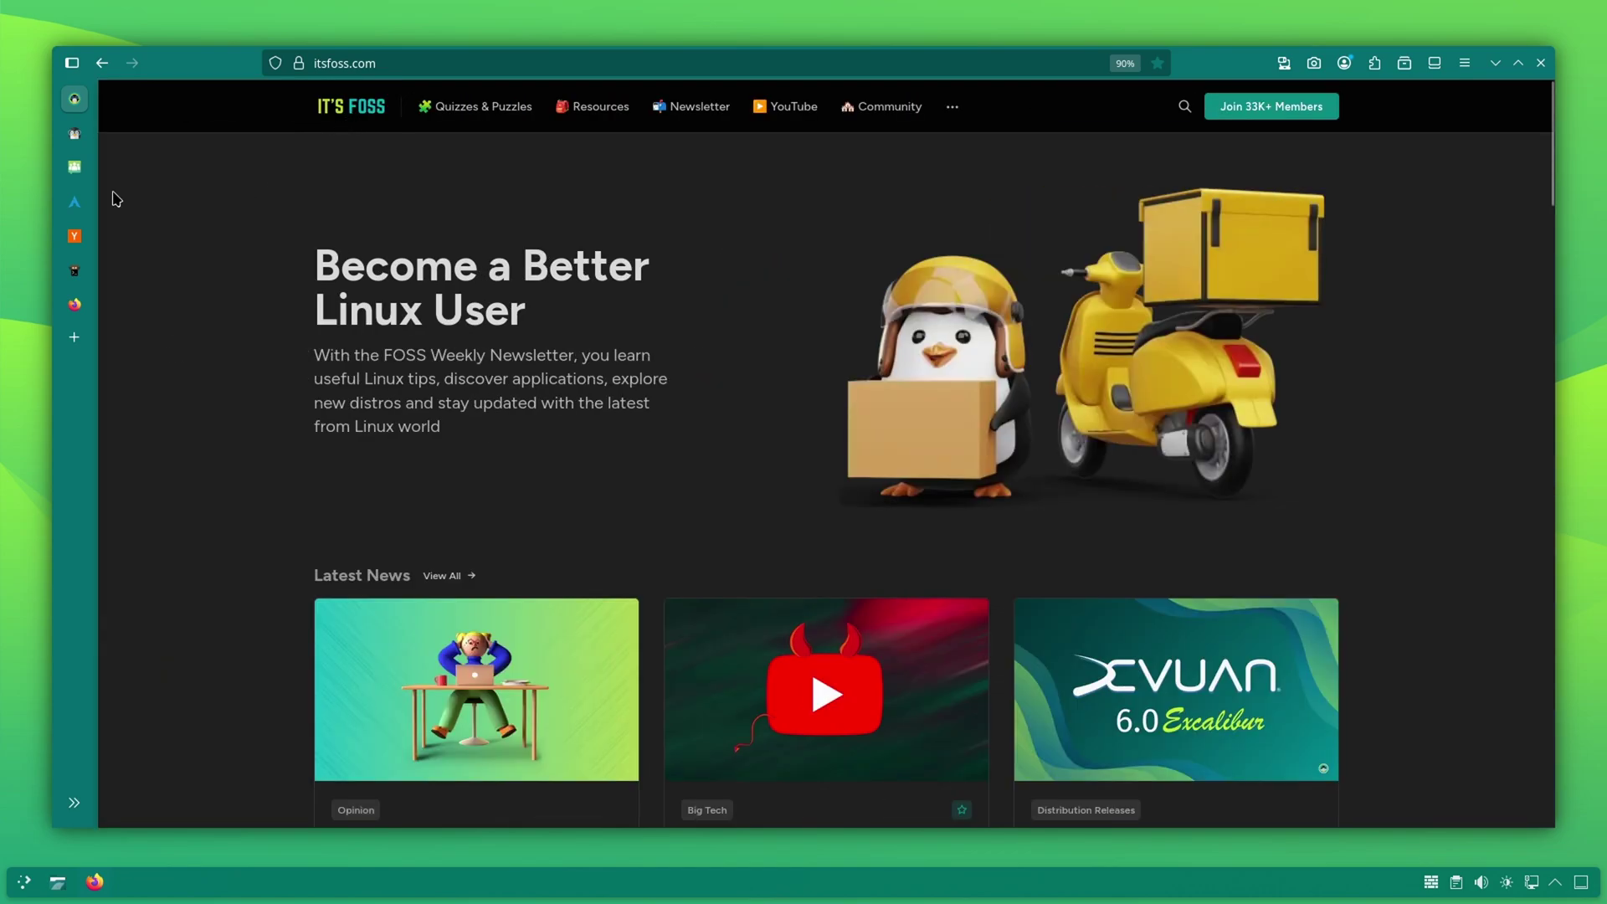
{"action": "mouse_move", "coordinate": [79, 202]}
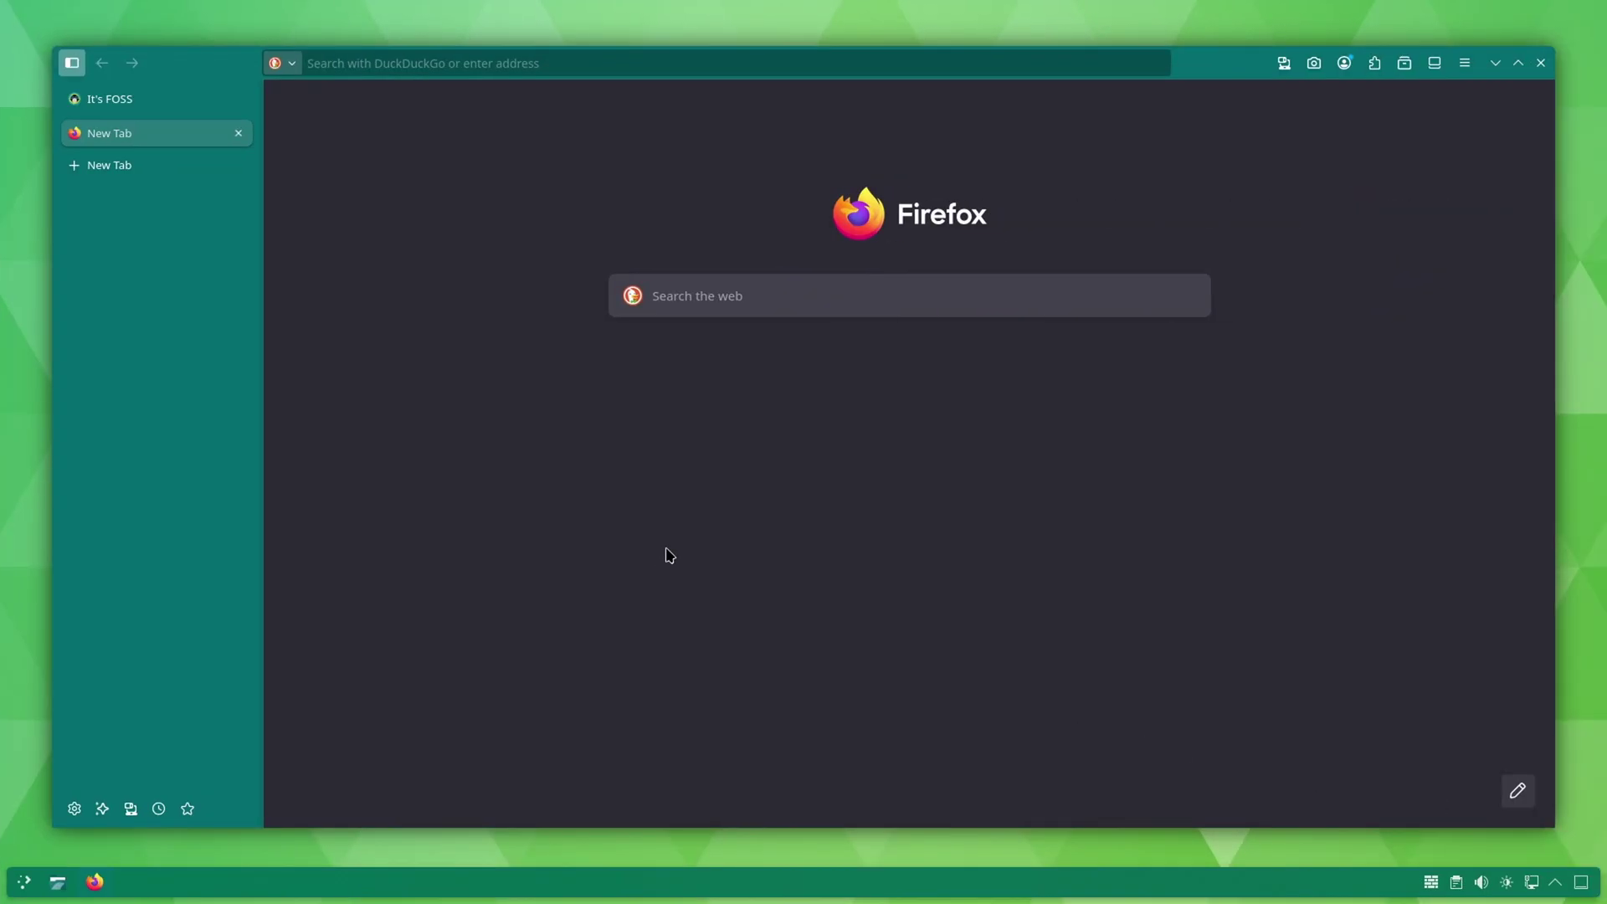
Add History, Forget, Home, Bookmarks menu and Library to the toolbar in Customize Toolbar
{"action": "right_click", "coordinate": [227, 59]}
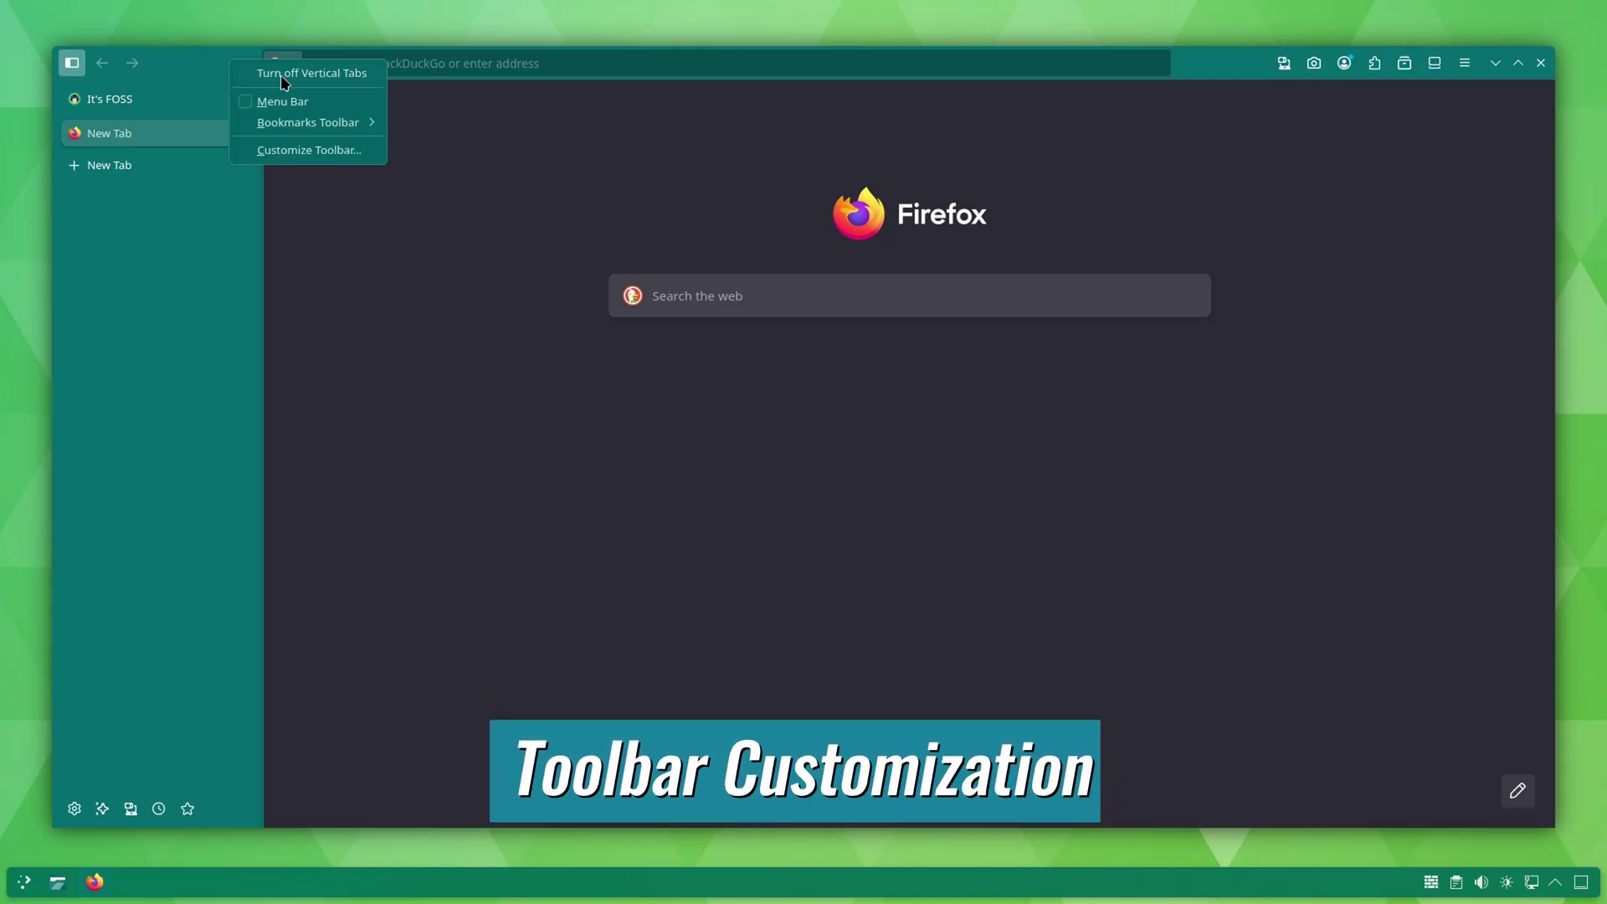
{"action": "left_click", "coordinate": [296, 150]}
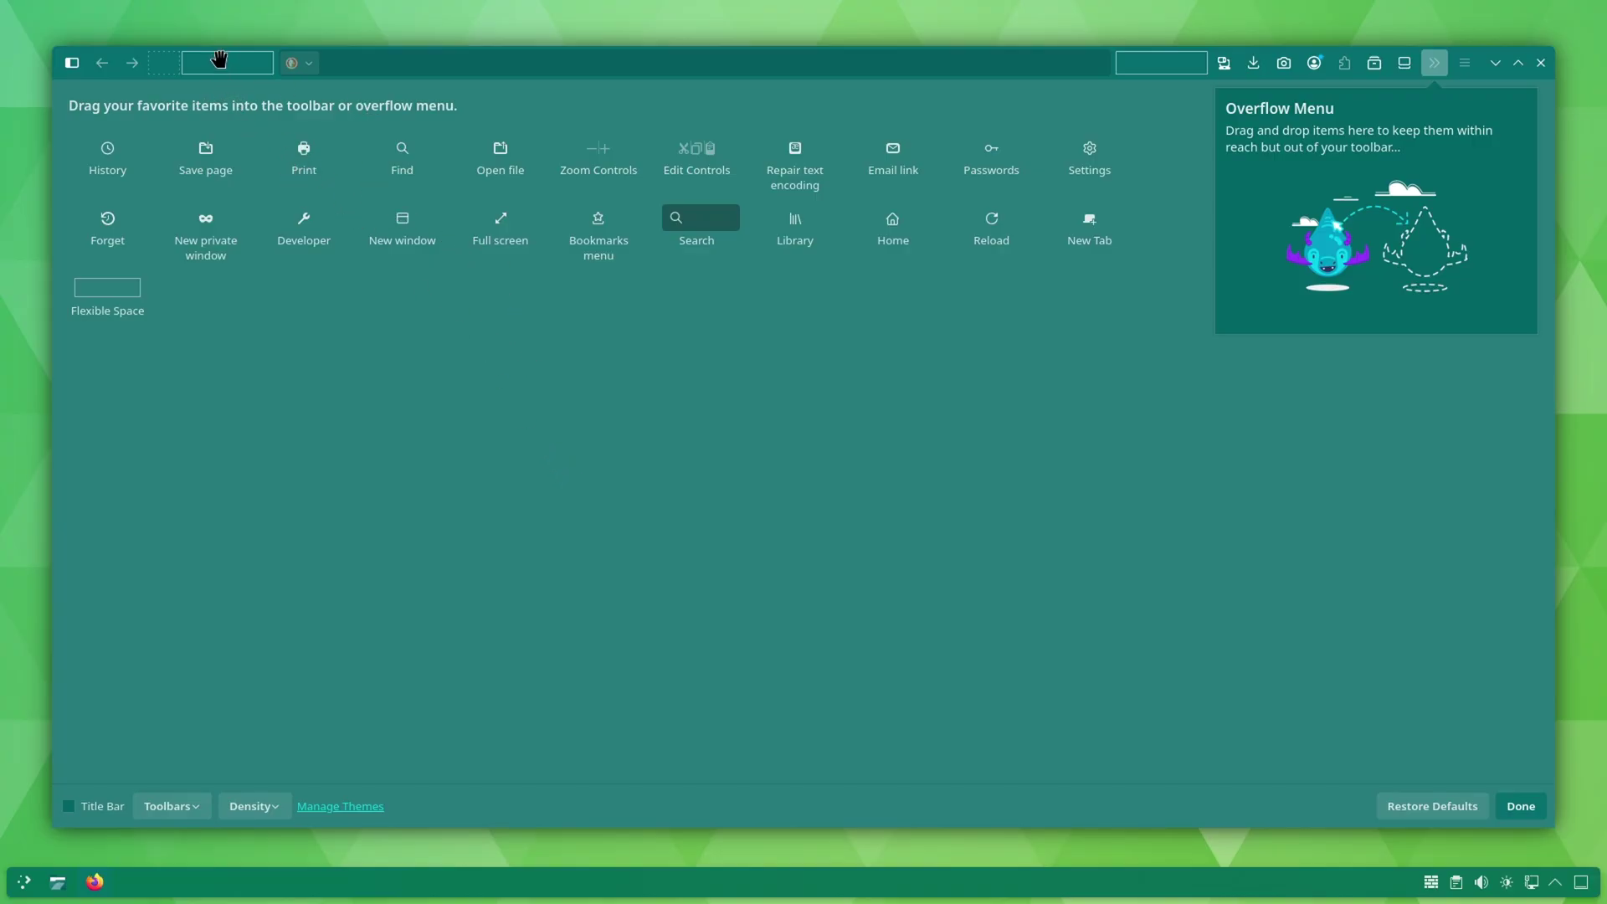
{"action": "left_click_drag", "start_coordinate": [106, 159], "coordinate": [284, 71]}
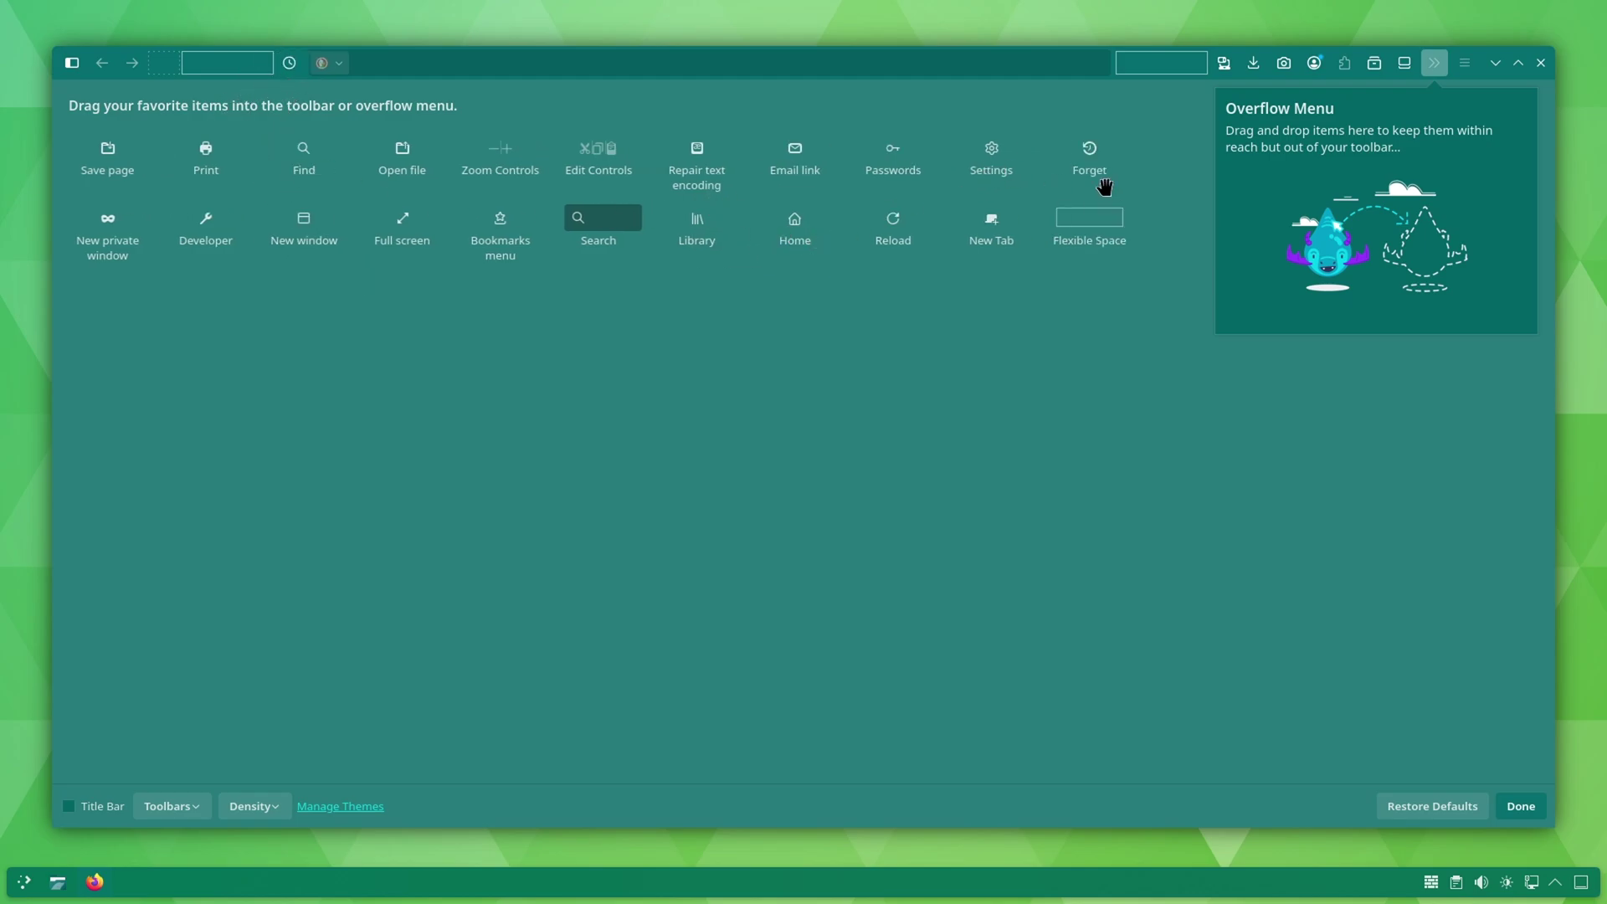
{"action": "left_click_drag", "start_coordinate": [1088, 158], "coordinate": [1209, 68]}
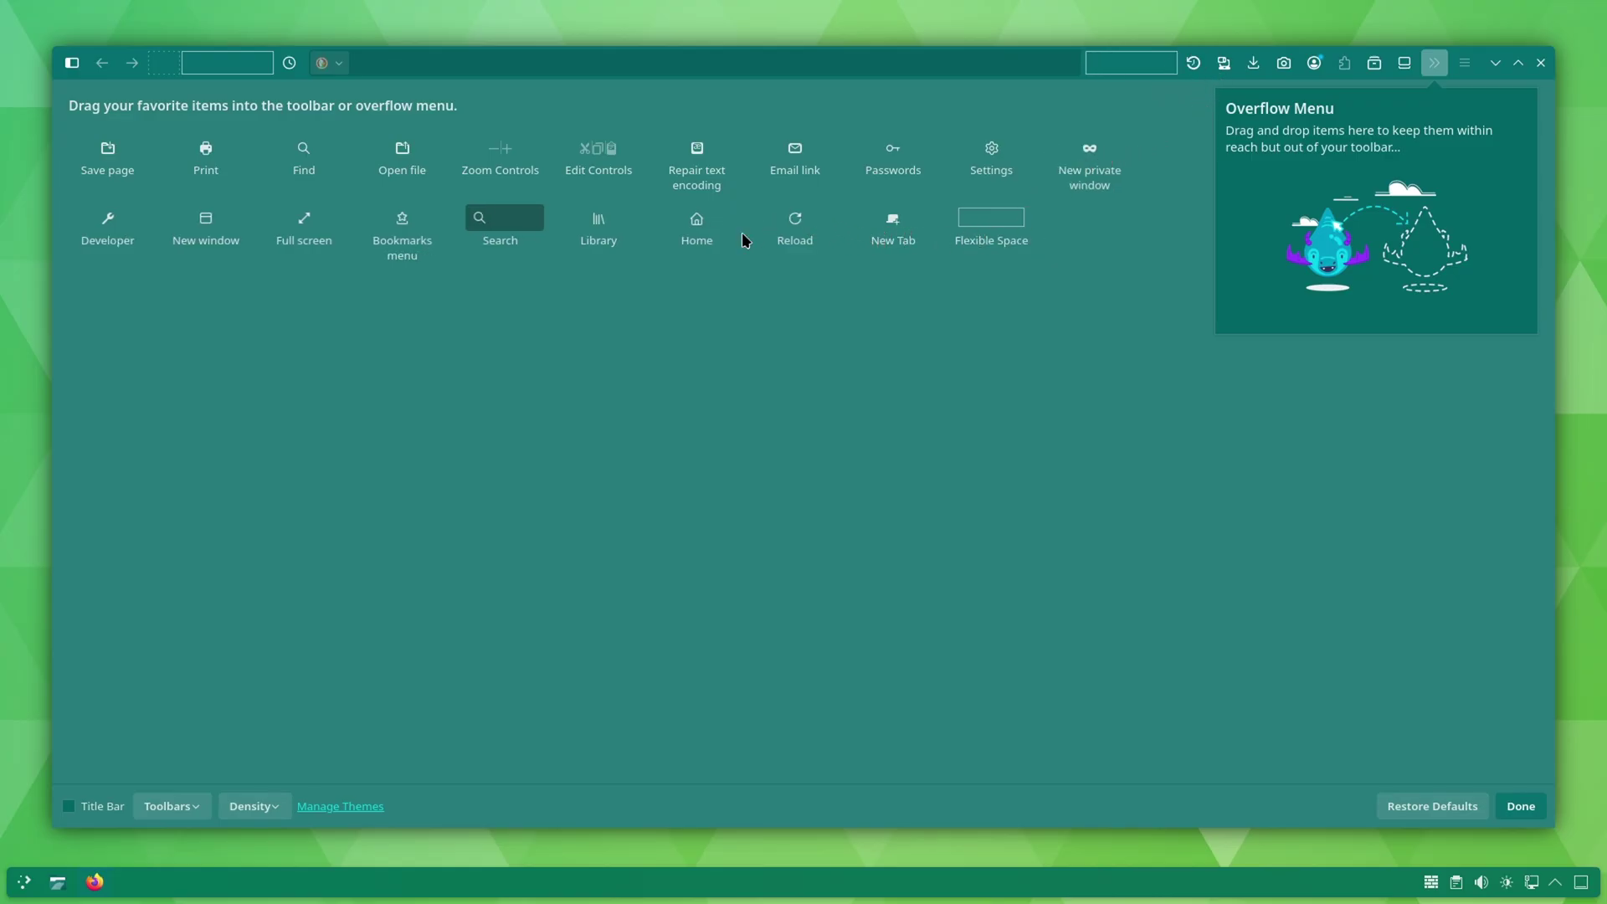
{"action": "left_click_drag", "start_coordinate": [698, 224], "coordinate": [312, 71]}
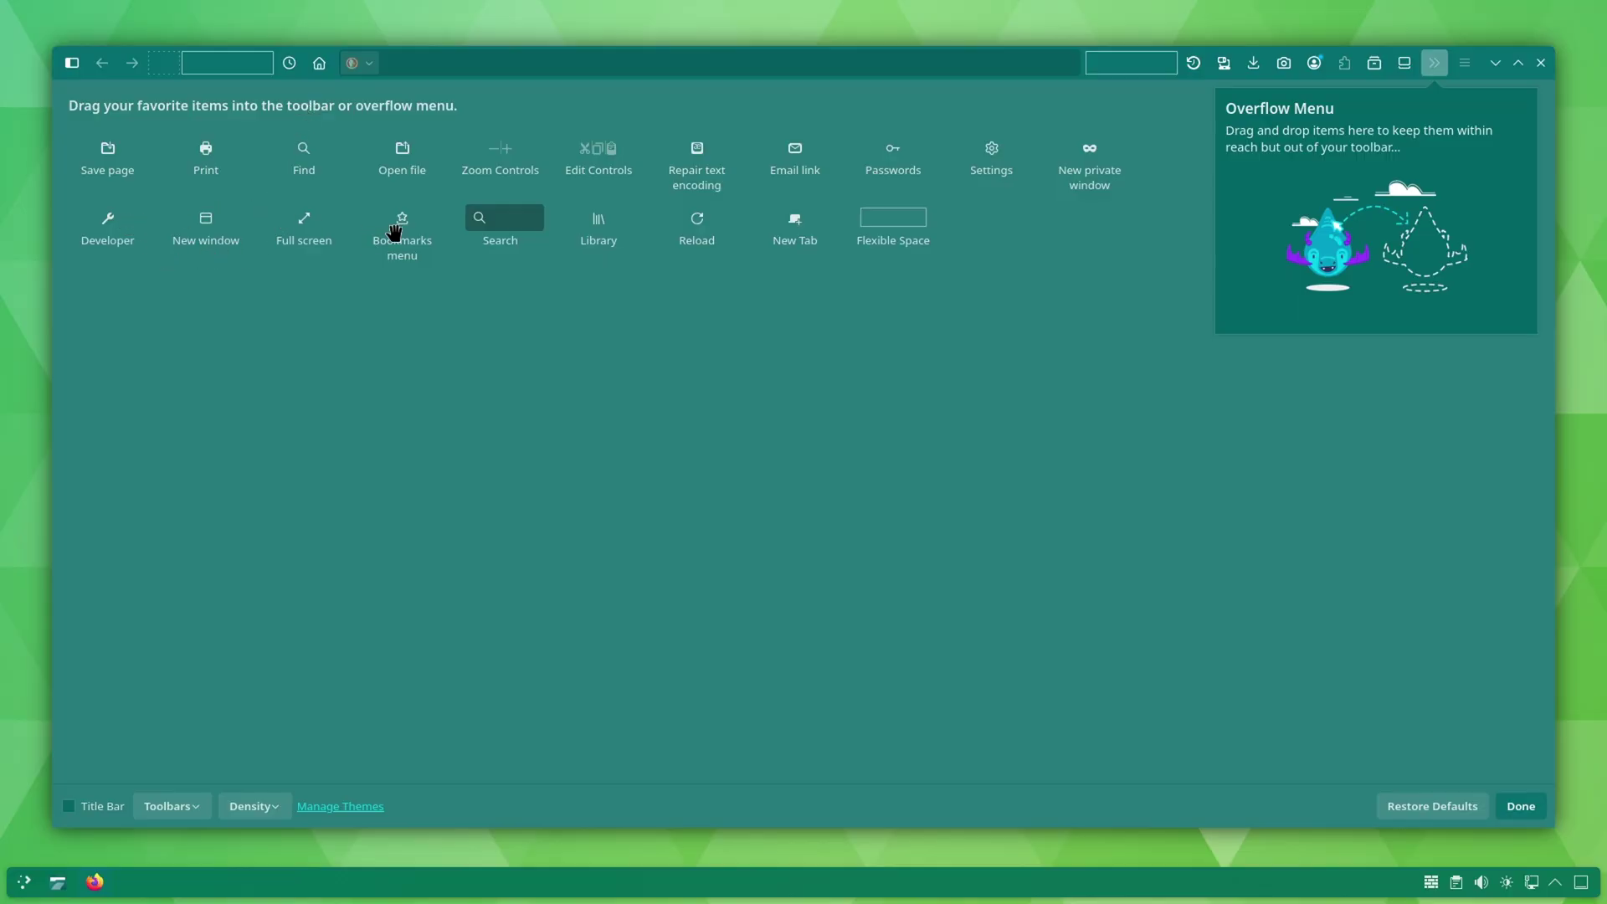
{"action": "left_click_drag", "start_coordinate": [394, 233], "coordinate": [1168, 71]}
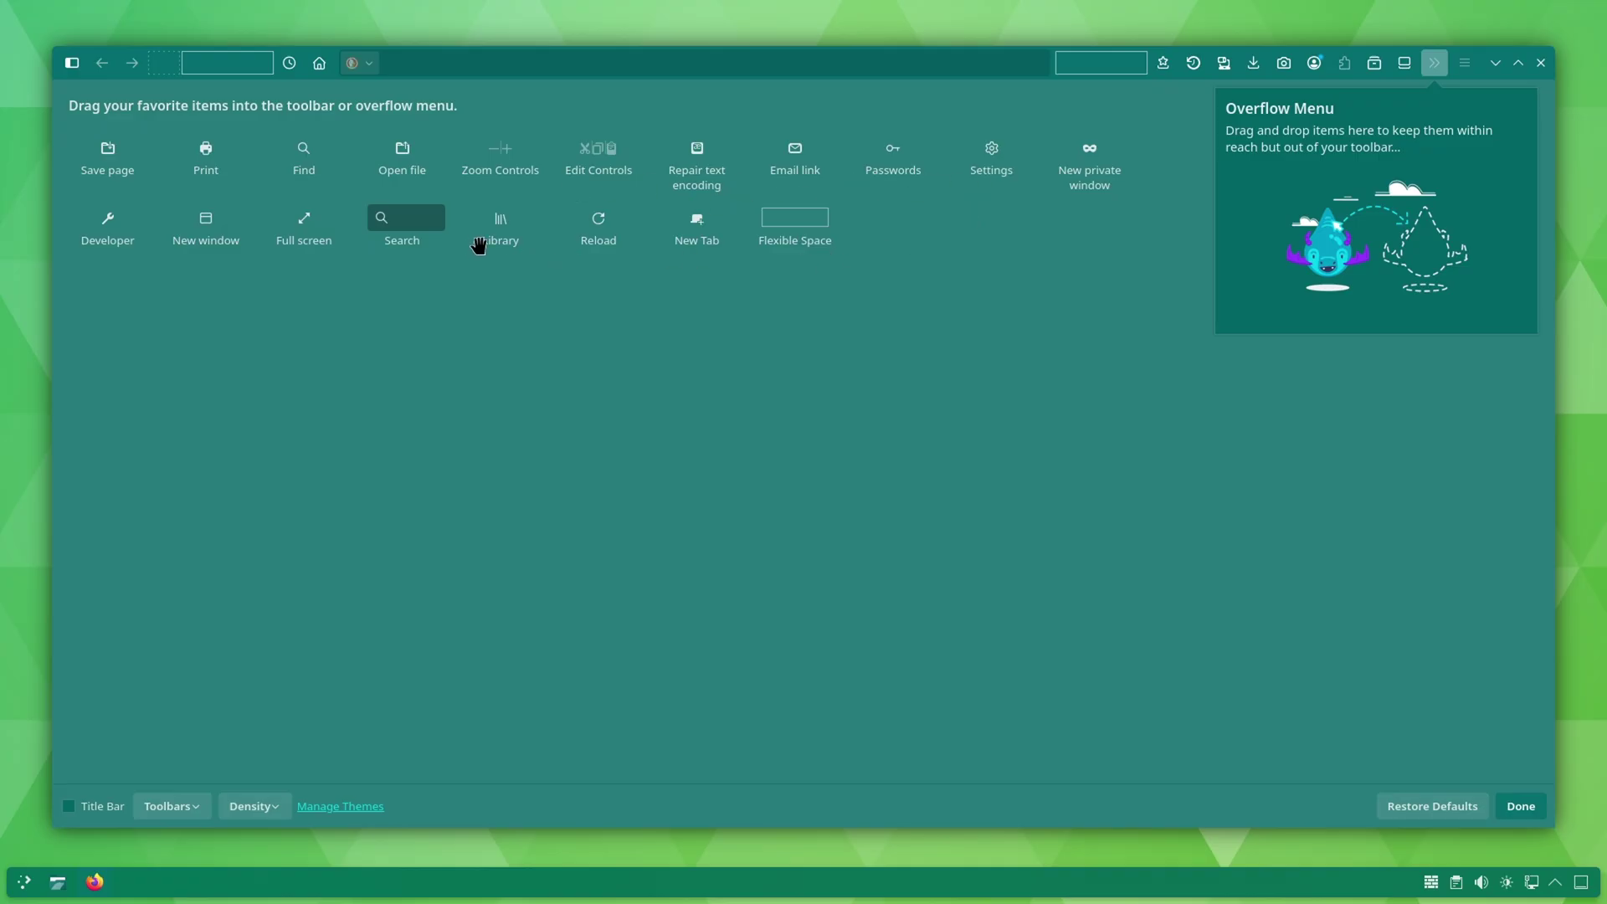
{"action": "left_click_drag", "start_coordinate": [499, 226], "coordinate": [334, 78]}
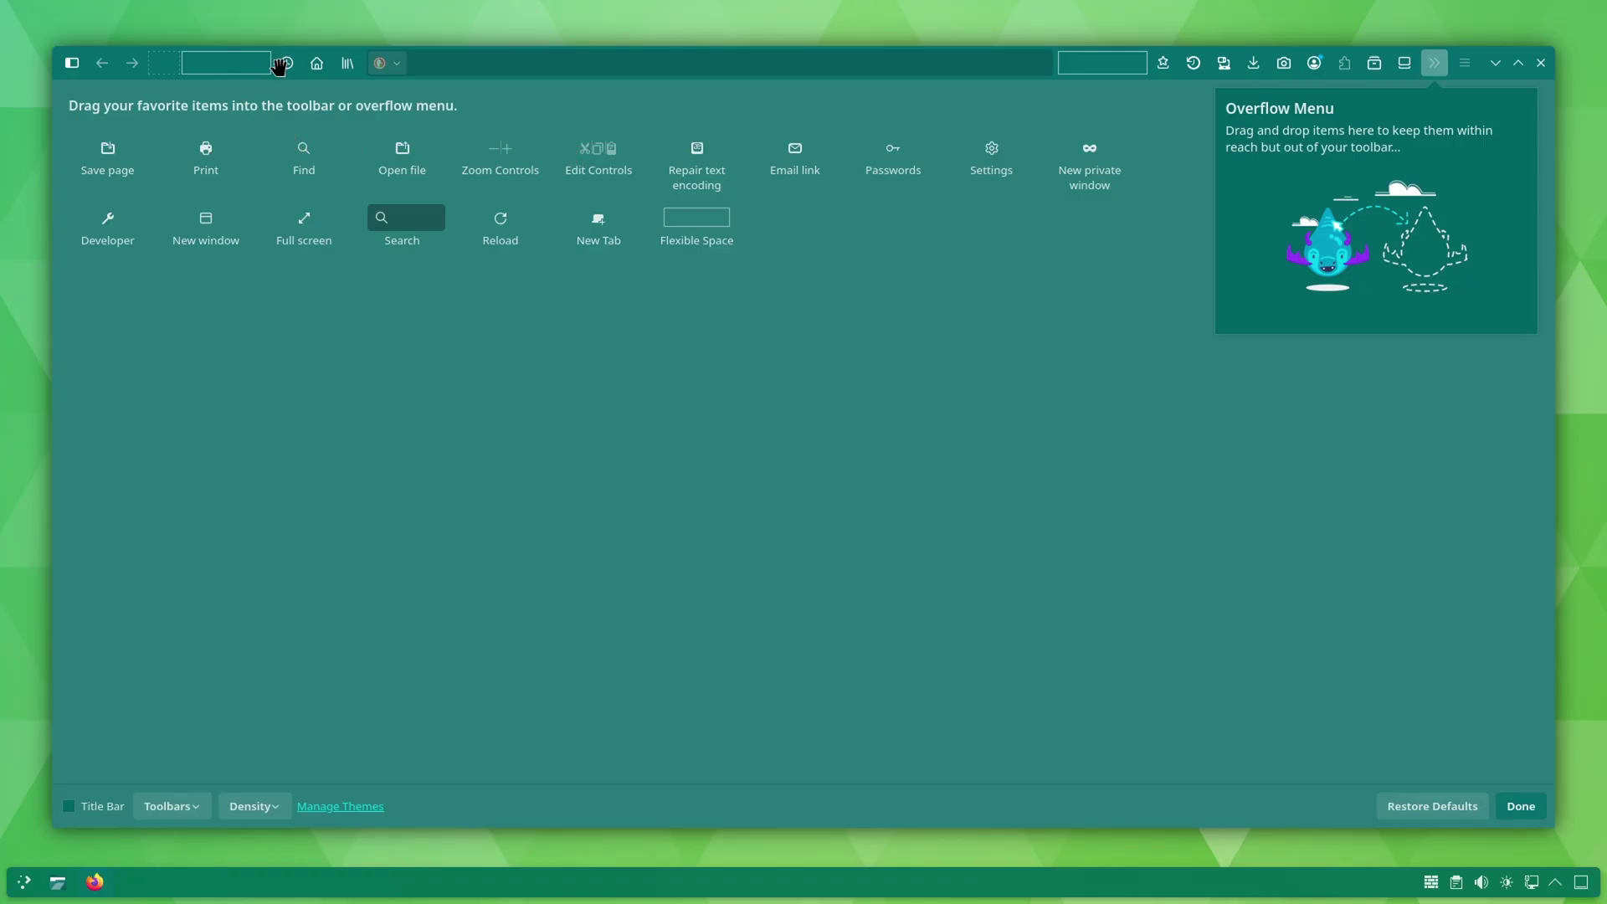
Reposition the flexible space on the toolbar
{"action": "left_click_drag", "start_coordinate": [1122, 64], "coordinate": [1069, 220]}
{"action": "left_click_drag", "start_coordinate": [207, 70], "coordinate": [271, 206]}
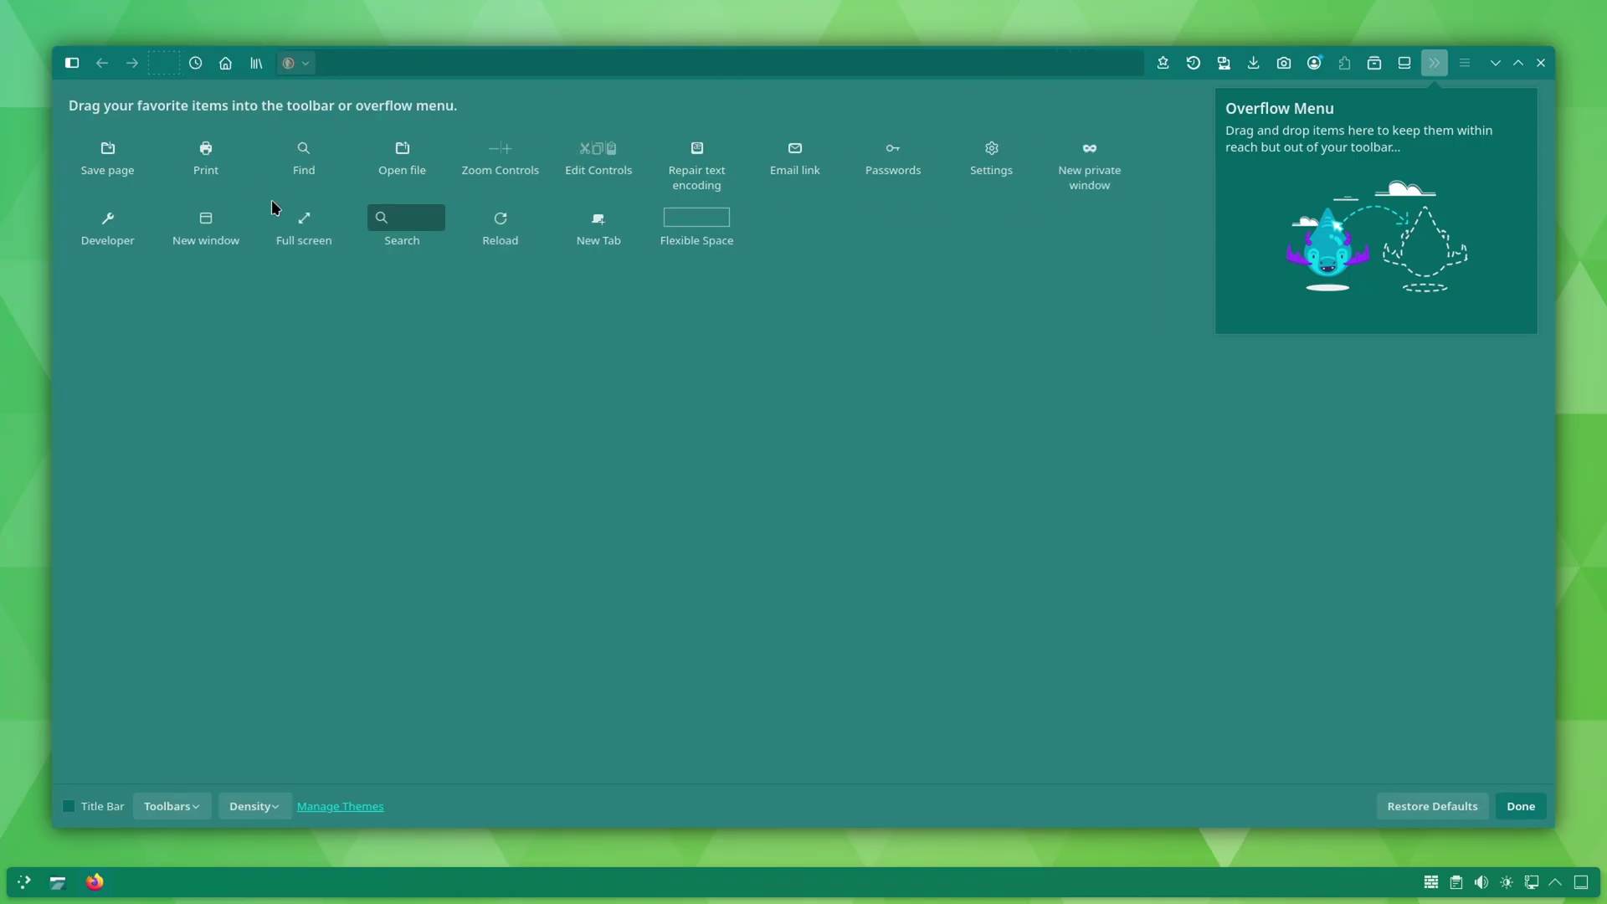
{"action": "left_click_drag", "start_coordinate": [683, 219], "coordinate": [1126, 69]}
Finish toolbar customization and look through the Adaptive Tab Bar Color, Arch Linux, Ubuntu and Fedora tabs
{"action": "left_click", "coordinate": [1513, 808]}
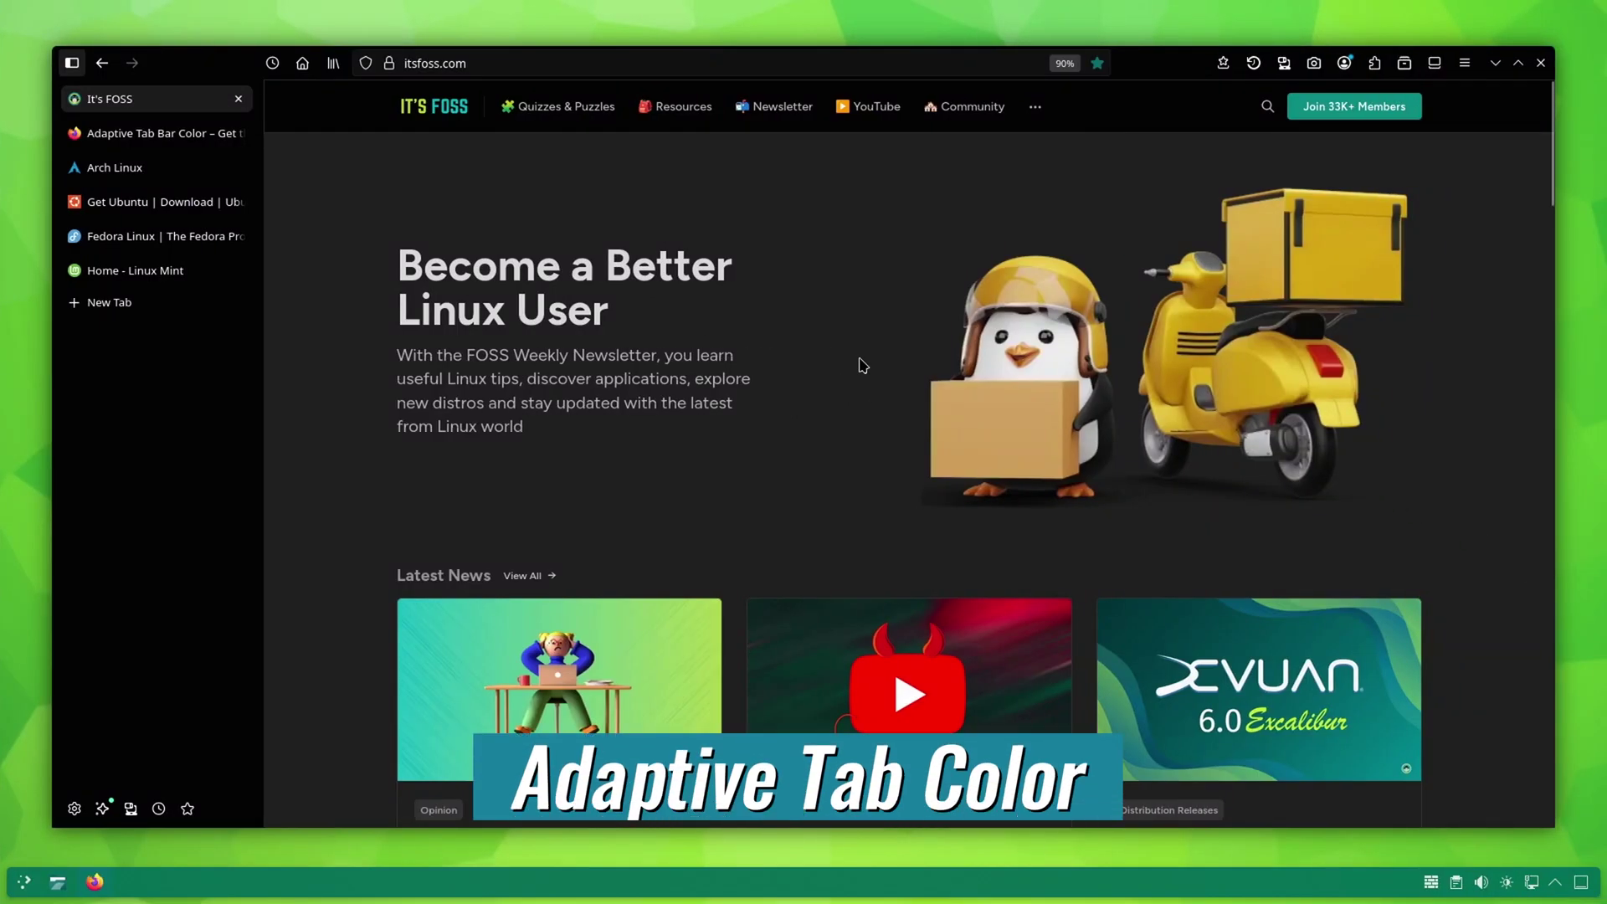
{"action": "scroll", "coordinate": [523, 293], "scroll_direction": "down", "scroll_amount": 5}
{"action": "scroll", "coordinate": [345, 374], "scroll_direction": "down", "scroll_amount": 5}
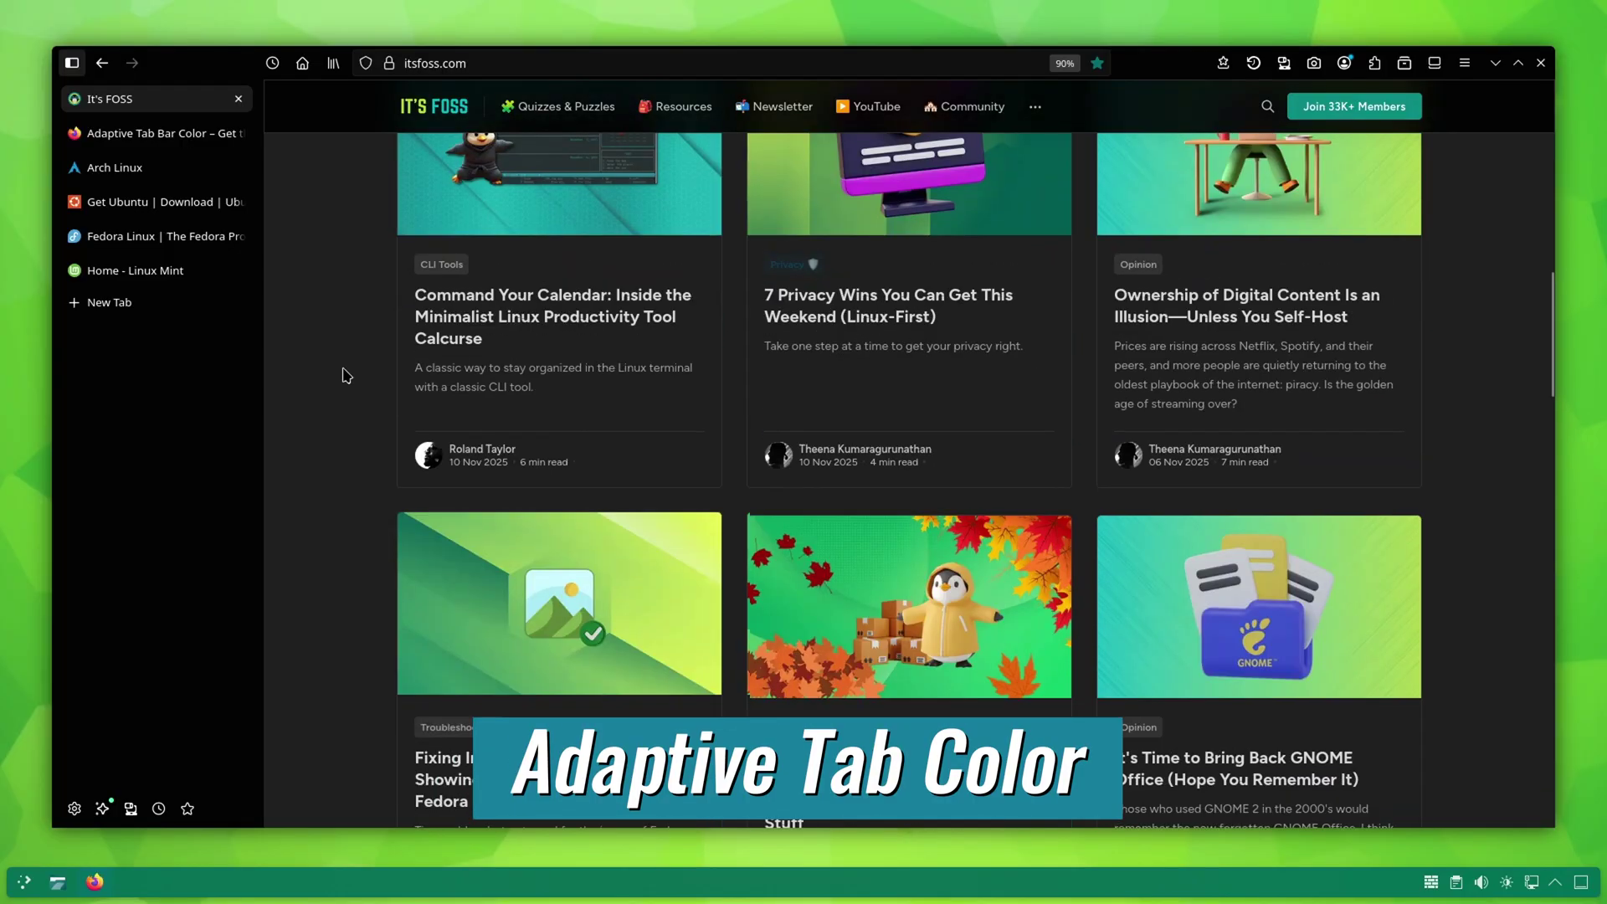
{"action": "left_click", "coordinate": [168, 139]}
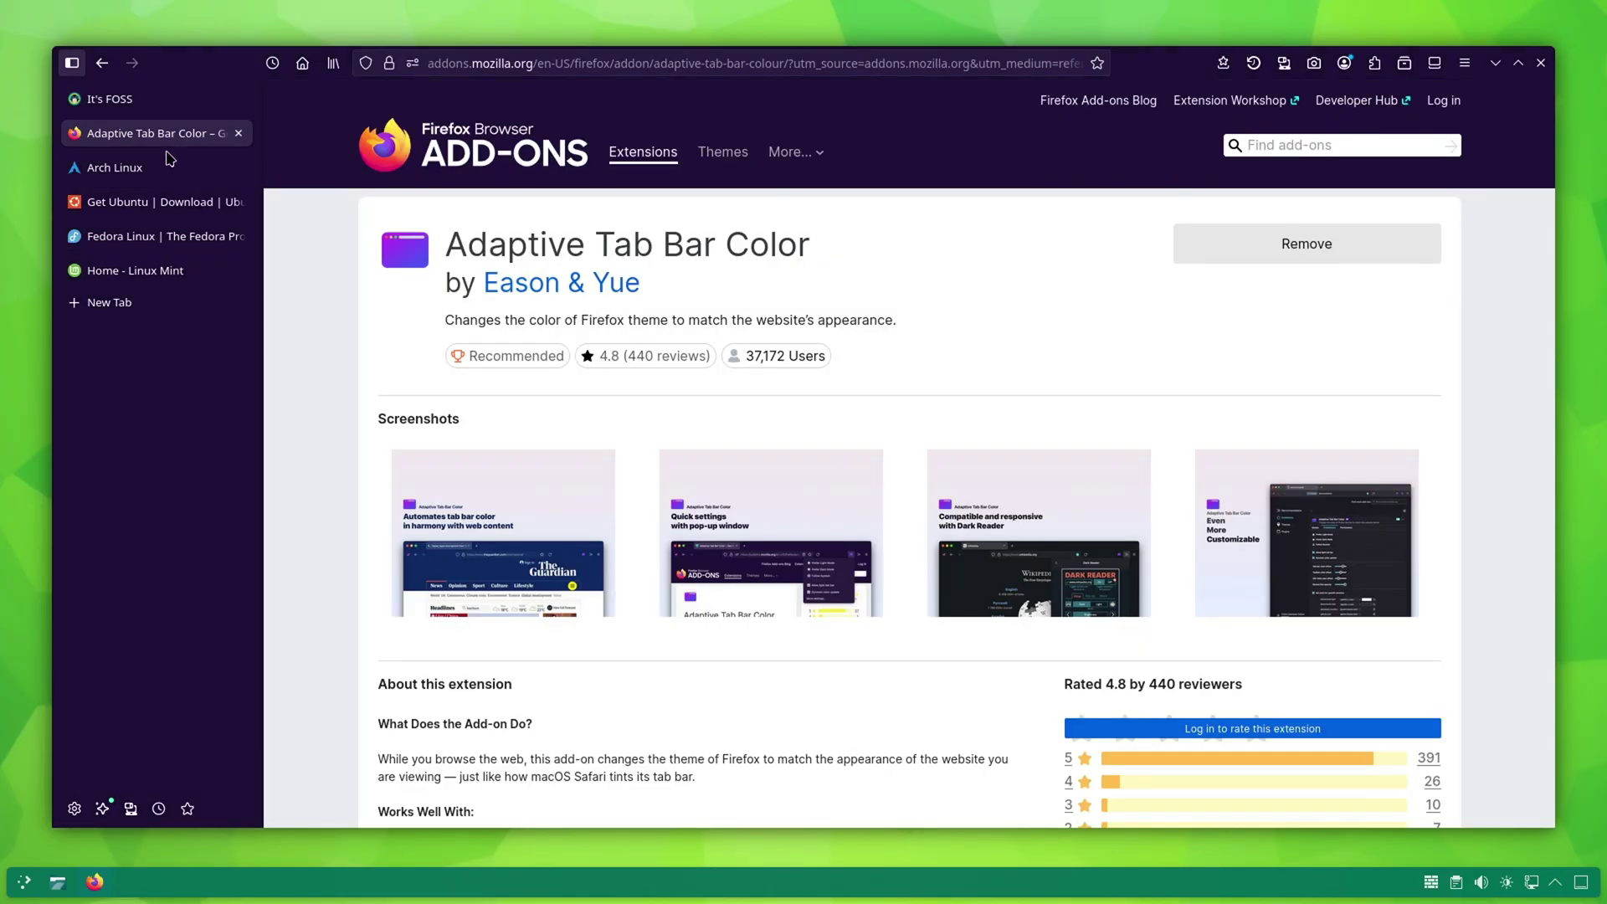
{"action": "left_click", "coordinate": [165, 178]}
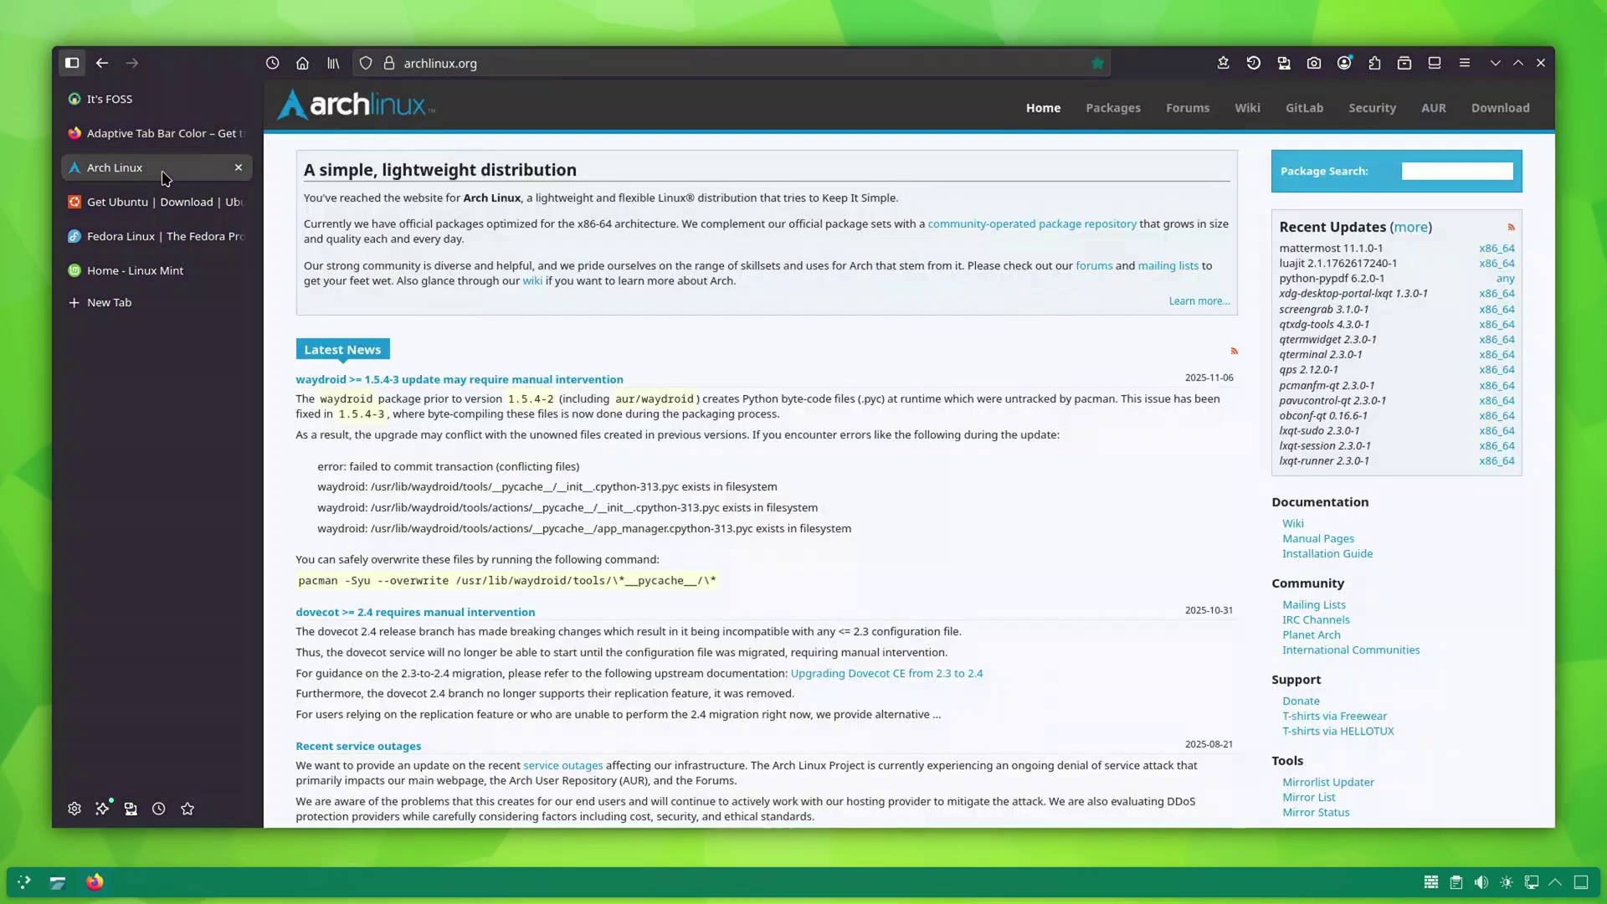
{"action": "left_click", "coordinate": [163, 205]}
{"action": "left_click", "coordinate": [162, 231]}
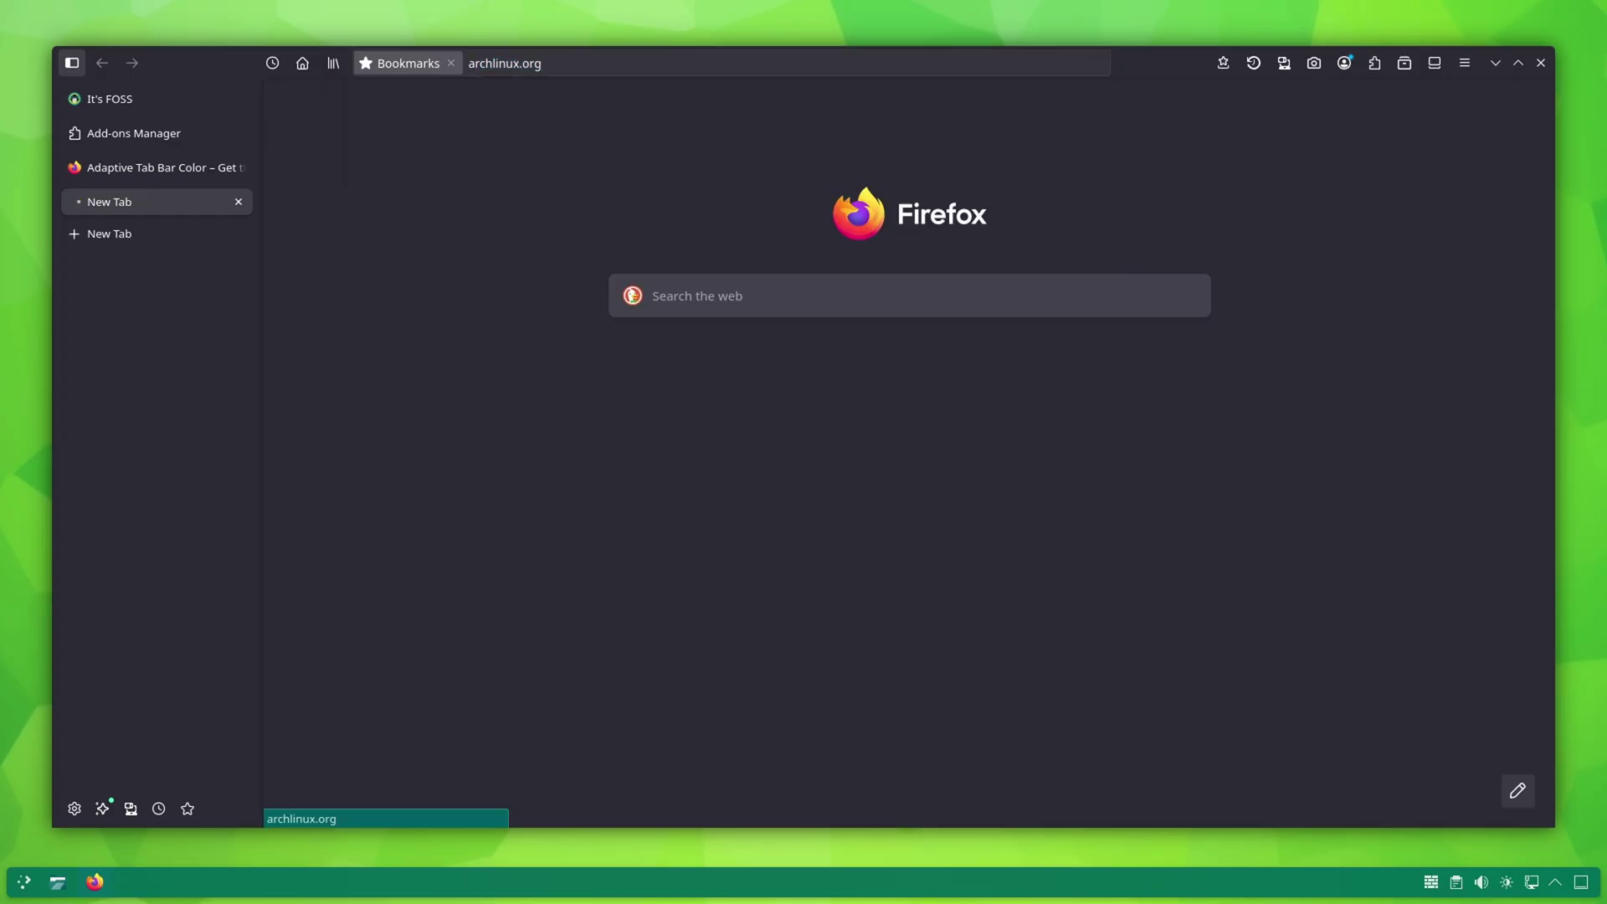
Load archlinux.org in the new tab, then open the It's FOSS homepage from the results
{"action": "key", "text": "Return"}
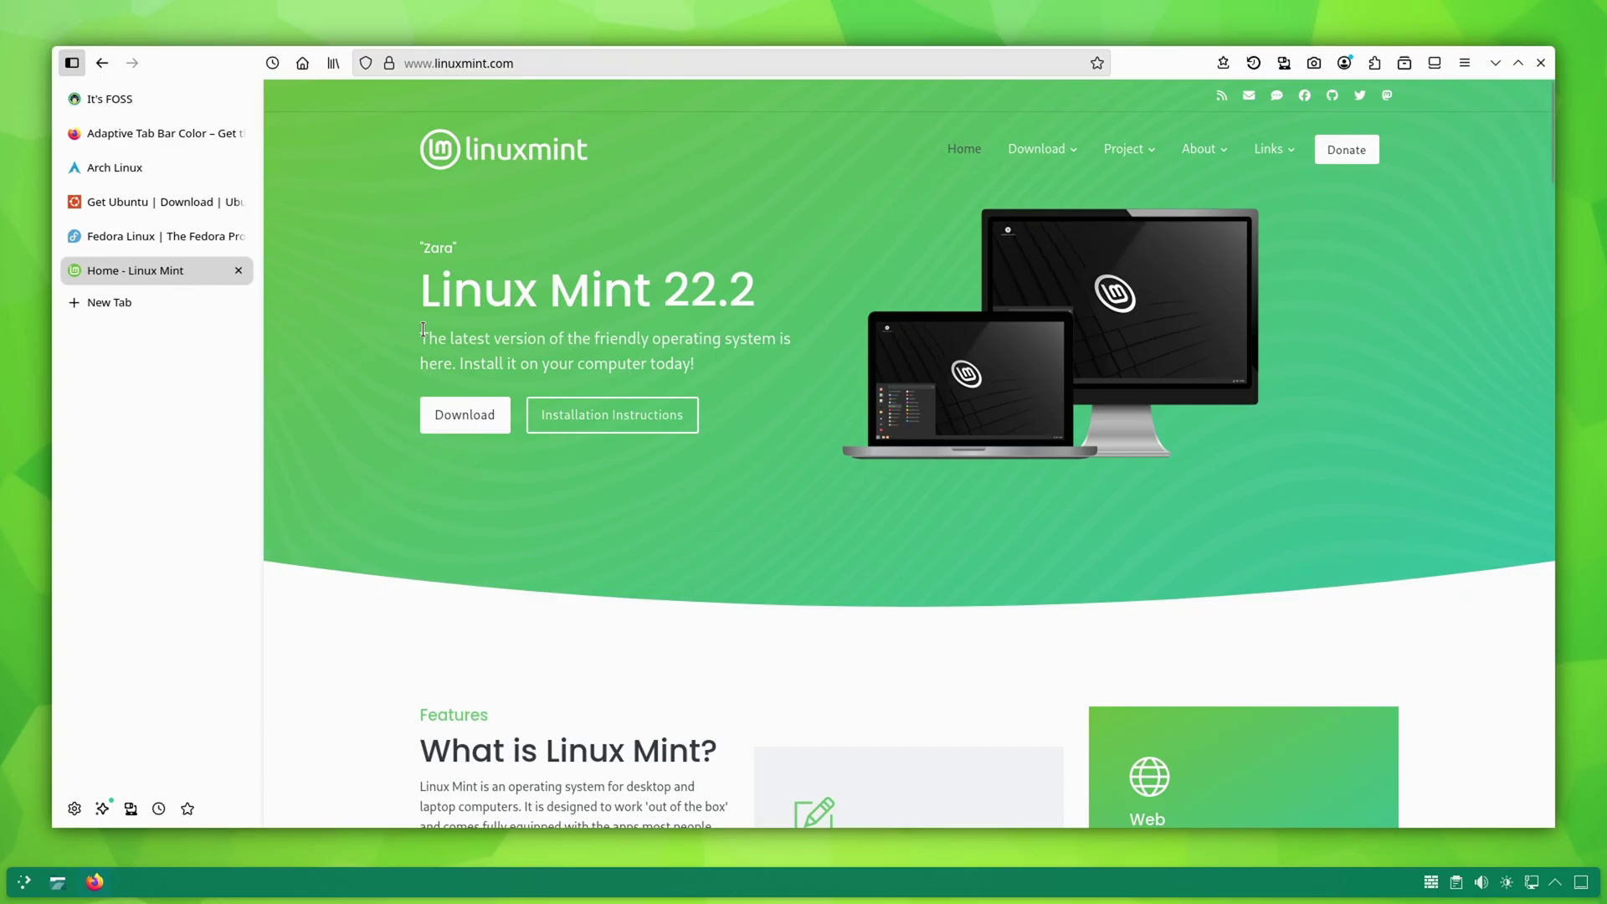
{"action": "scroll", "coordinate": [423, 329], "scroll_direction": "down", "scroll_amount": 8}
{"action": "scroll", "coordinate": [425, 334], "scroll_direction": "down", "scroll_amount": 10}
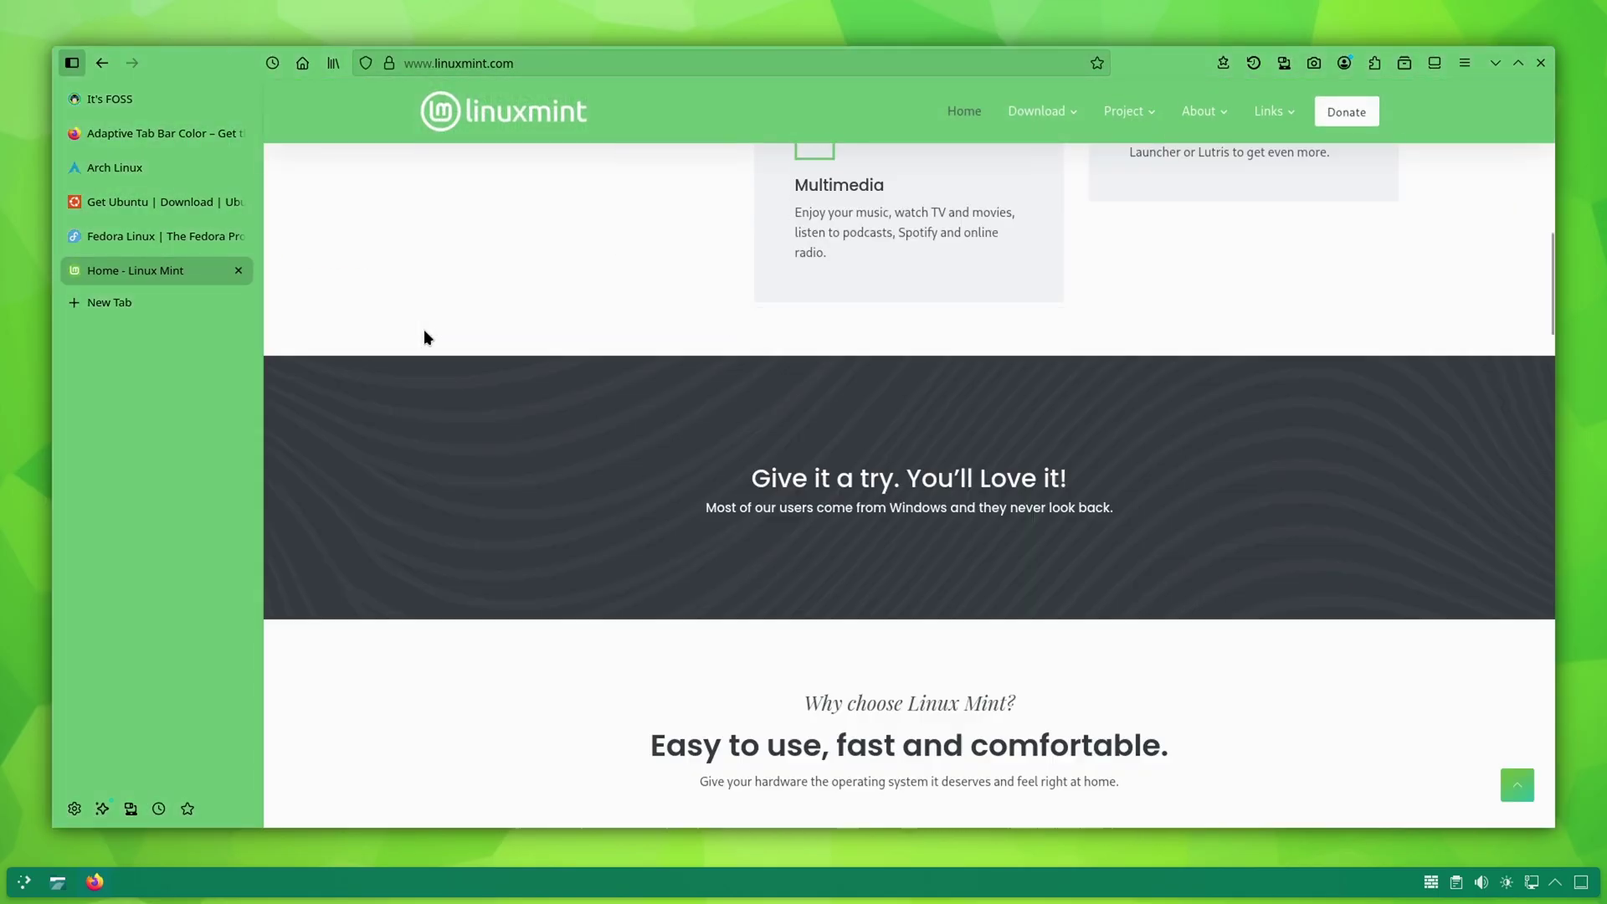
{"action": "scroll", "coordinate": [424, 334], "scroll_direction": "up", "scroll_amount": 9}
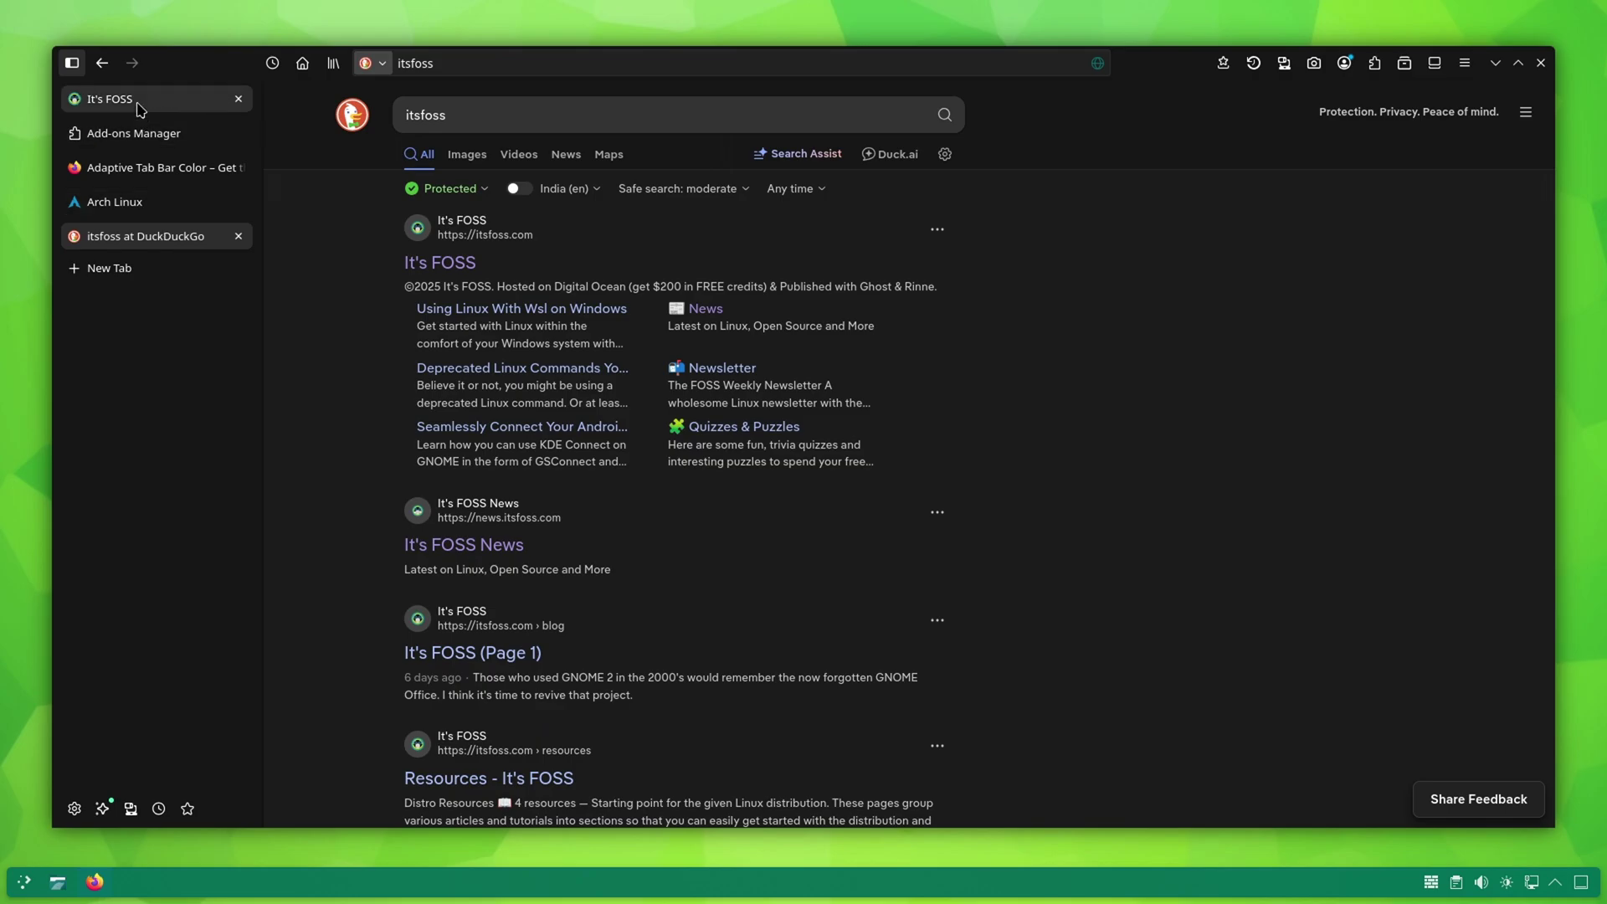
{"action": "left_click", "coordinate": [110, 99]}
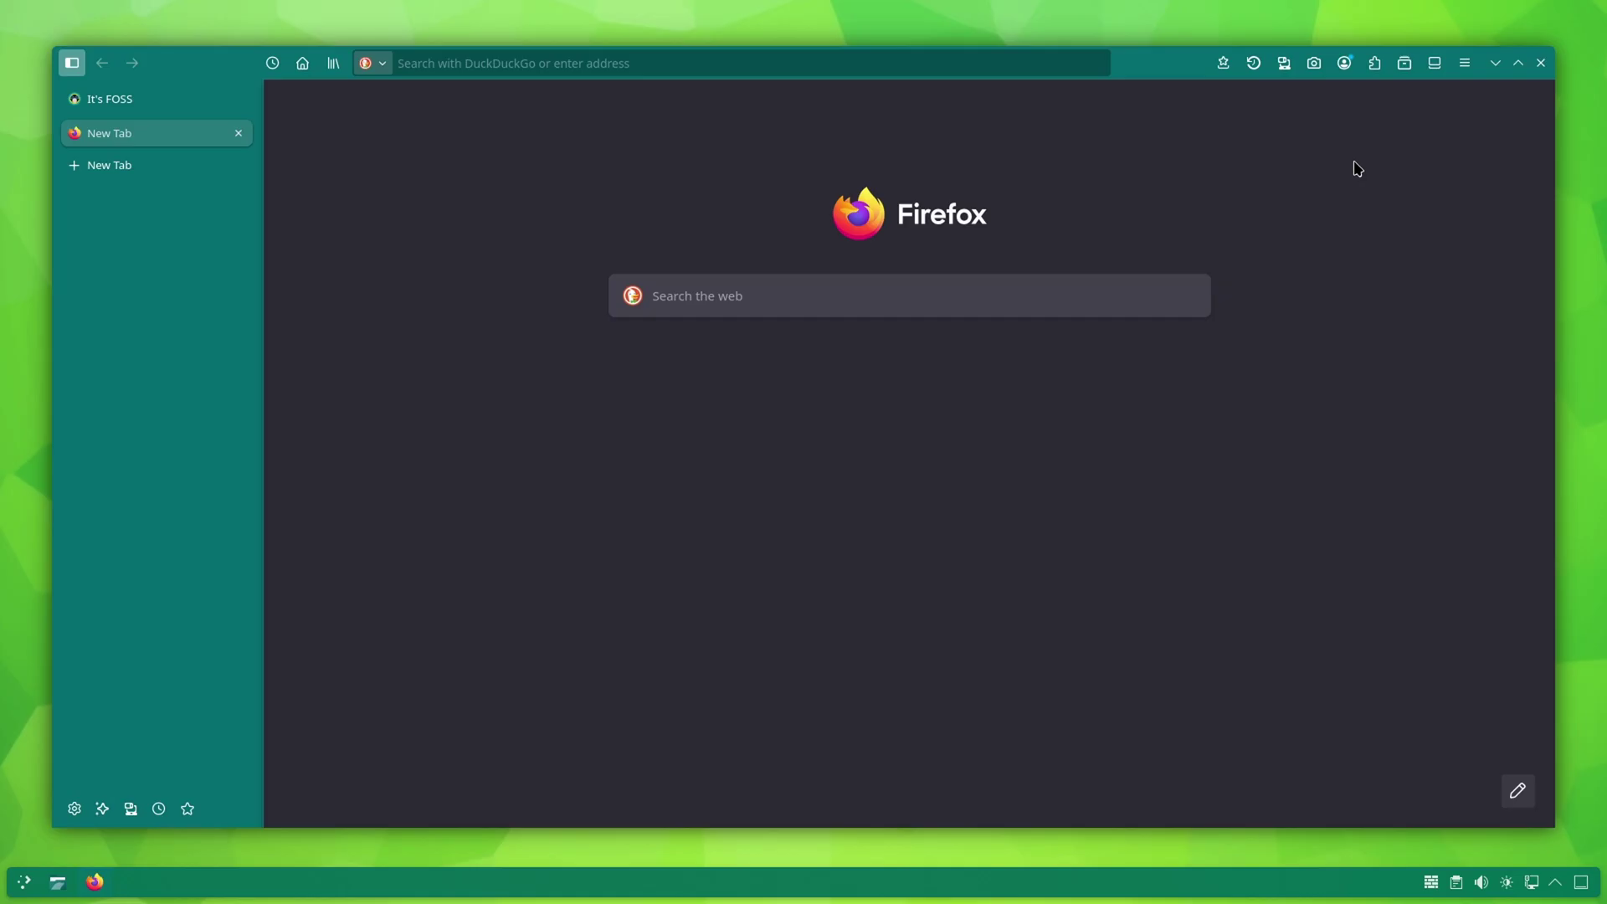
Search add-ons for 'adap' and install Adaptive Tab Bar Color, approving its permissions
{"action": "left_click", "coordinate": [1373, 63]}
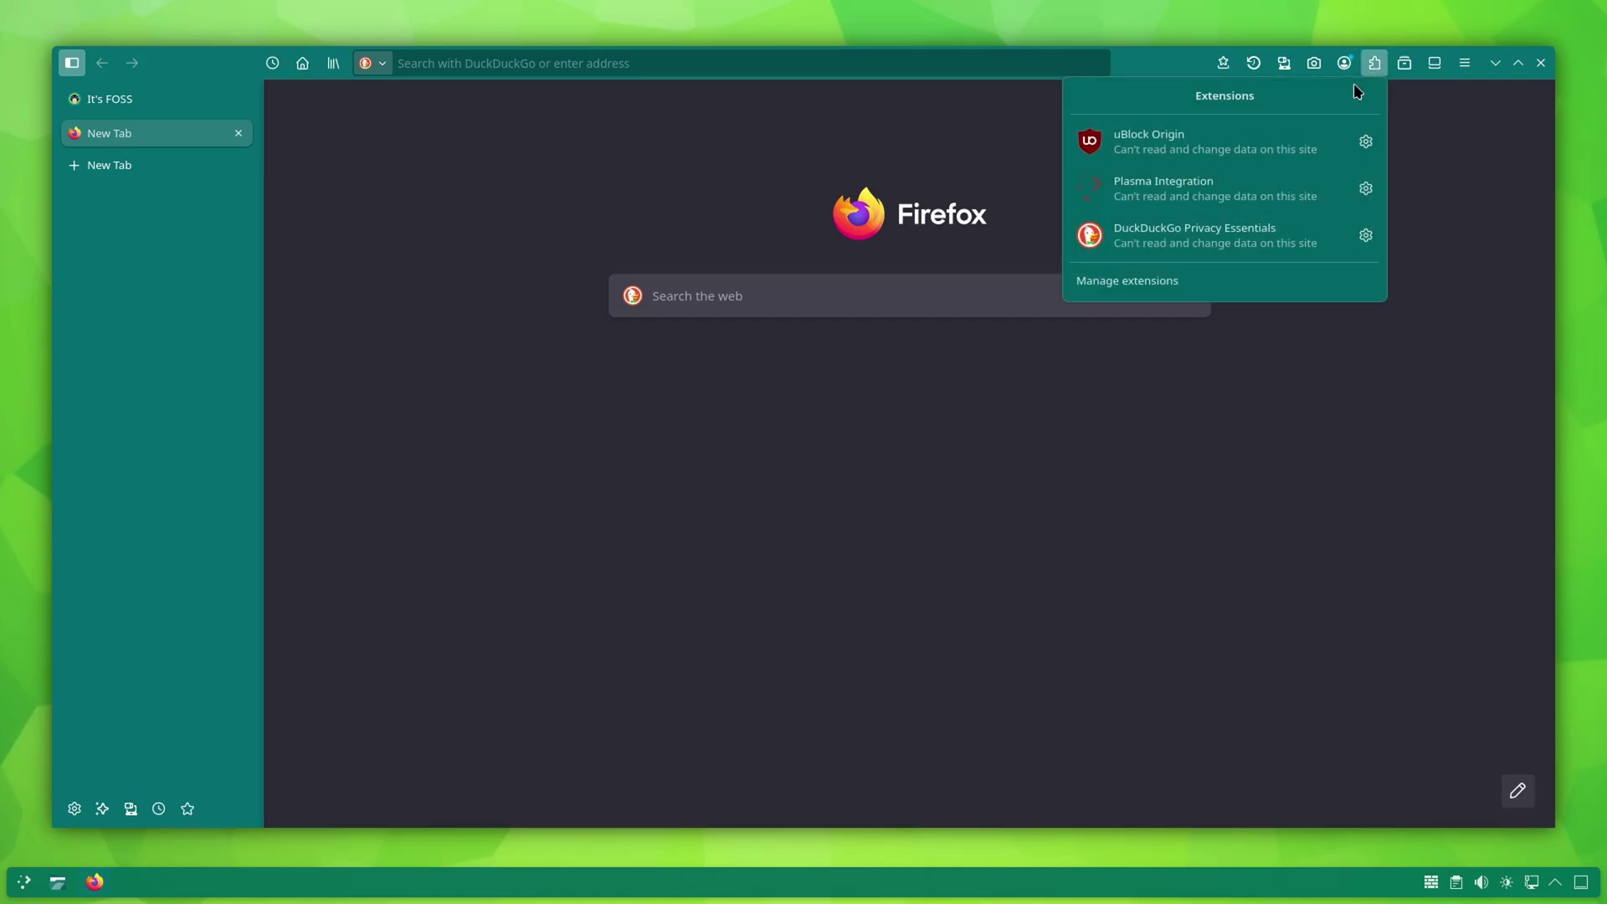
{"action": "left_click", "coordinate": [1130, 293]}
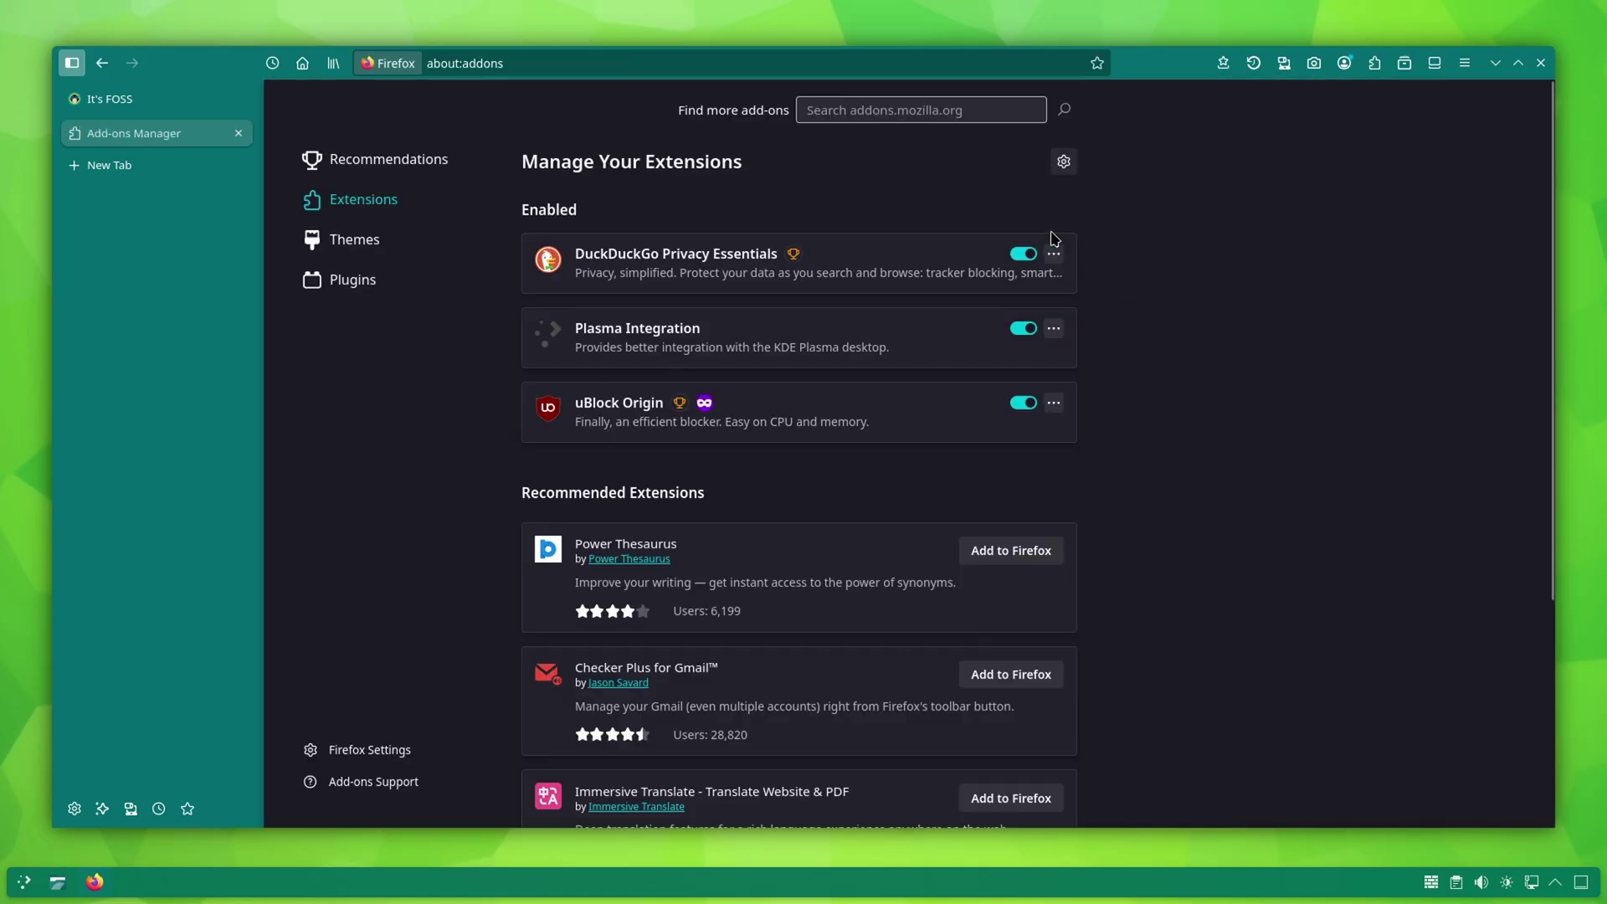
{"action": "left_click", "coordinate": [821, 107]}
{"action": "type", "text": "adaptive tab"}
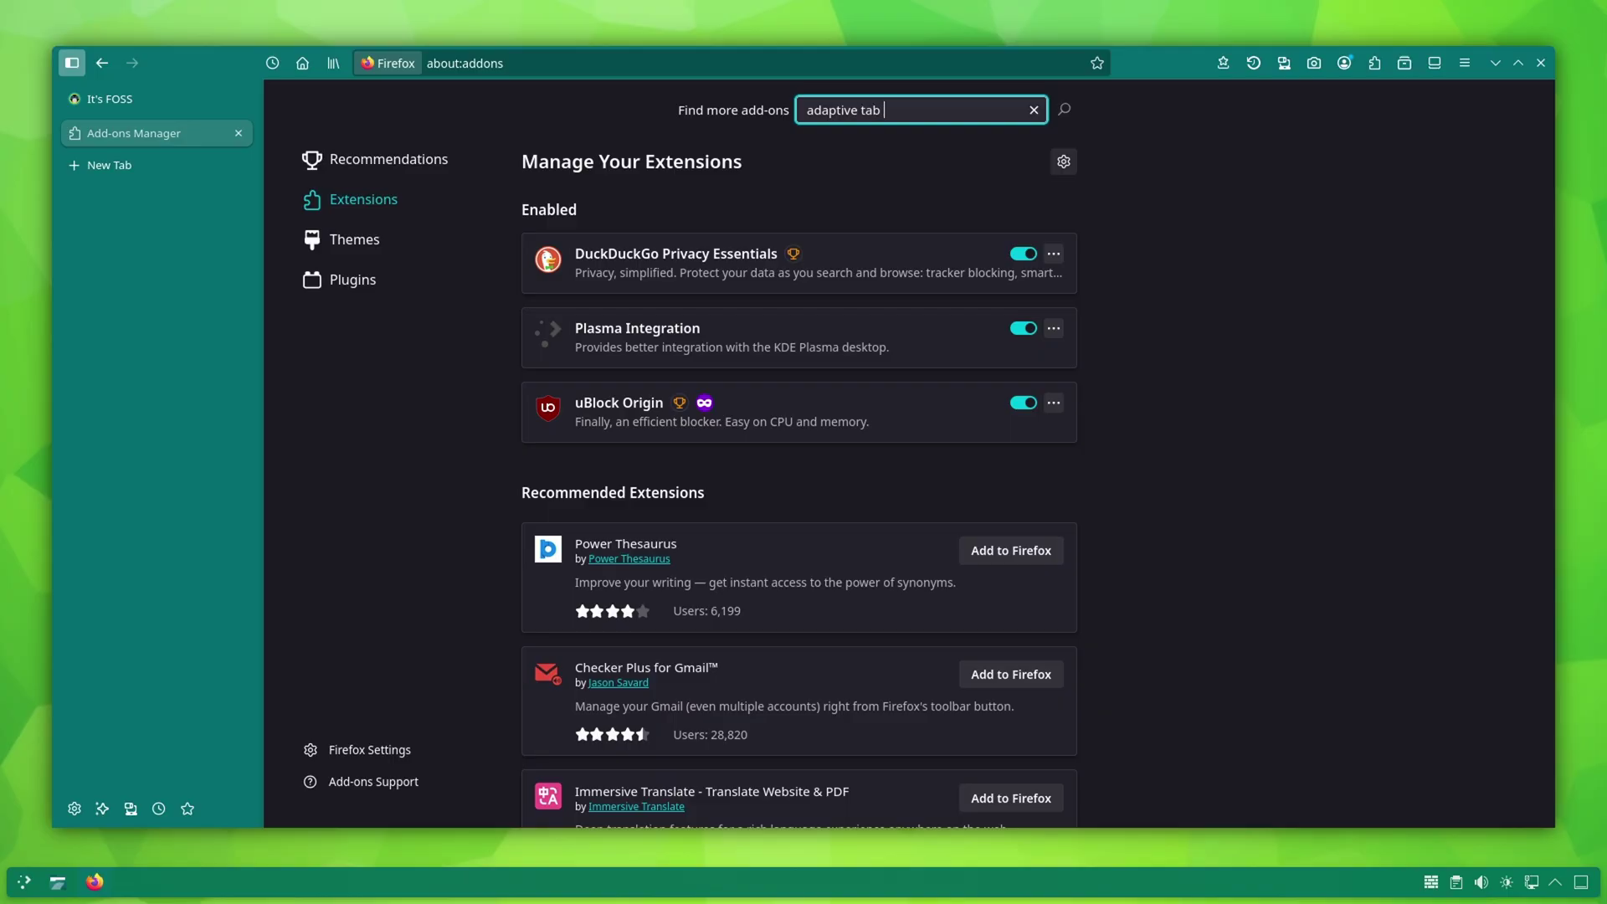
{"action": "key", "text": "Return"}
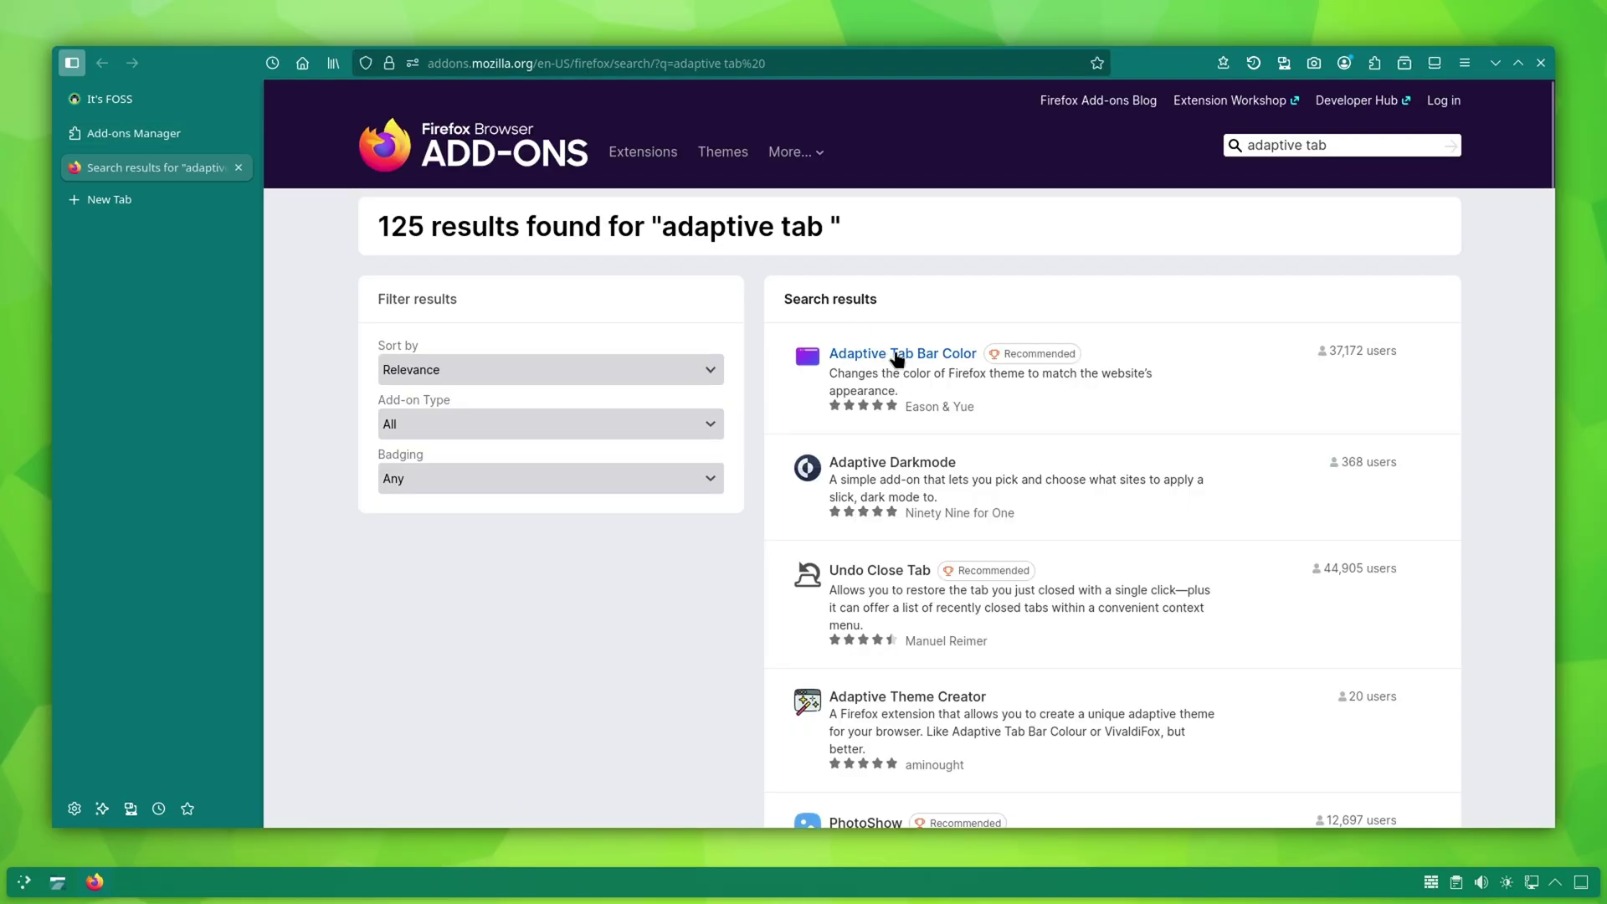
{"action": "left_click", "coordinate": [962, 353]}
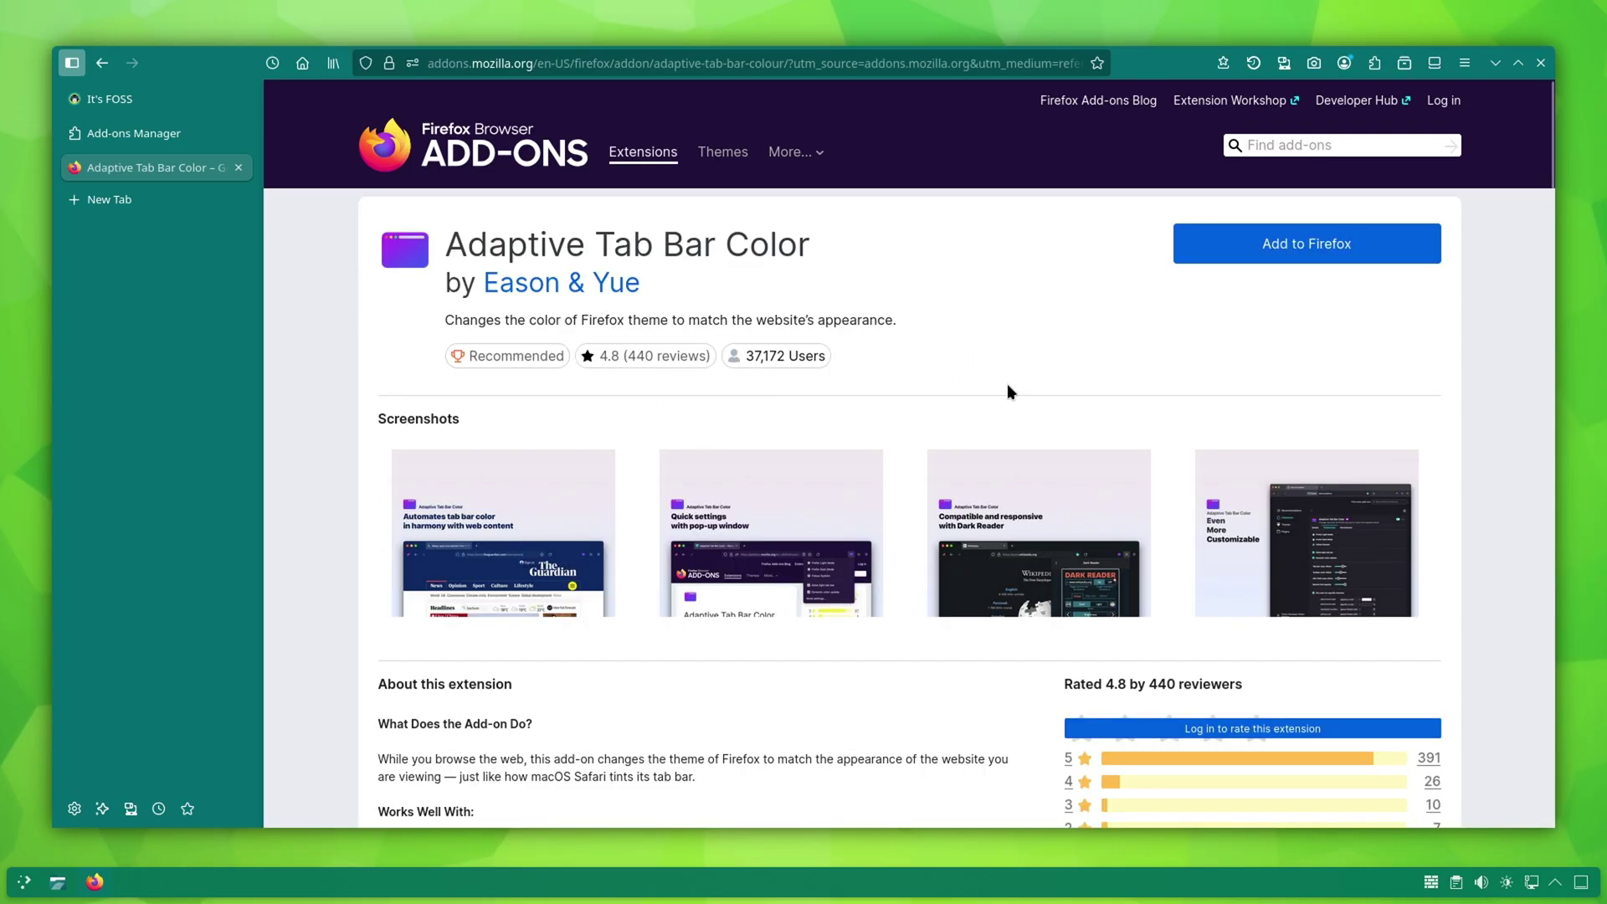
{"action": "left_click", "coordinate": [1278, 253]}
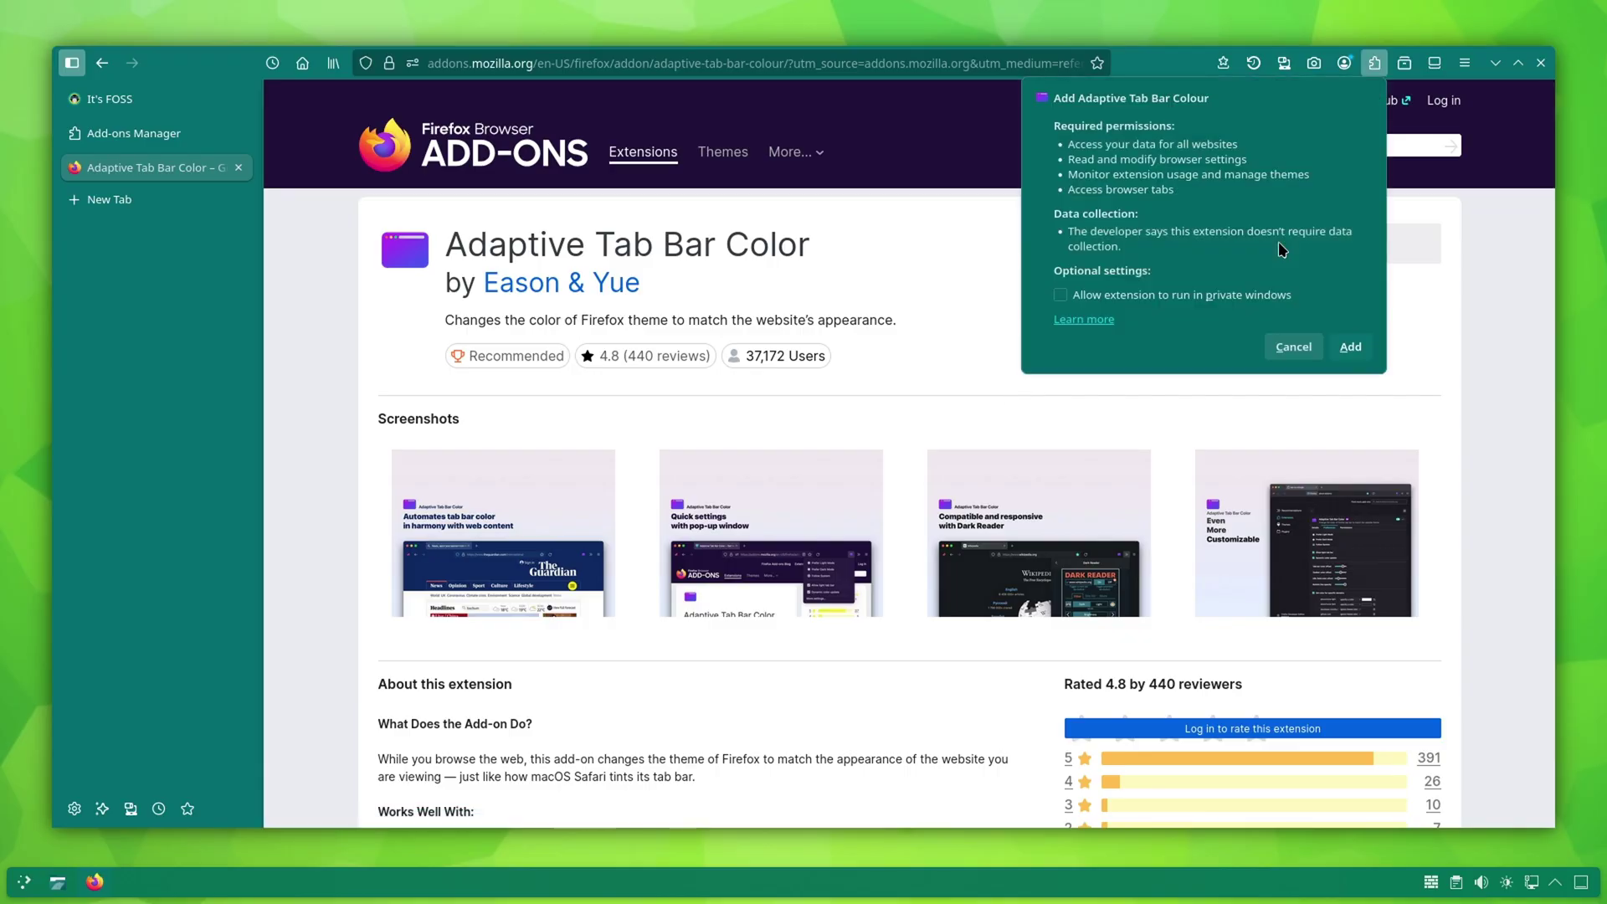
{"action": "left_click", "coordinate": [1351, 348]}
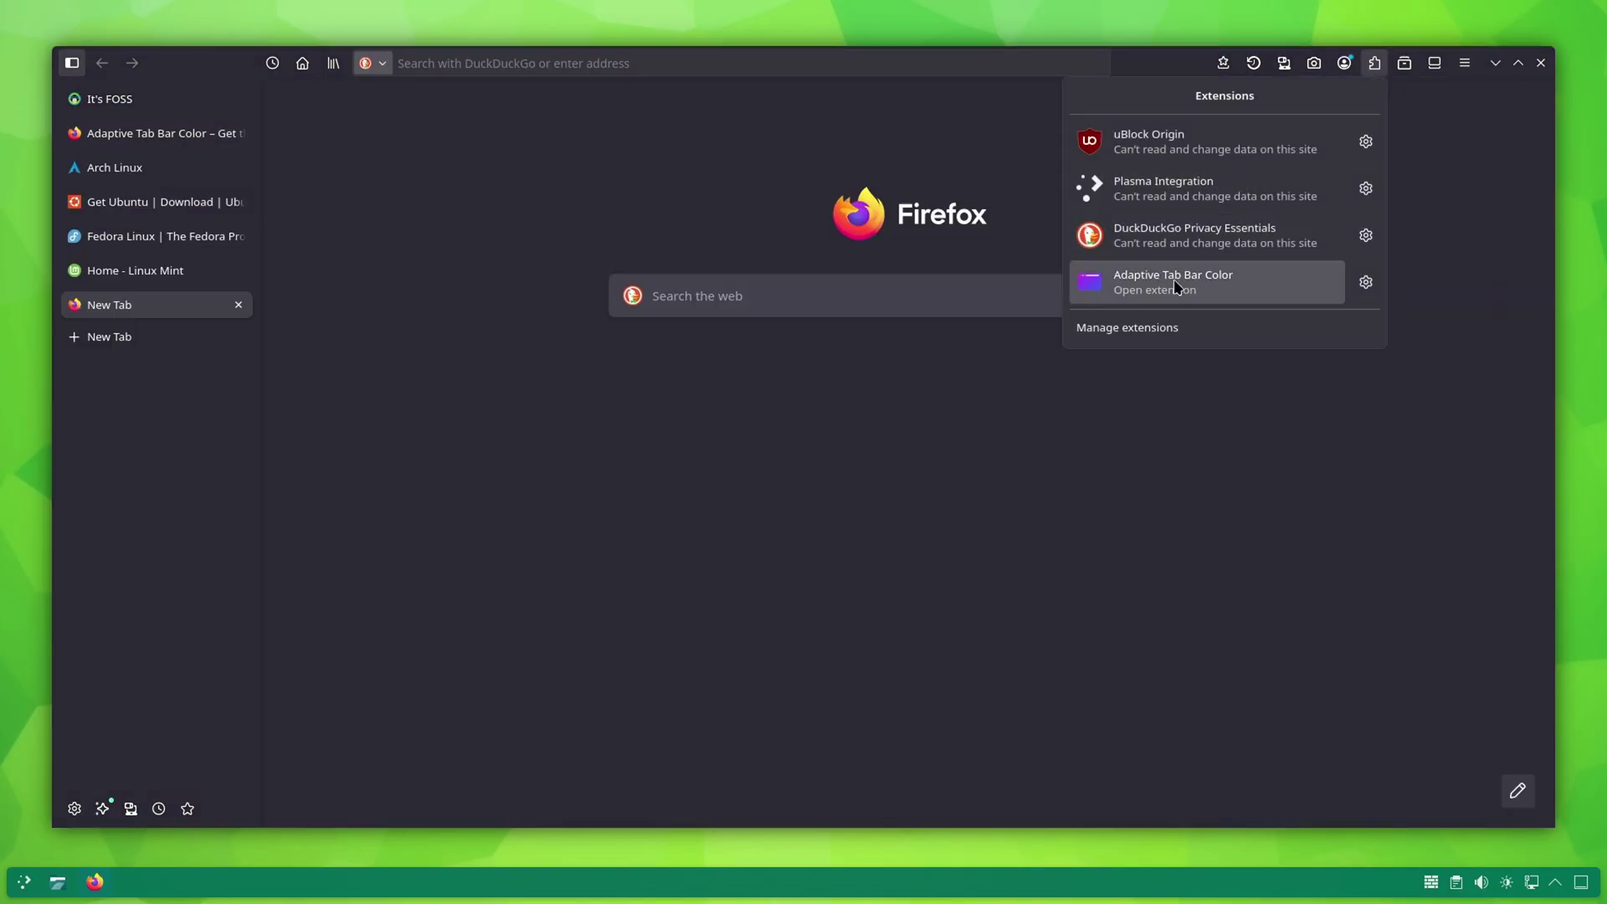
Open Adaptive Tab Bar Color's preferences and browse its Site list and Advanced sections
{"action": "right_click", "coordinate": [1173, 287]}
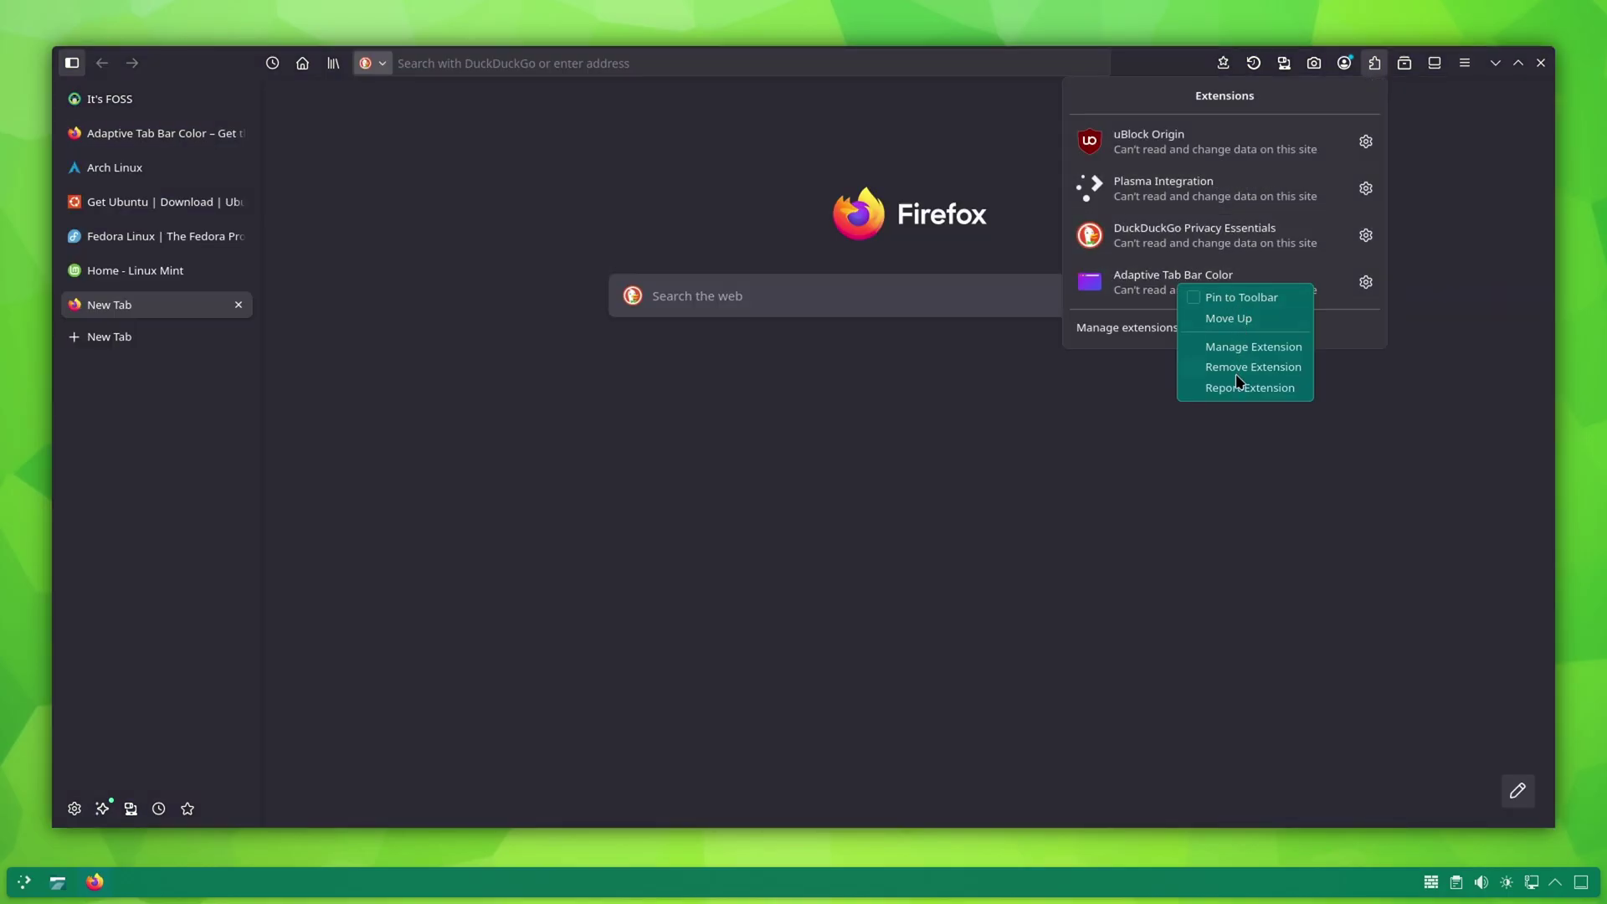
{"action": "left_click", "coordinate": [1237, 349]}
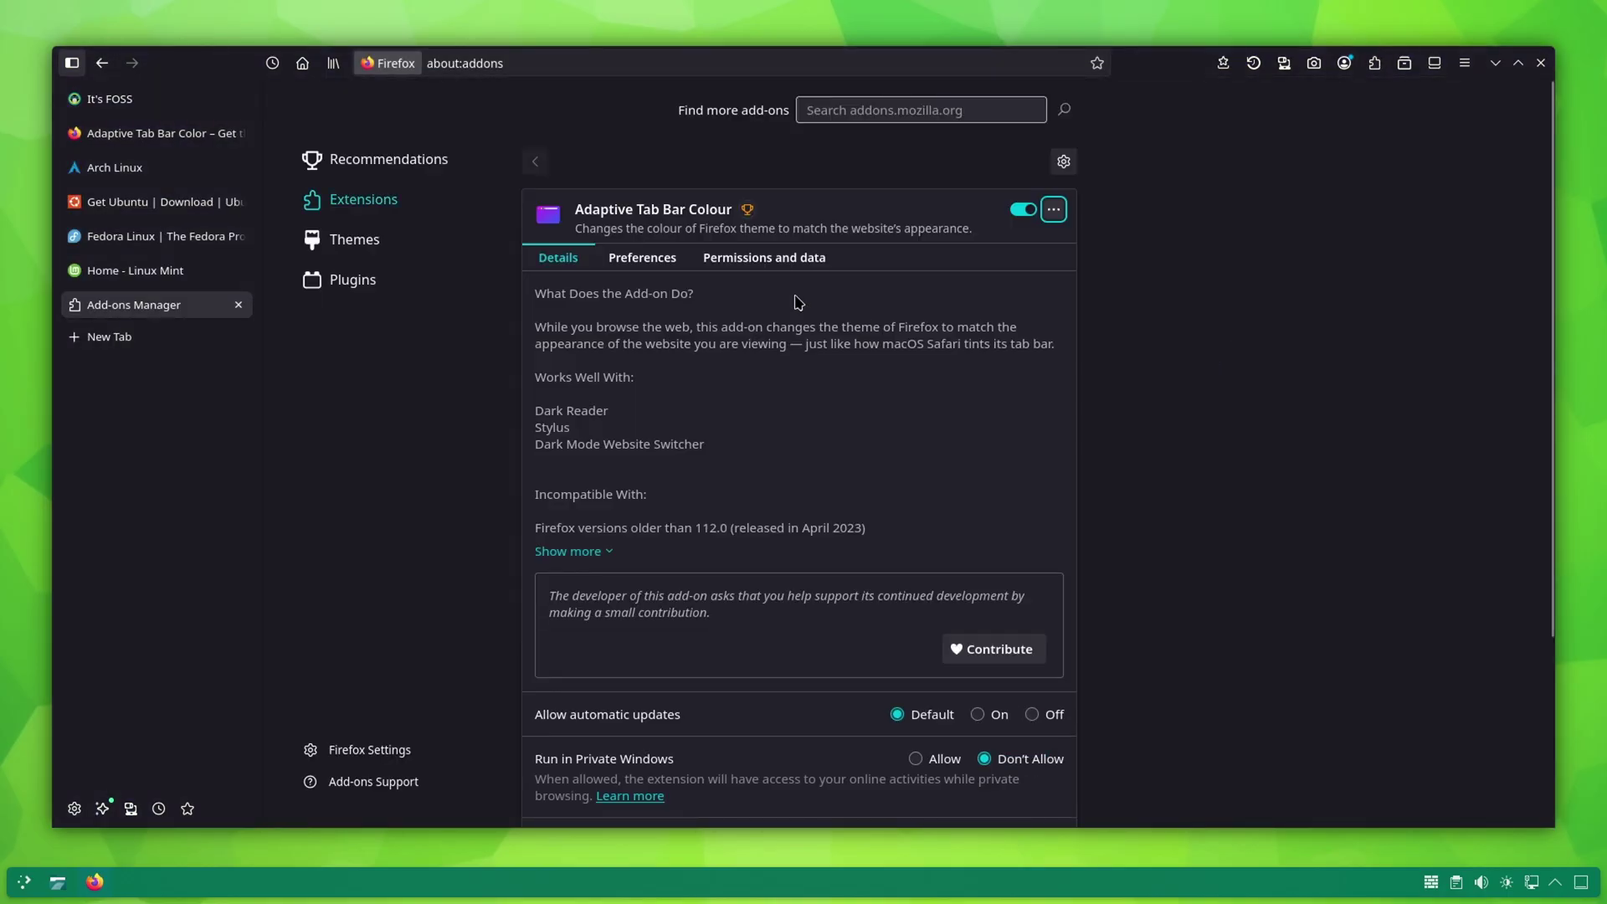
{"action": "left_click", "coordinate": [645, 258]}
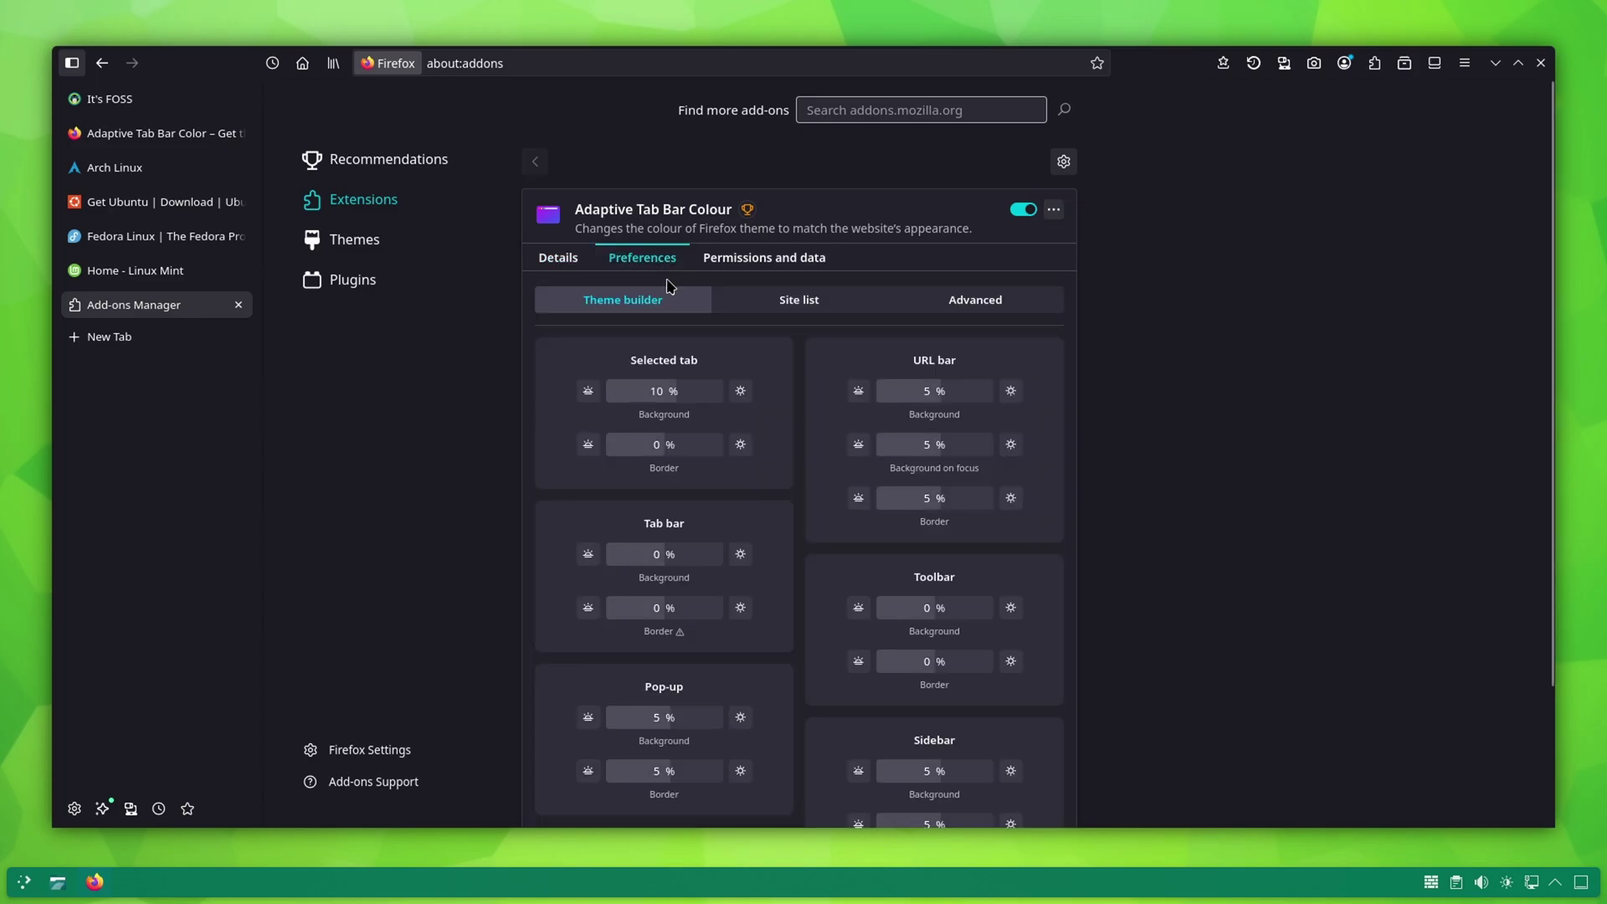
{"action": "scroll", "coordinate": [702, 456], "scroll_direction": "down", "scroll_amount": 3}
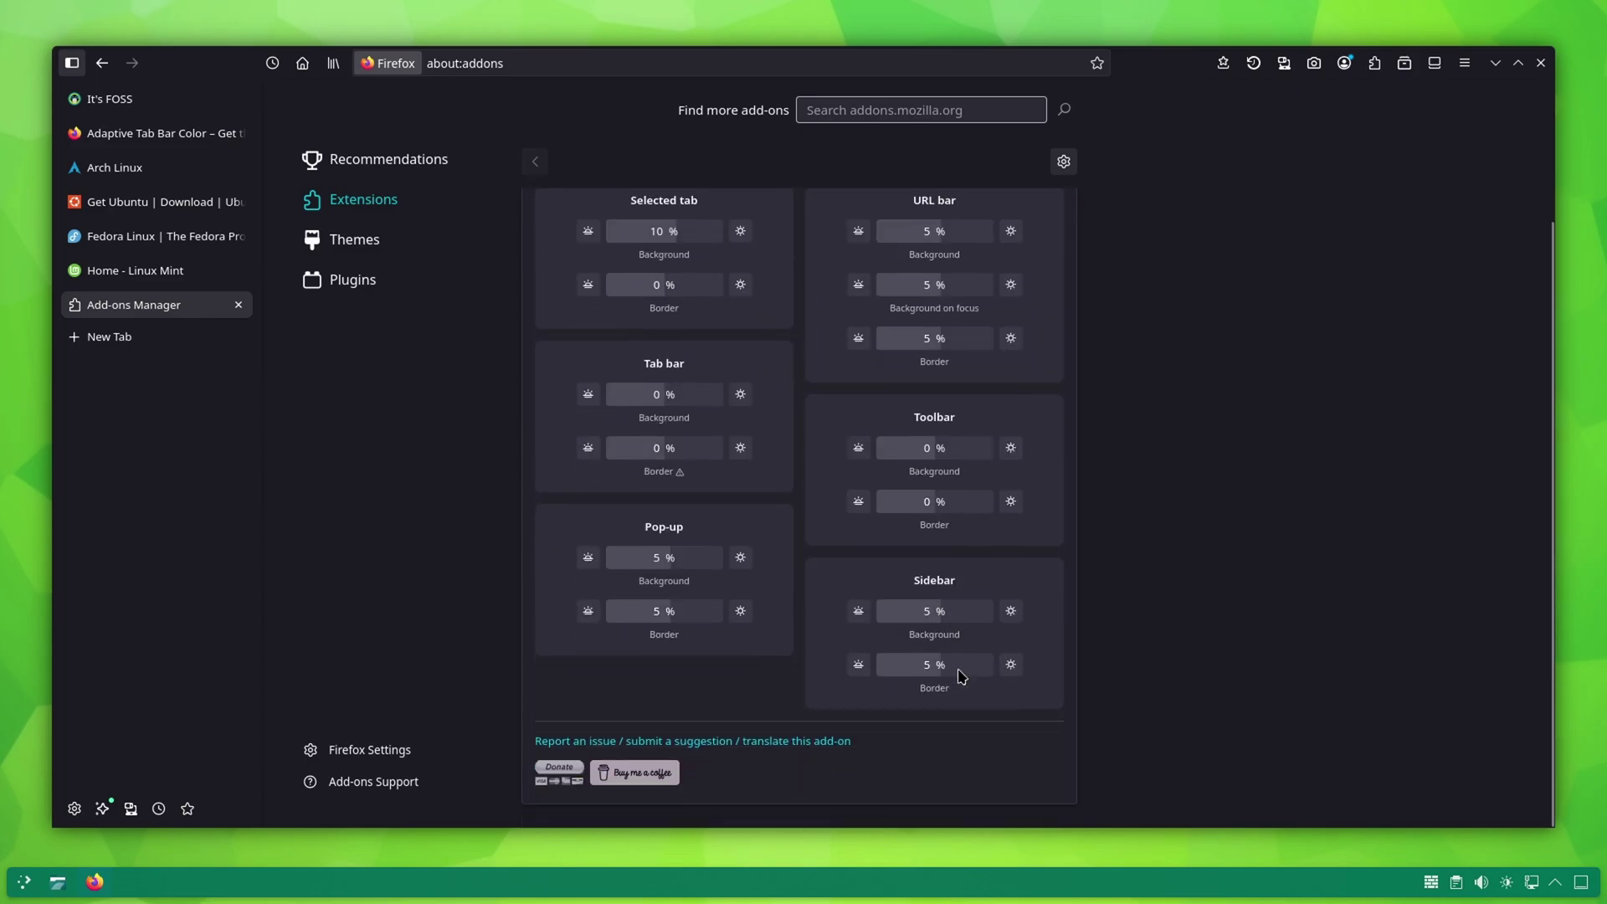
{"action": "scroll", "coordinate": [783, 705], "scroll_direction": "up", "scroll_amount": 3}
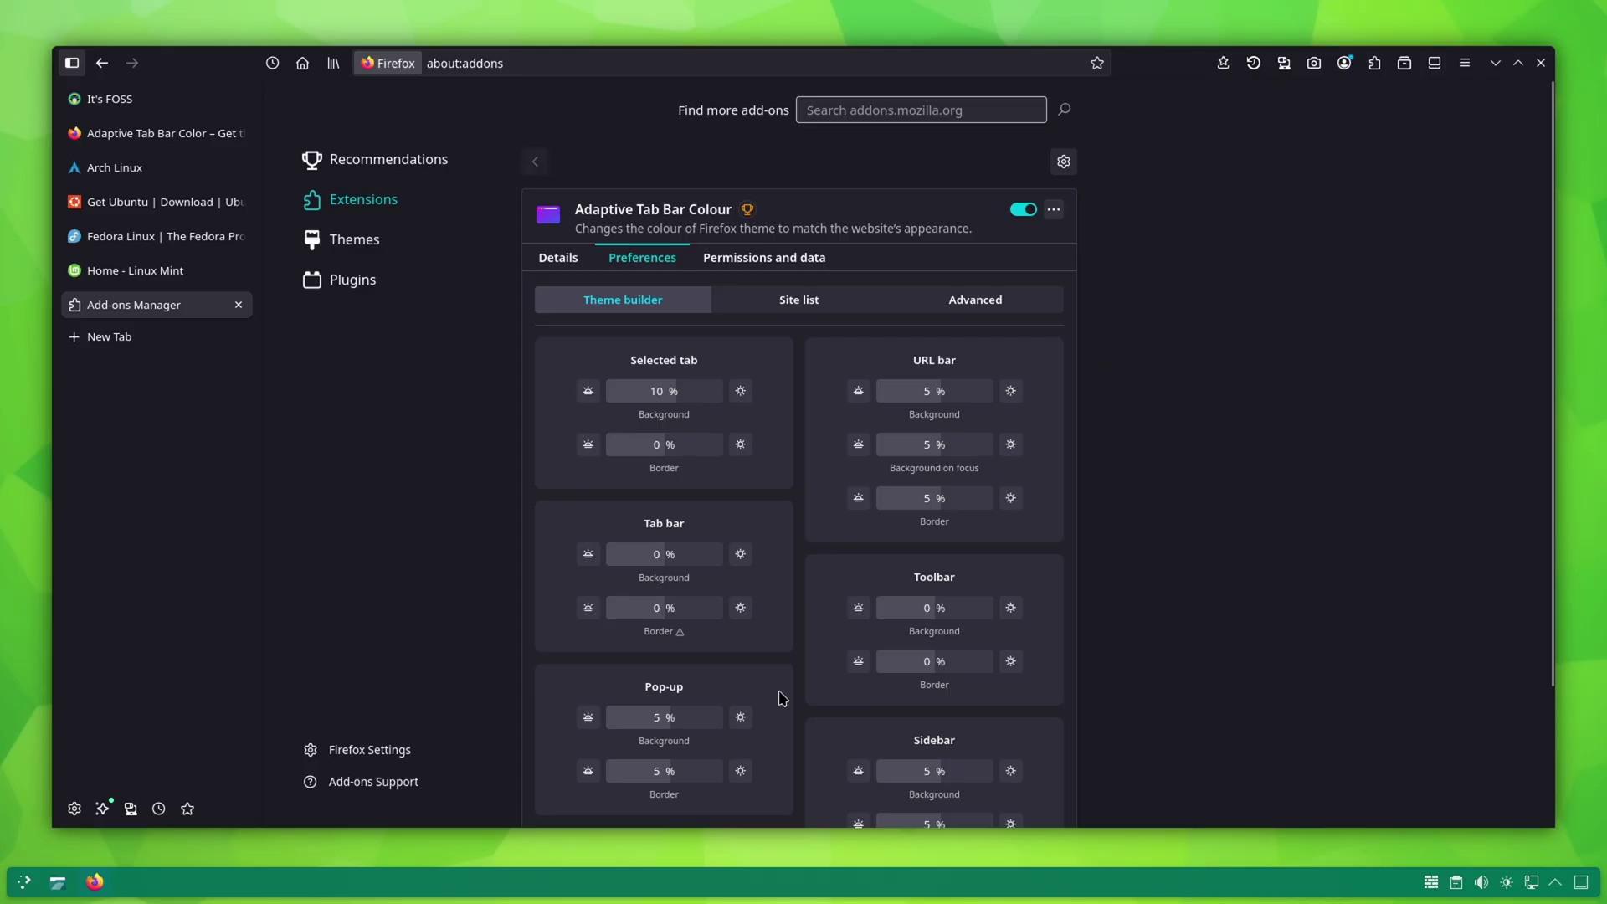
{"action": "left_click", "coordinate": [780, 303]}
{"action": "left_click", "coordinate": [945, 313]}
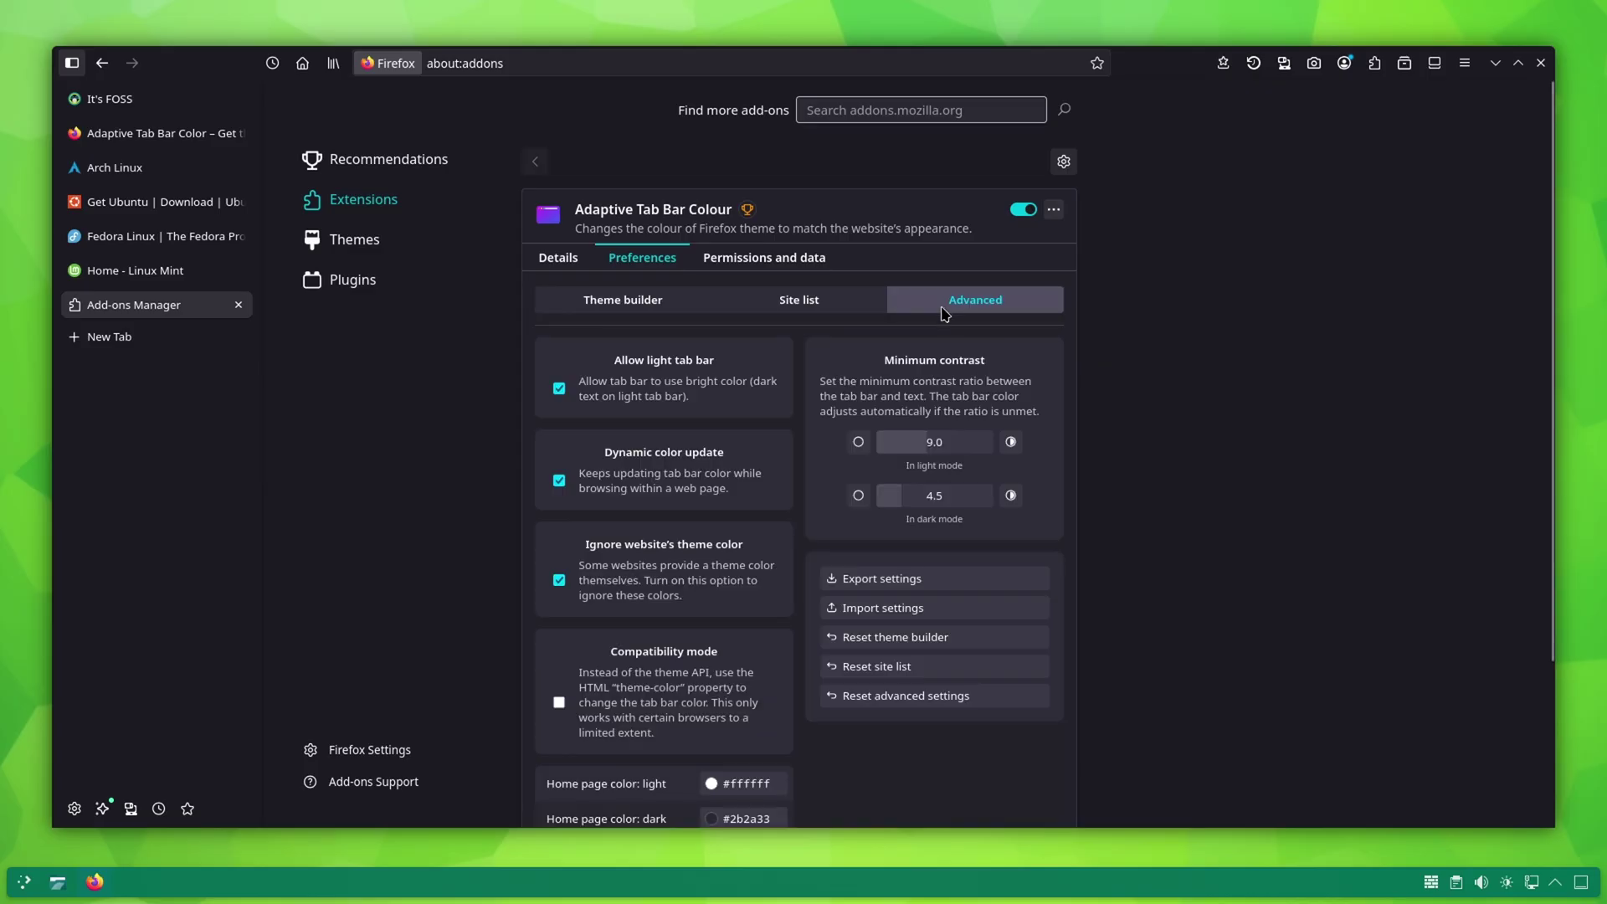
{"action": "scroll", "coordinate": [669, 401], "scroll_direction": "down", "scroll_amount": 2}
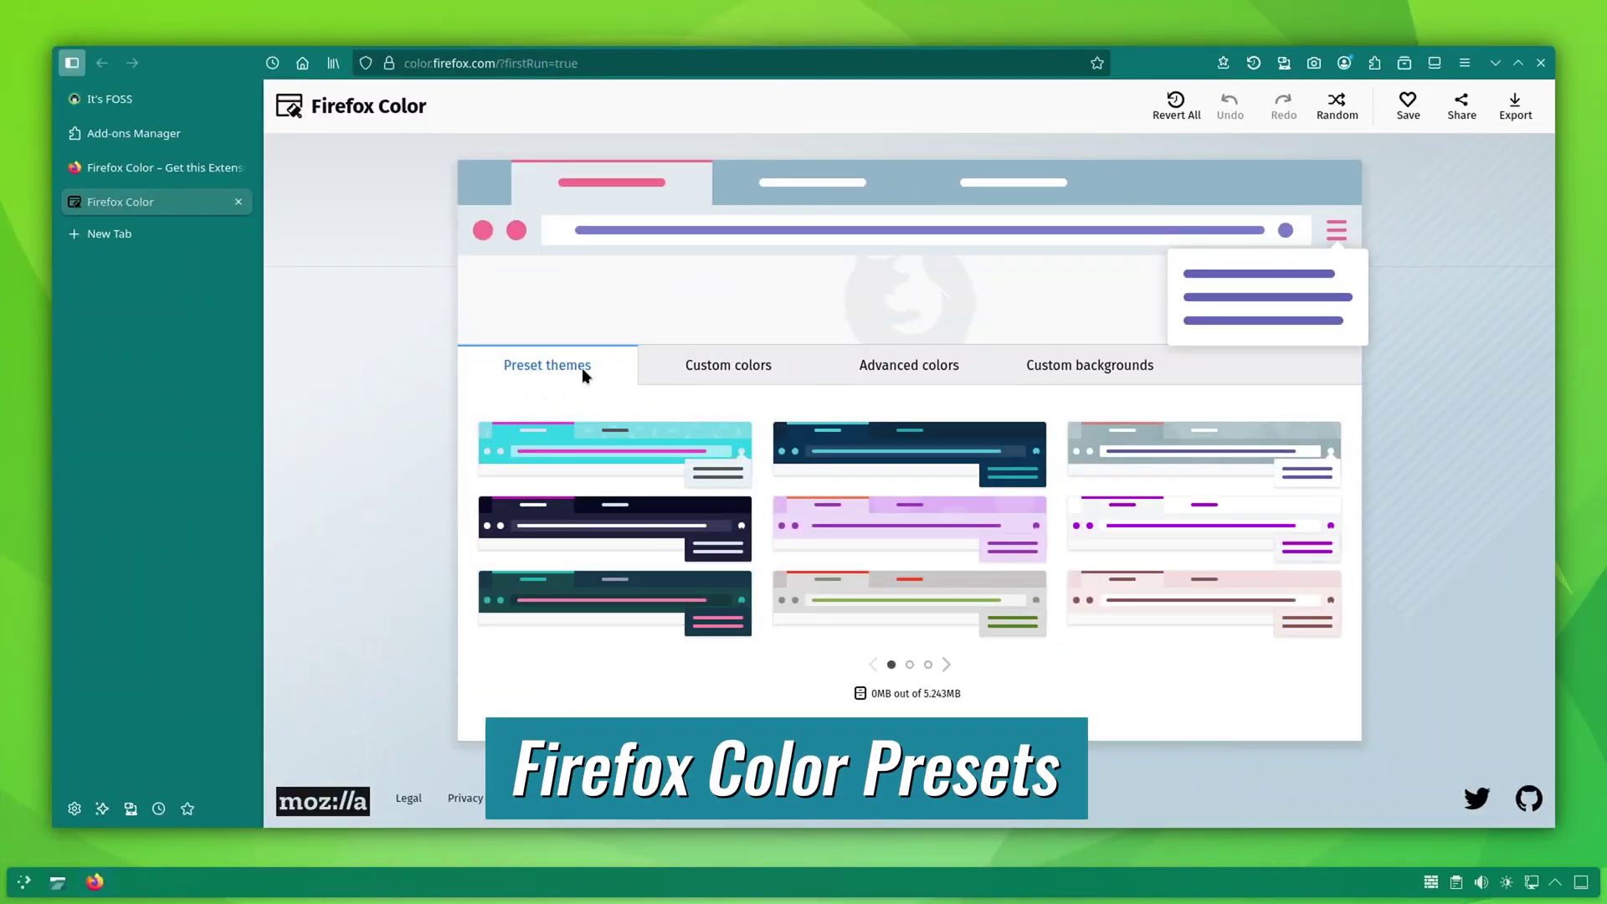
Preview the nine first-page preset themes, from cyan and dark through lavender to pink
{"action": "left_click", "coordinate": [570, 453]}
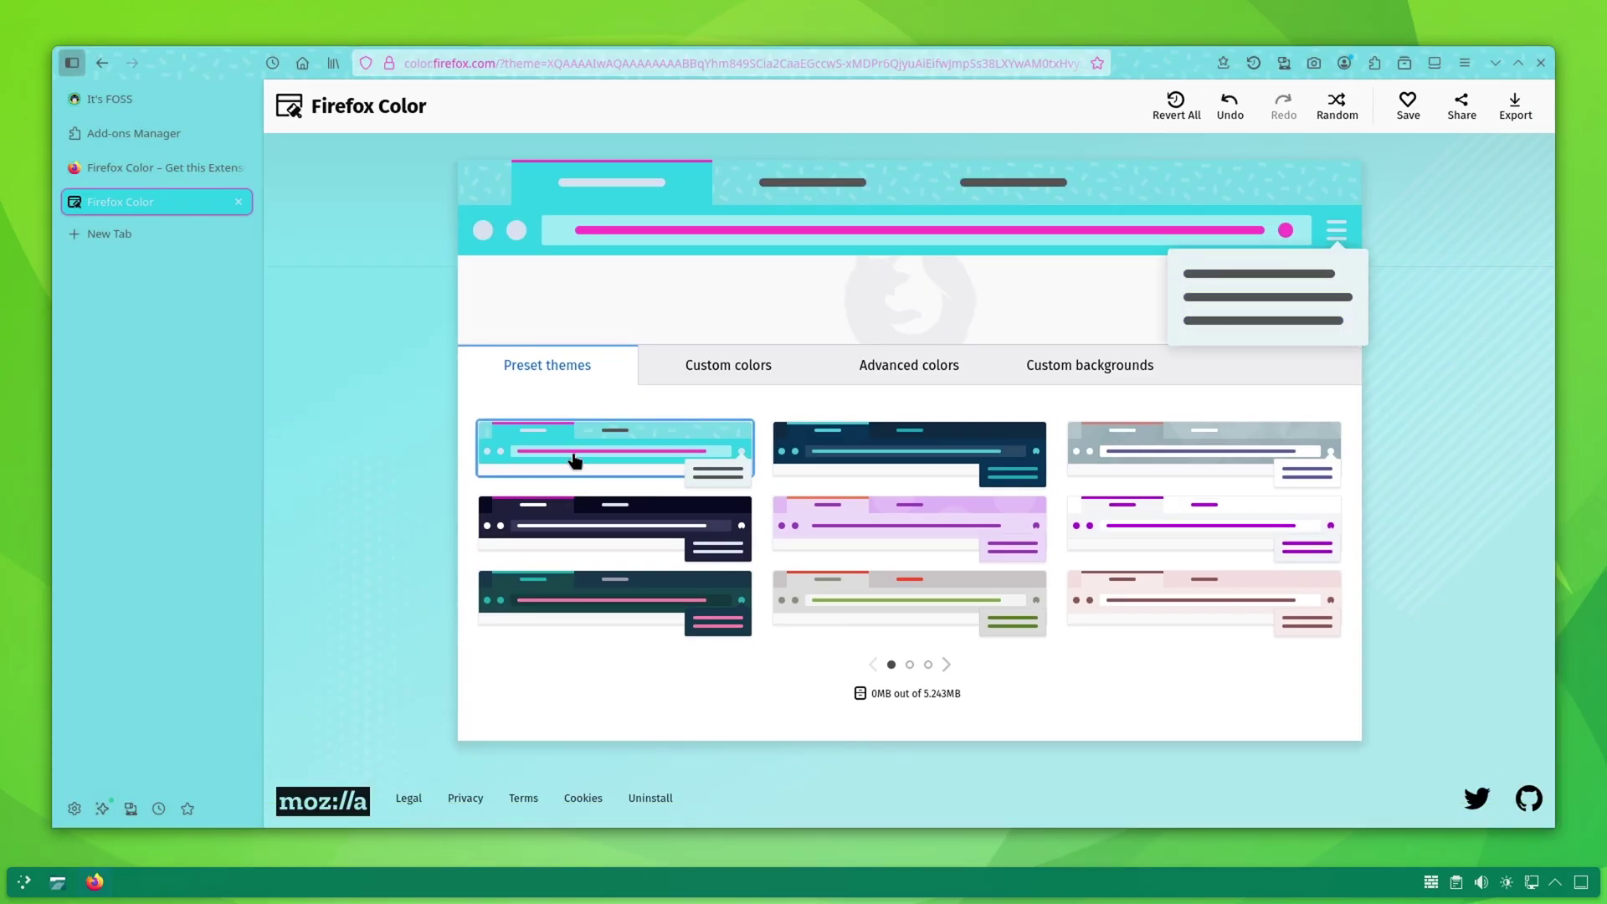
{"action": "left_click", "coordinate": [600, 517]}
{"action": "left_click", "coordinate": [617, 620]}
{"action": "left_click", "coordinate": [797, 456]}
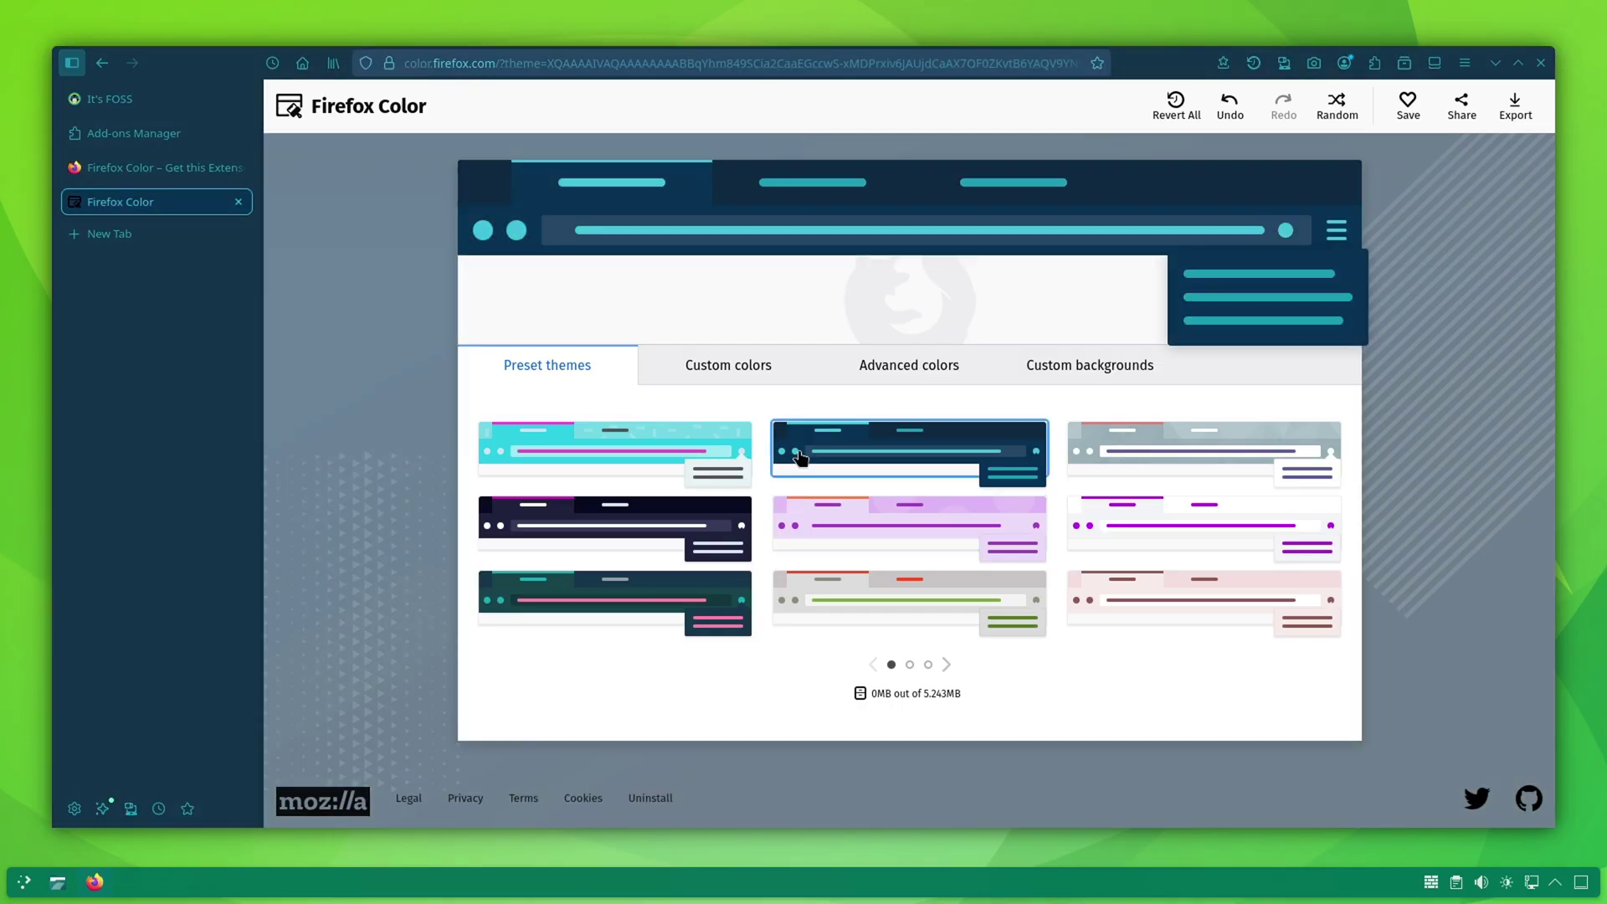
{"action": "left_click", "coordinate": [850, 502]}
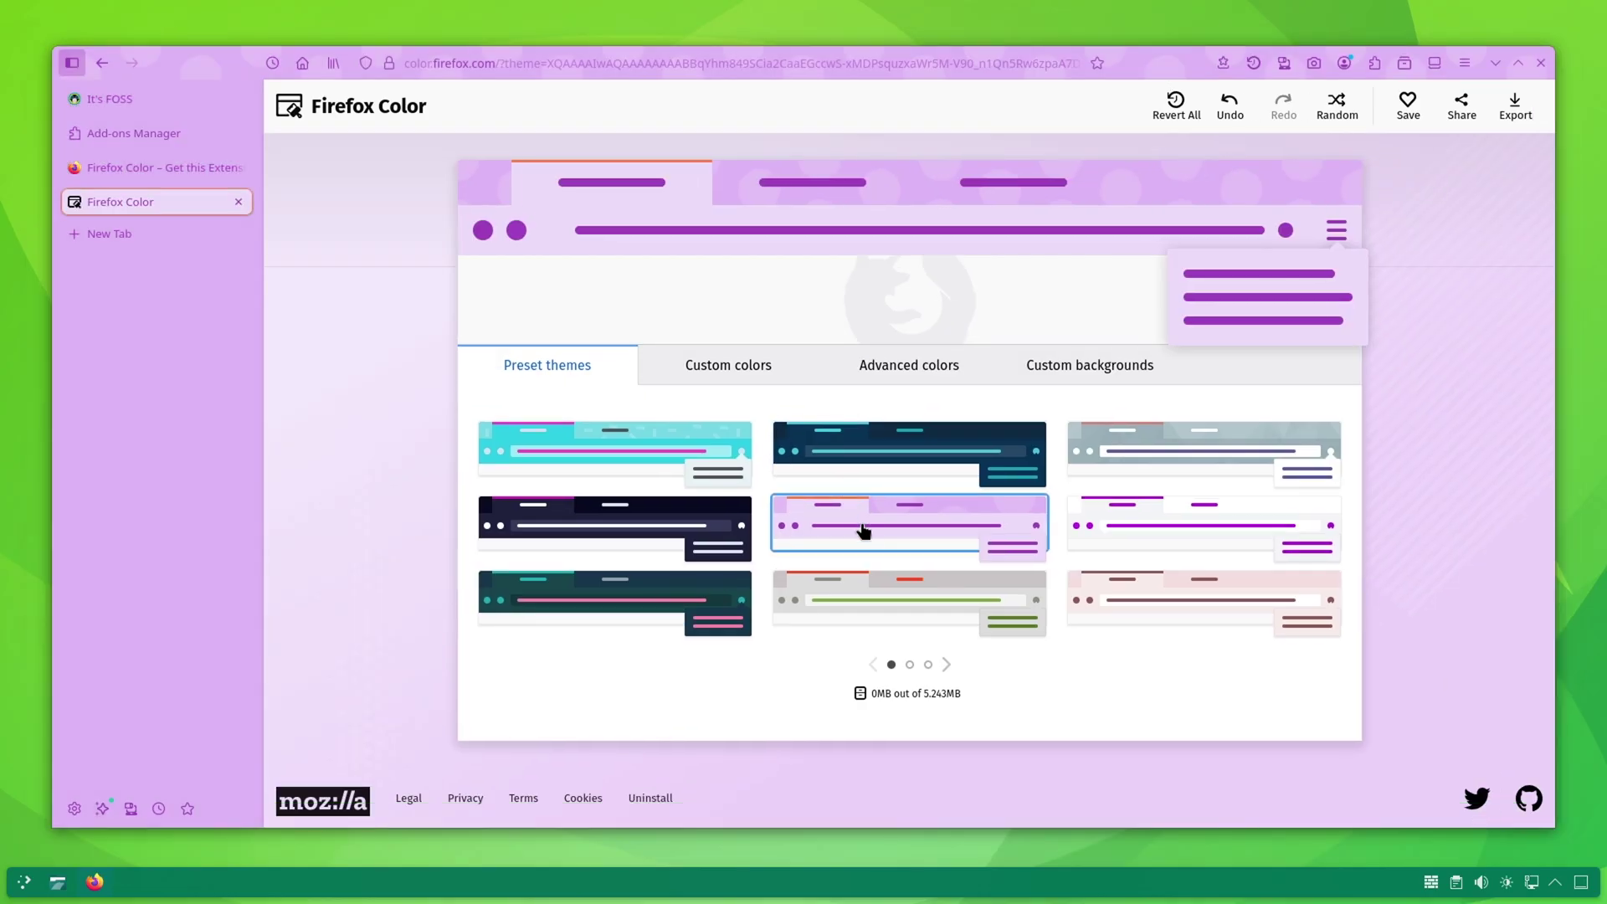
{"action": "left_click", "coordinate": [875, 585]}
{"action": "left_click", "coordinate": [1140, 458]}
{"action": "left_click", "coordinate": [1142, 516]}
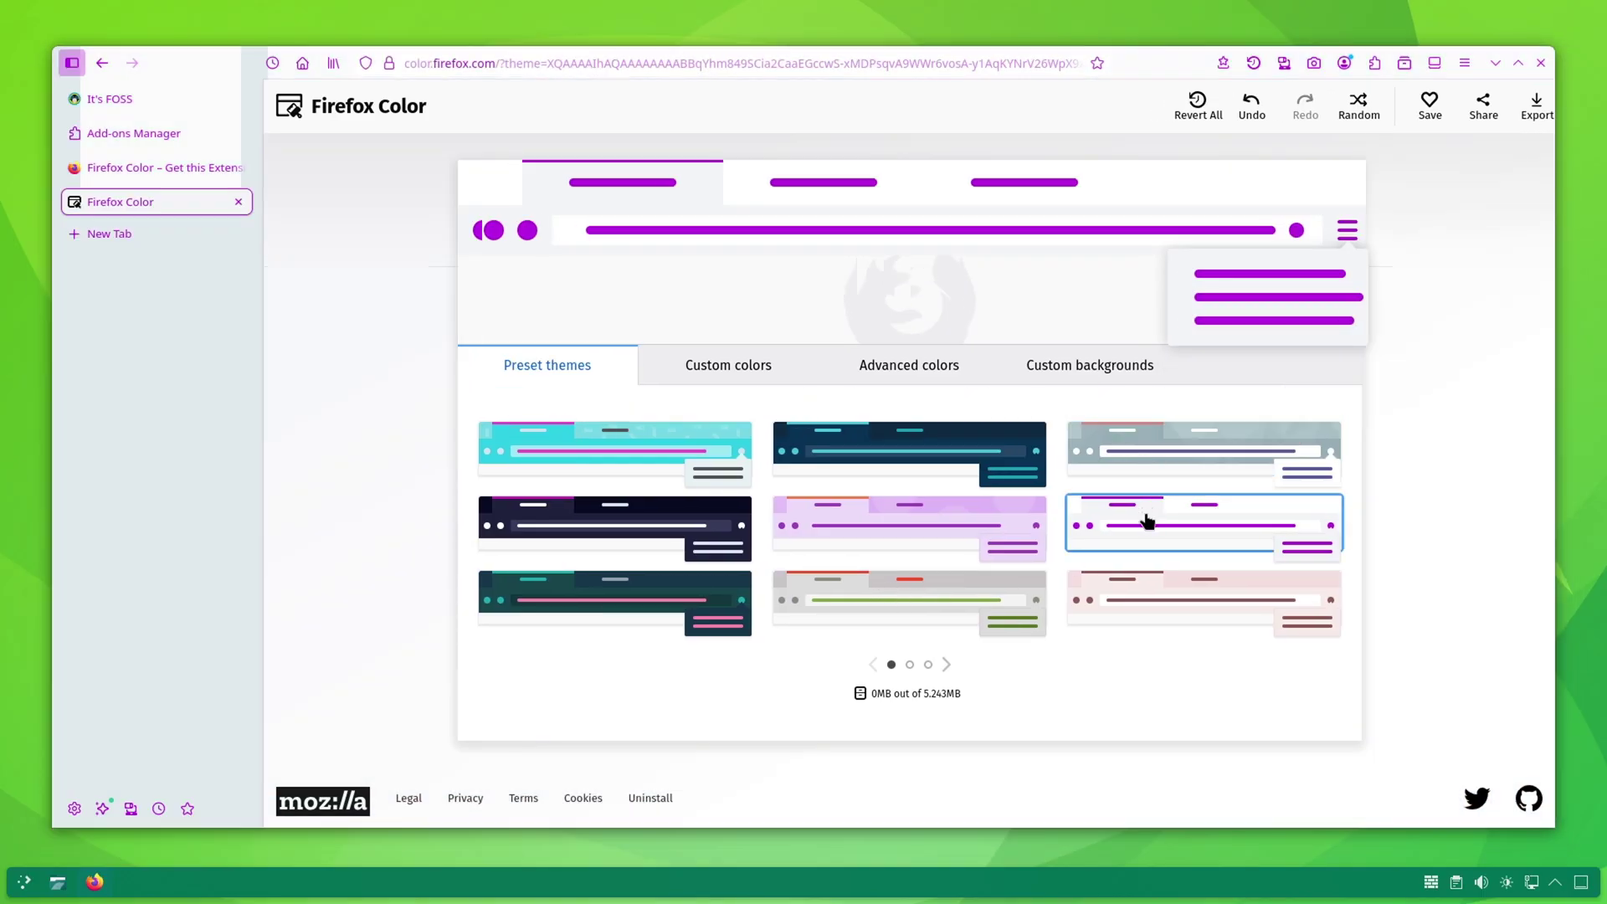
{"action": "left_click", "coordinate": [1159, 605]}
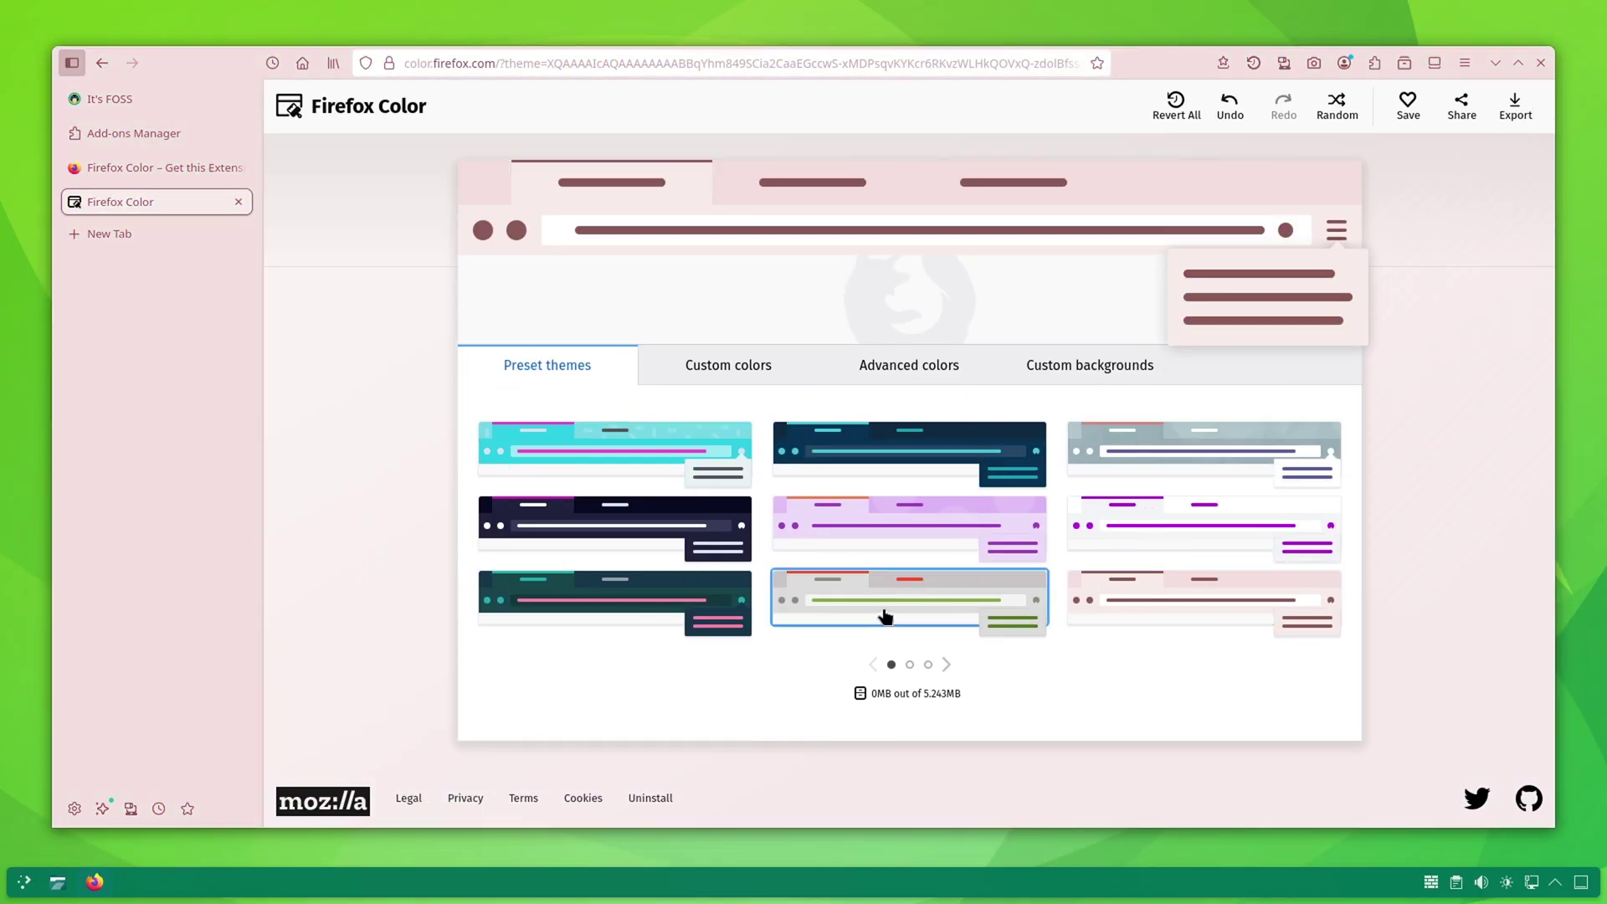
On the second page of presets, try the magenta and lilac themes
{"action": "left_click", "coordinate": [948, 666]}
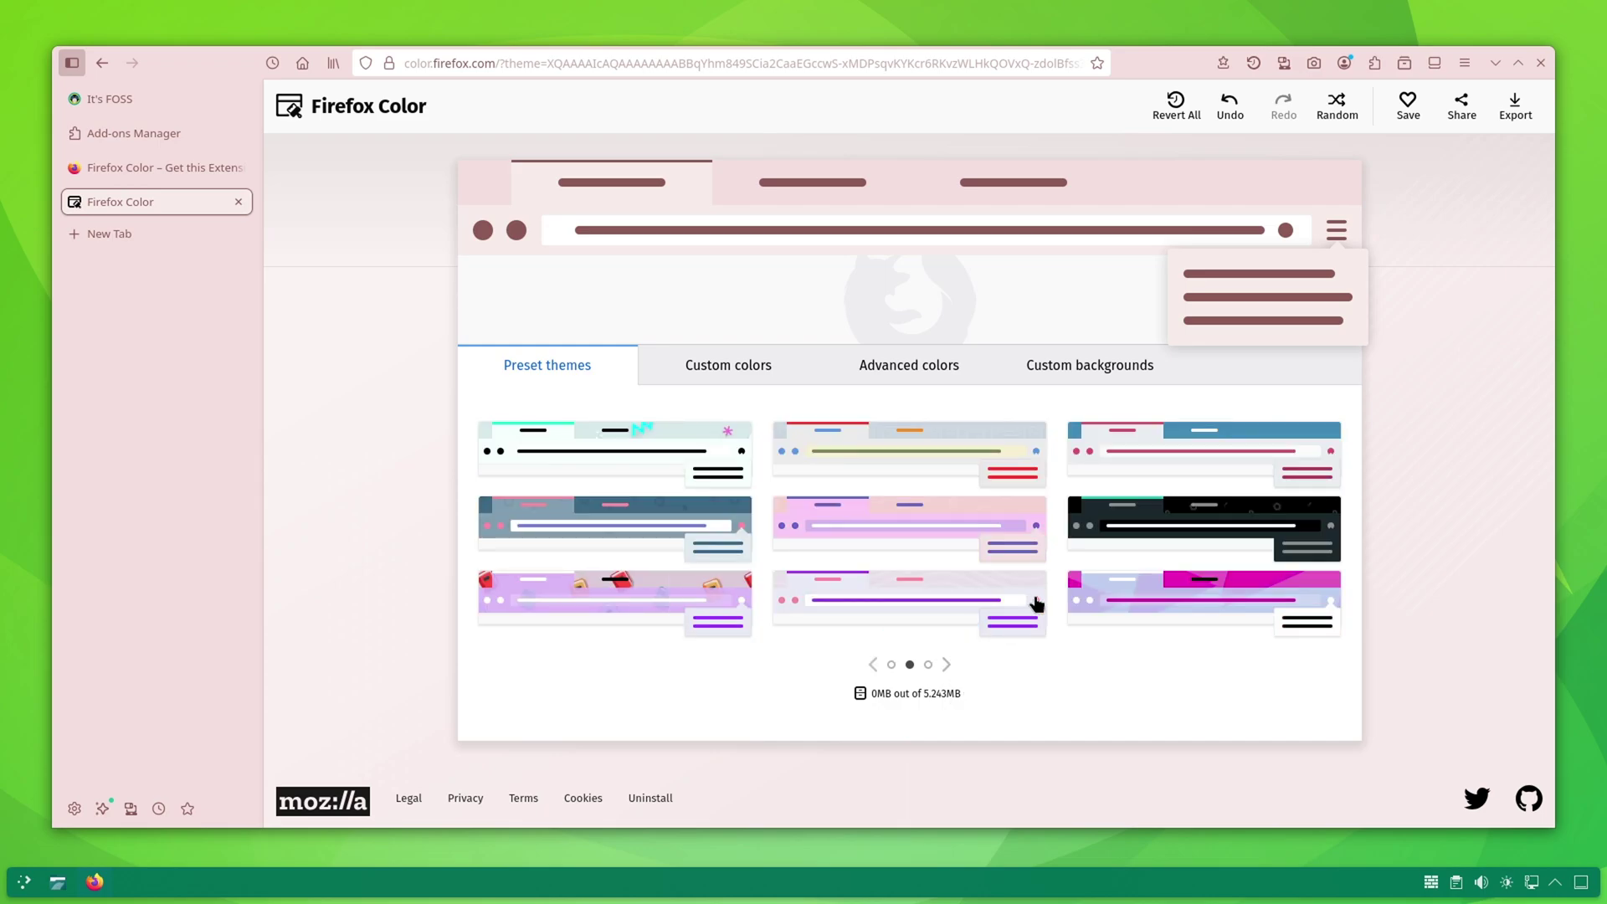
{"action": "left_click", "coordinate": [1107, 600]}
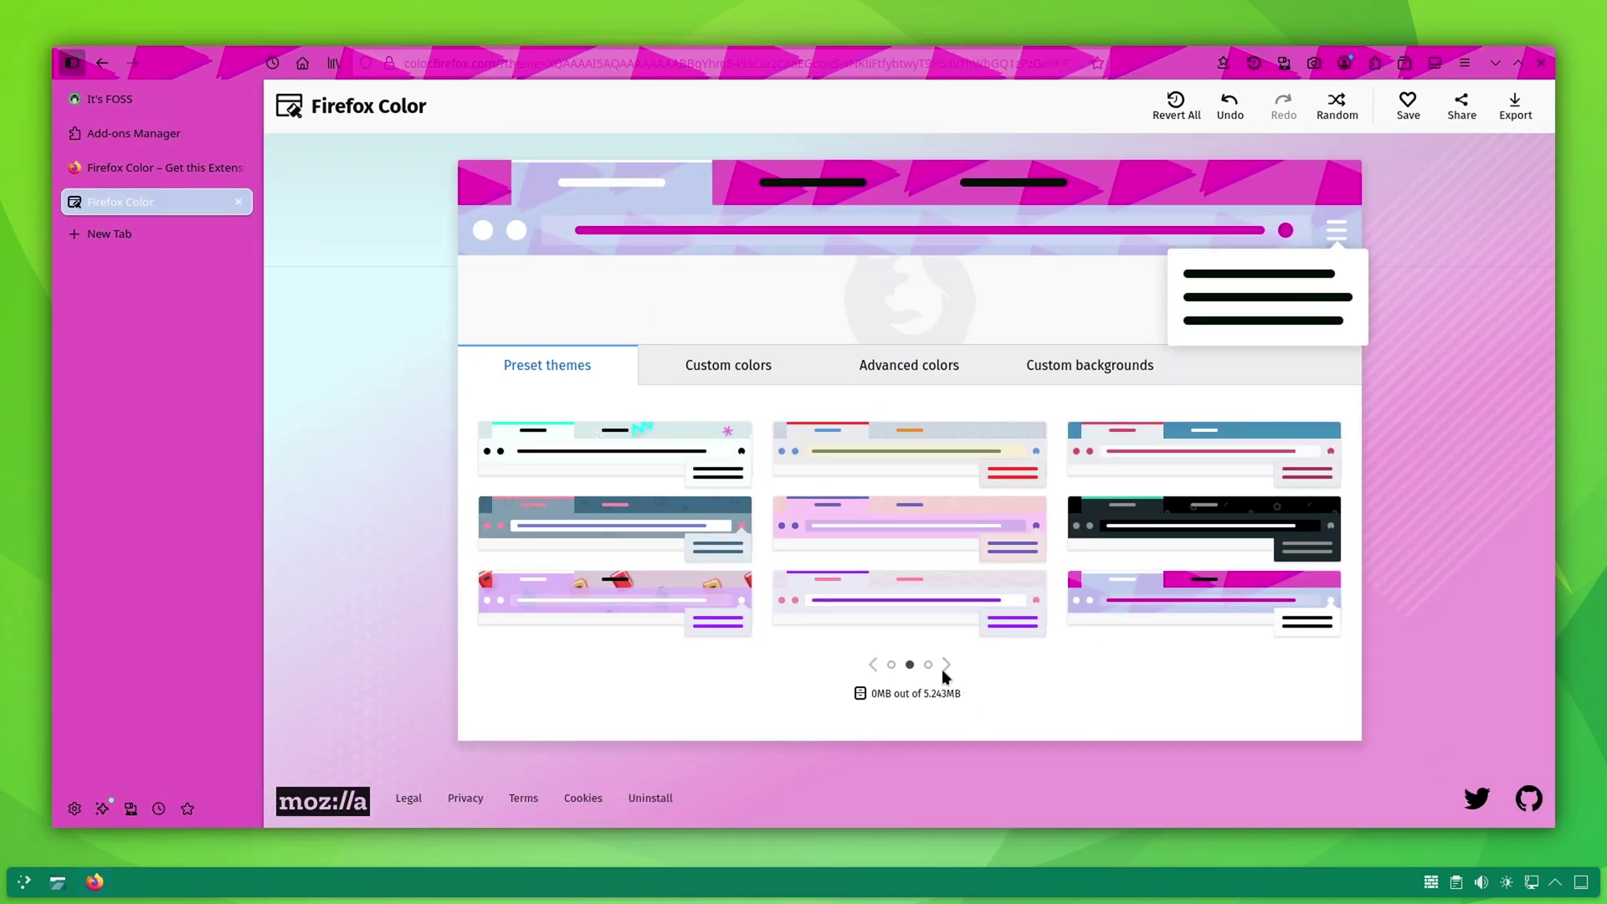
{"action": "left_click", "coordinate": [720, 617]}
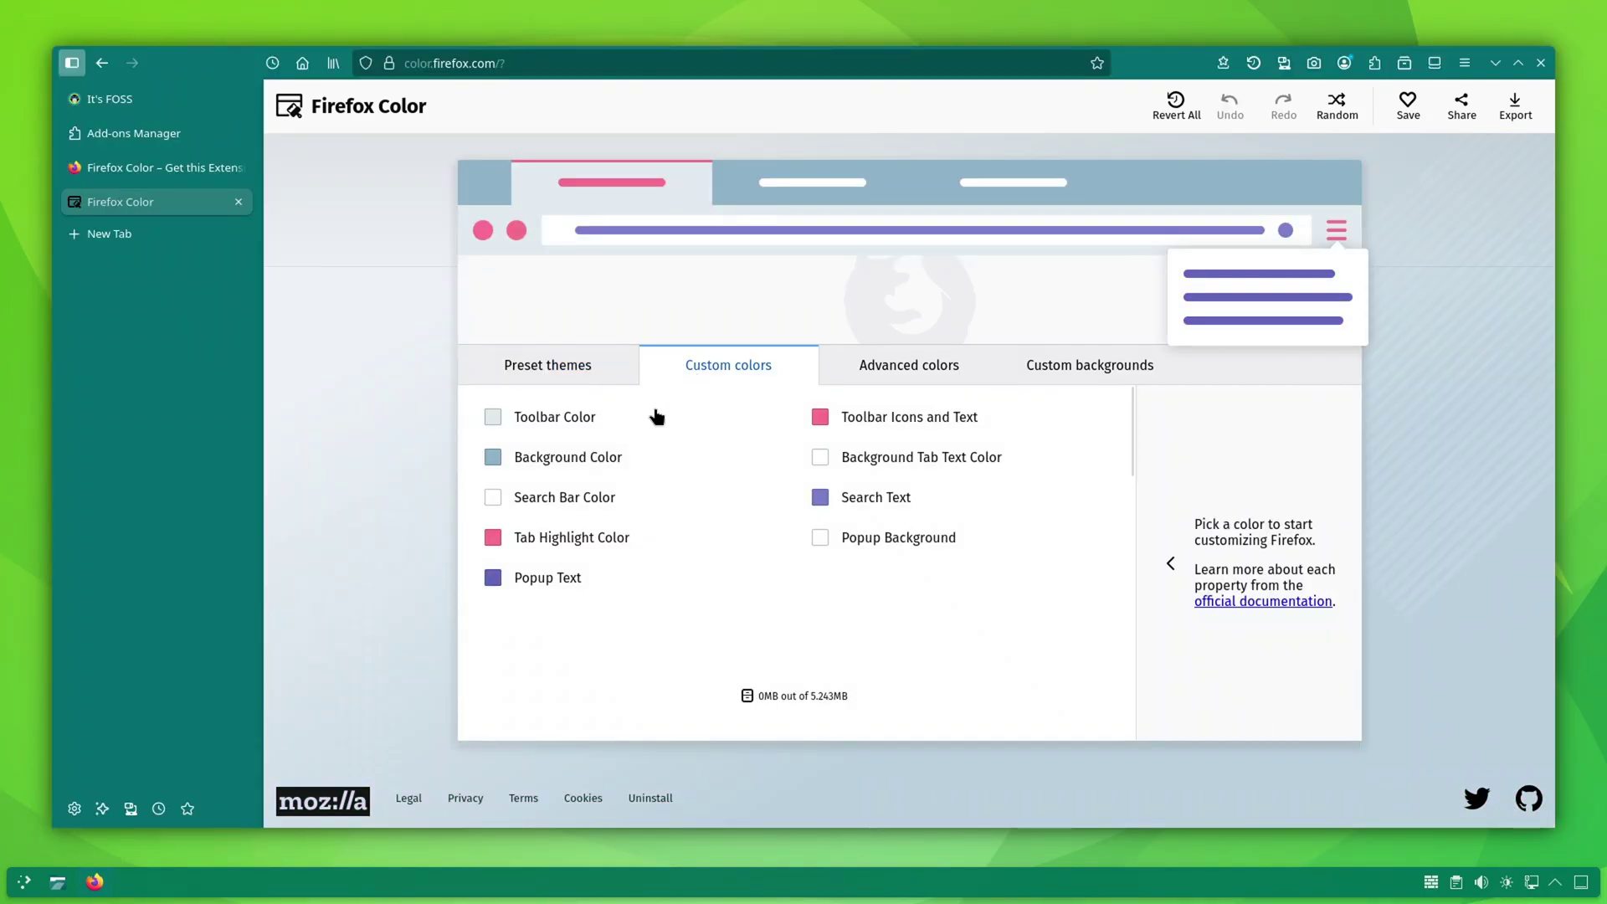
Go through the toolbar, tab bar, search bar, tab highlight, Button Background Active and New Tab Text colours
{"action": "left_click", "coordinate": [646, 423]}
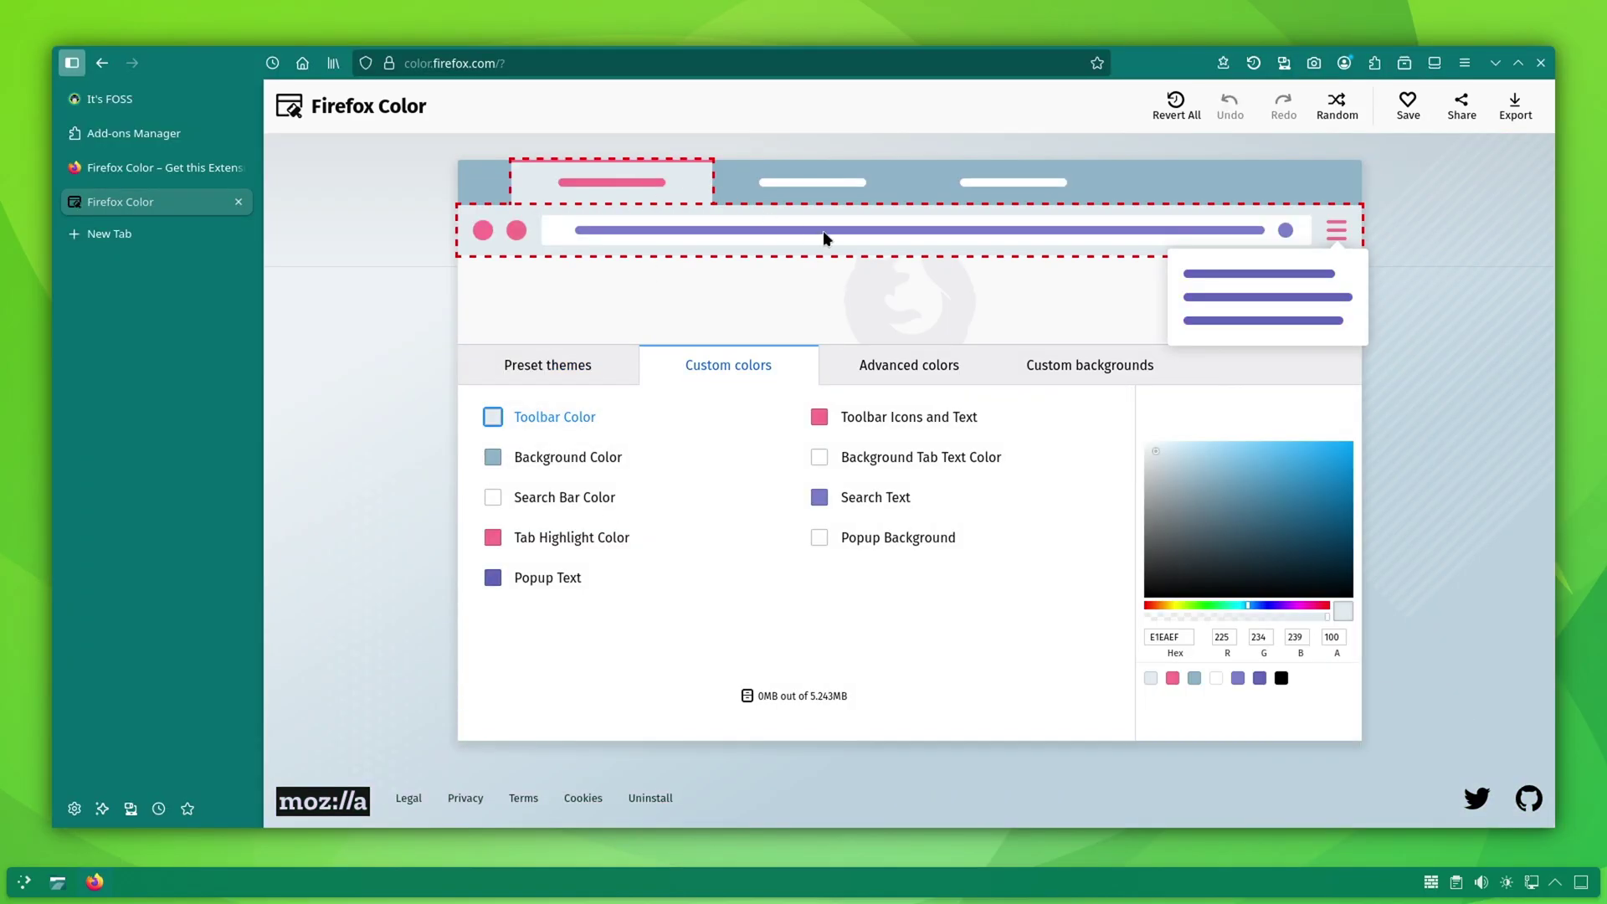
{"action": "left_click", "coordinate": [589, 462]}
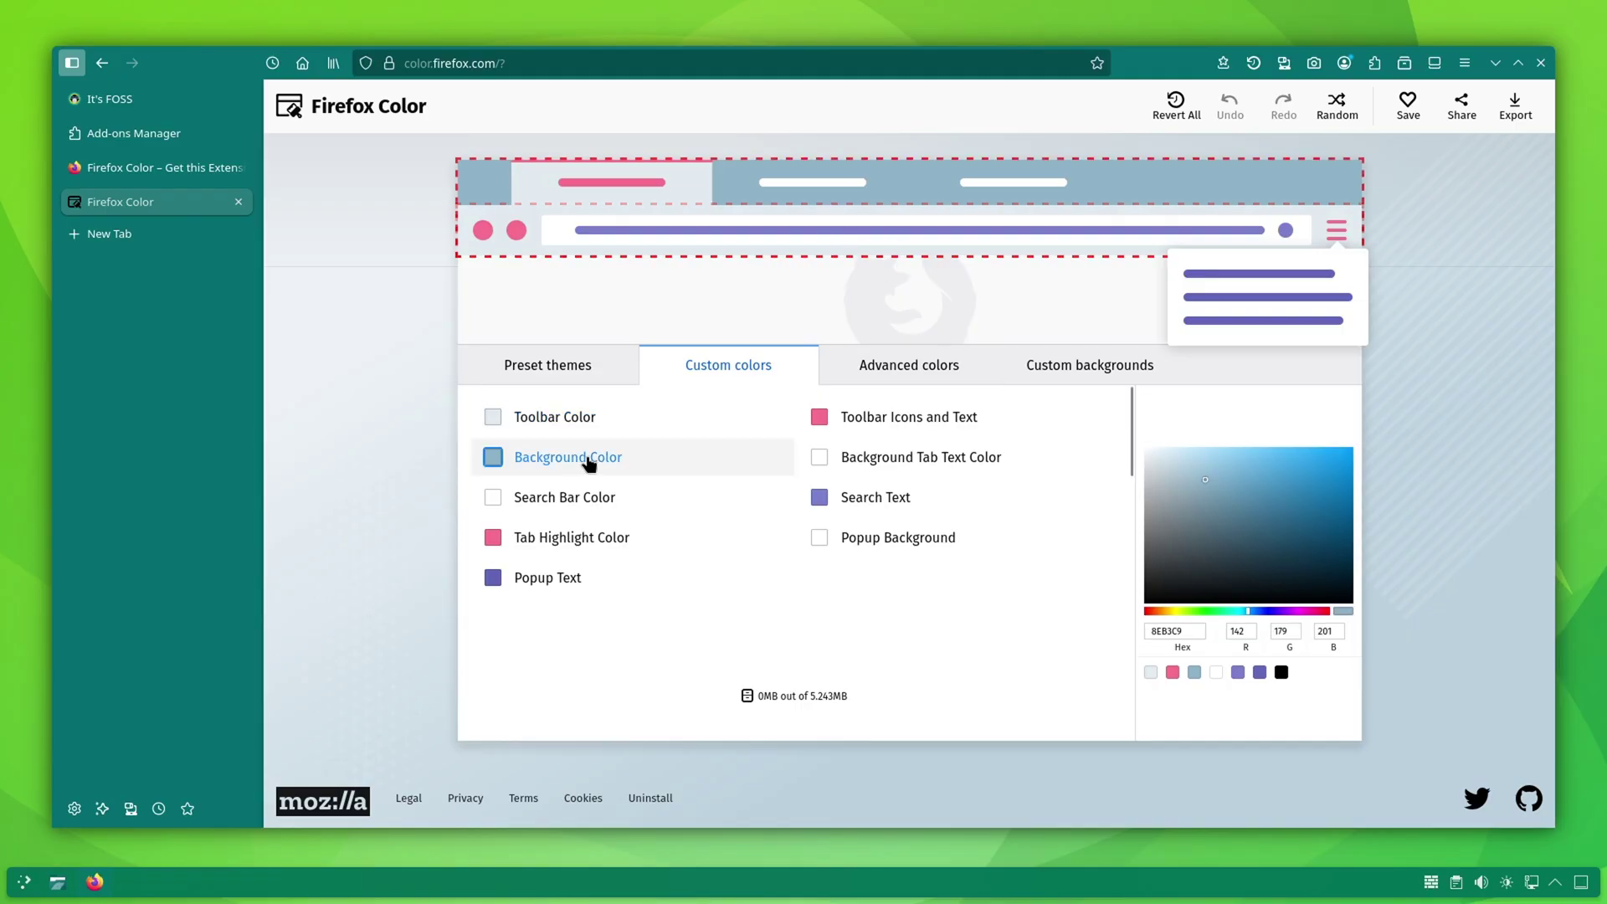
{"action": "left_click", "coordinate": [591, 501]}
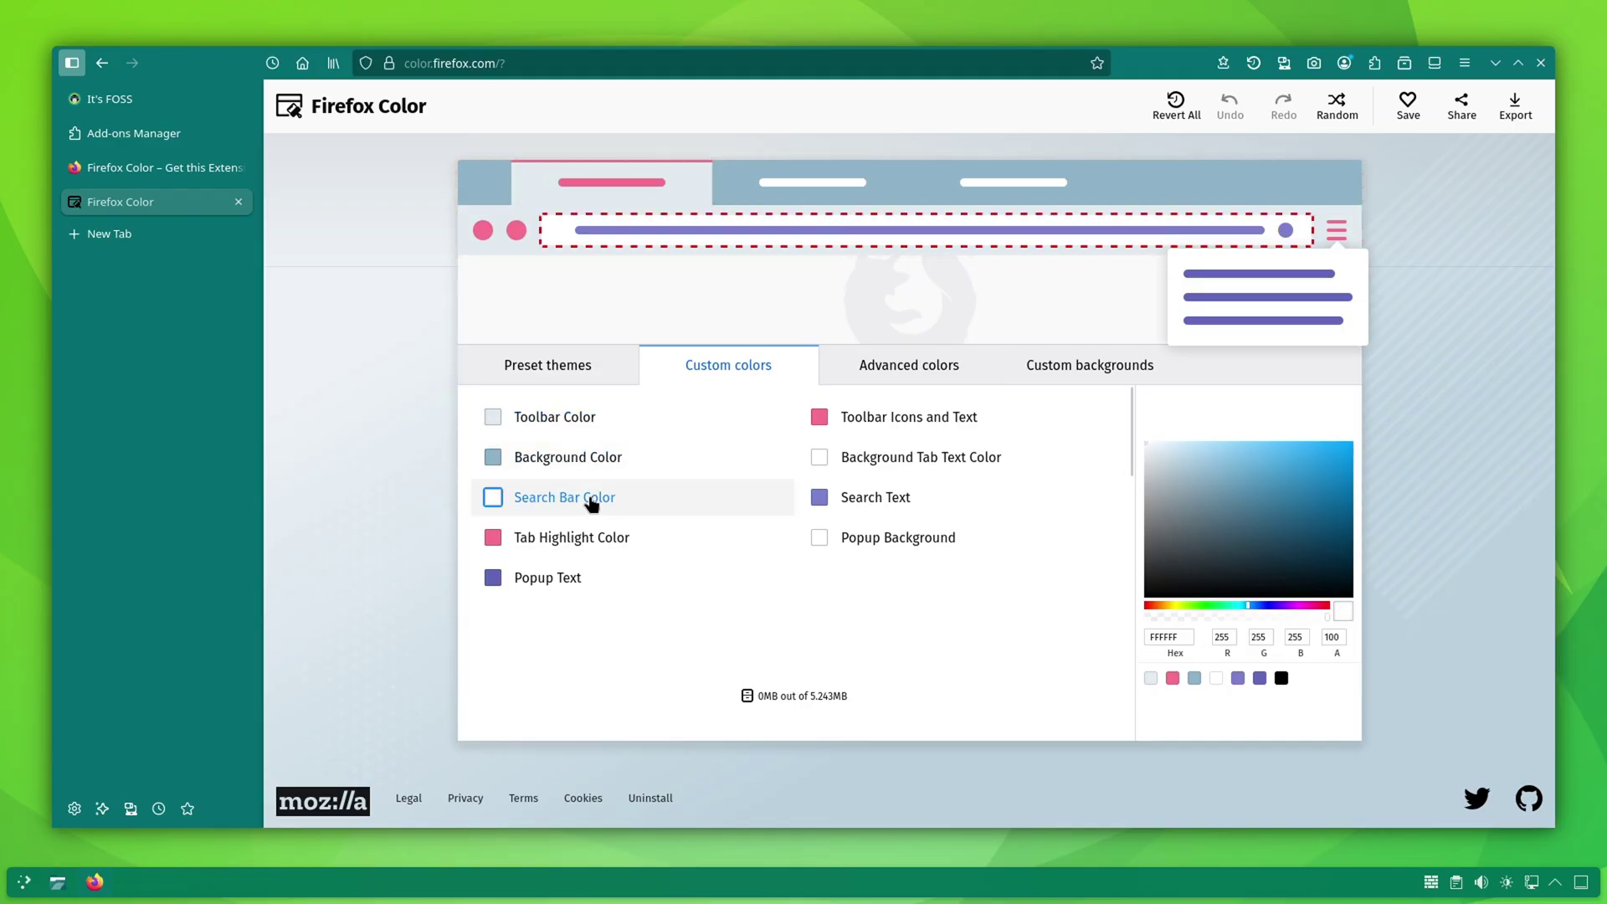
{"action": "left_click", "coordinate": [618, 546]}
{"action": "left_click", "coordinate": [894, 365]}
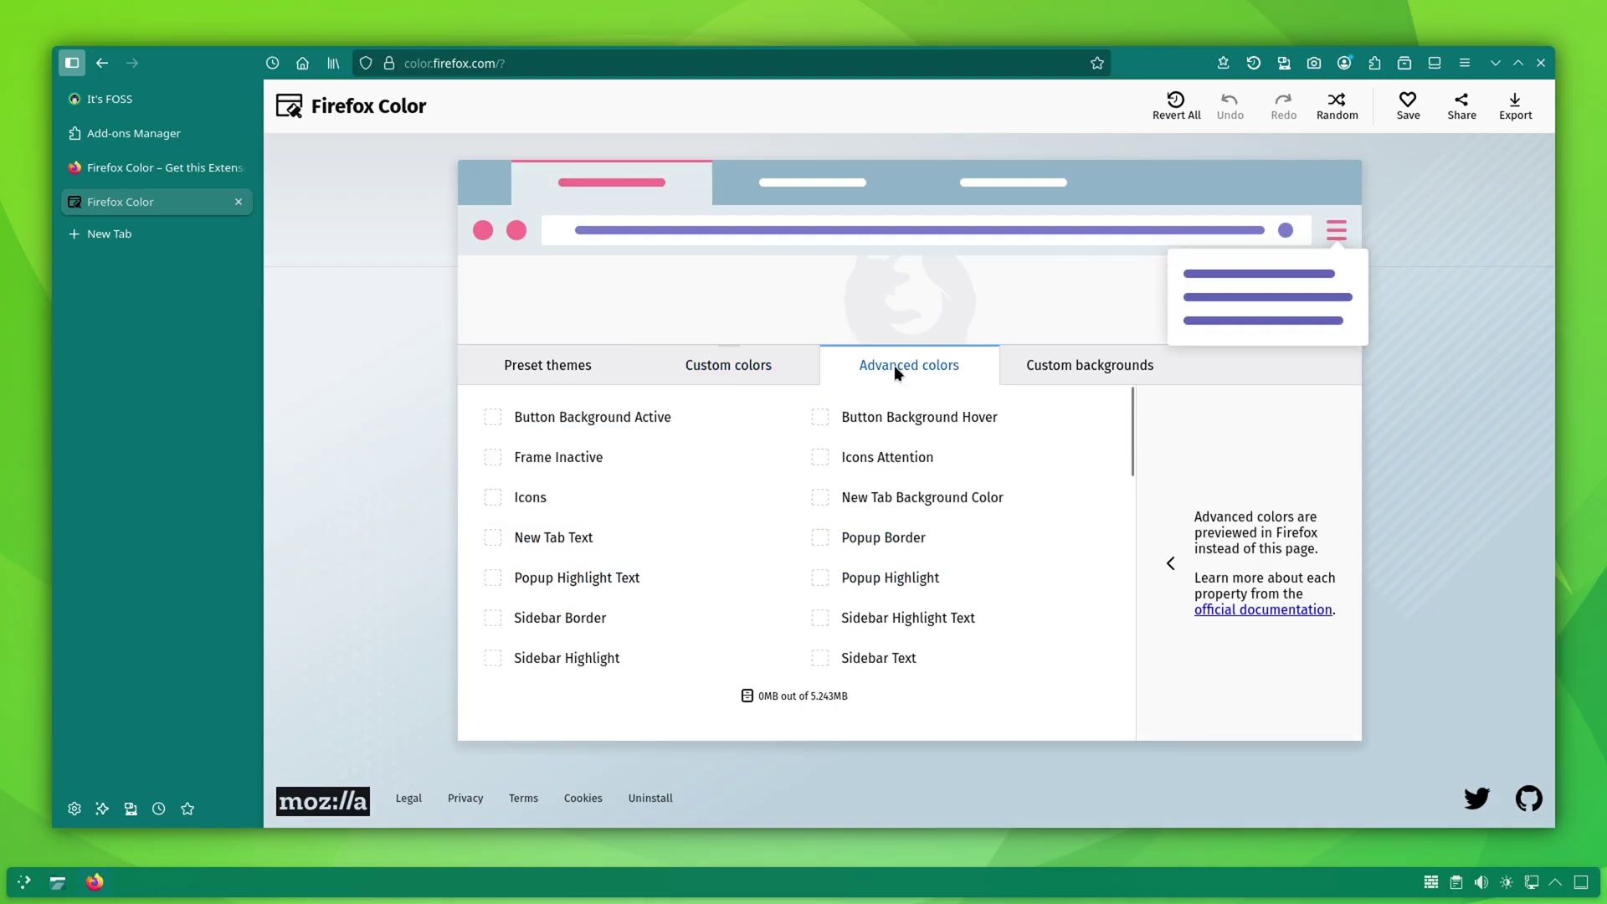
{"action": "left_click", "coordinate": [631, 423]}
{"action": "left_click", "coordinate": [536, 537]}
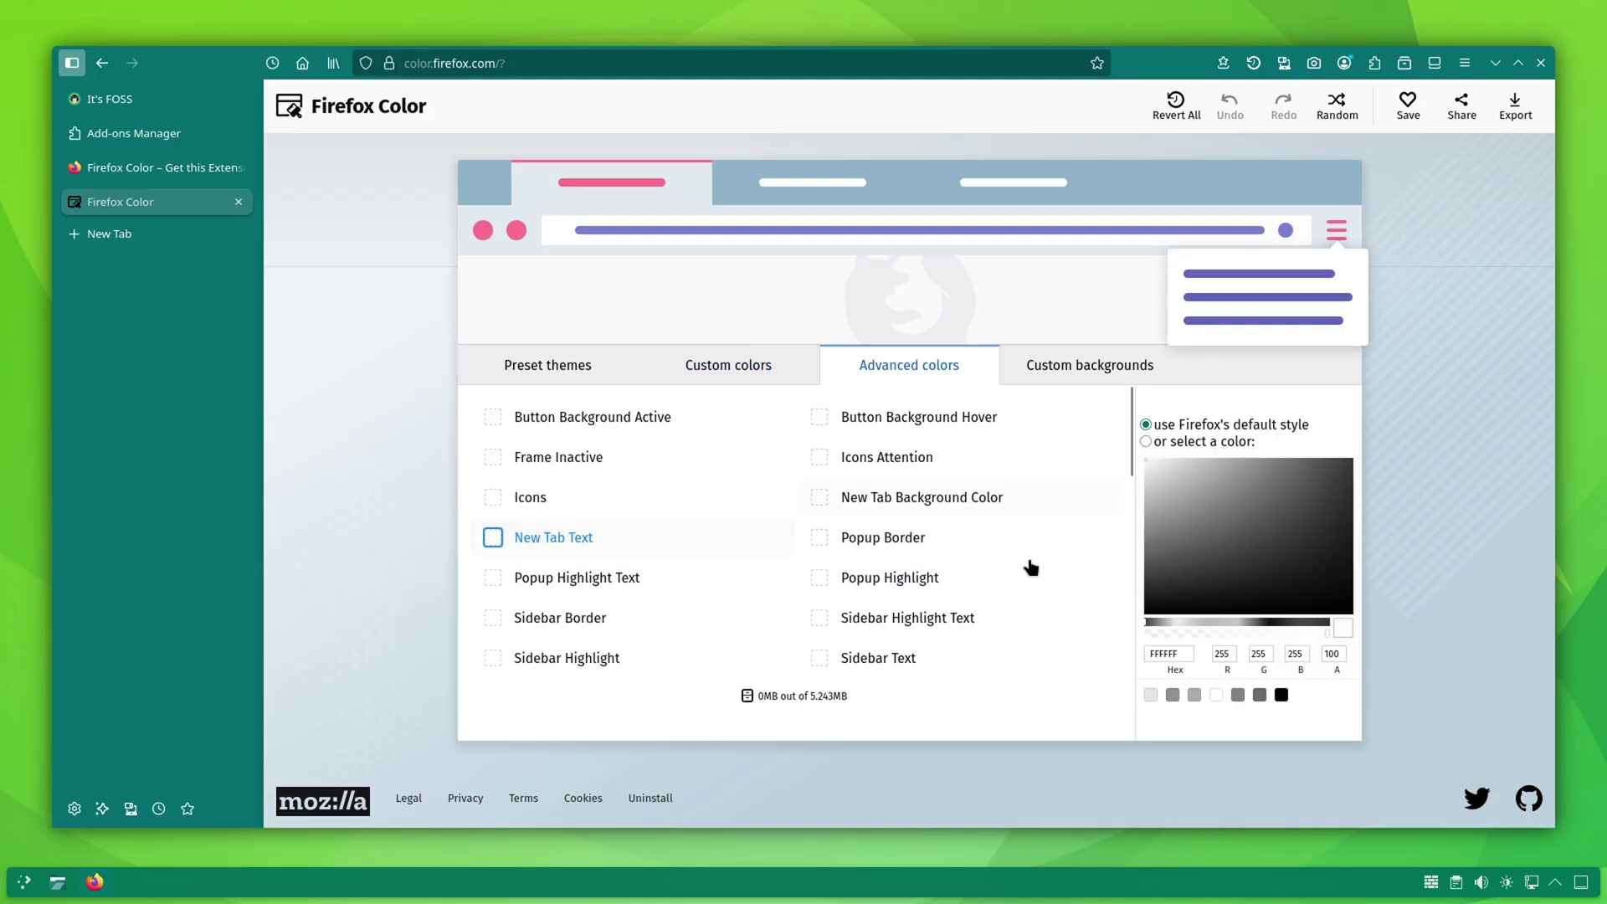
Add the 16.png wallpaper as the custom background and save the theme
{"action": "left_click", "coordinate": [1080, 365]}
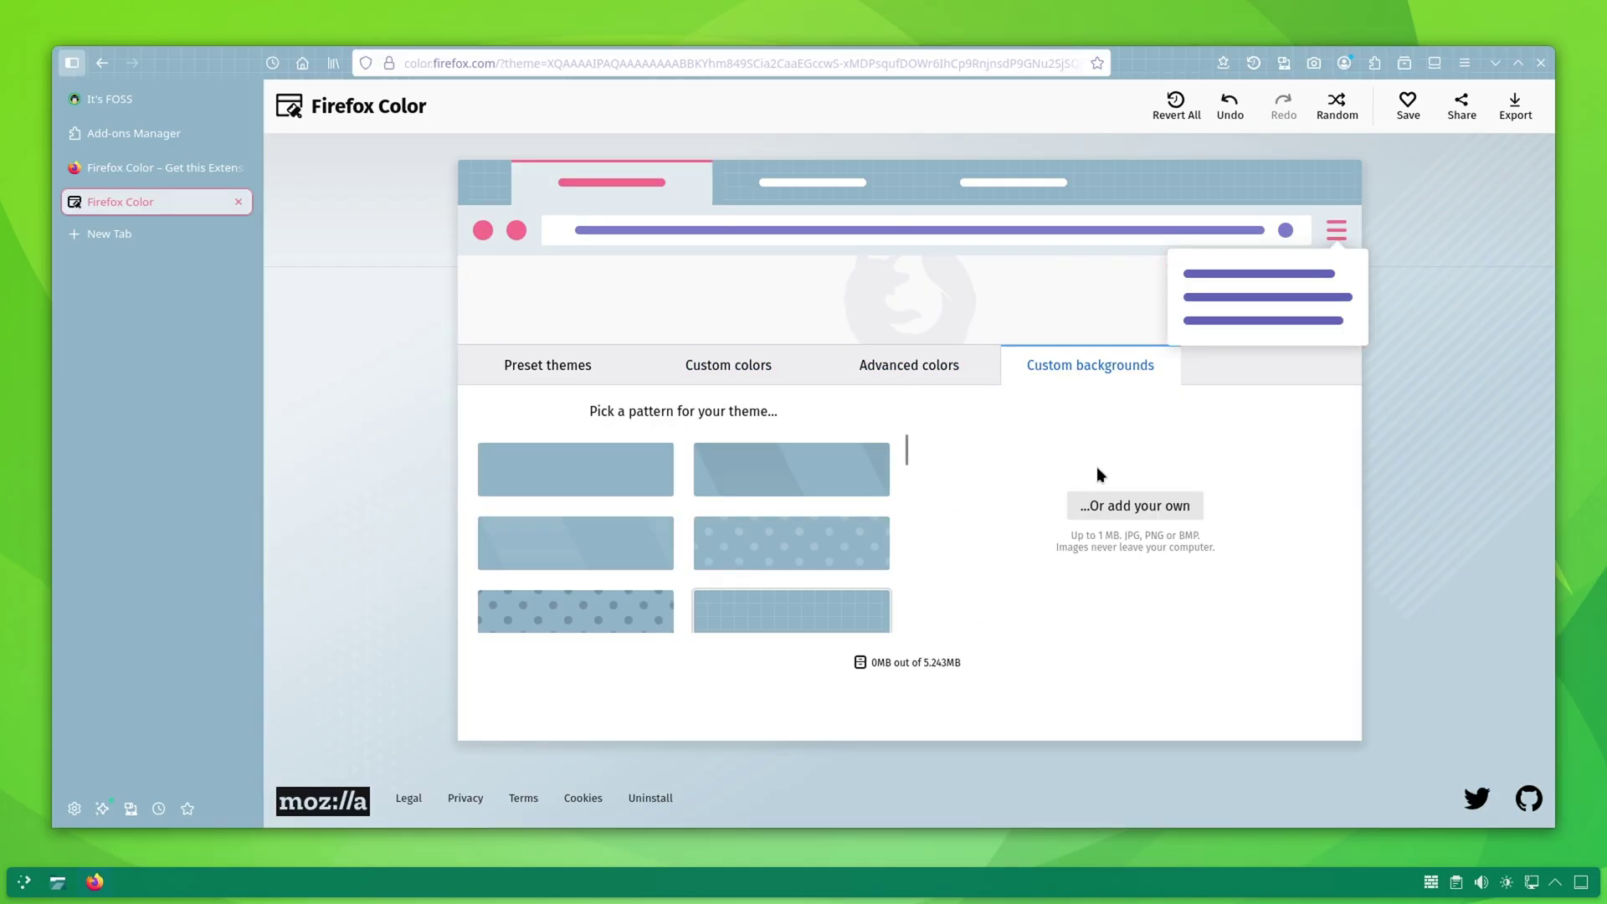
{"action": "left_click", "coordinate": [1134, 506]}
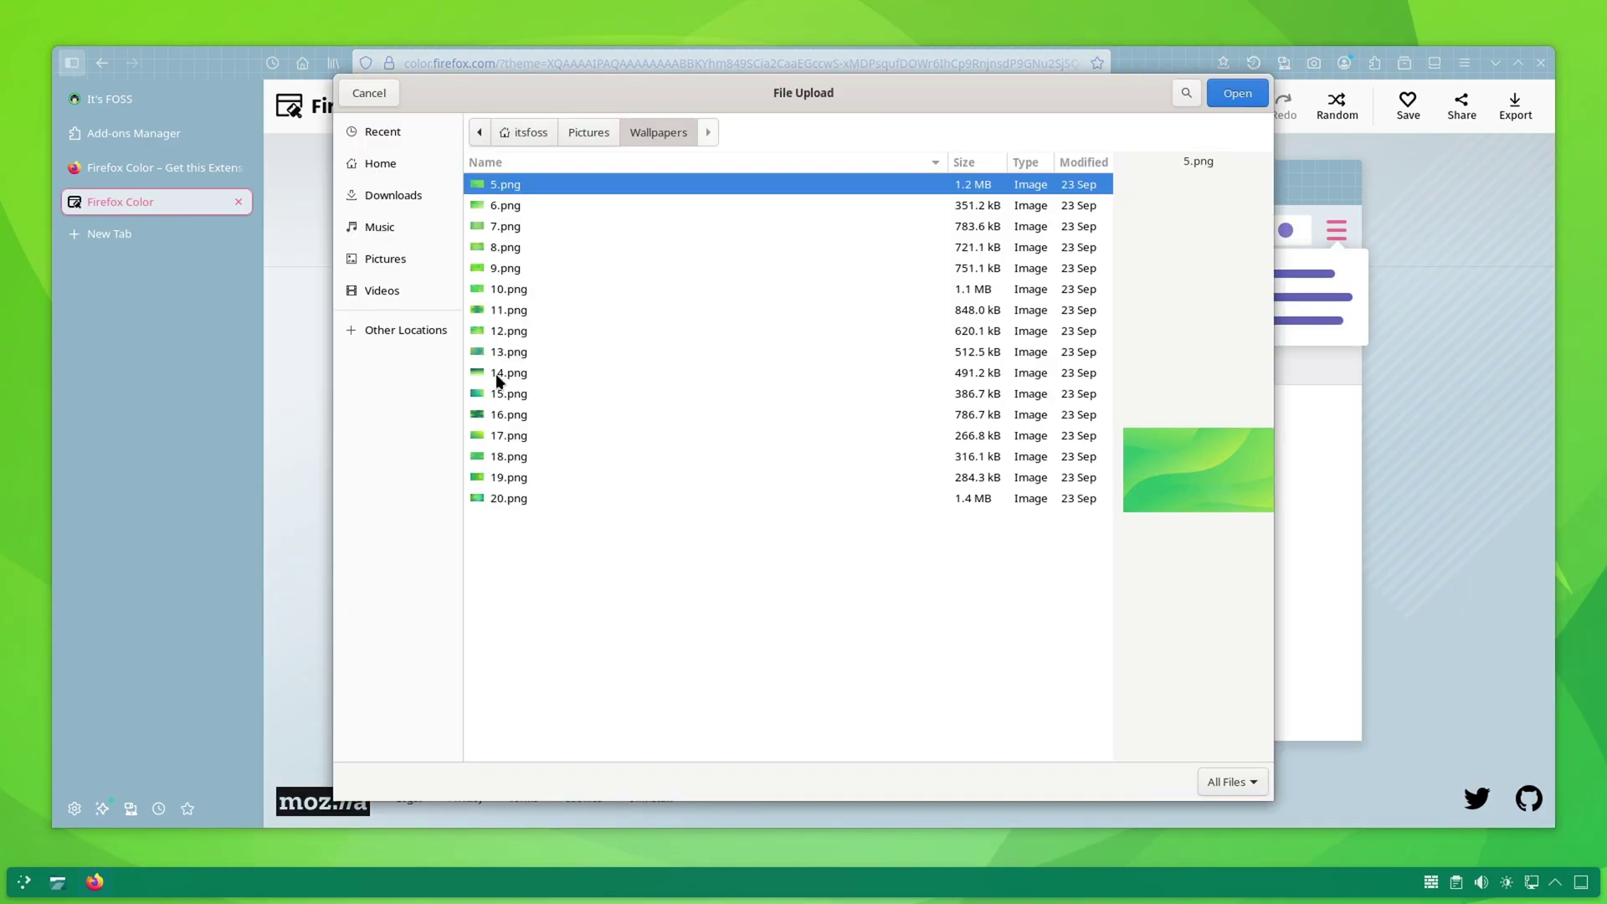
{"action": "left_click", "coordinate": [515, 414]}
{"action": "left_click", "coordinate": [1237, 93]}
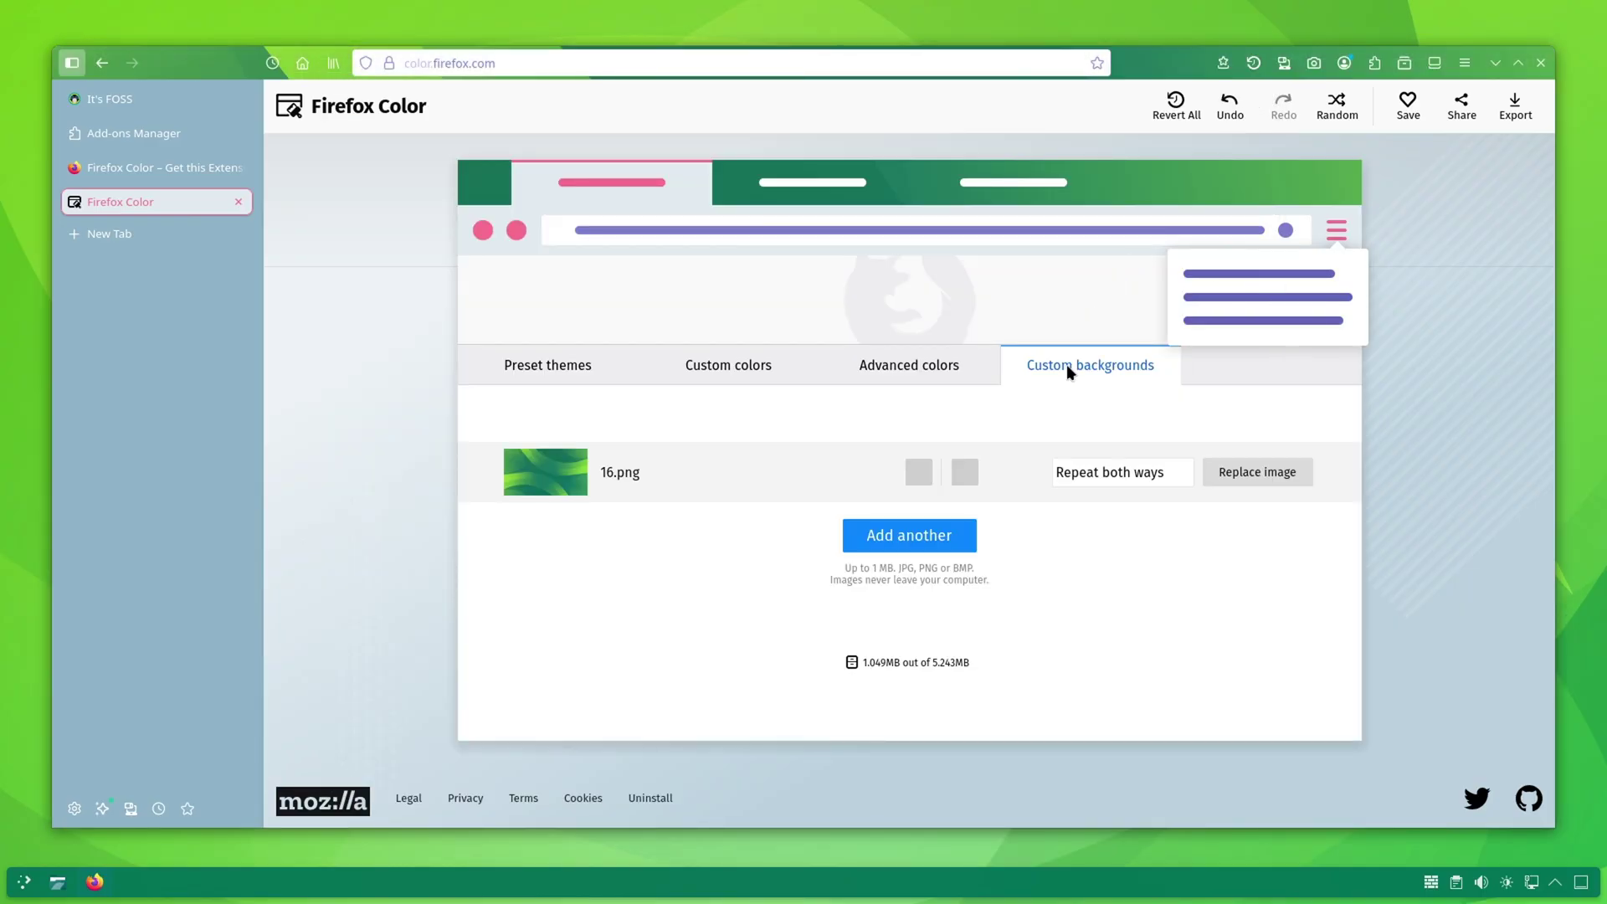
Export the saved theme as 'IF' and download both theme.zip and theme.xpi
{"action": "left_click", "coordinate": [1407, 105]}
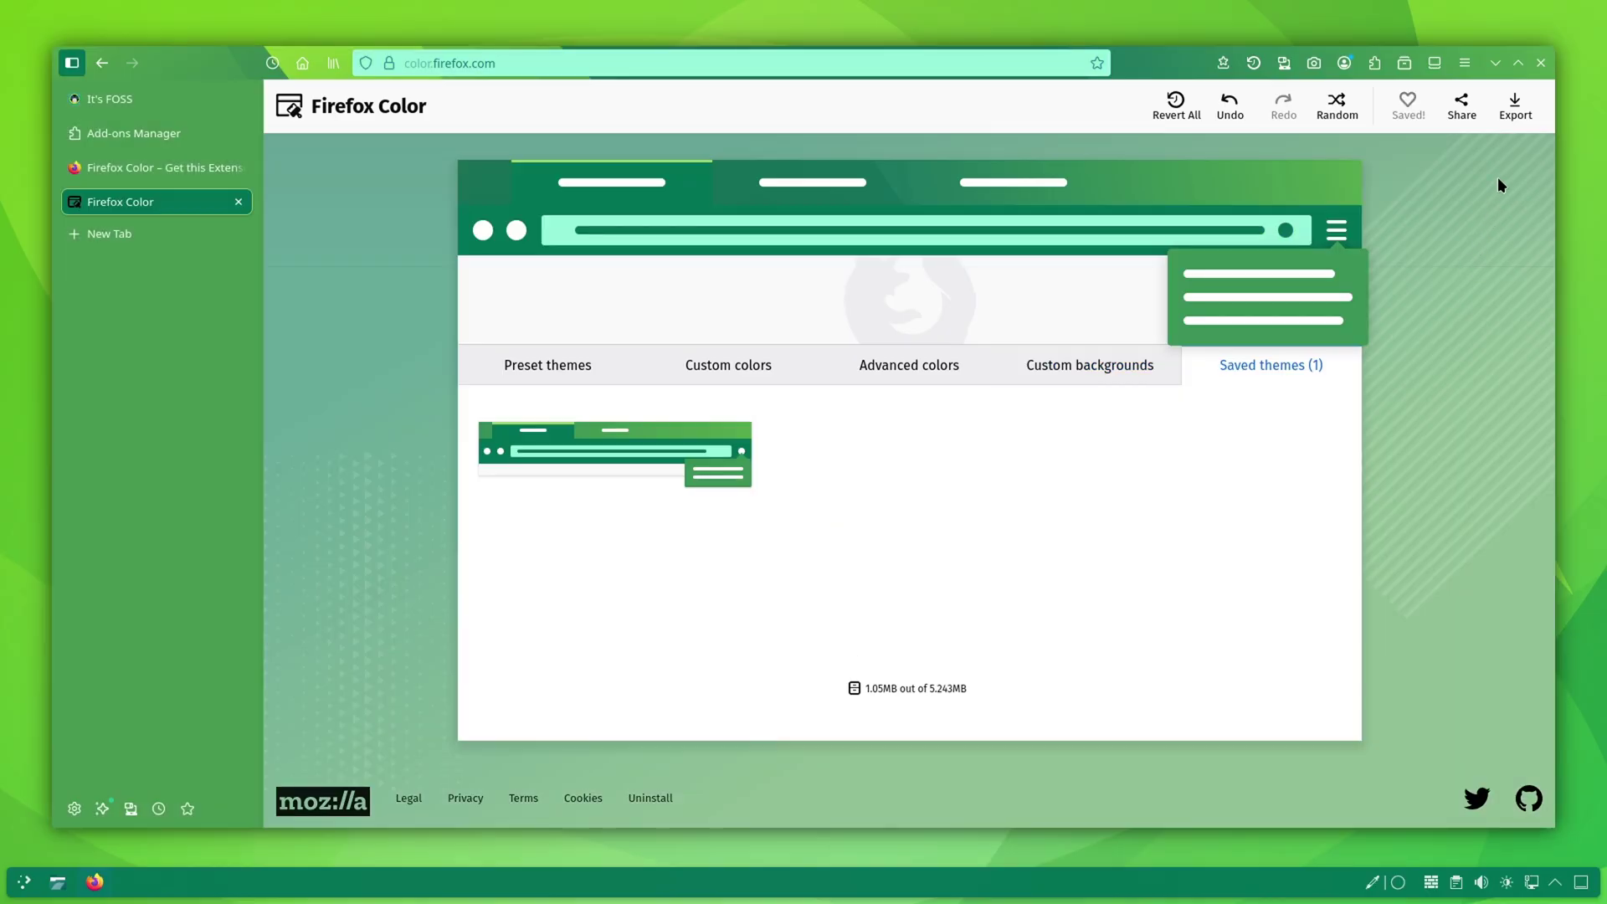
{"action": "left_click", "coordinate": [1515, 107]}
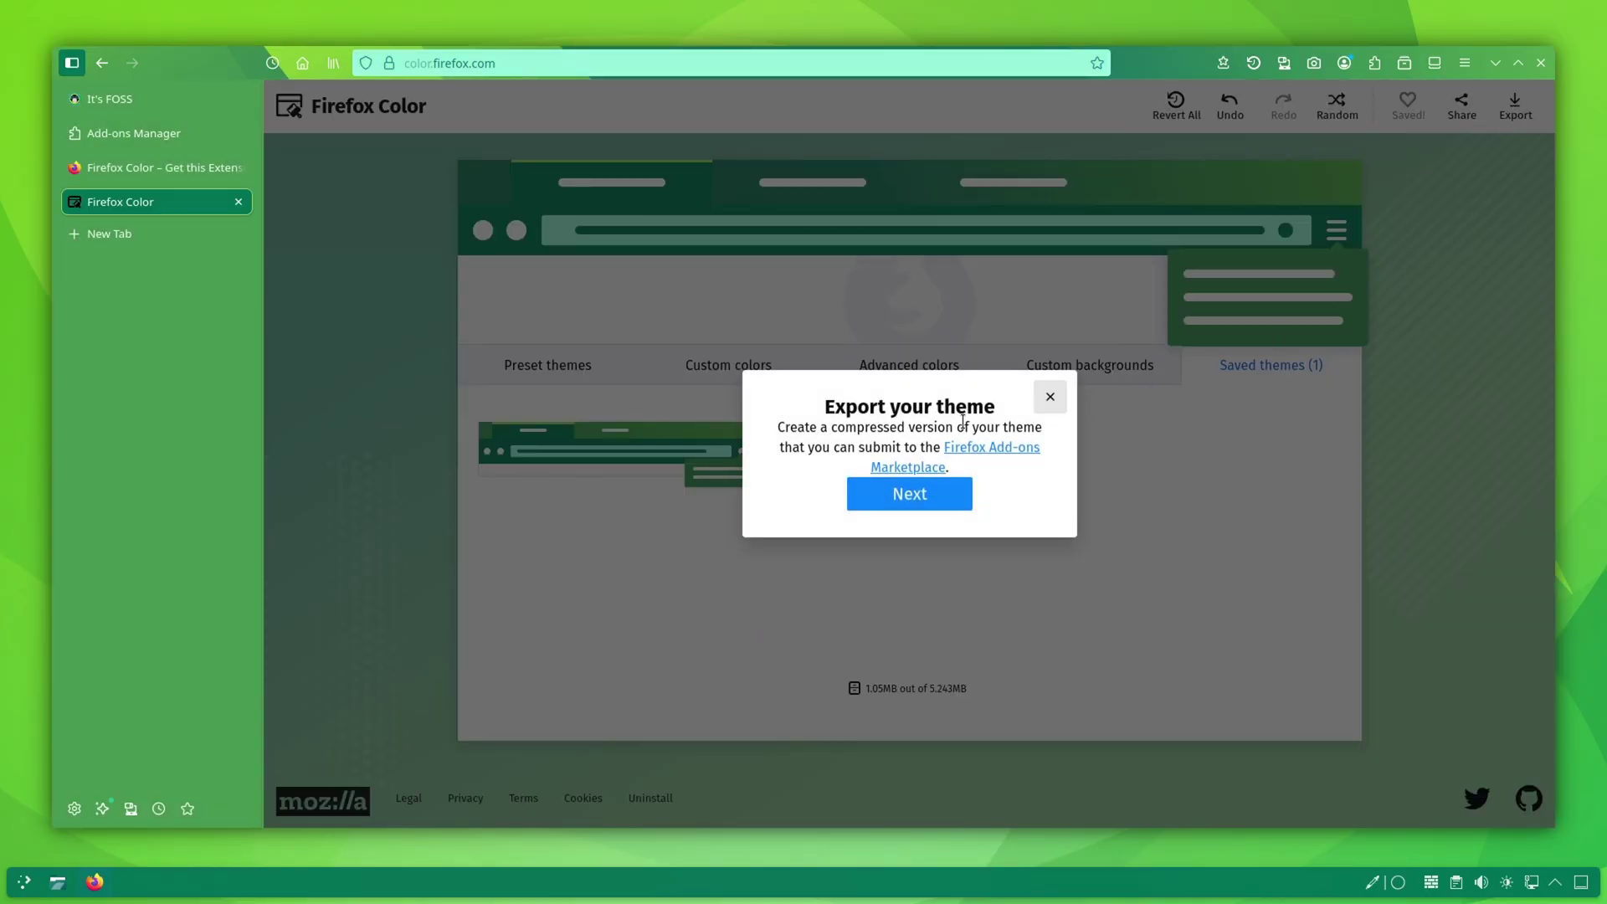
{"action": "left_click", "coordinate": [915, 493]}
{"action": "left_click", "coordinate": [849, 458]}
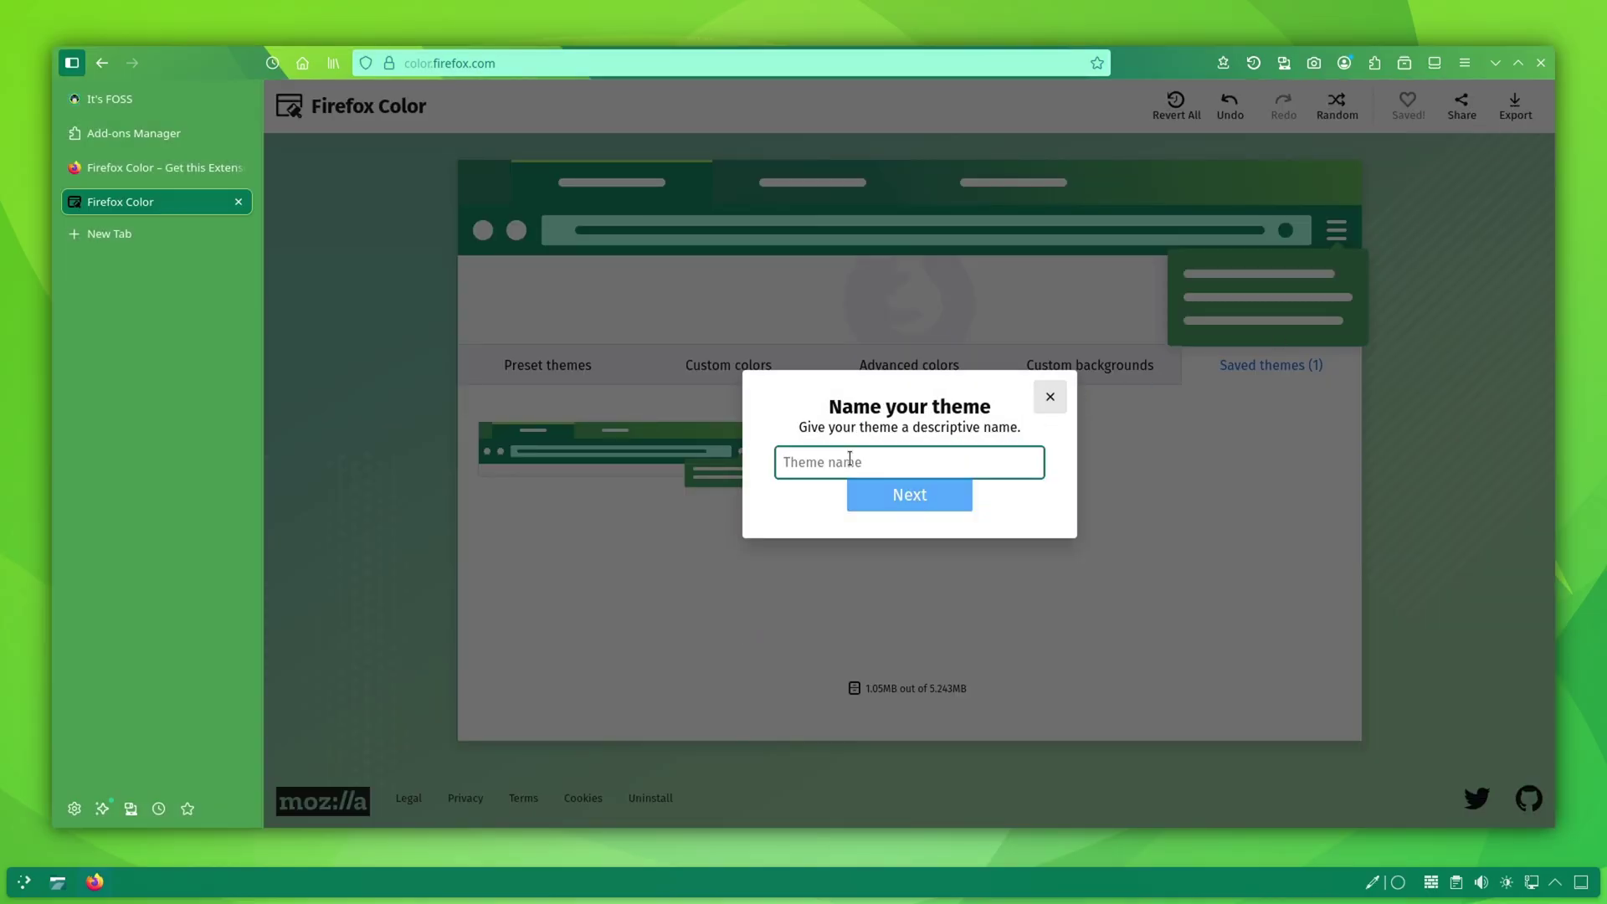
{"action": "type", "text": "IF Theme"}
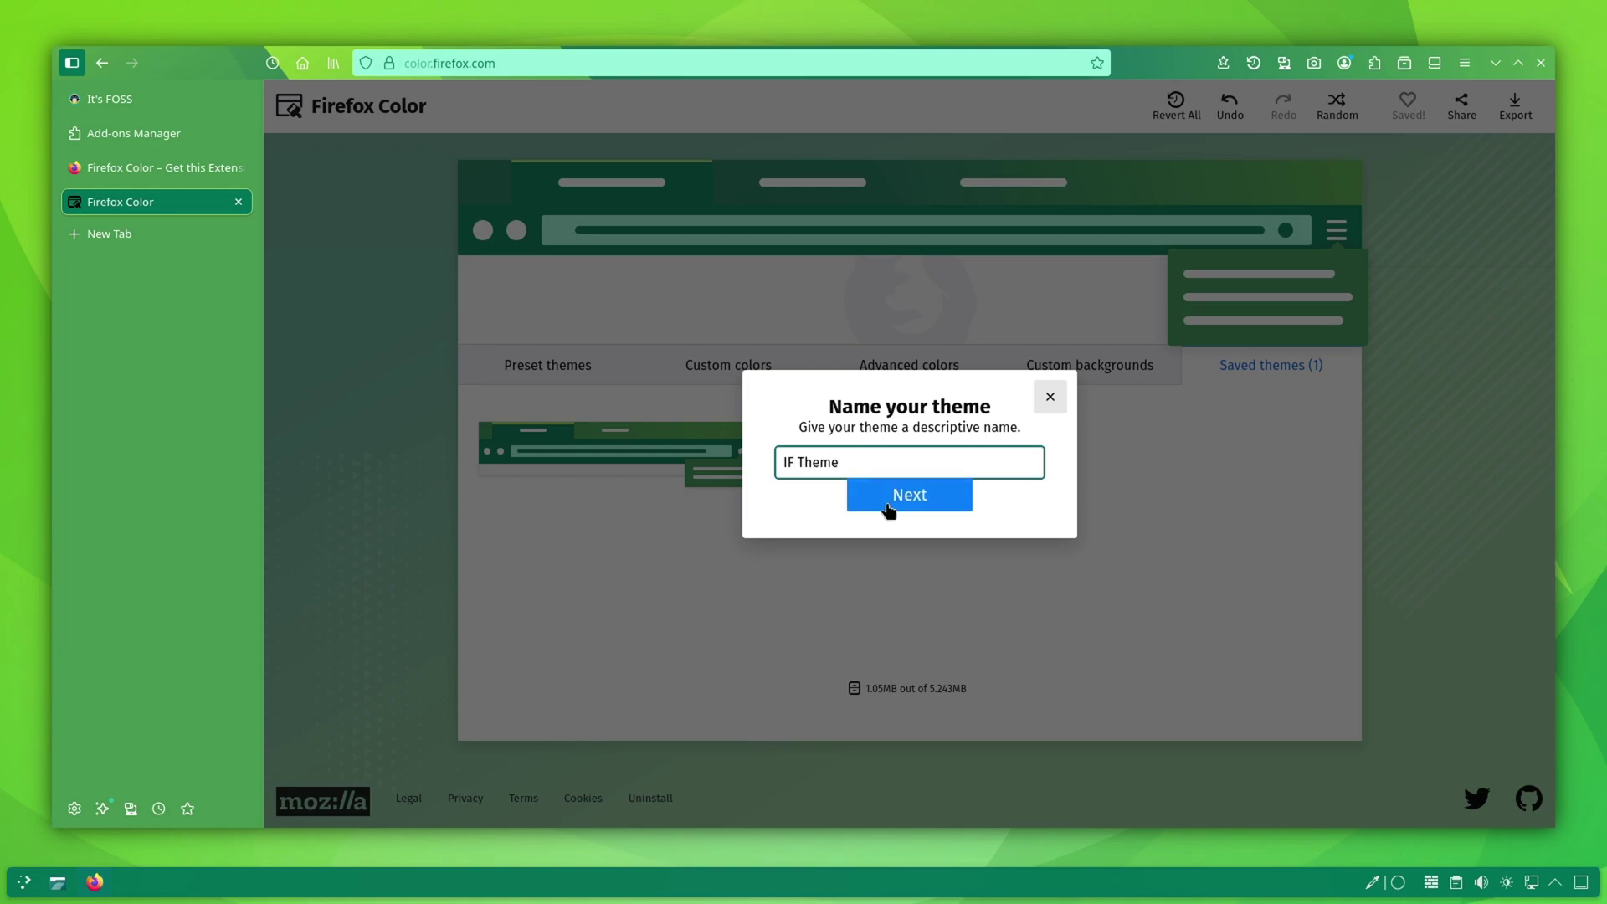
{"action": "left_click", "coordinate": [894, 500]}
{"action": "left_click", "coordinate": [834, 508]}
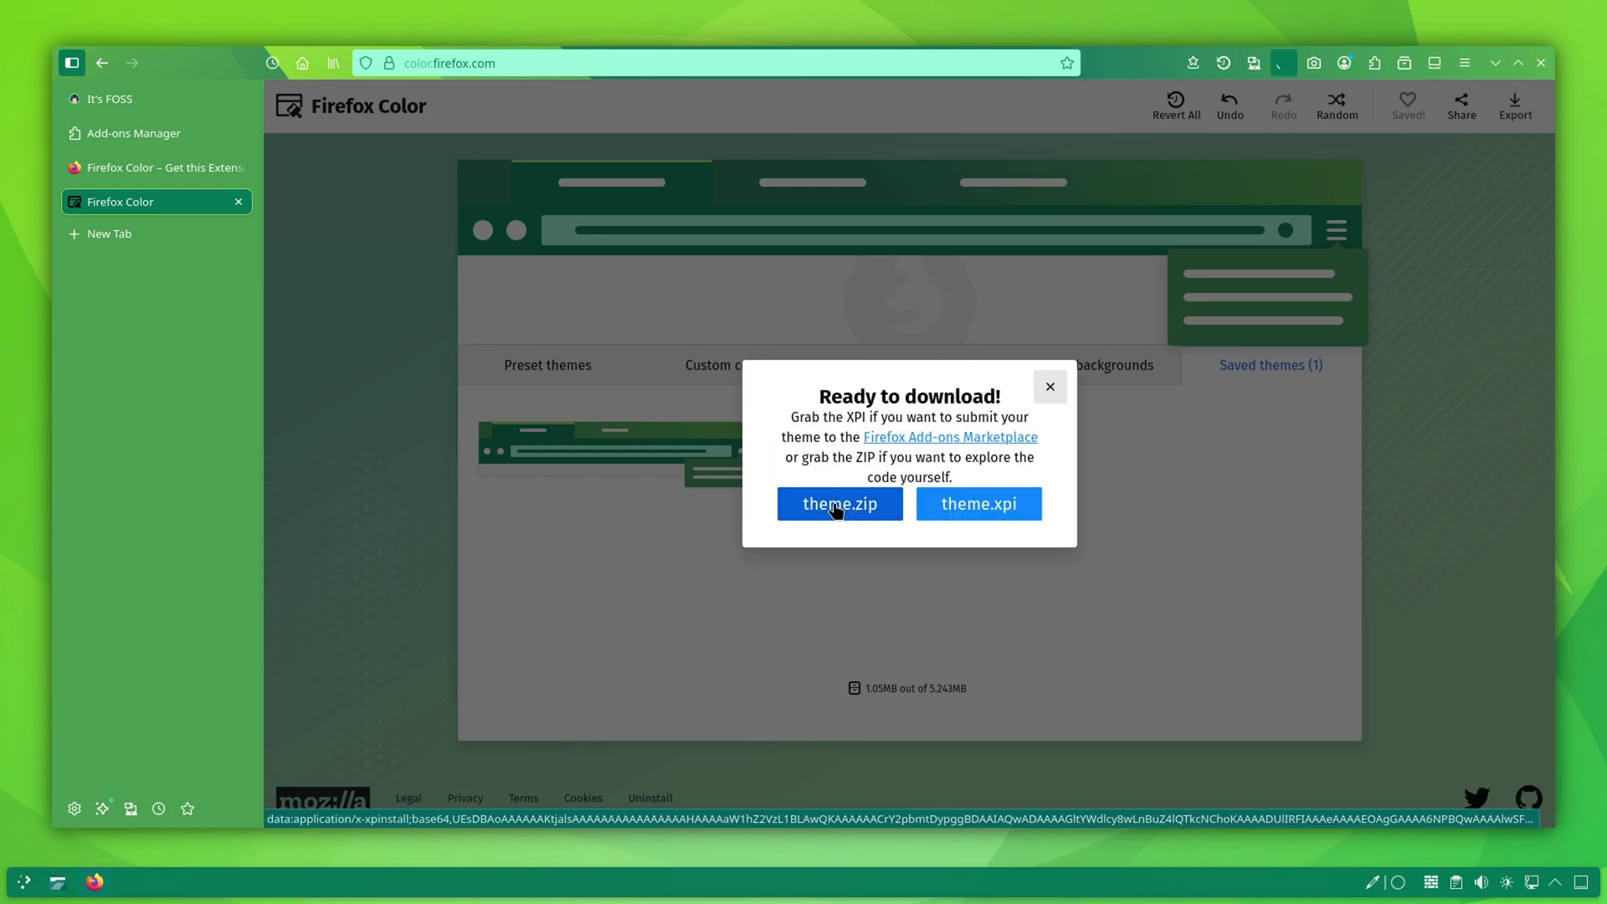
{"action": "left_click", "coordinate": [976, 507]}
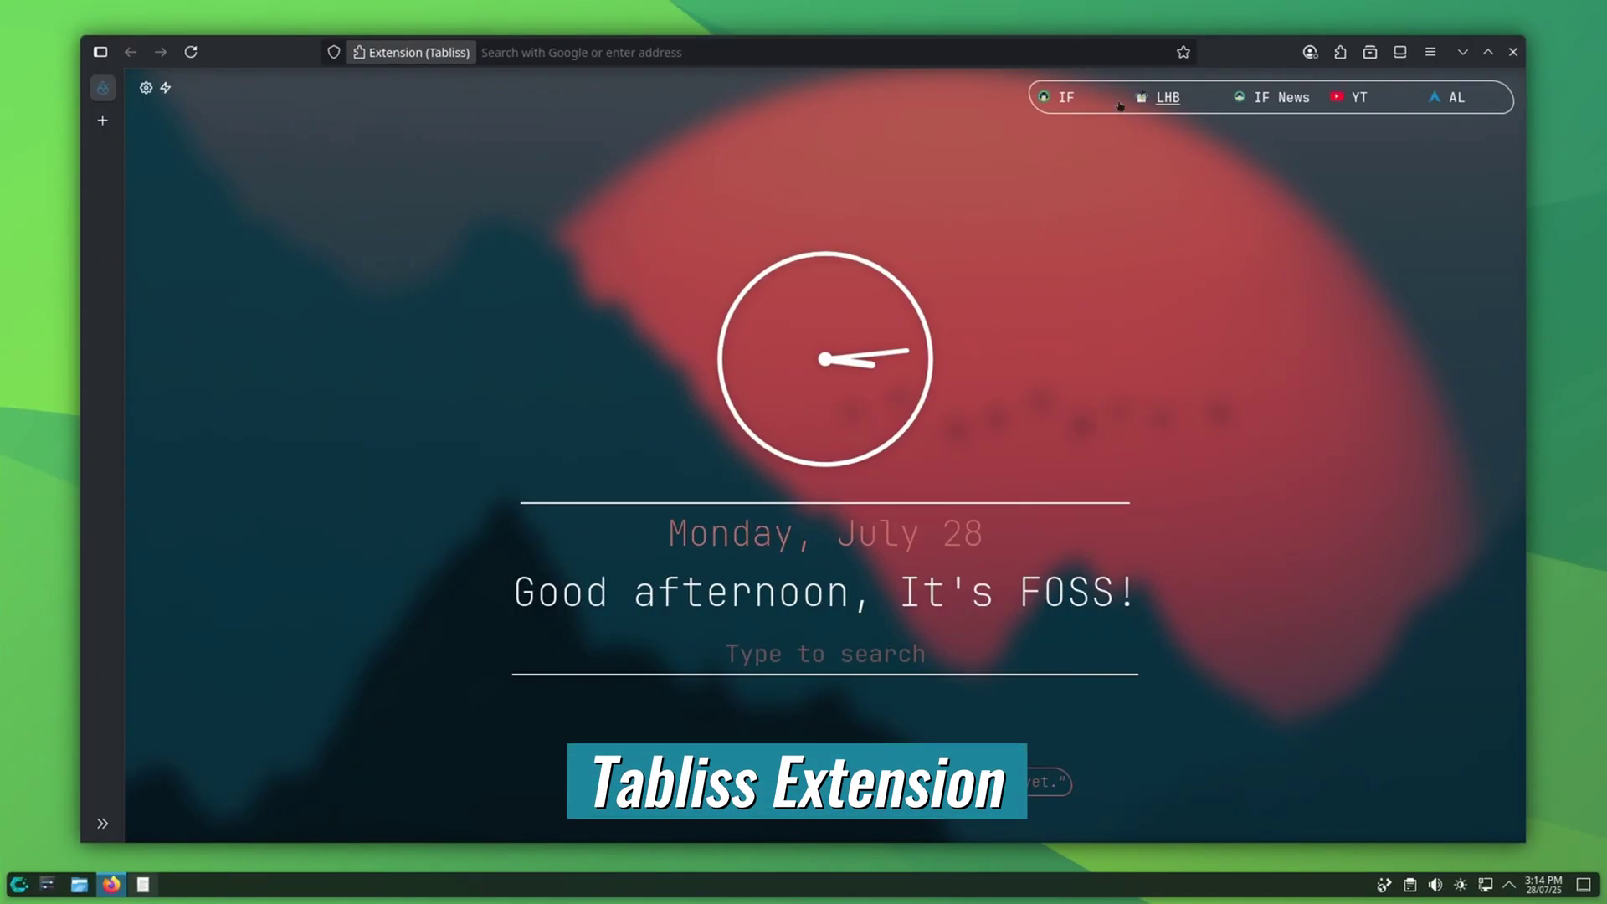
Test the It's FOSS and Linux Handbook quick links from the Tabliss page
{"action": "left_click", "coordinate": [1068, 99]}
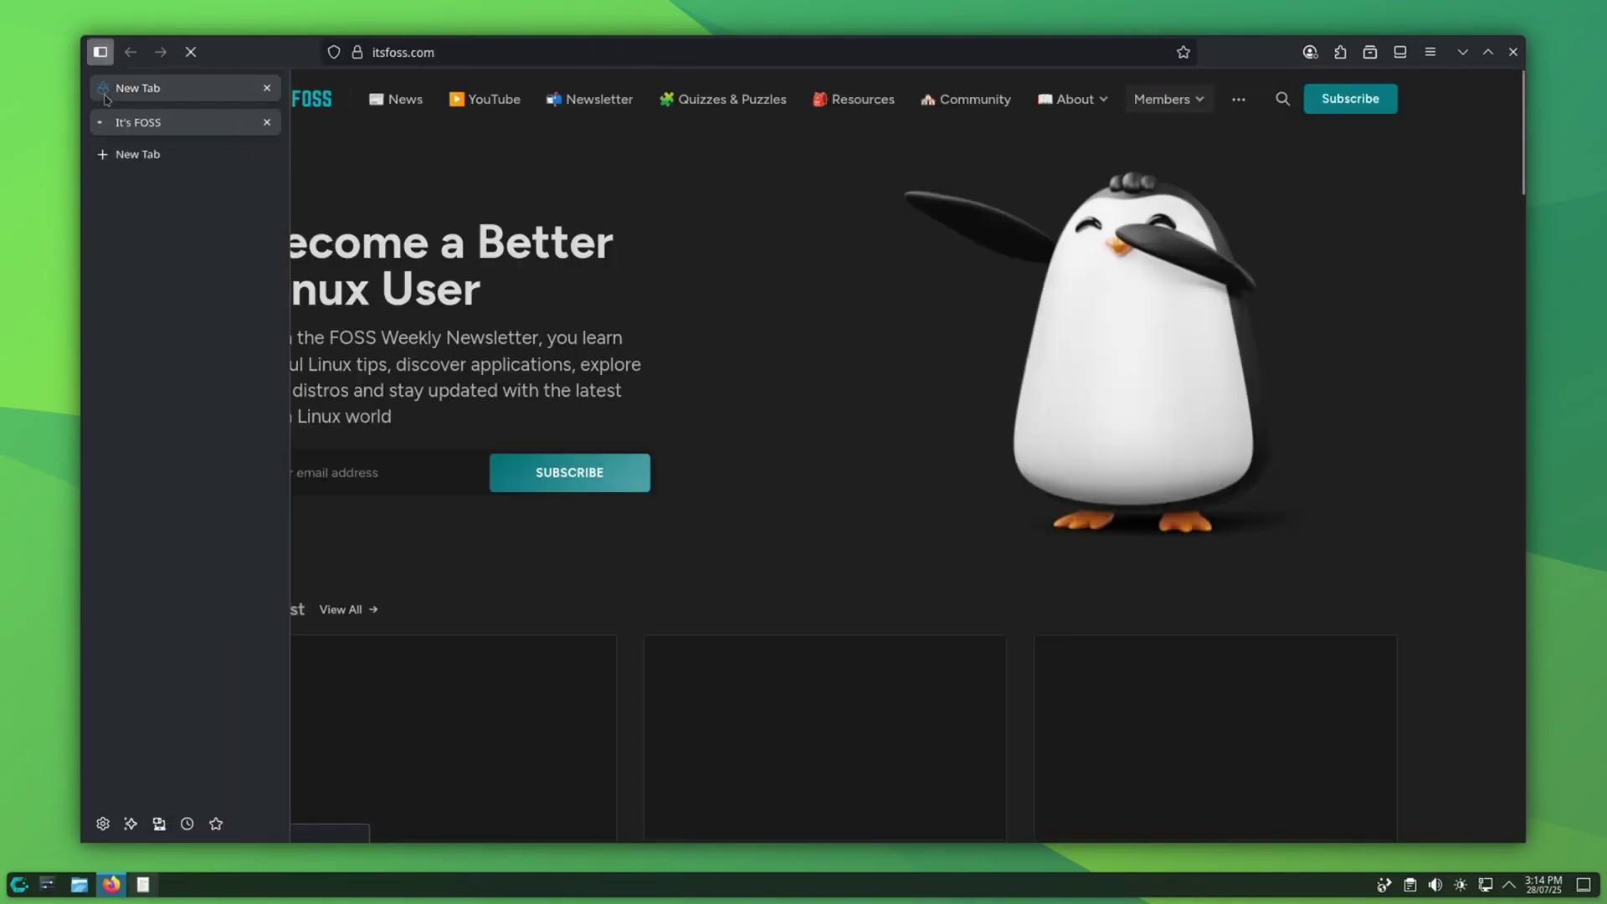
{"action": "left_click", "coordinate": [134, 127]}
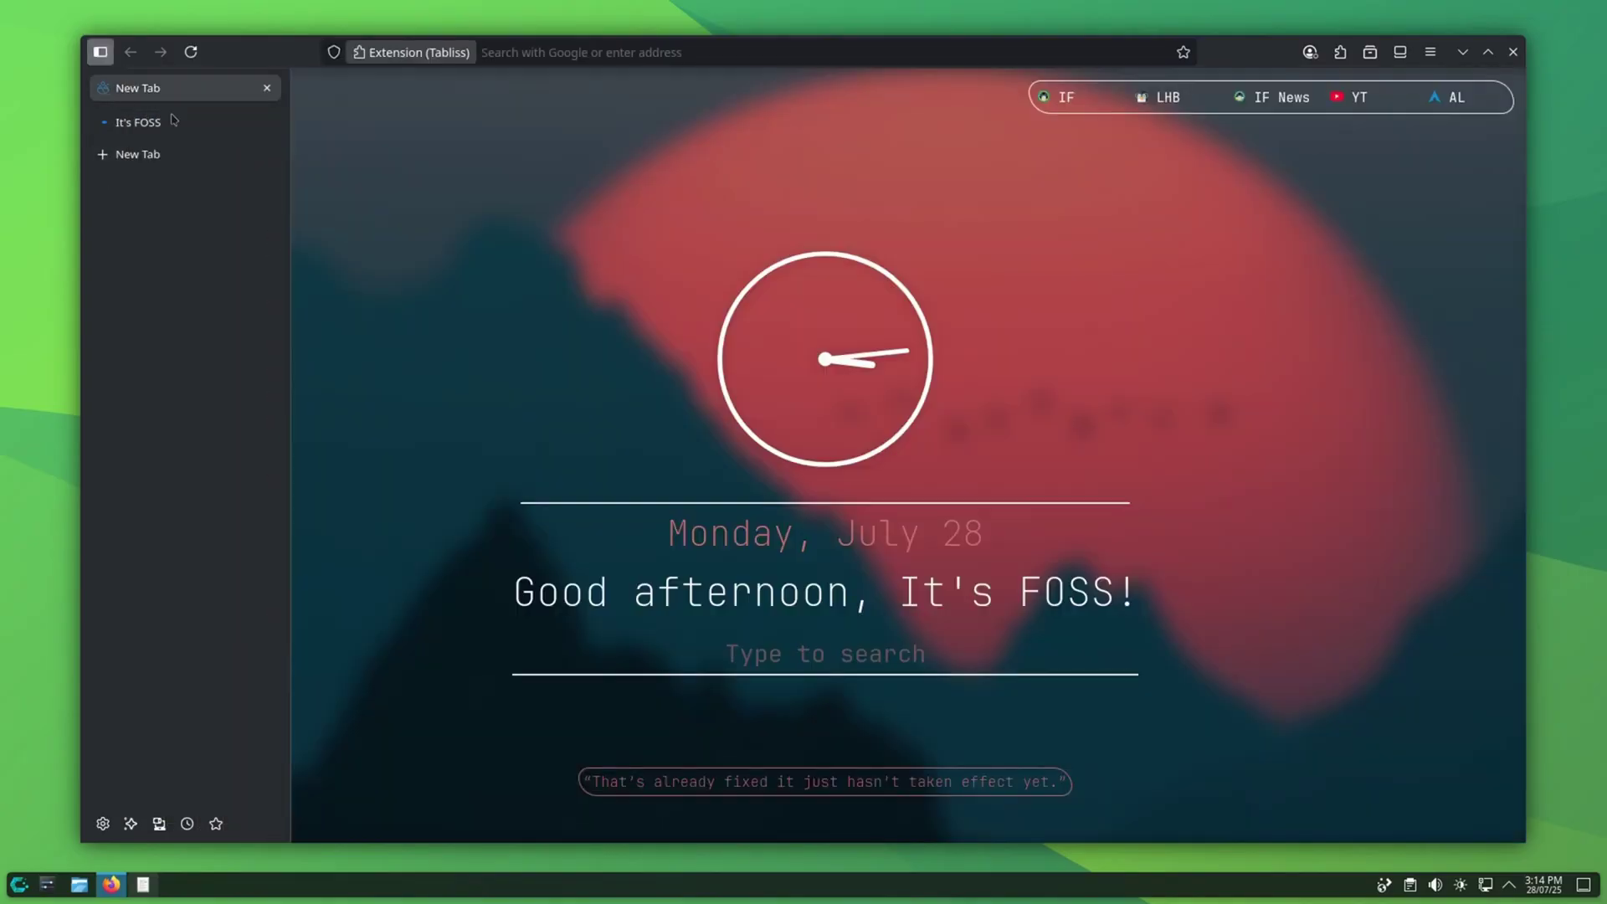
{"action": "left_click", "coordinate": [1156, 111]}
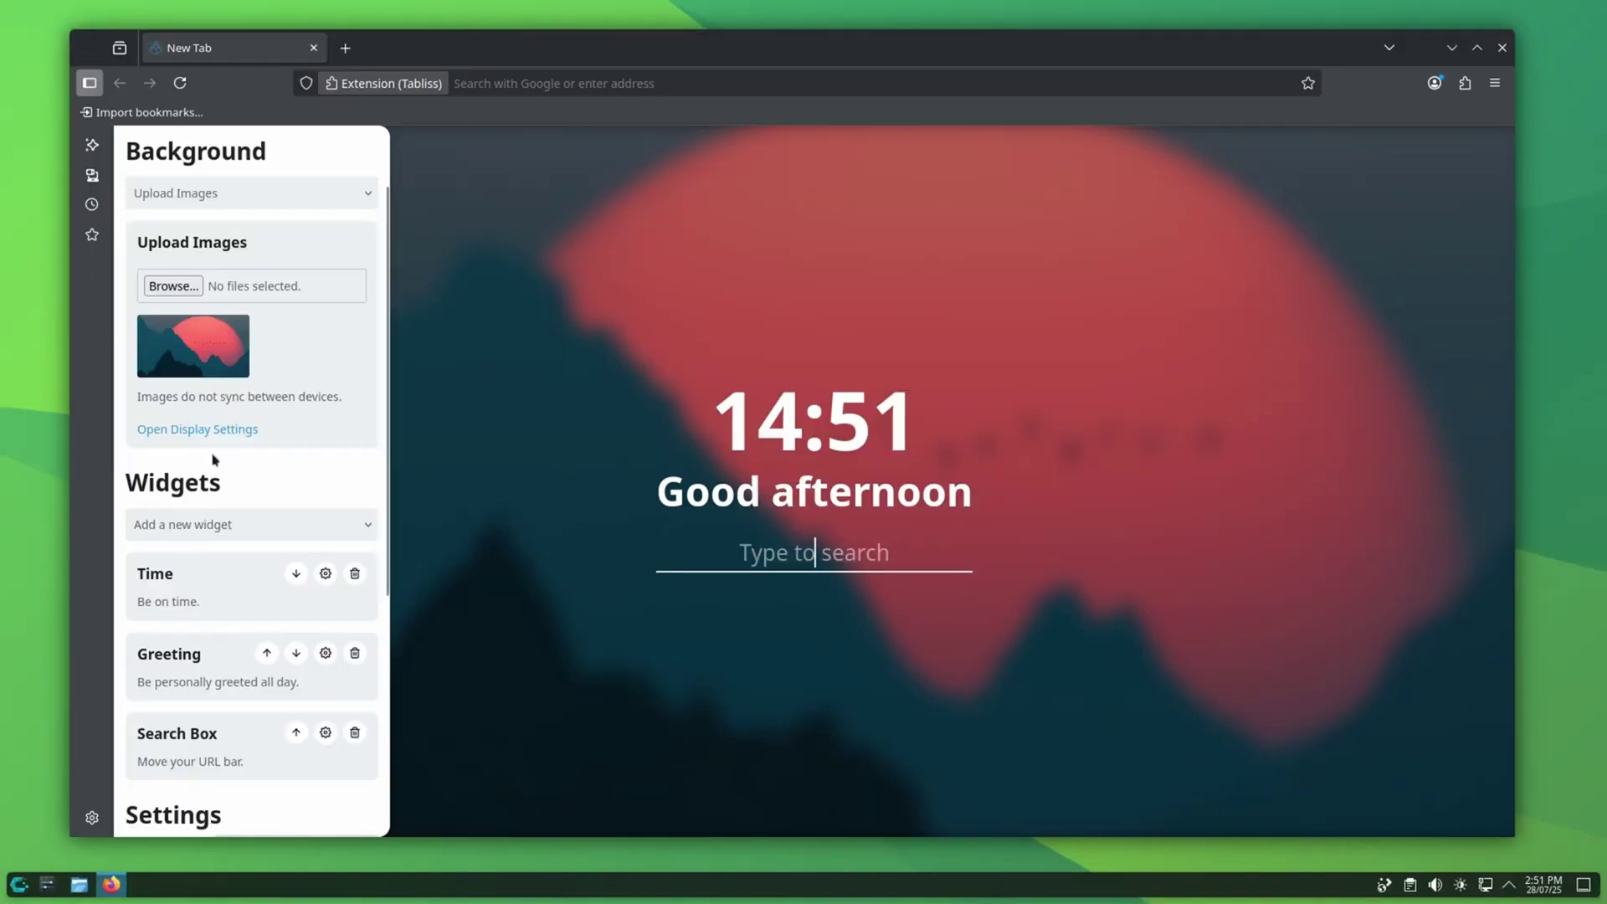
Browse the Tabliss widget list, pick a widget to add, and scroll through the settings
{"action": "left_click", "coordinate": [188, 529]}
{"action": "key", "text": "Escape"}
{"action": "left_click", "coordinate": [175, 537]}
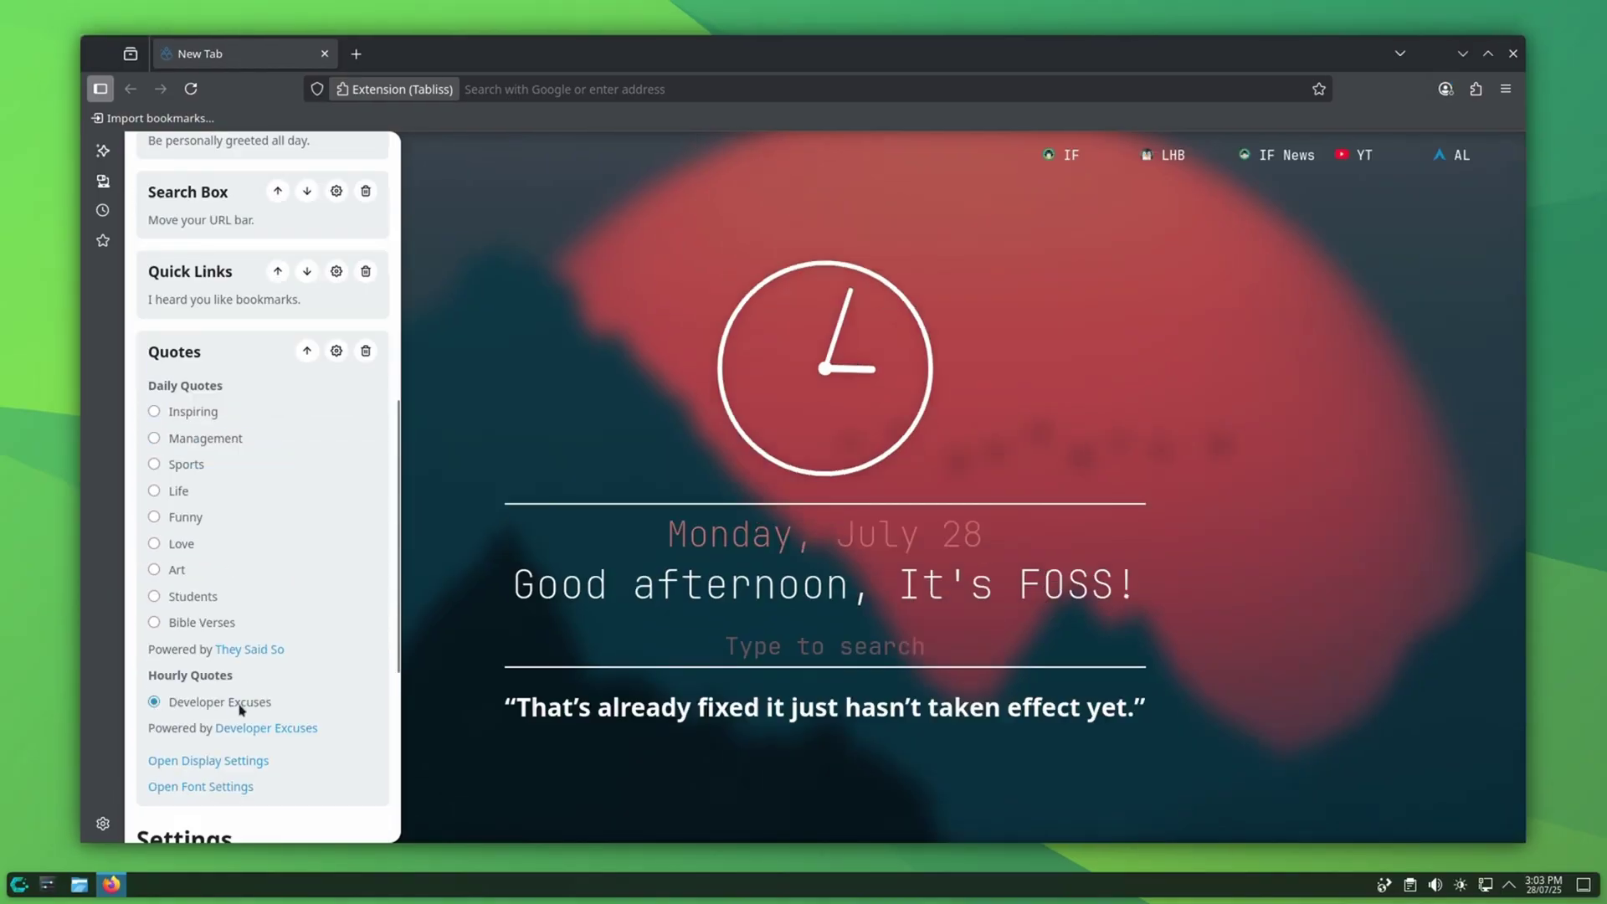
{"action": "scroll", "coordinate": [240, 710], "scroll_direction": "down", "scroll_amount": 3}
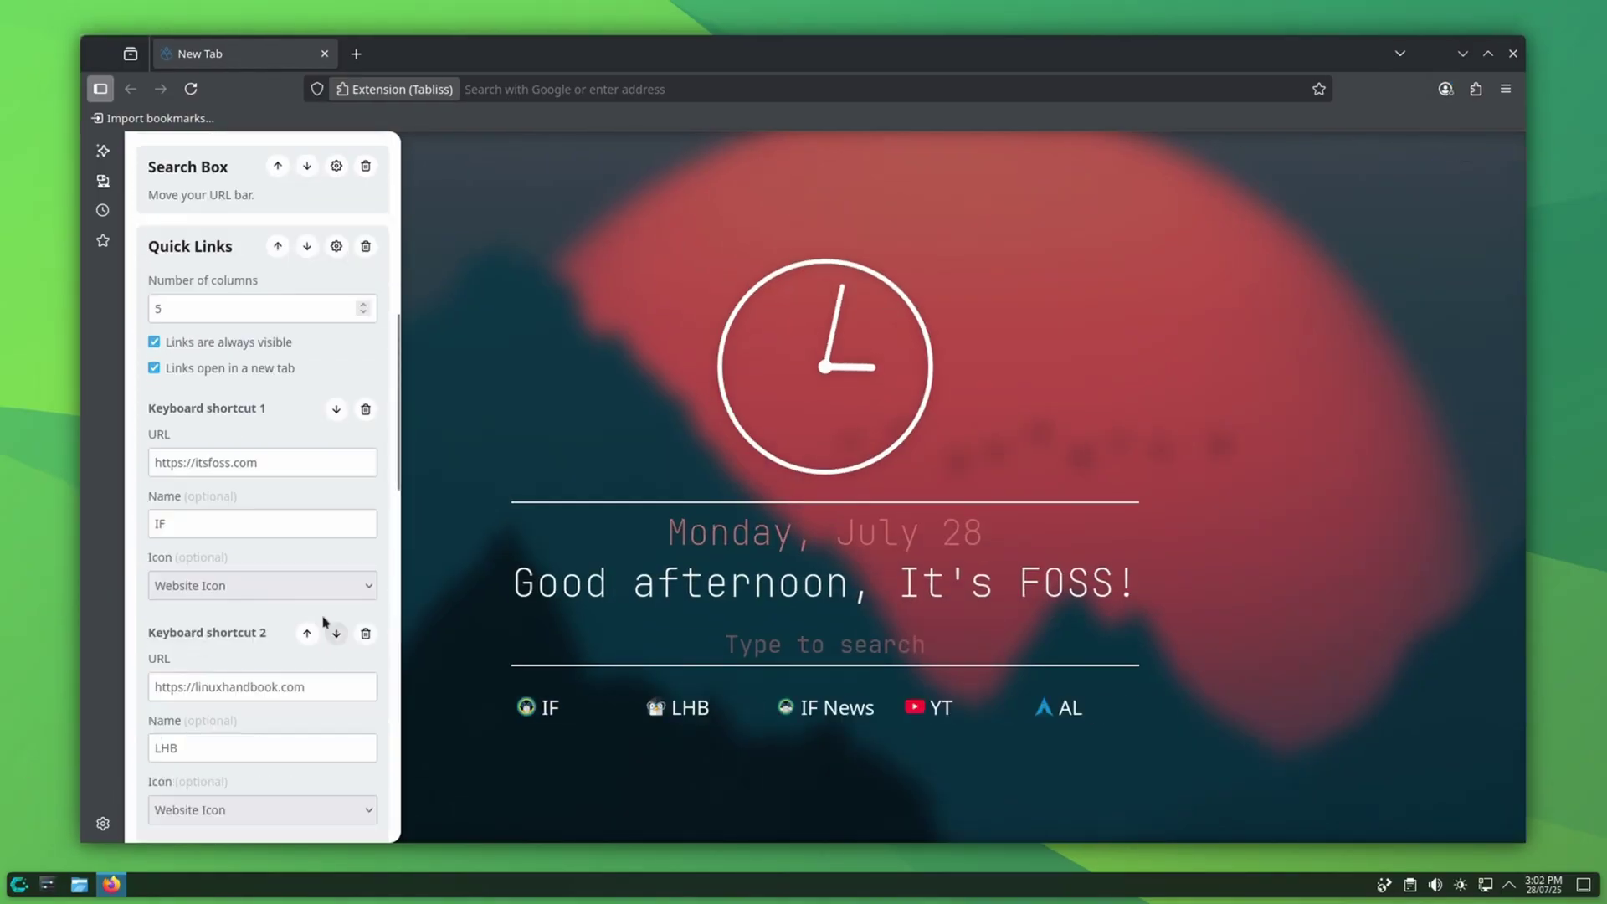
{"action": "scroll", "coordinate": [285, 566], "scroll_direction": "down", "scroll_amount": 10}
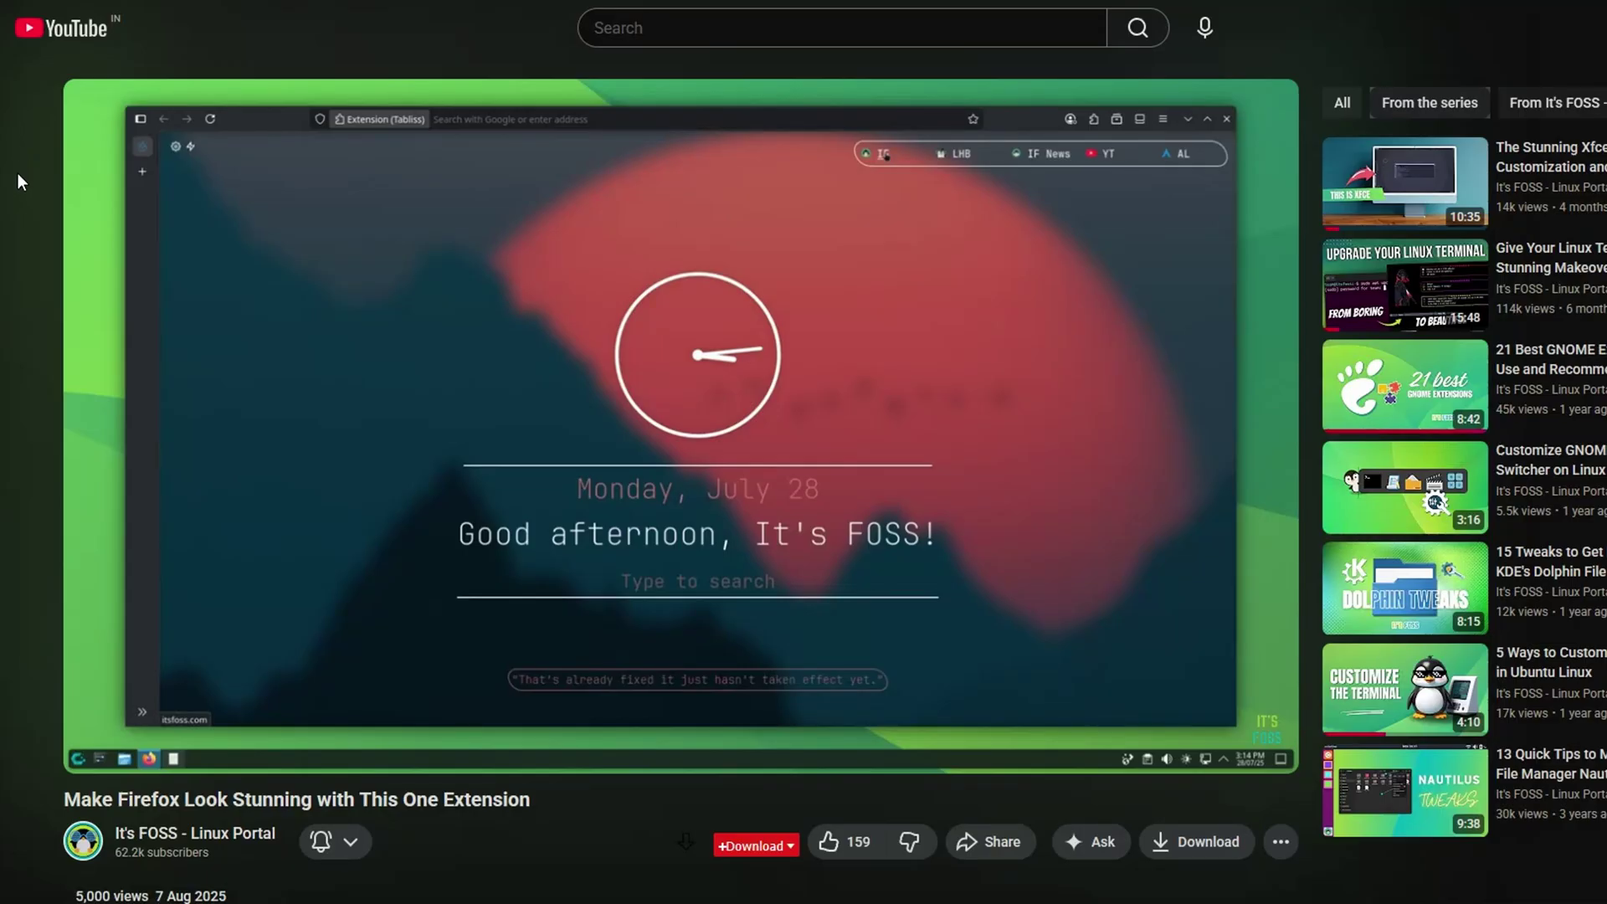
{"action": "scroll", "coordinate": [101, 234], "scroll_direction": "down", "scroll_amount": 4}
{"action": "scroll", "coordinate": [623, 692], "scroll_direction": "up", "scroll_amount": 4}
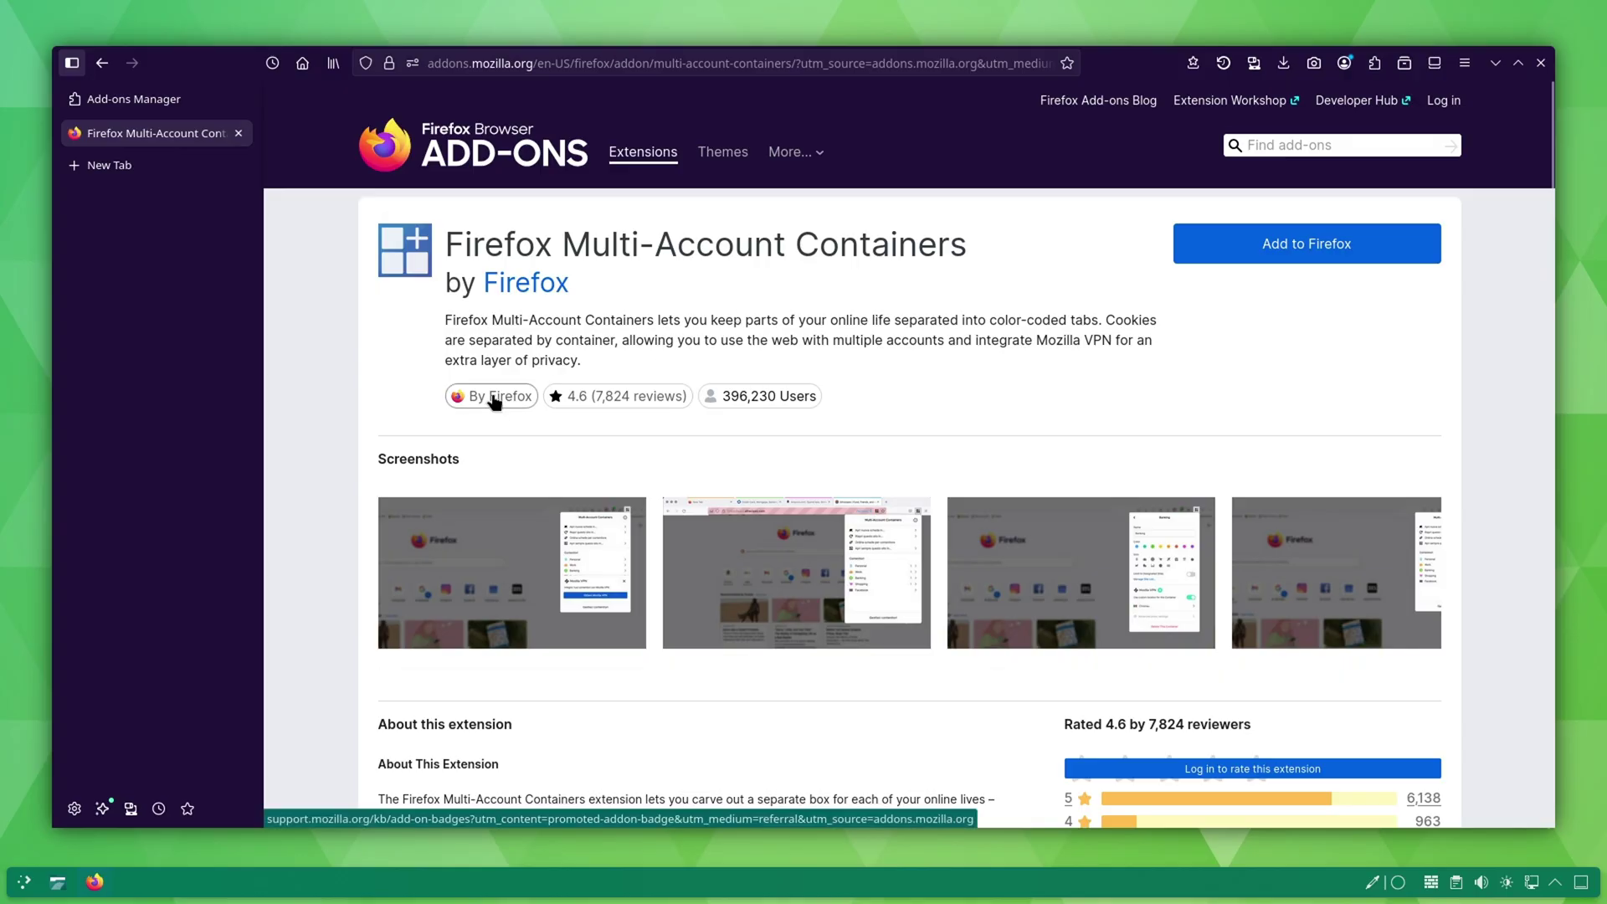
Install the Multi-Account Containers extension and grant its permissions
{"action": "mouse_move", "coordinate": [493, 398]}
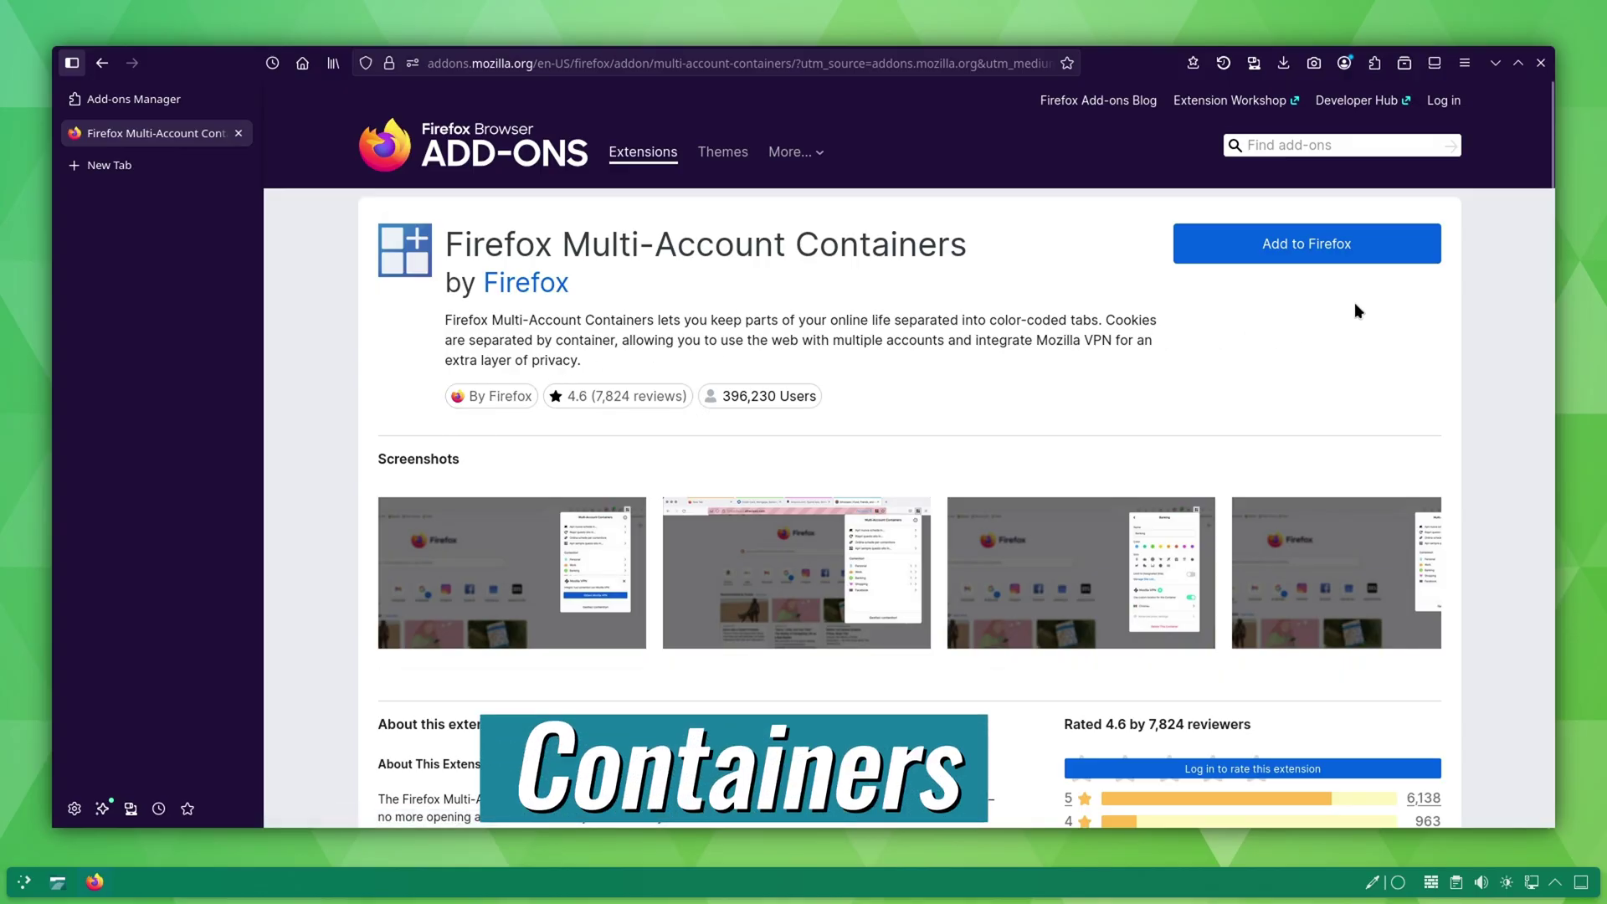
{"action": "left_click", "coordinate": [1334, 250]}
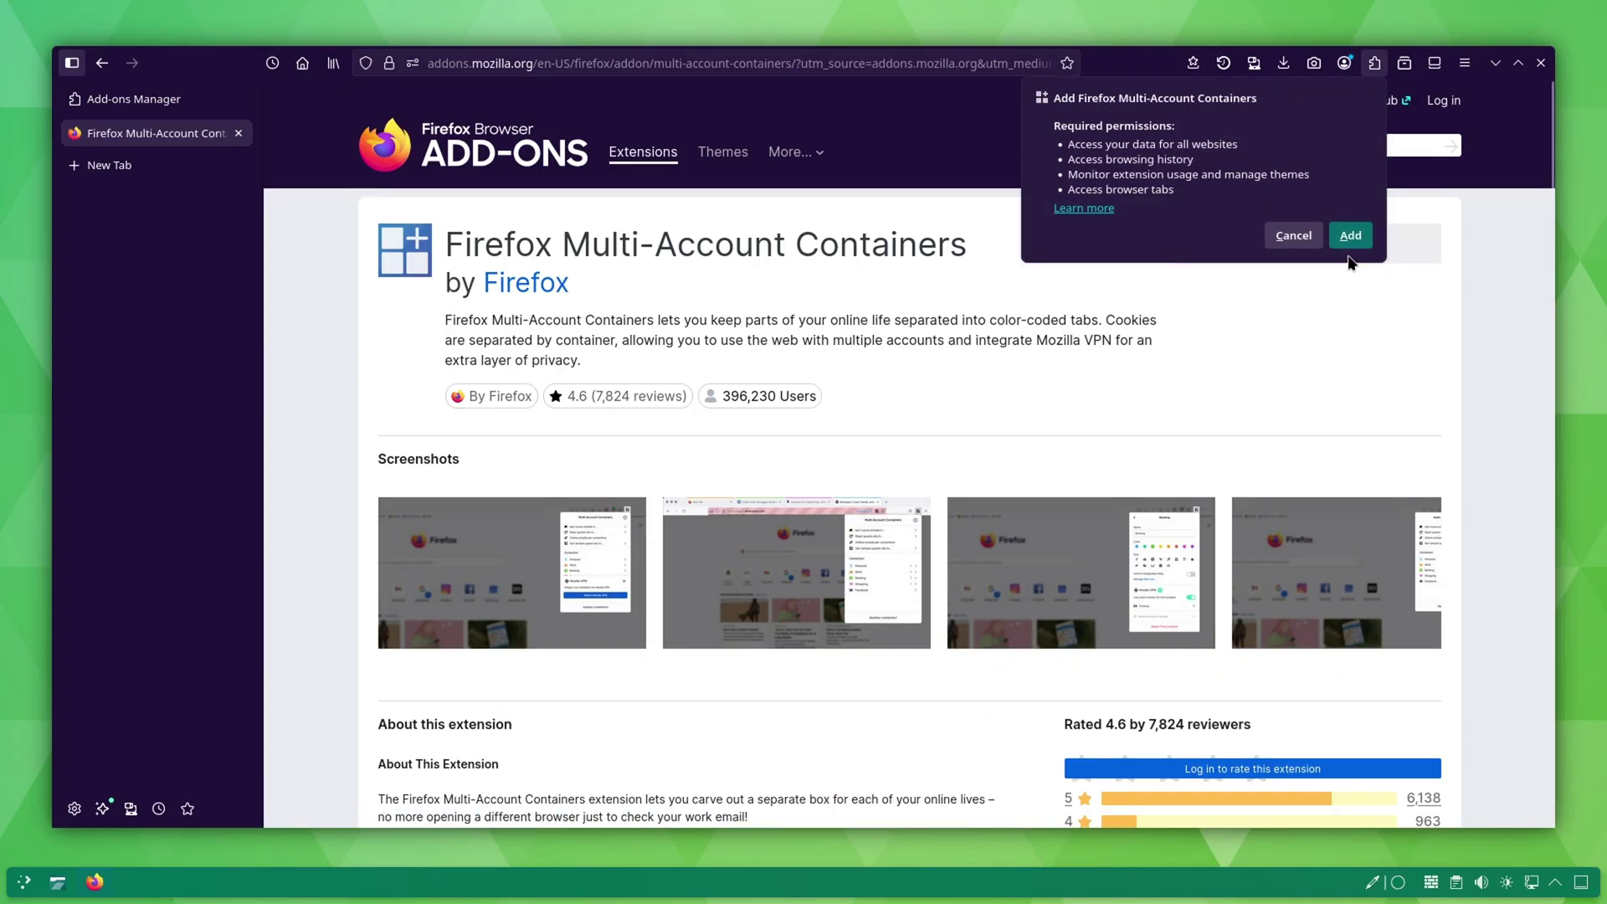
{"action": "left_click", "coordinate": [1350, 238]}
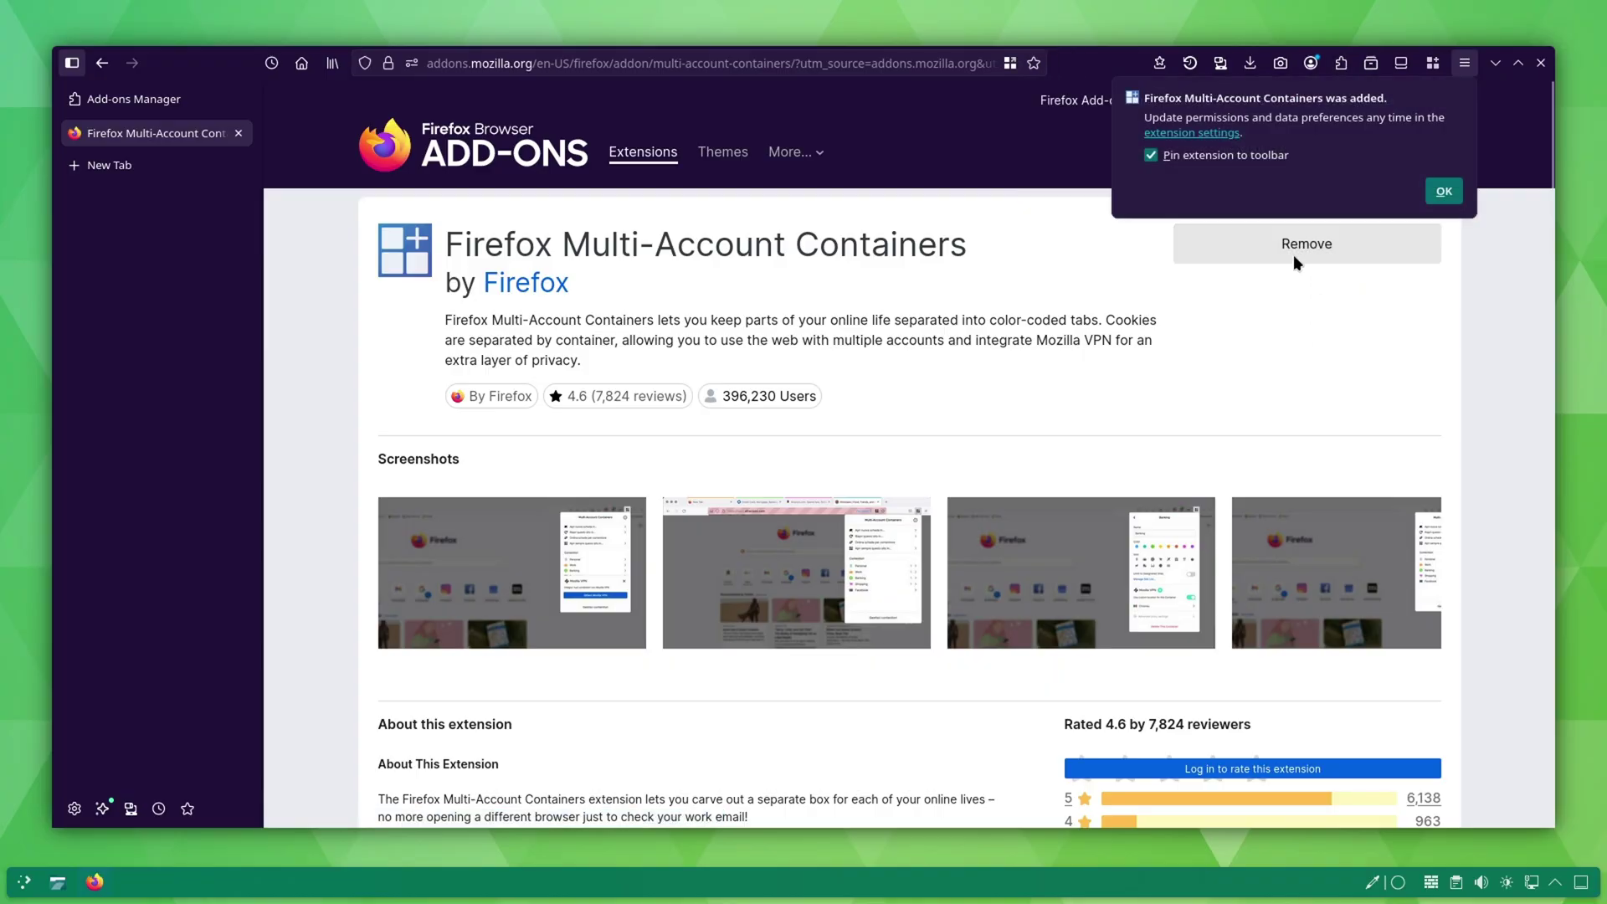
{"action": "left_click", "coordinate": [1443, 191]}
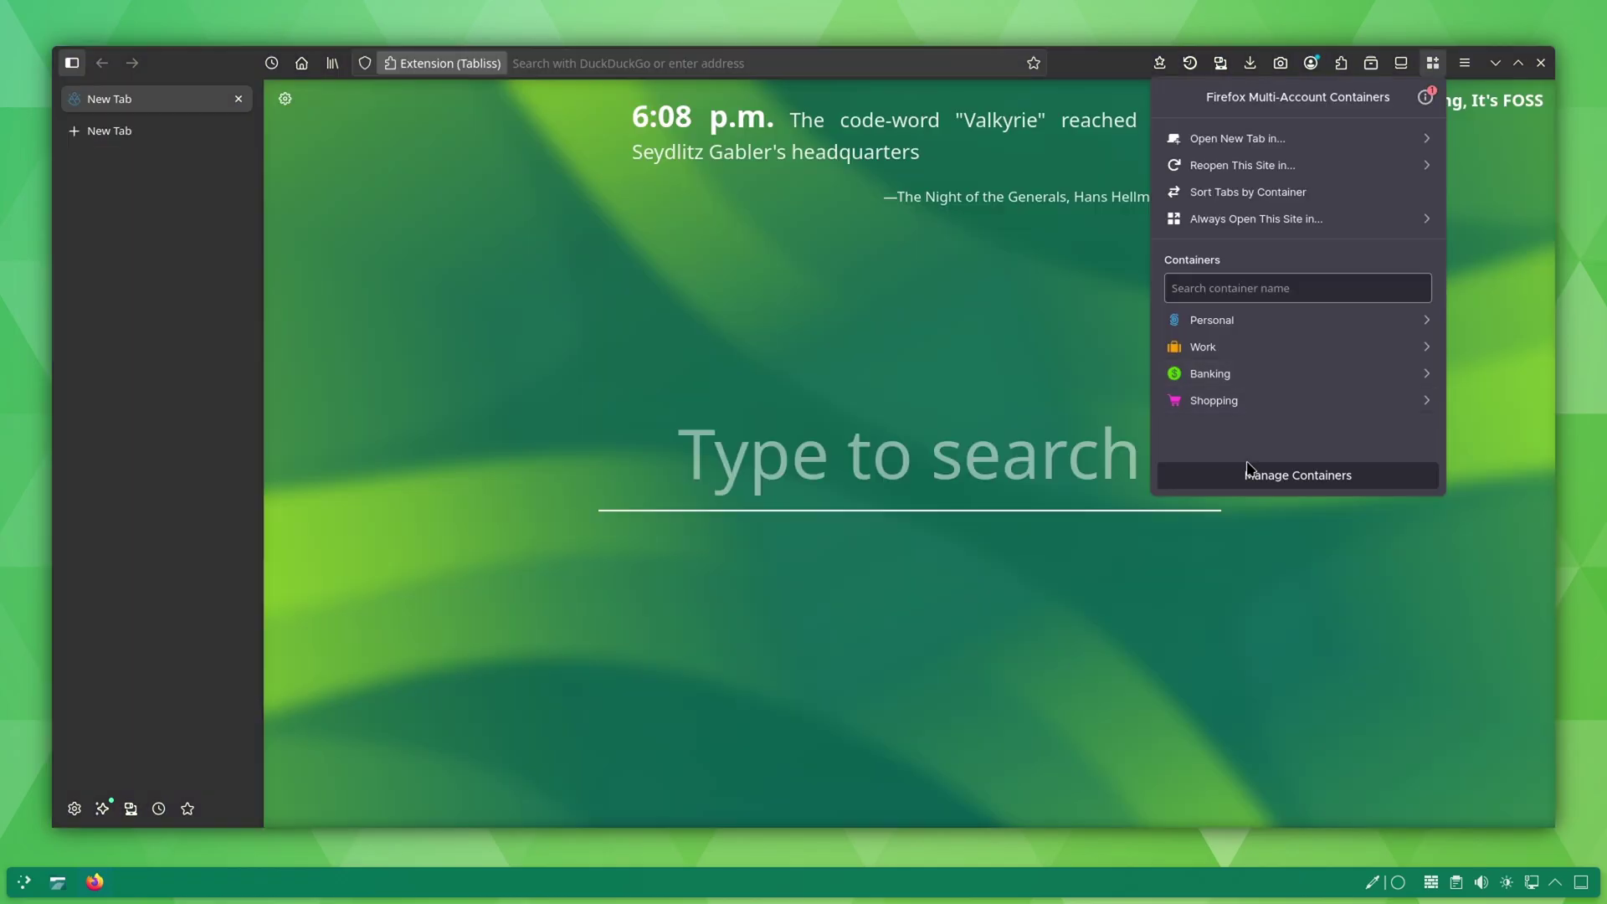
Create a new blue container named 'Google'
{"action": "left_click", "coordinate": [1255, 477]}
{"action": "left_click", "coordinate": [1223, 138]}
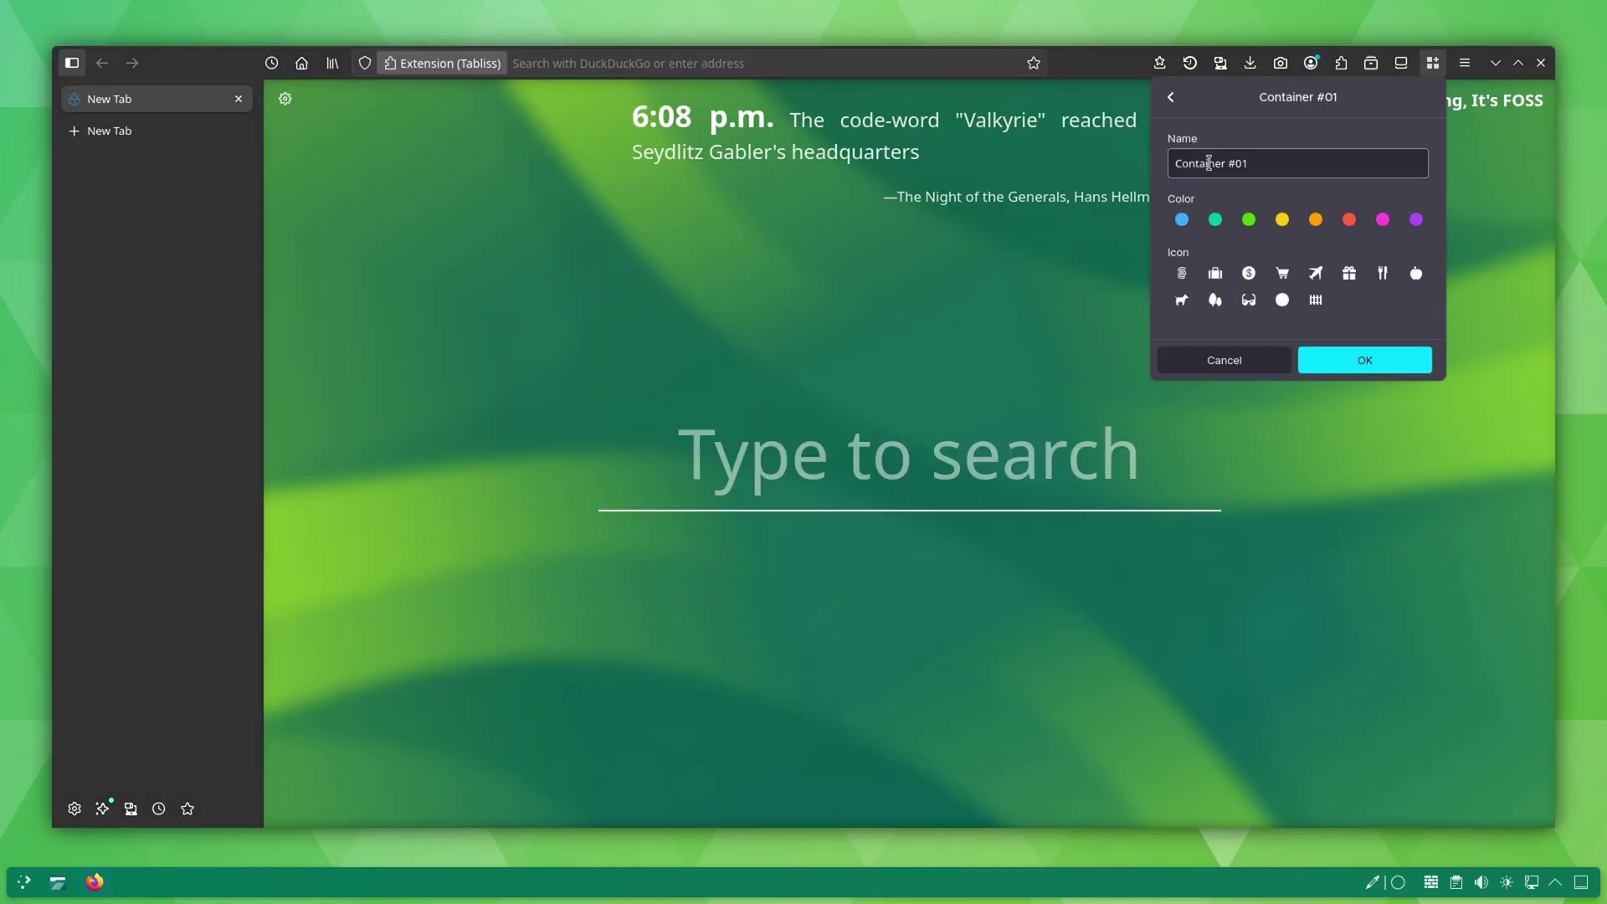
{"action": "left_click_drag", "start_coordinate": [1175, 164], "coordinate": [1209, 163]}
{"action": "type", "text": "Google"}
{"action": "left_click", "coordinate": [1182, 219]}
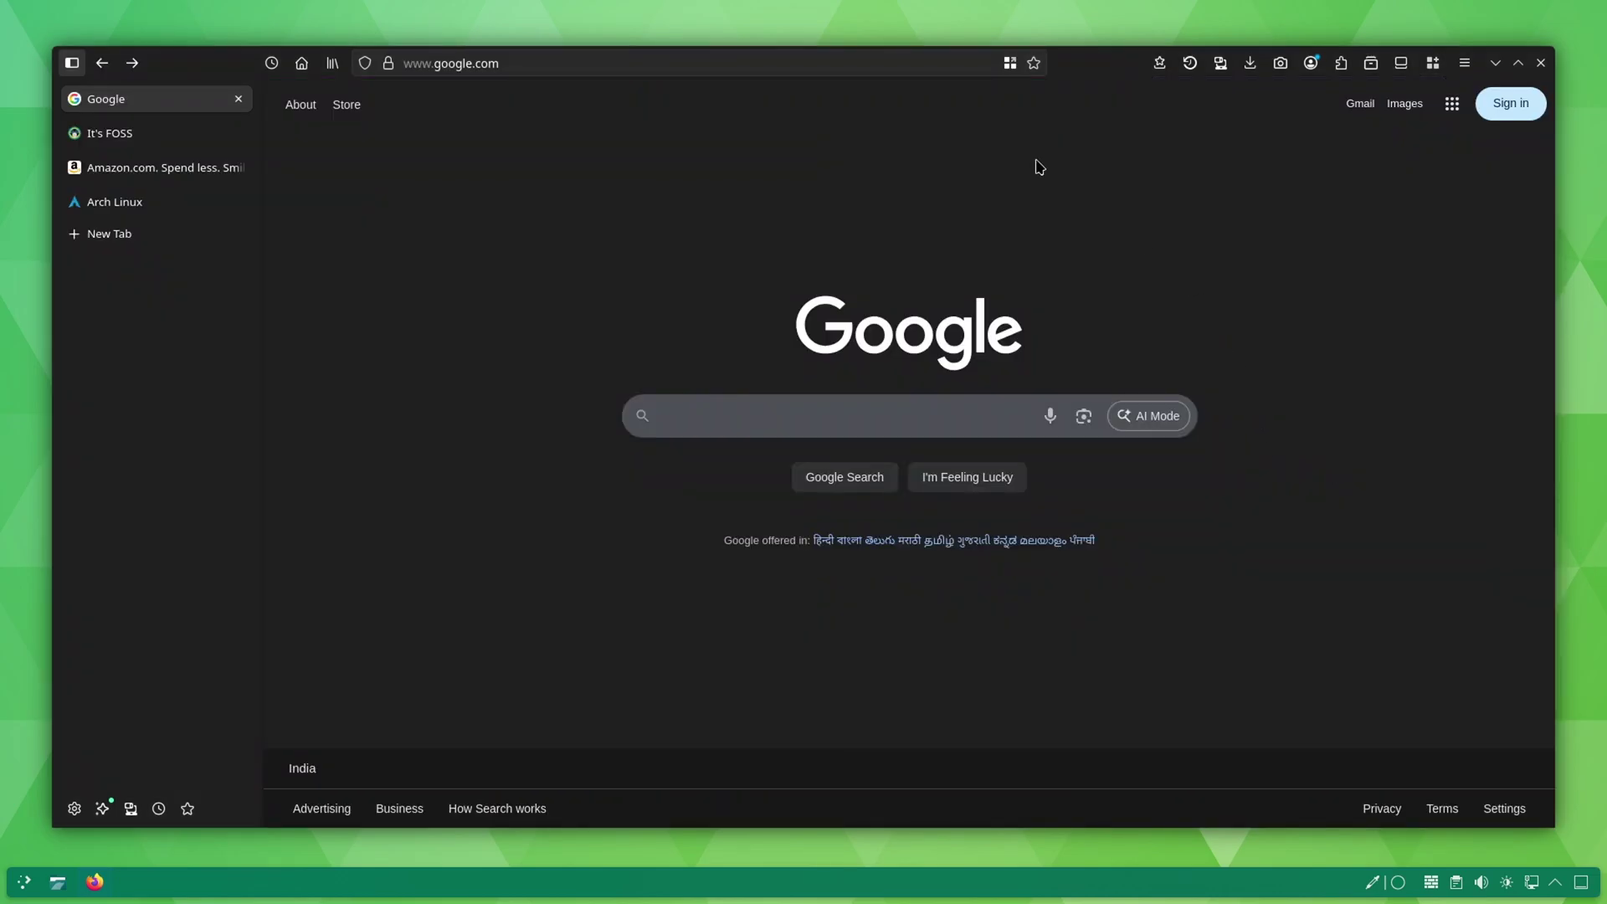
Always open Google, It's FOSS and Amazon in the Google, Learn and Shopping containers
{"action": "left_click", "coordinate": [1009, 64]}
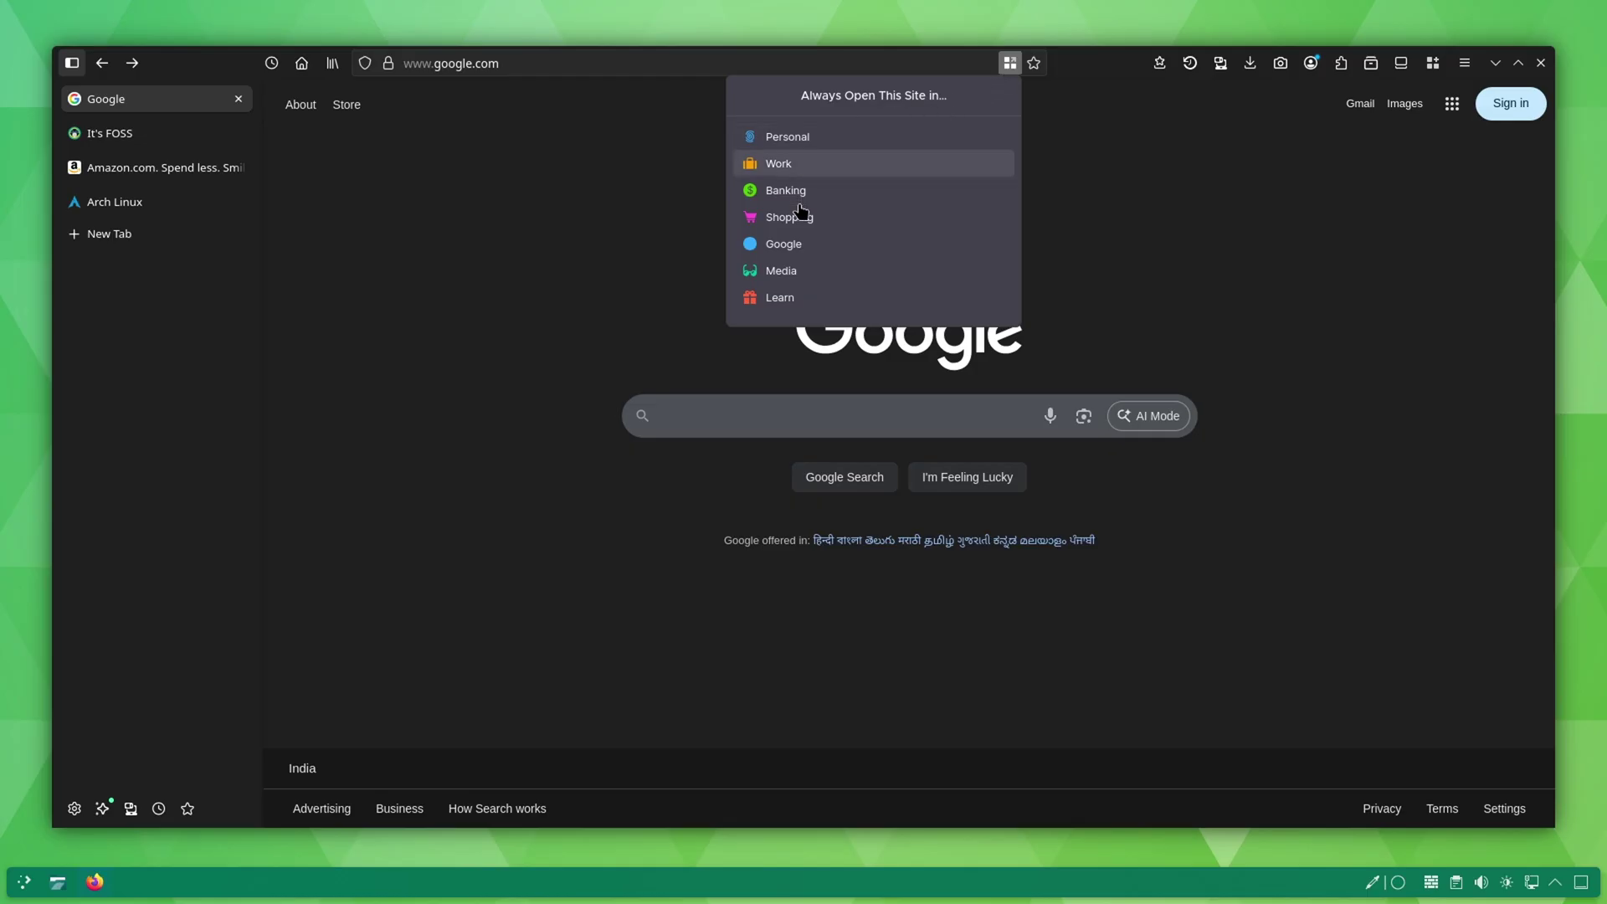
{"action": "left_click", "coordinate": [792, 244]}
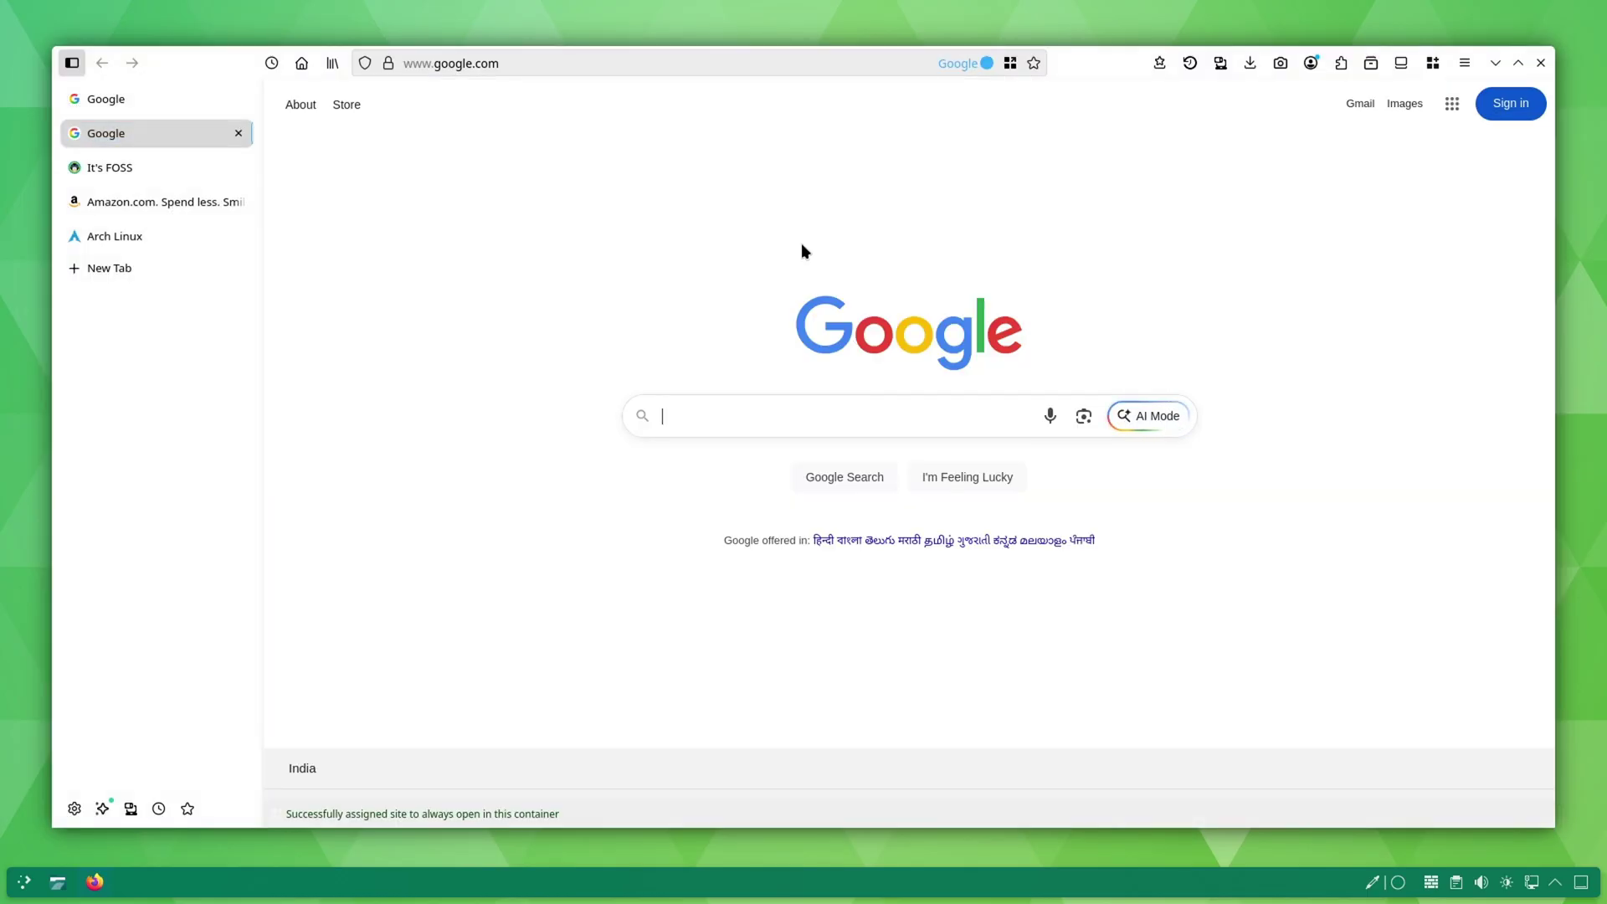
{"action": "left_click", "coordinate": [177, 182]}
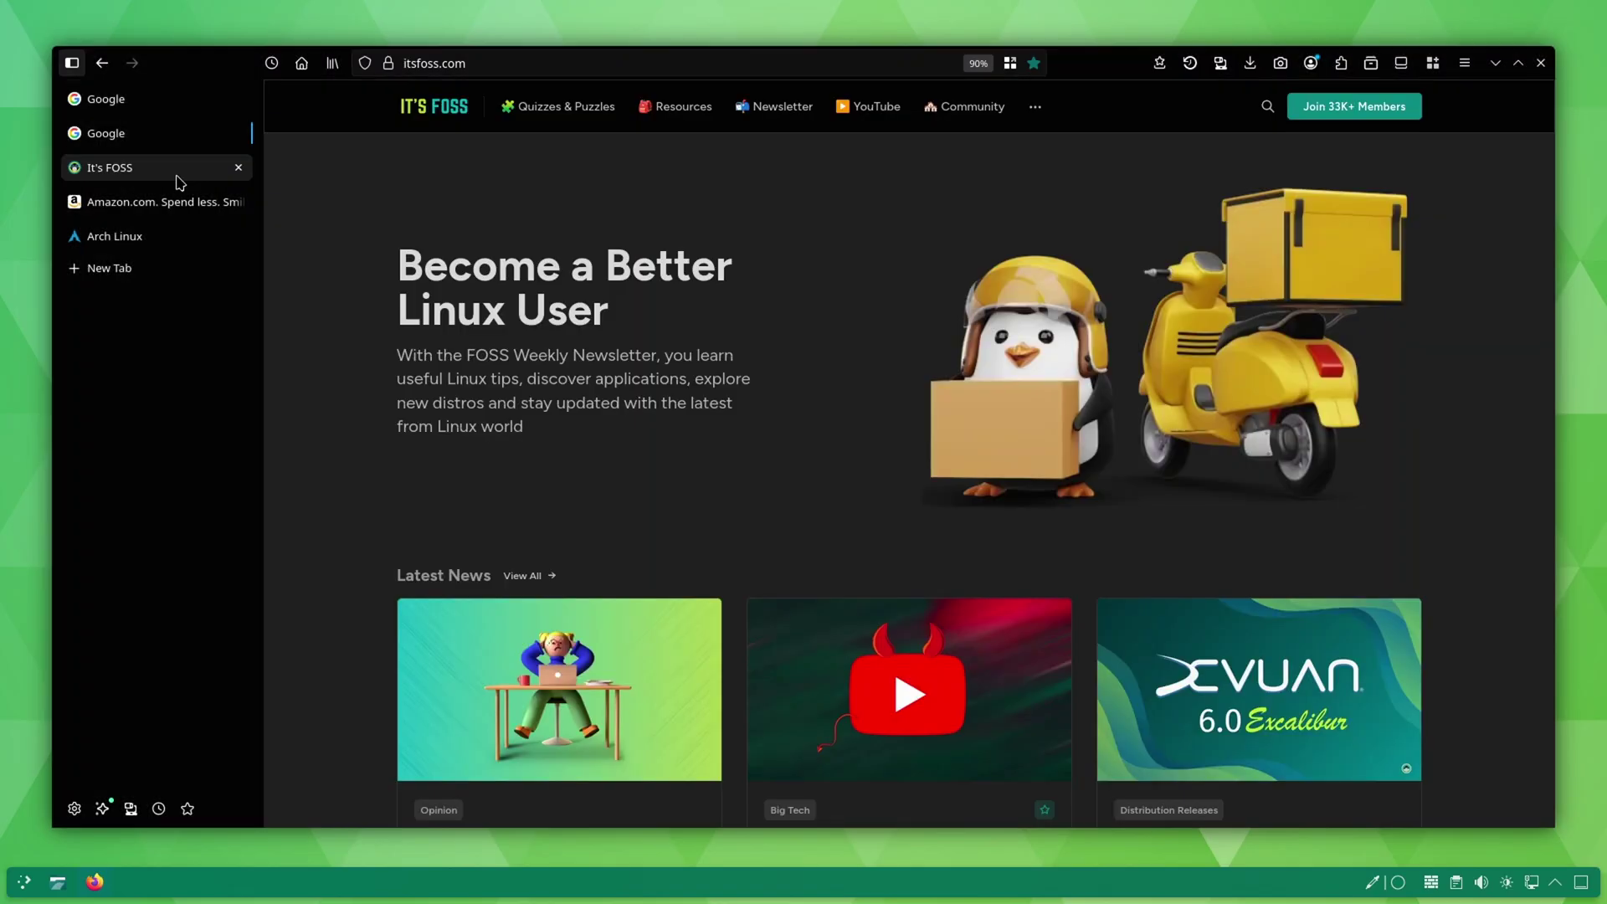
{"action": "left_click", "coordinate": [1010, 63]}
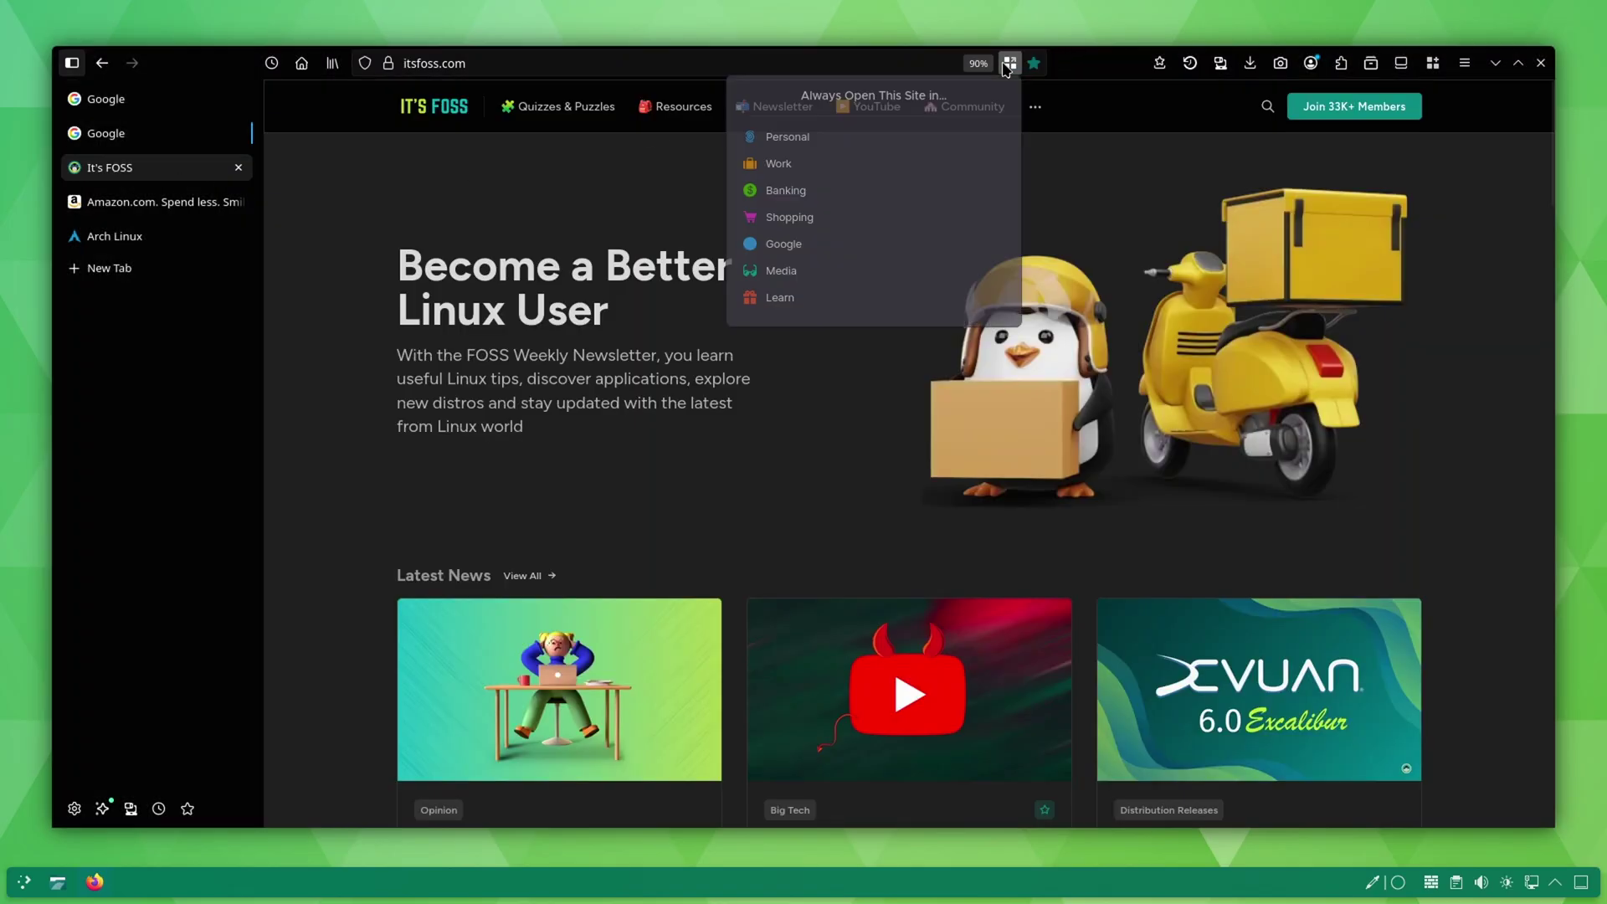
{"action": "left_click", "coordinate": [783, 298]}
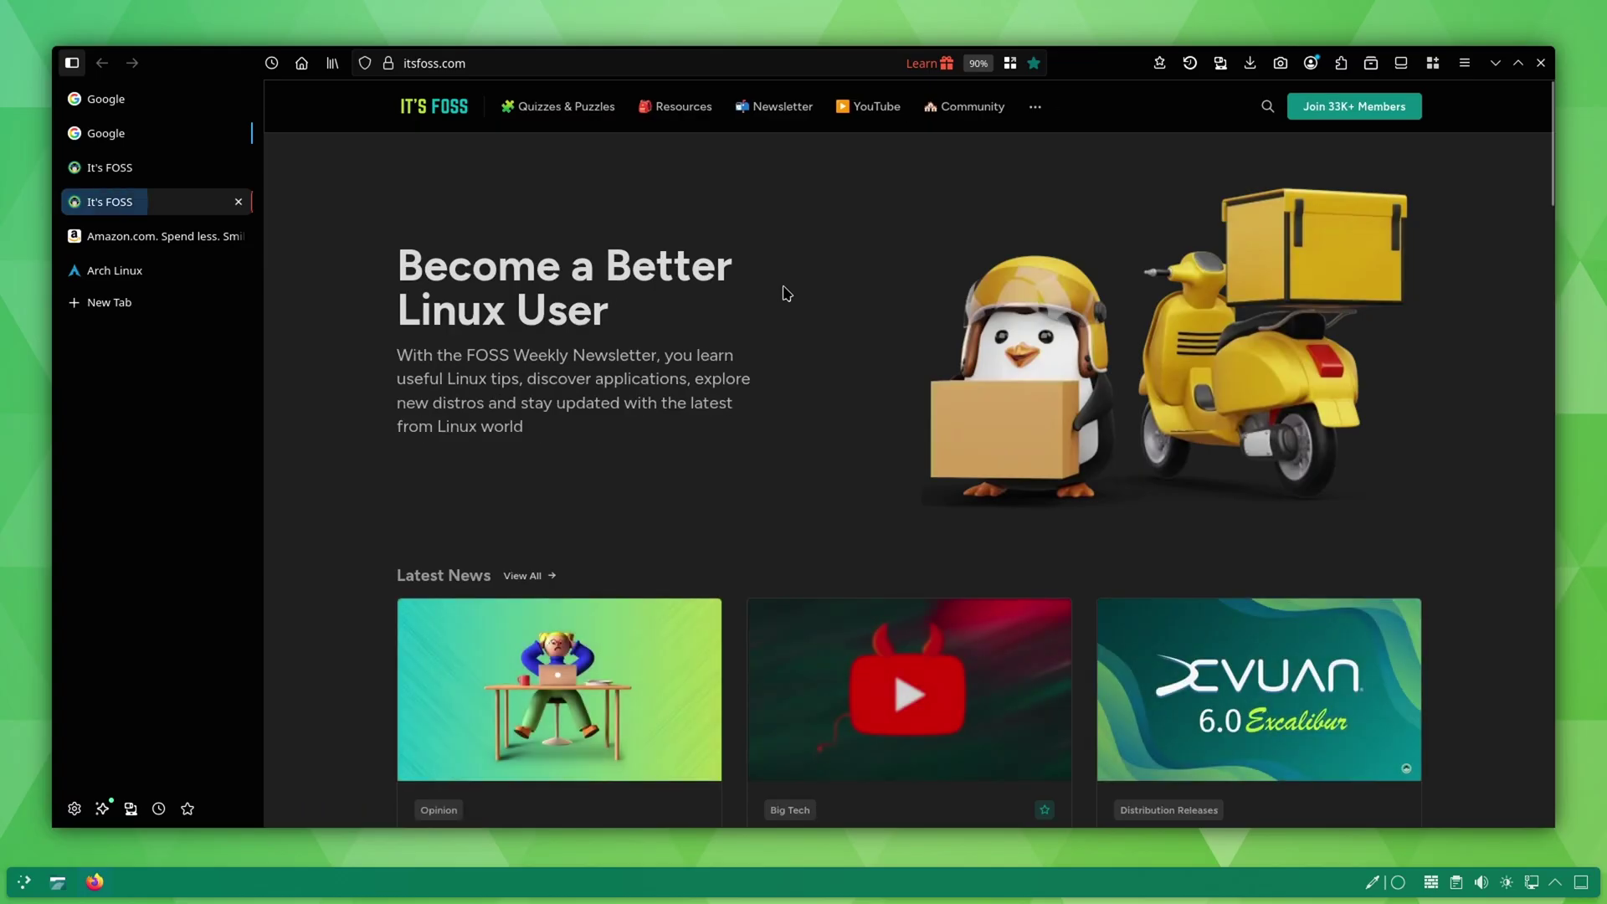
{"action": "left_click", "coordinate": [108, 239]}
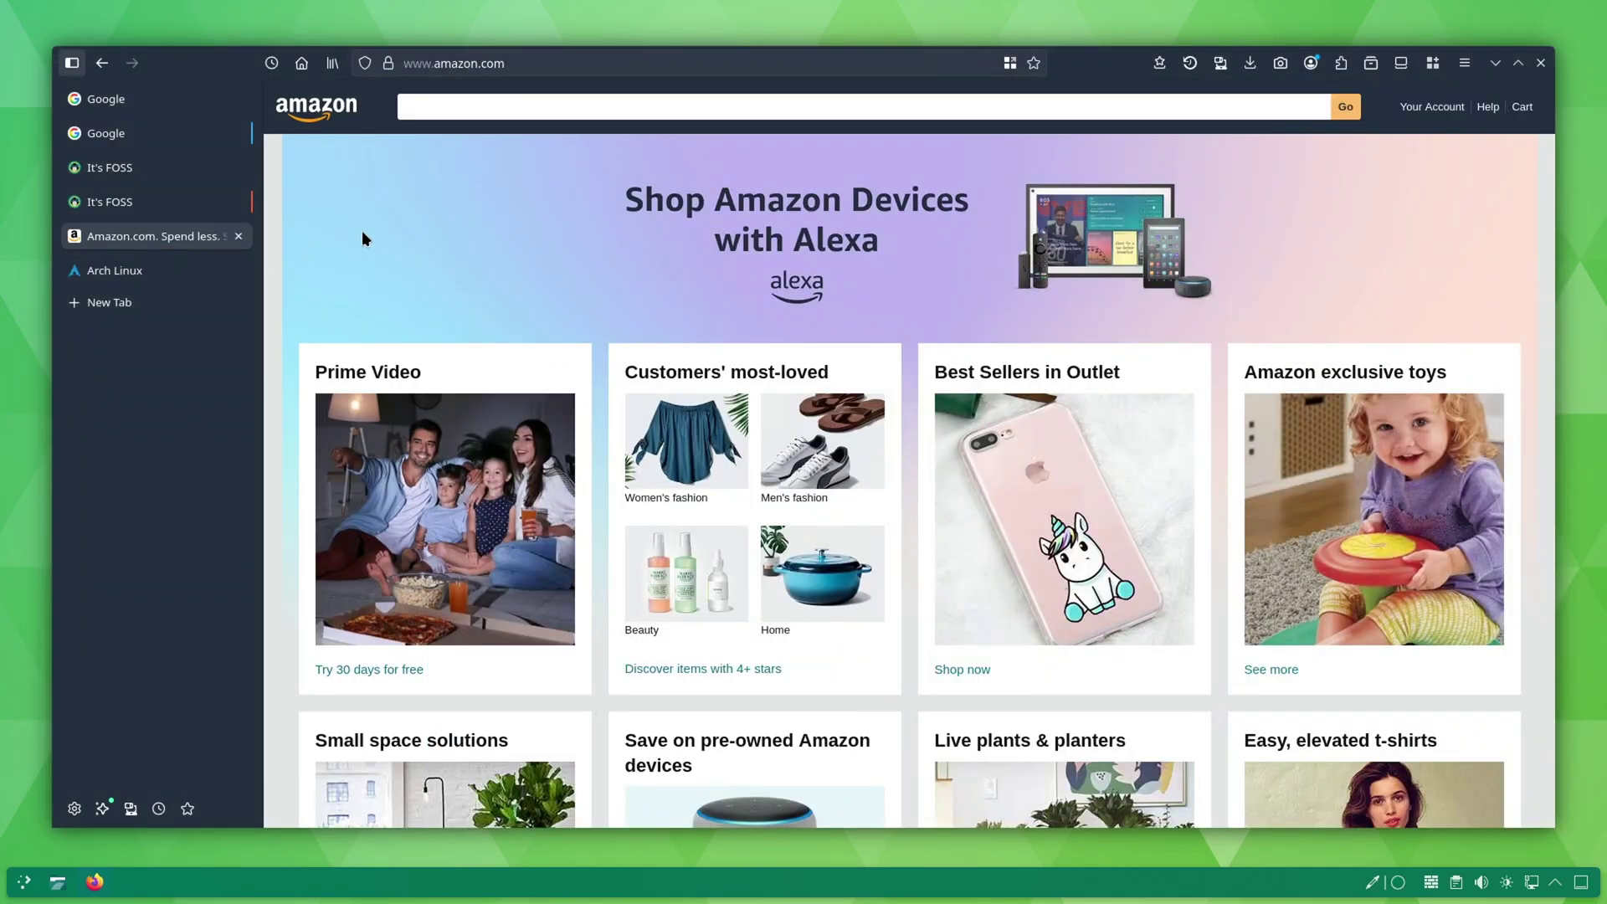
{"action": "left_click", "coordinate": [1007, 65]}
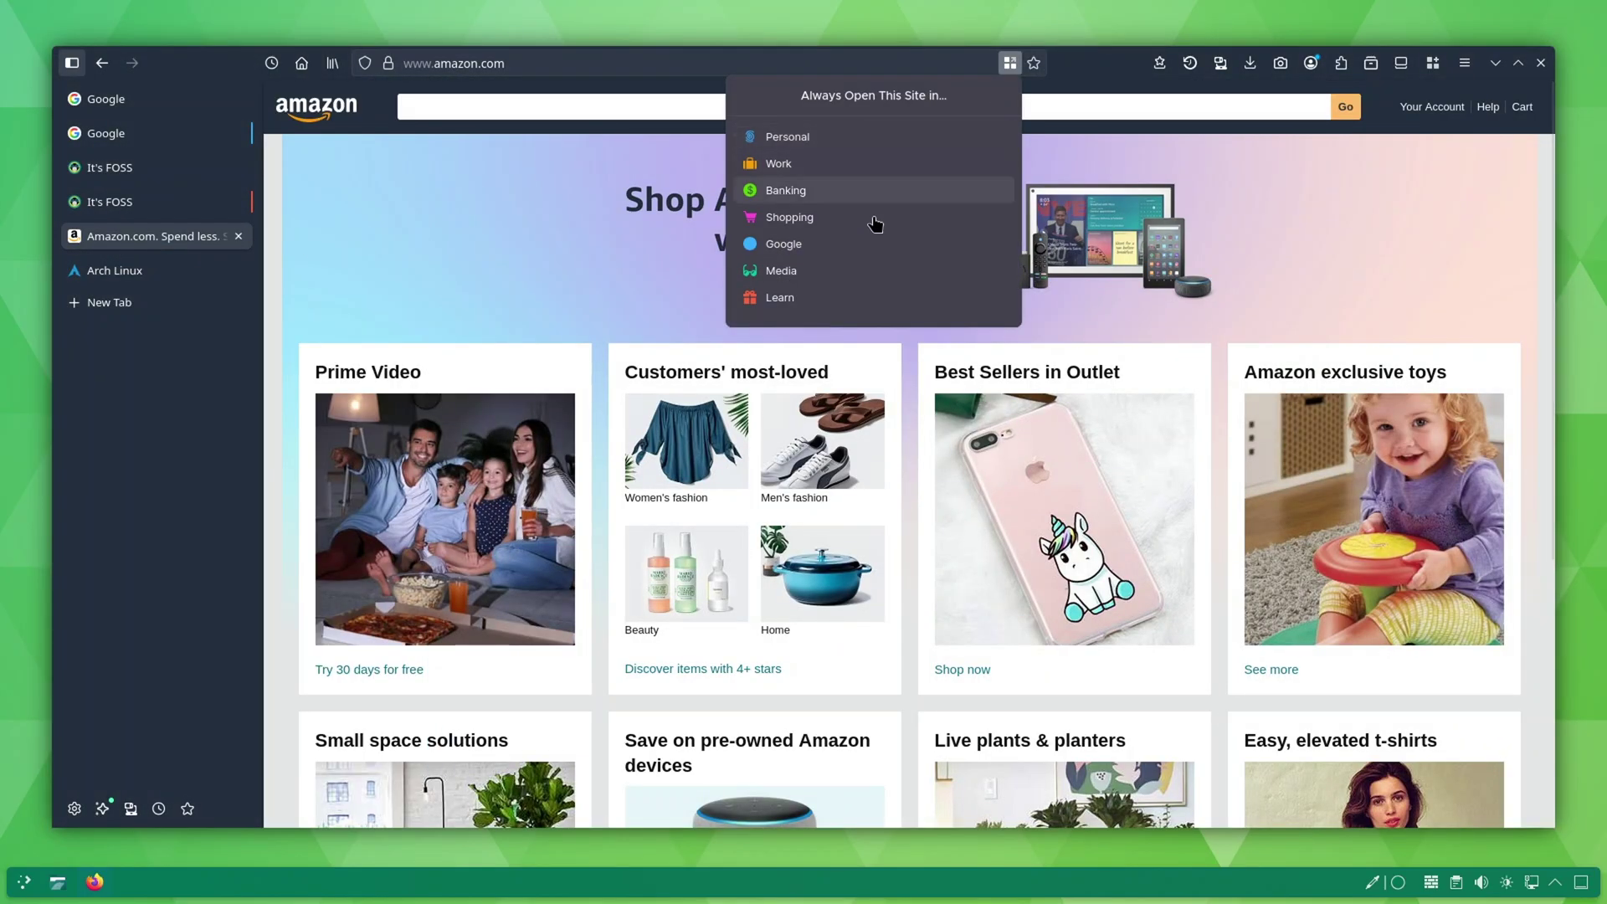
{"action": "left_click", "coordinate": [776, 218]}
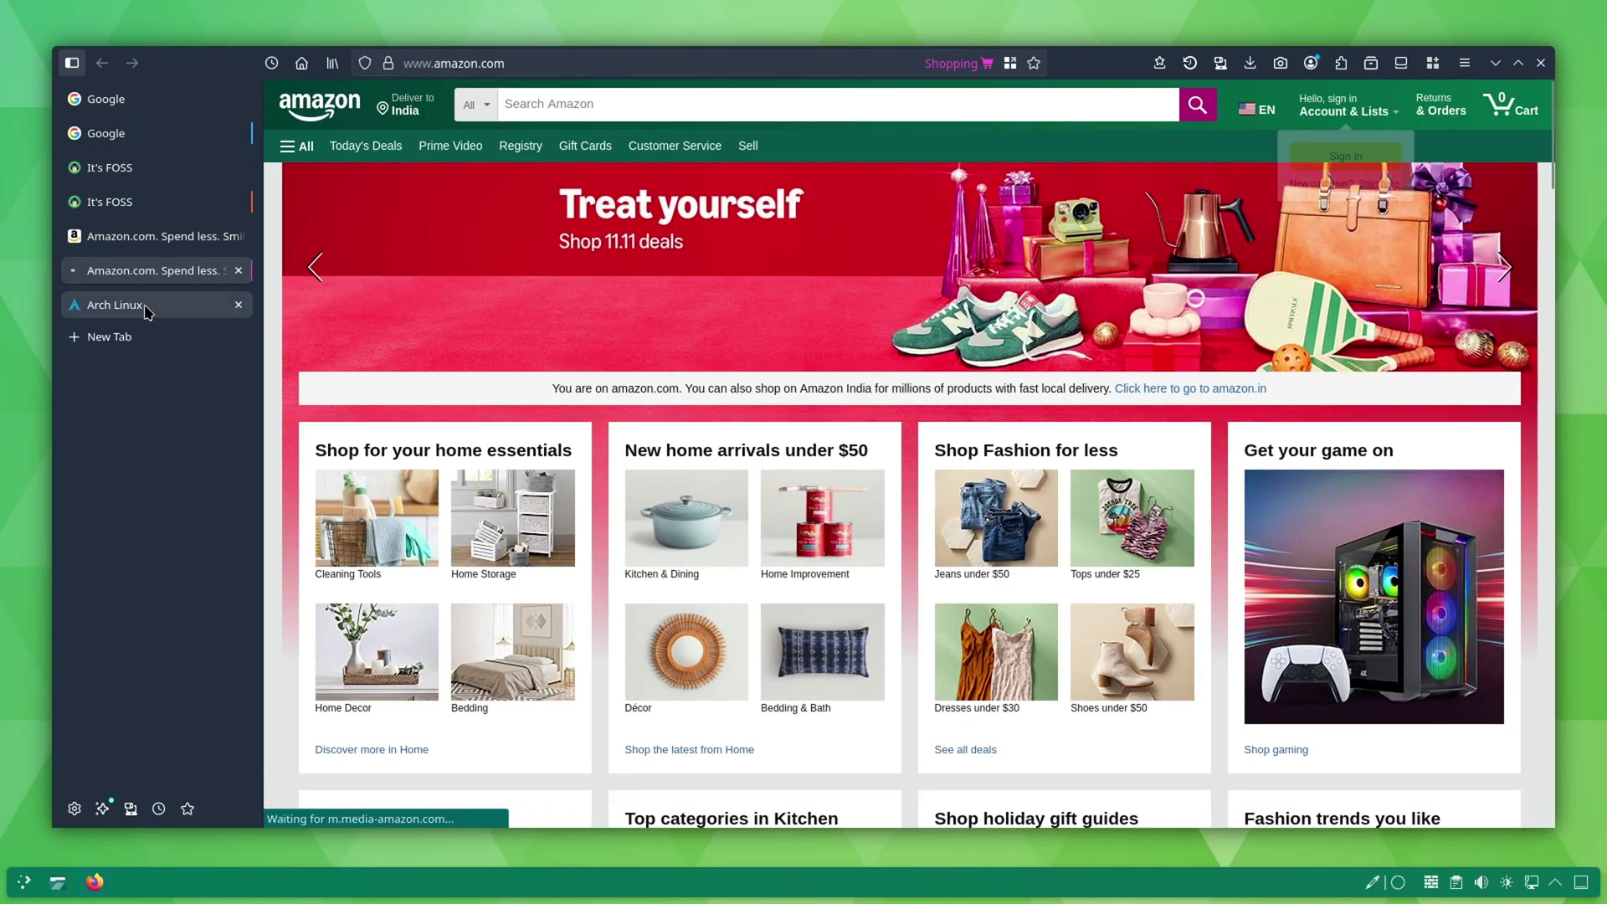
On the Arch Linux tab, bring up container choices and the container management view
{"action": "left_click", "coordinate": [130, 312]}
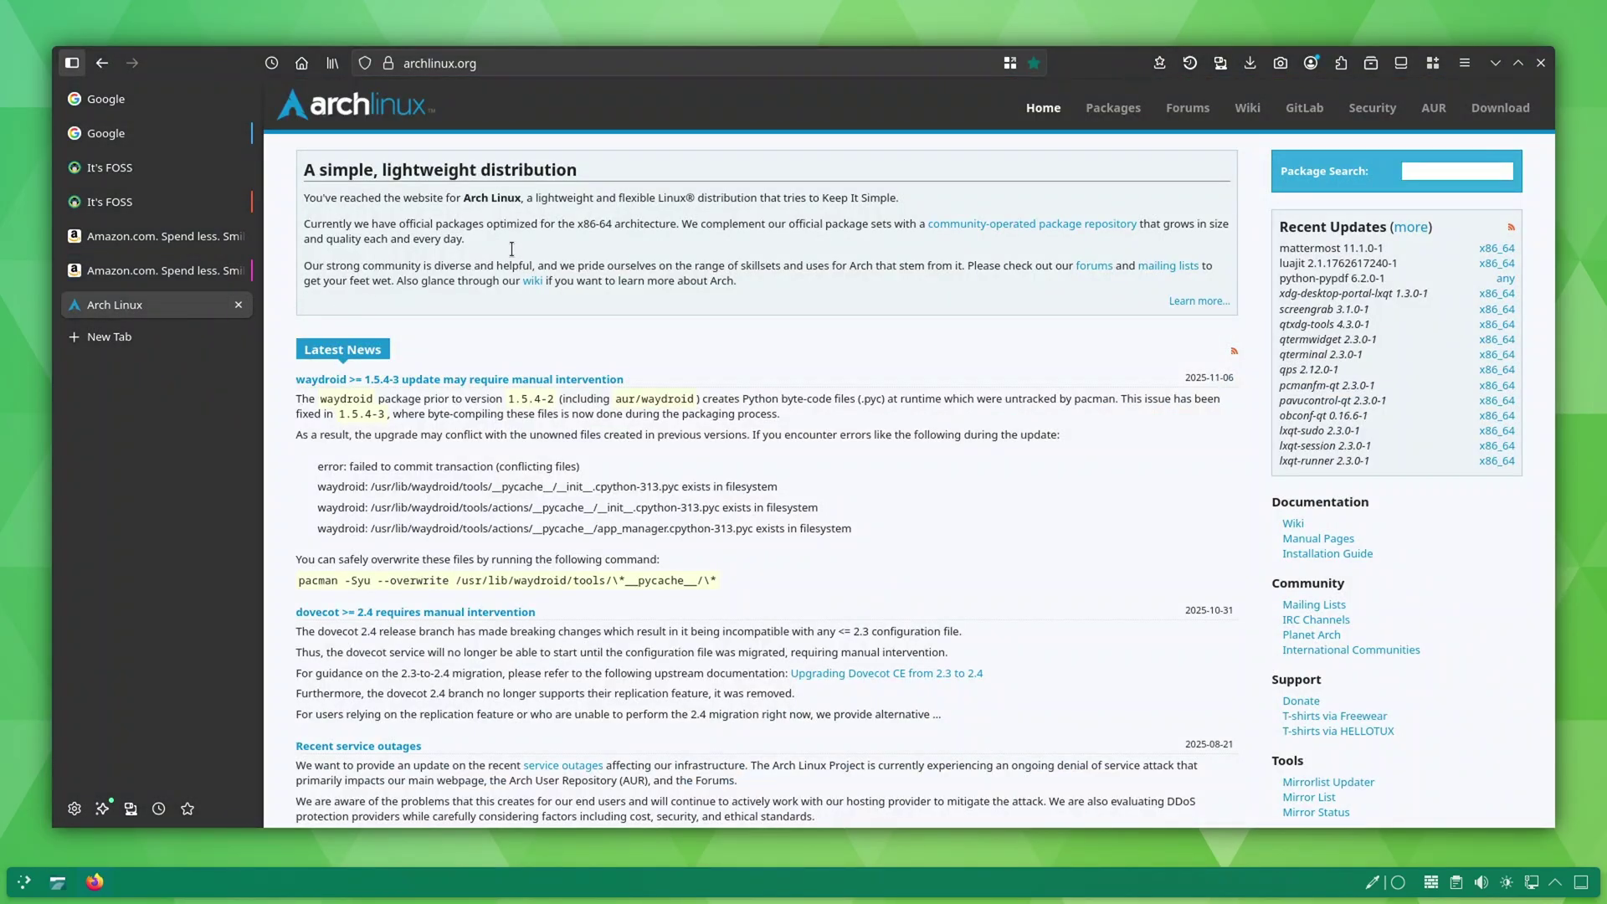
{"action": "left_click", "coordinate": [1008, 64]}
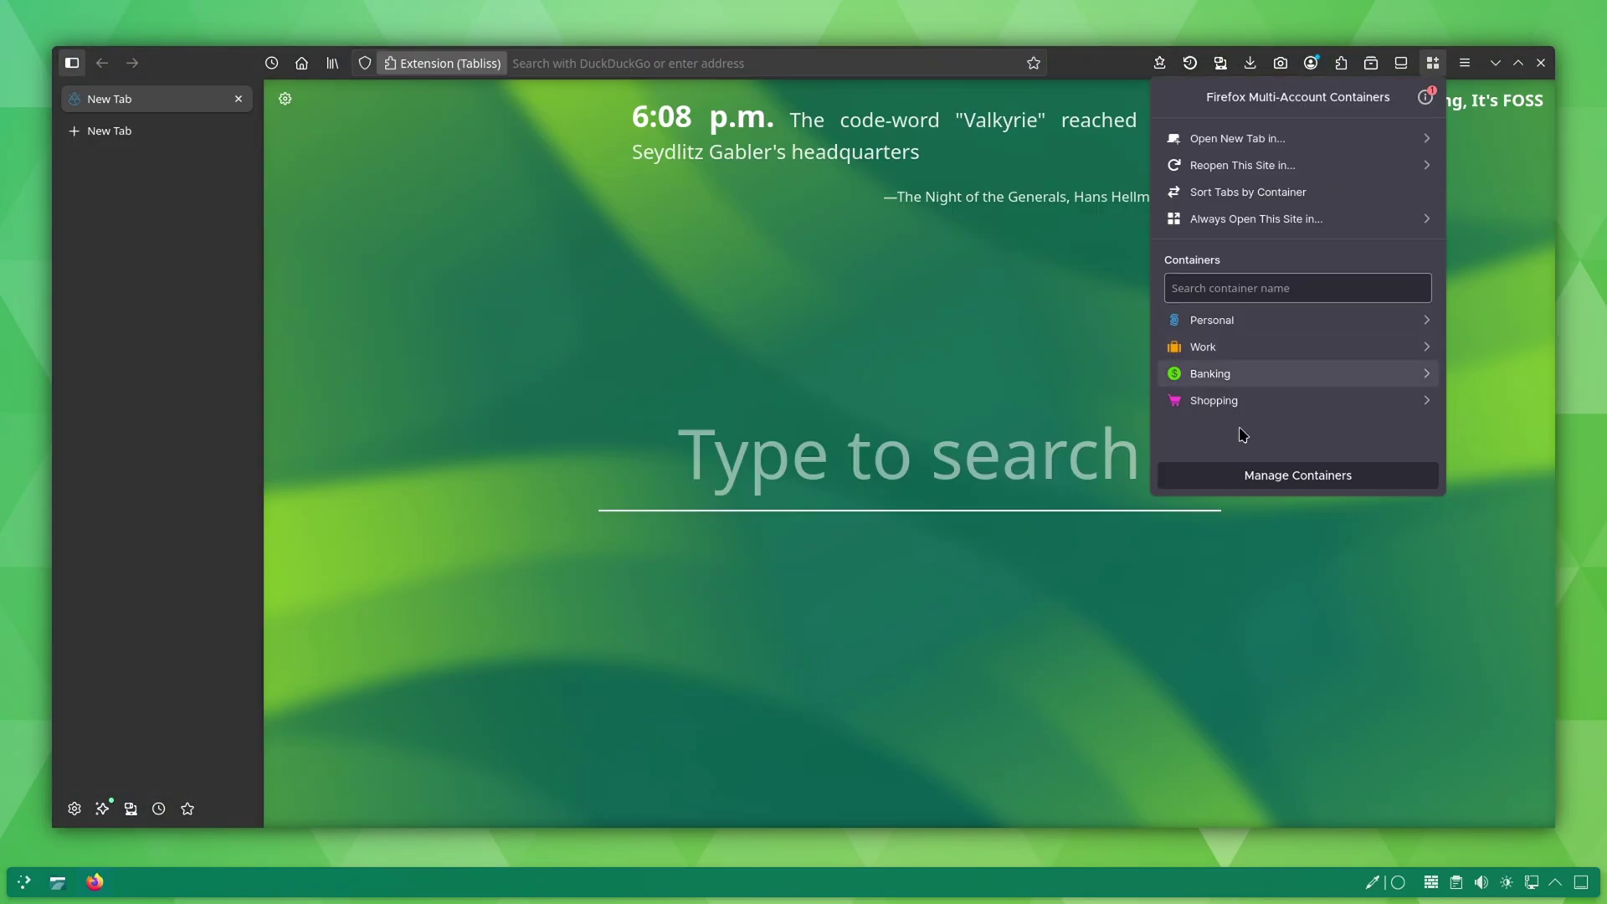
{"action": "left_click", "coordinate": [1255, 475]}
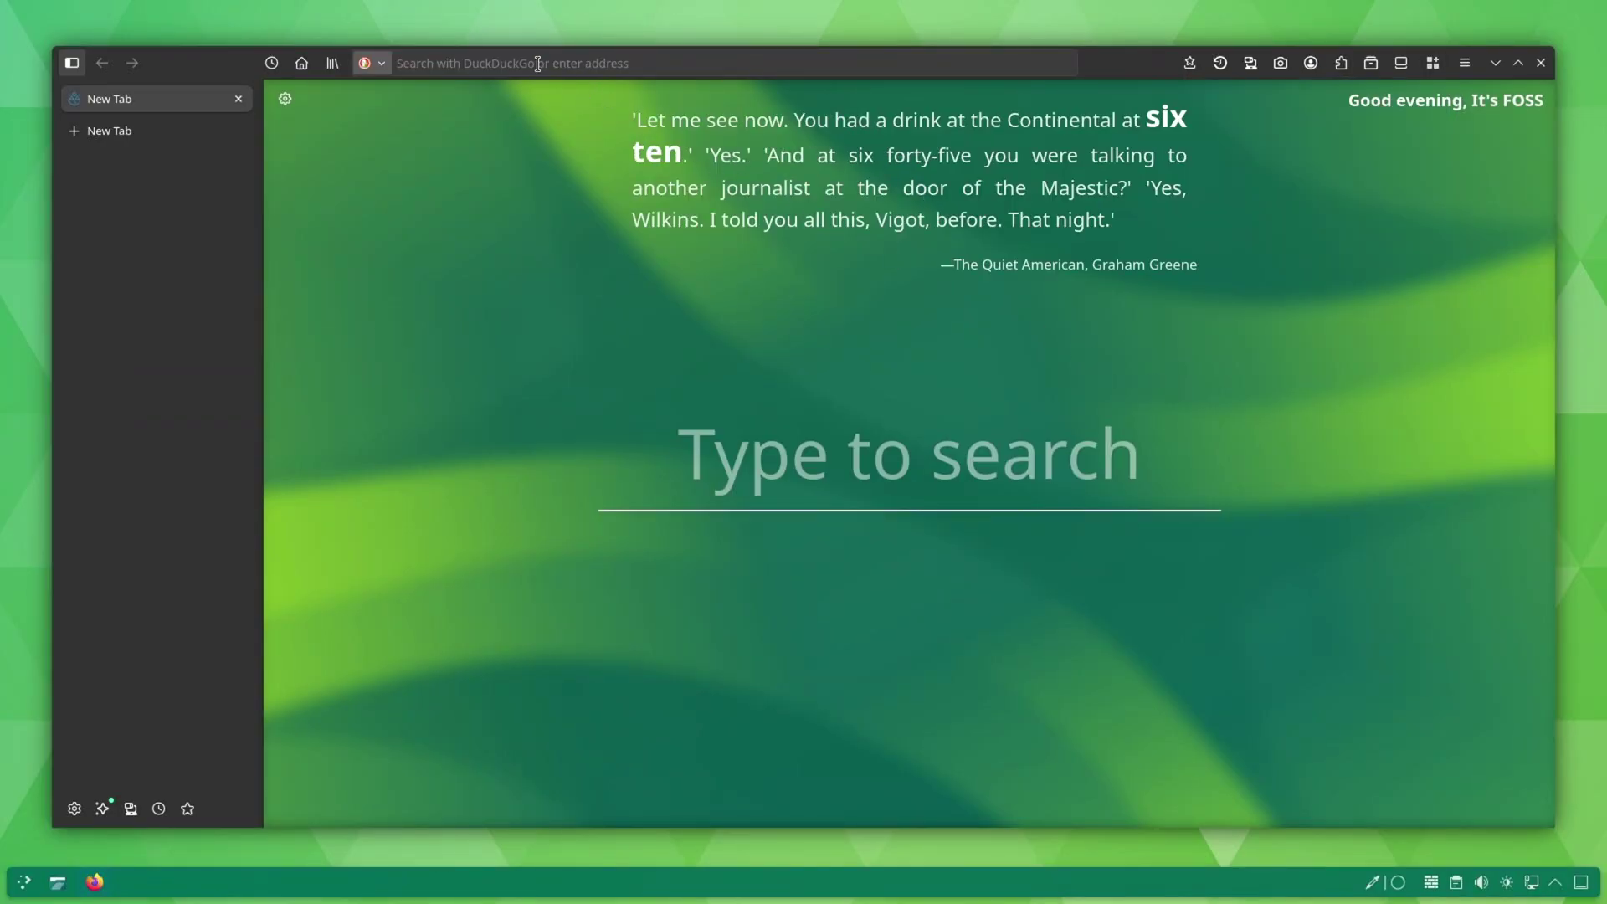
Open archlinux.org in the Personal container, remembering that choice
{"action": "left_click", "coordinate": [537, 64]}
{"action": "type", "text": "a"}
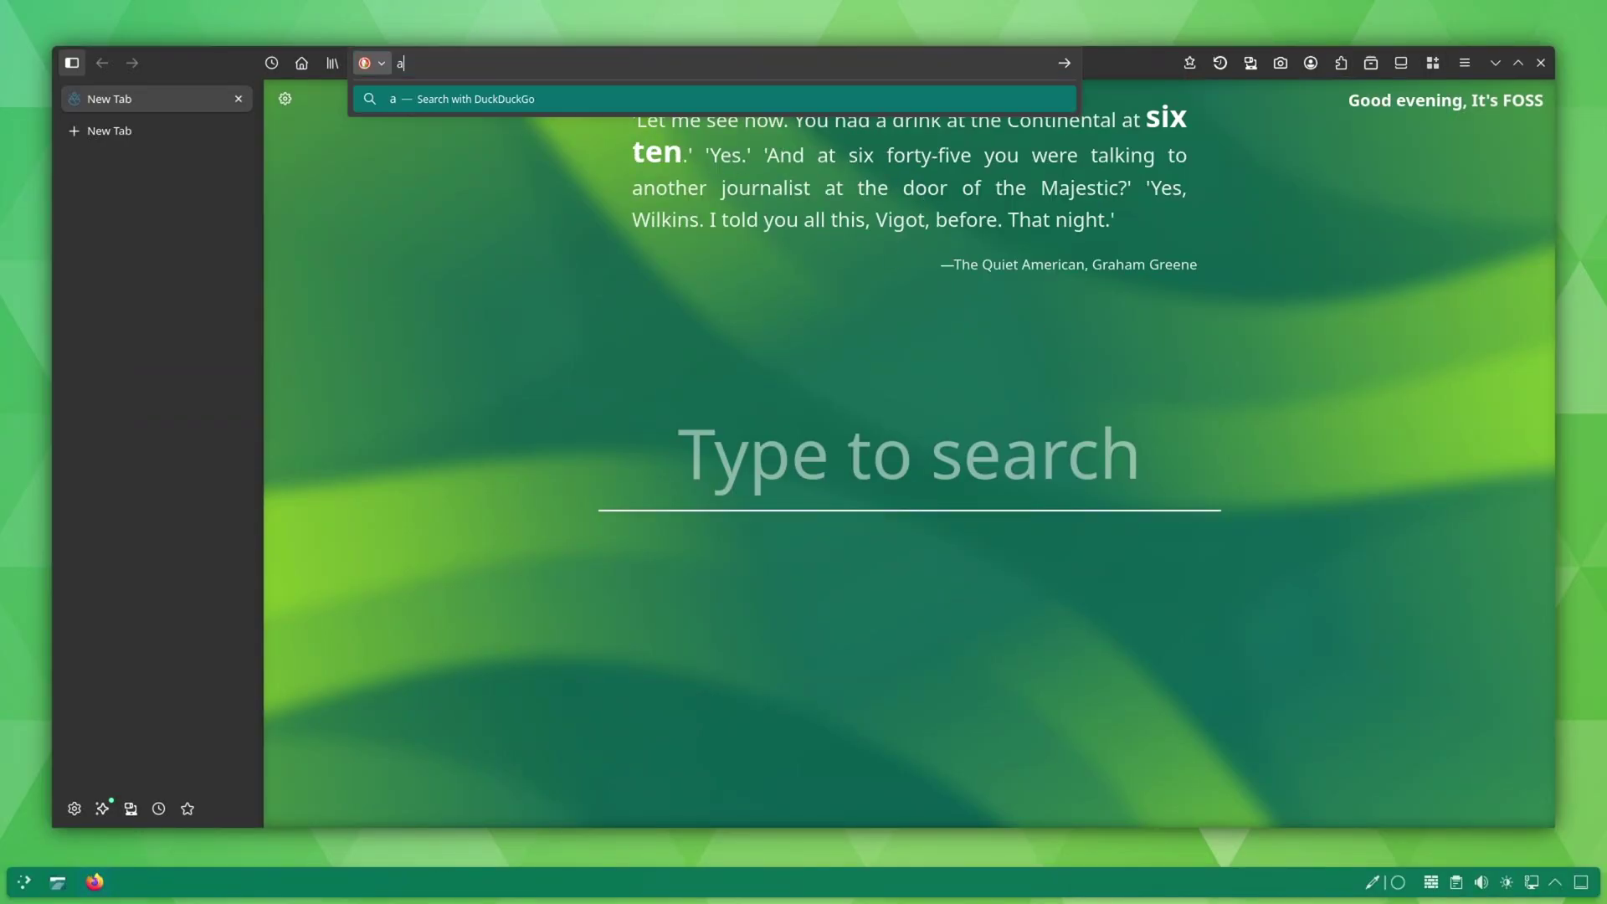
{"action": "type", "text": "rchlinux"}
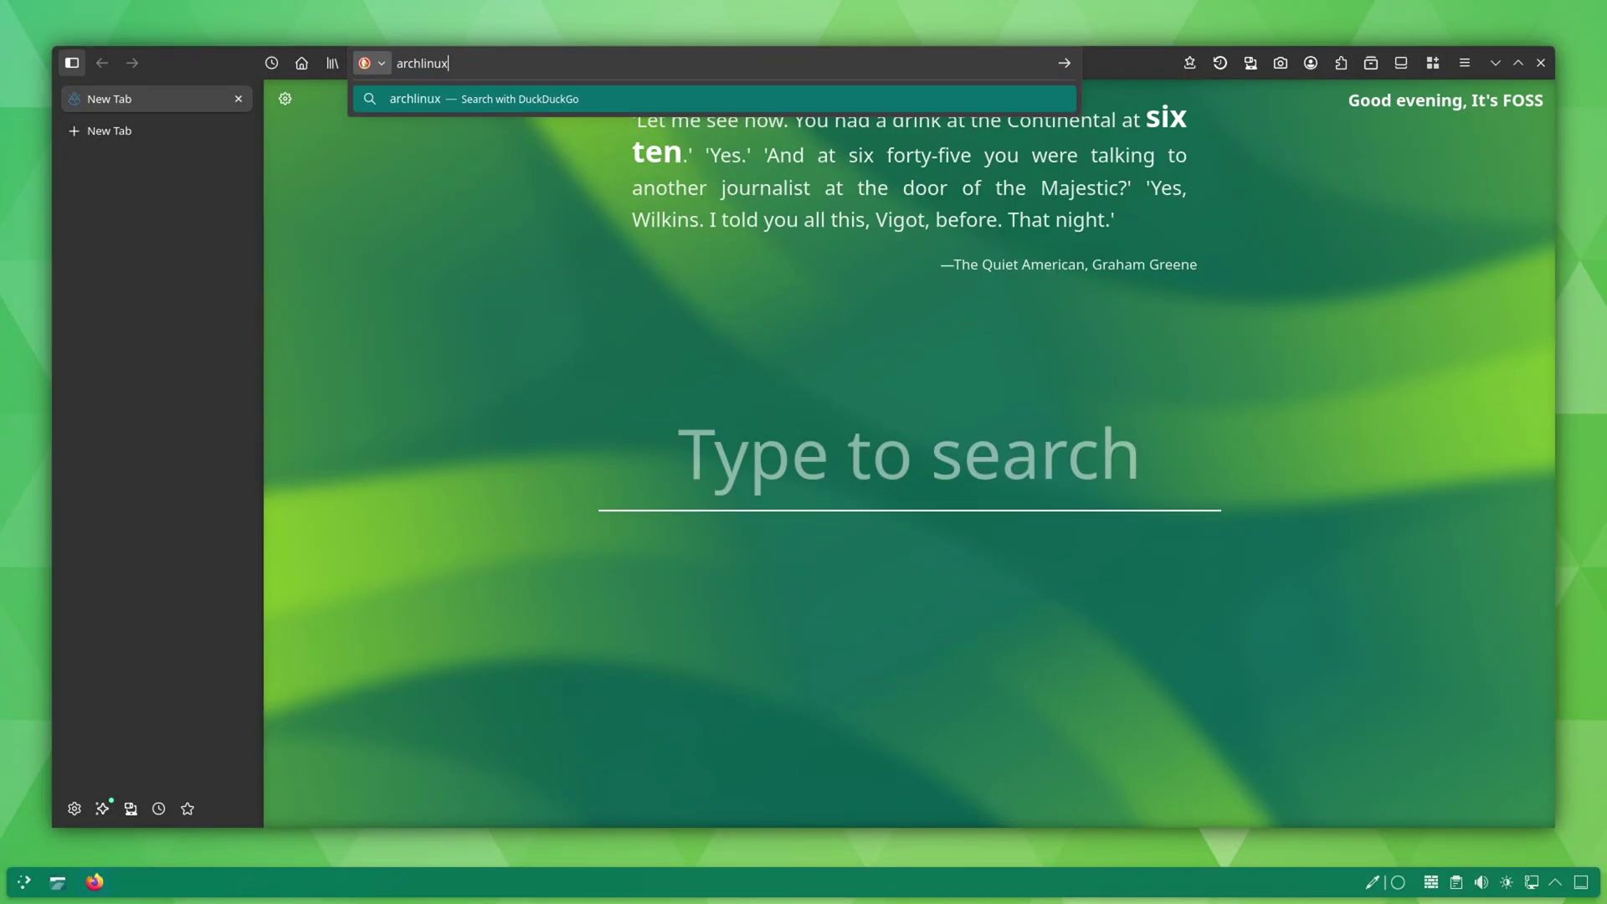
{"action": "type", "text": ".org"}
{"action": "key", "text": "Return"}
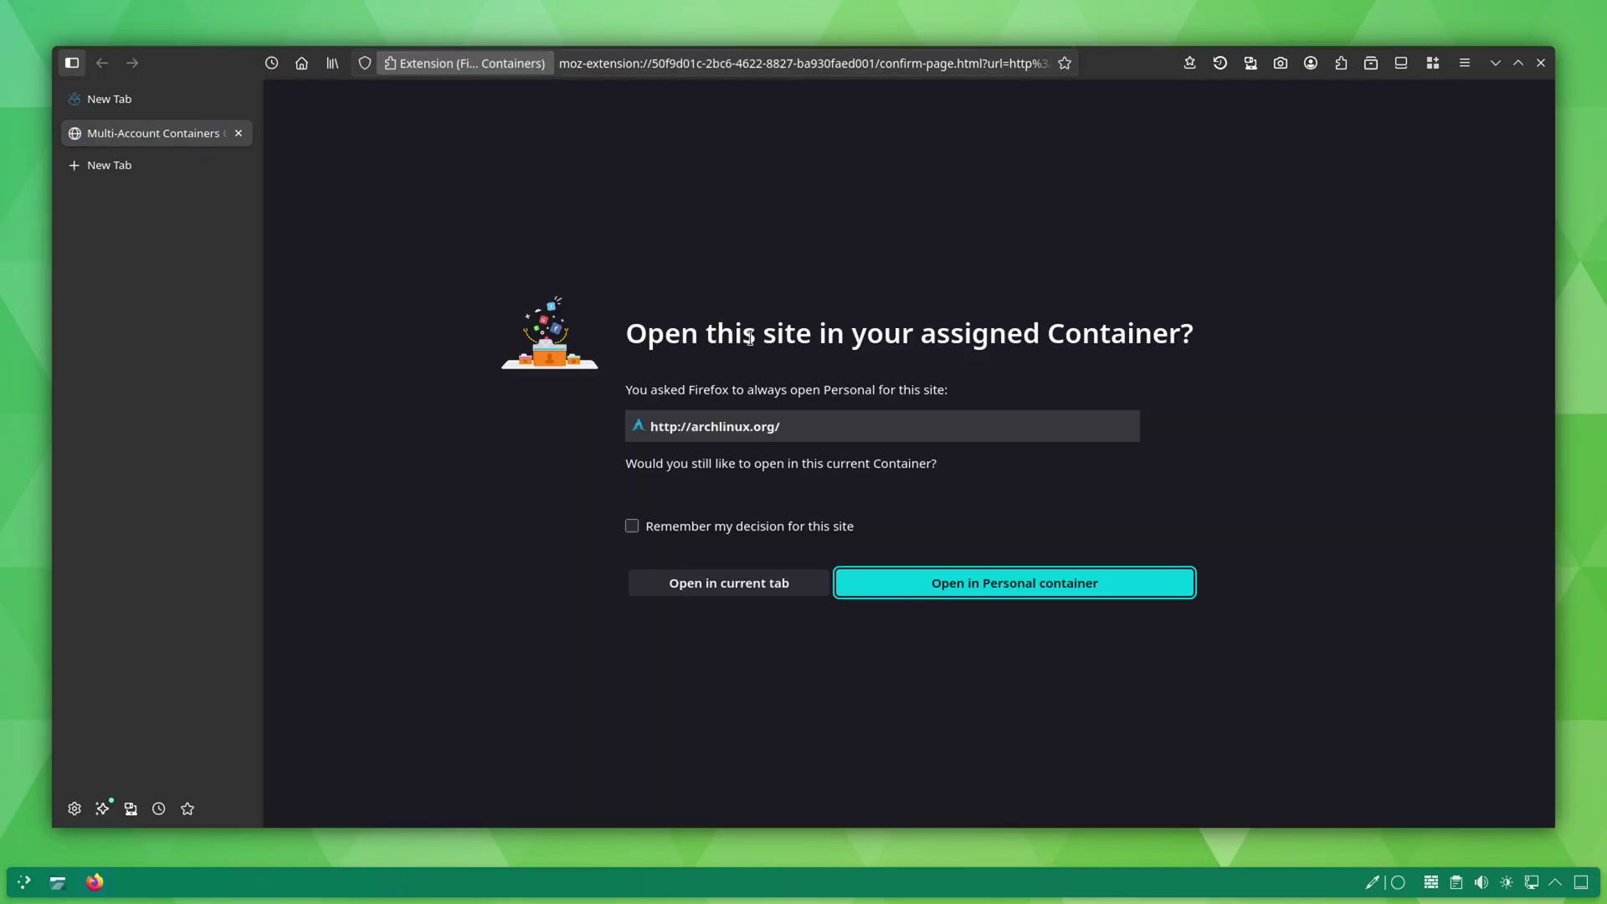
{"action": "left_click", "coordinate": [632, 525]}
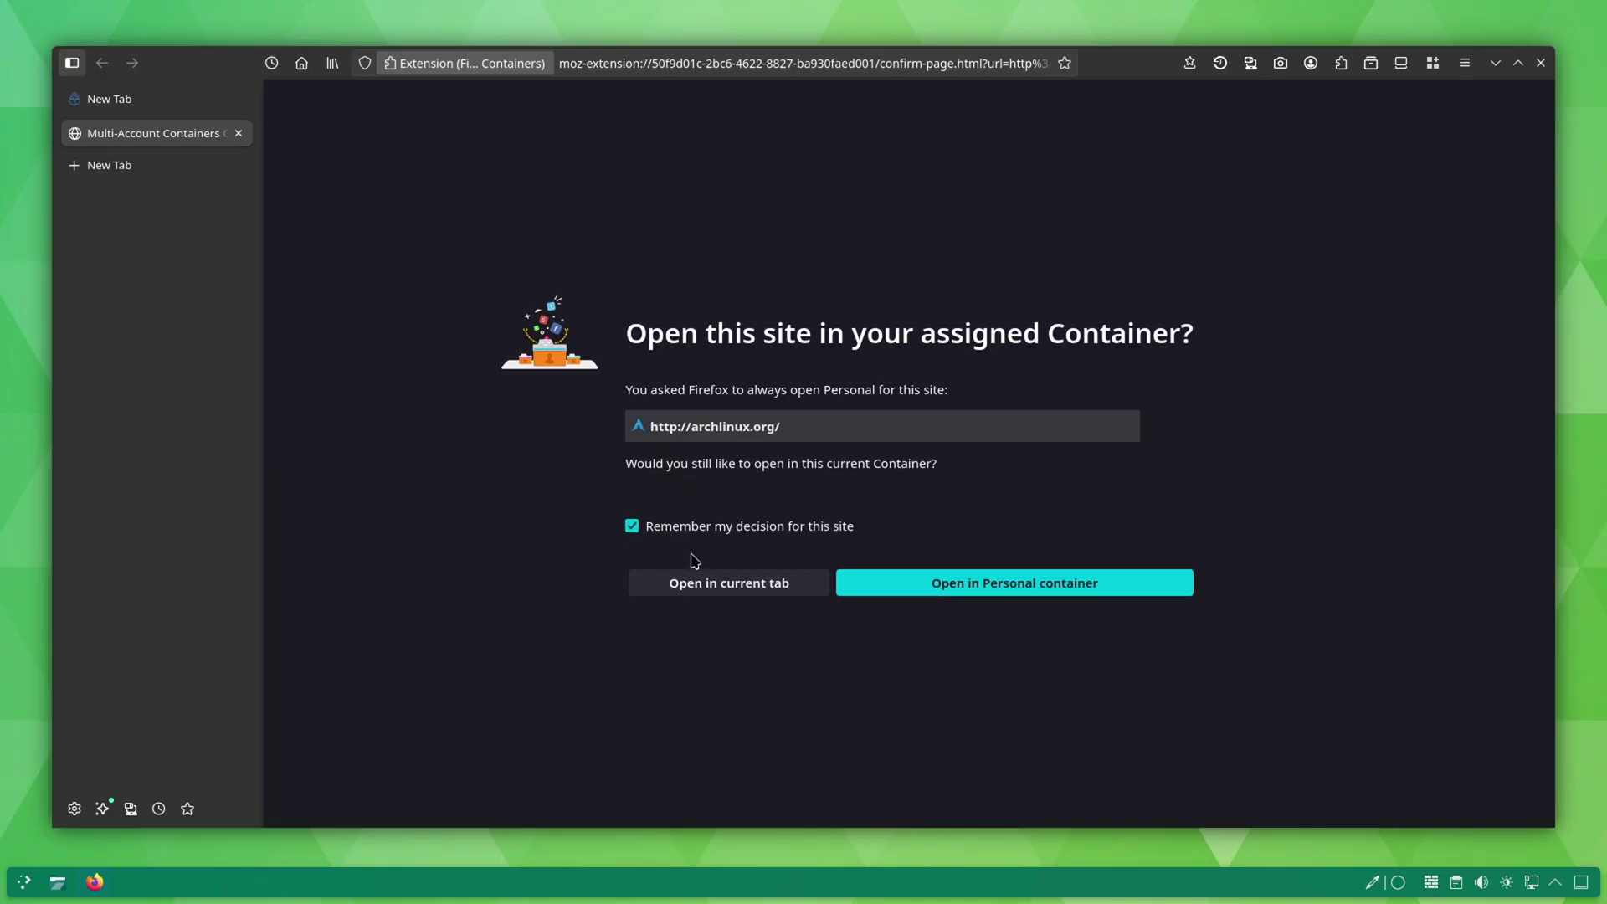
{"action": "left_click", "coordinate": [1031, 579]}
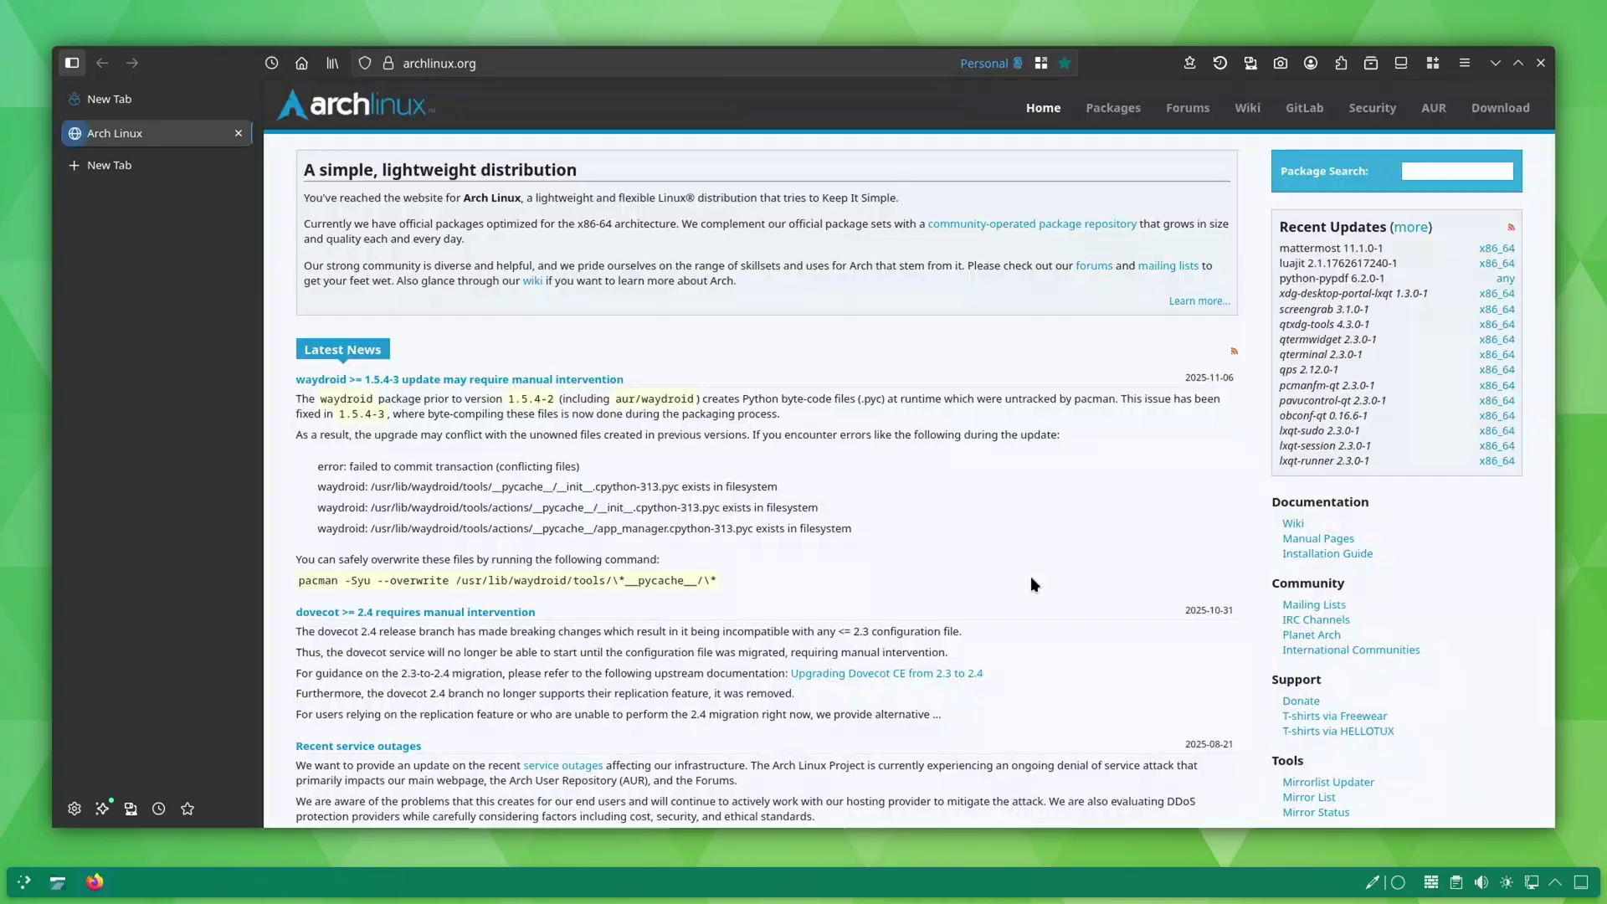
Open itsfoss.com in a new tab in the Learn container, remembering that choice
{"action": "left_click", "coordinate": [113, 166]}
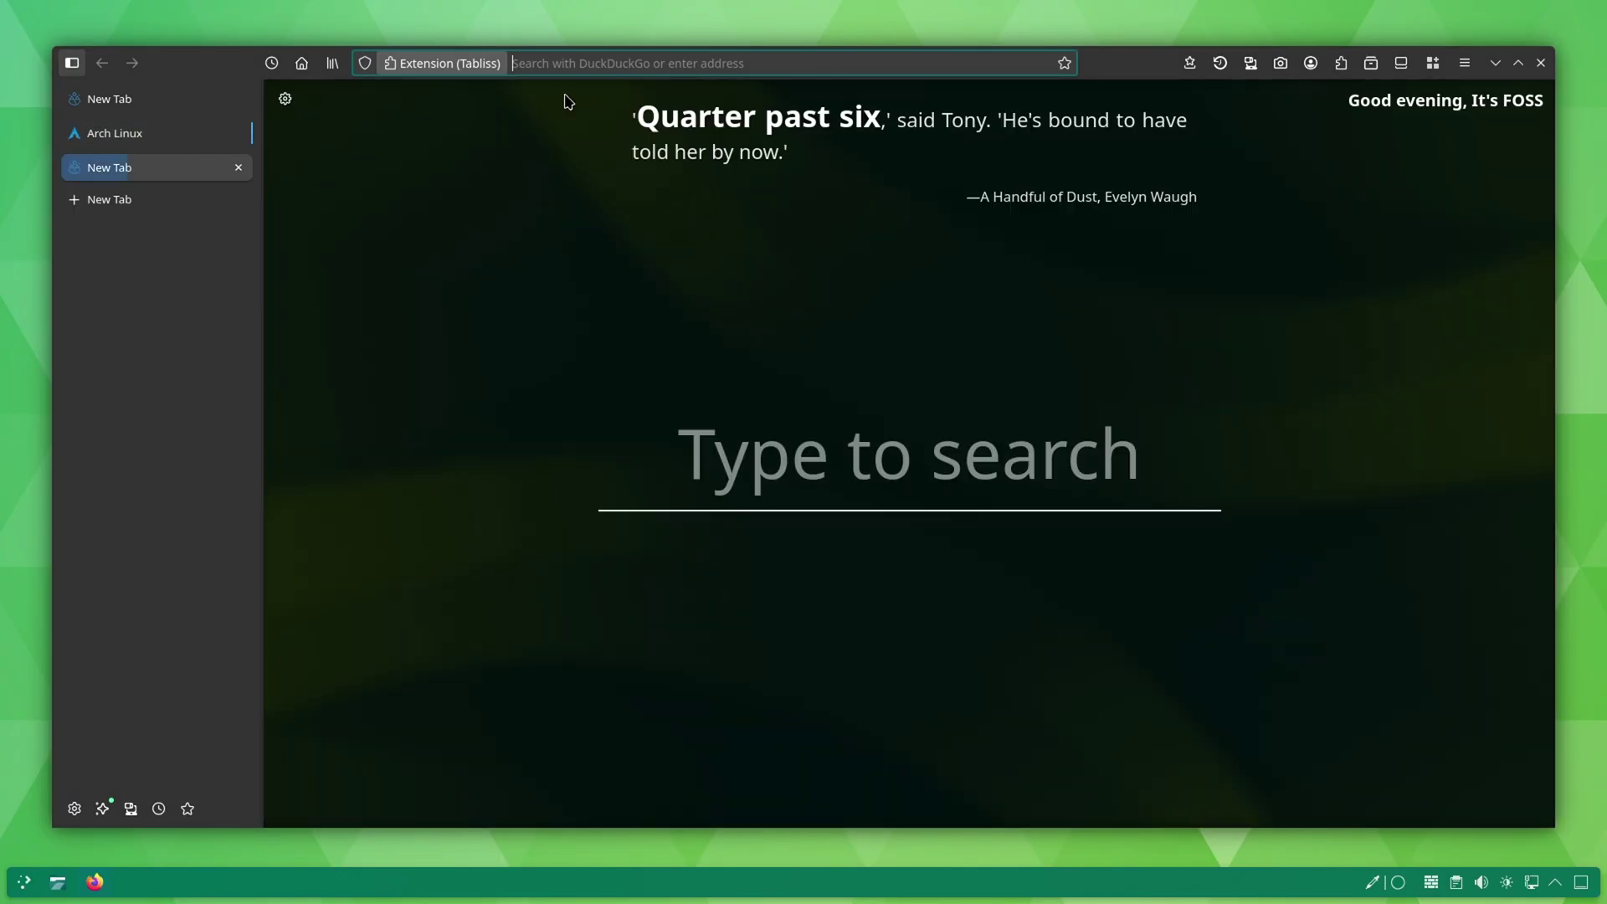
{"action": "type", "text": "itsfoss.com"}
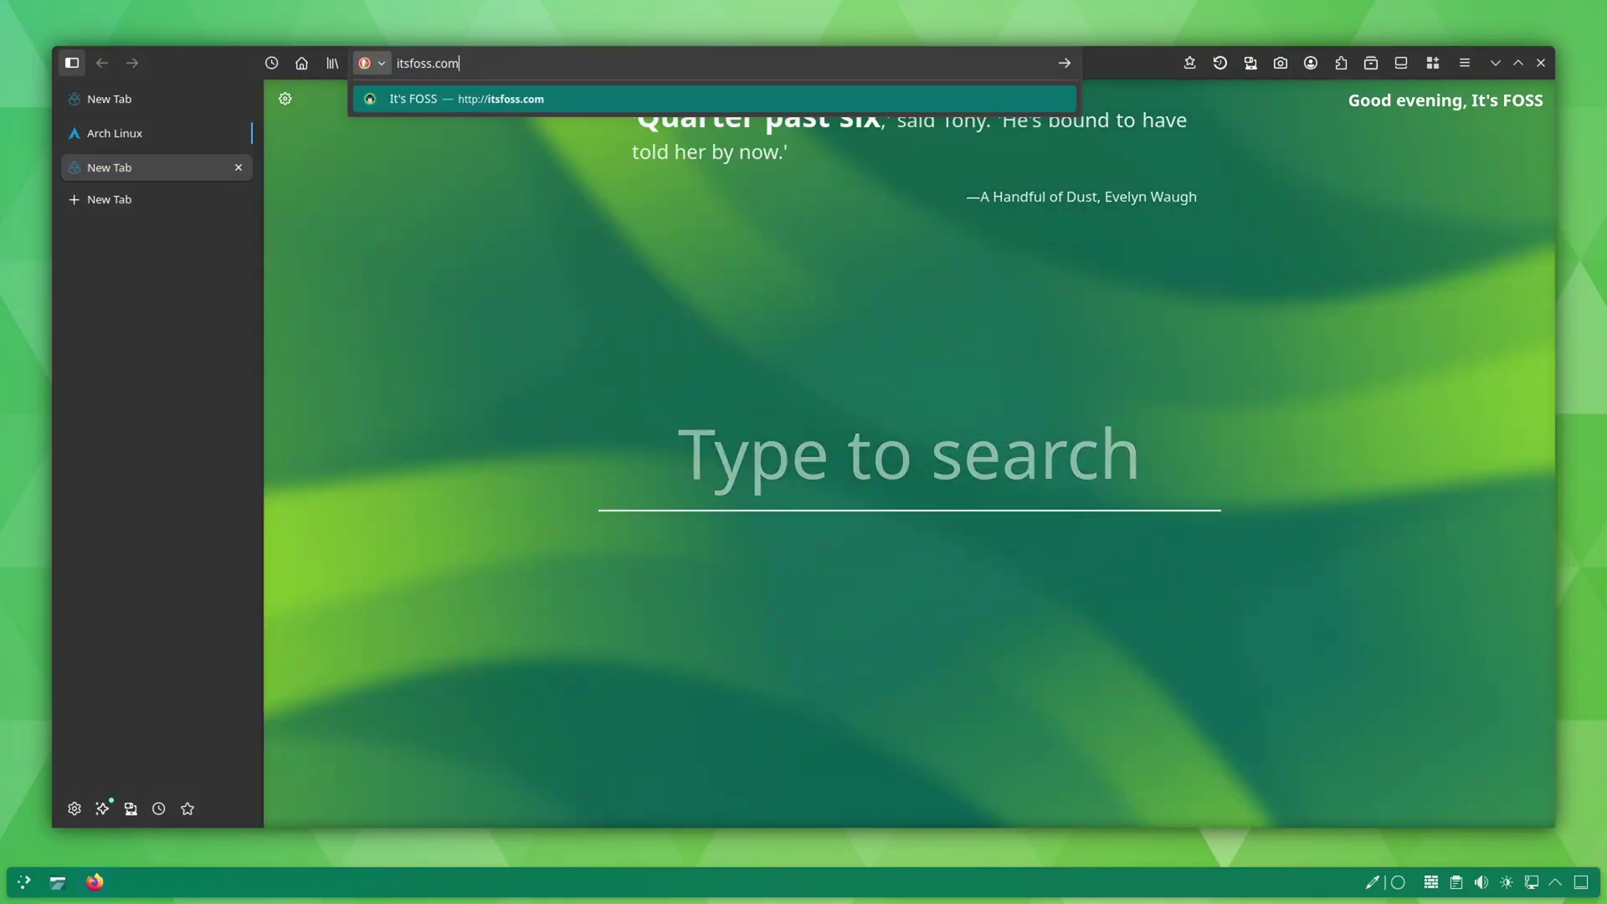
{"action": "key", "text": "Return"}
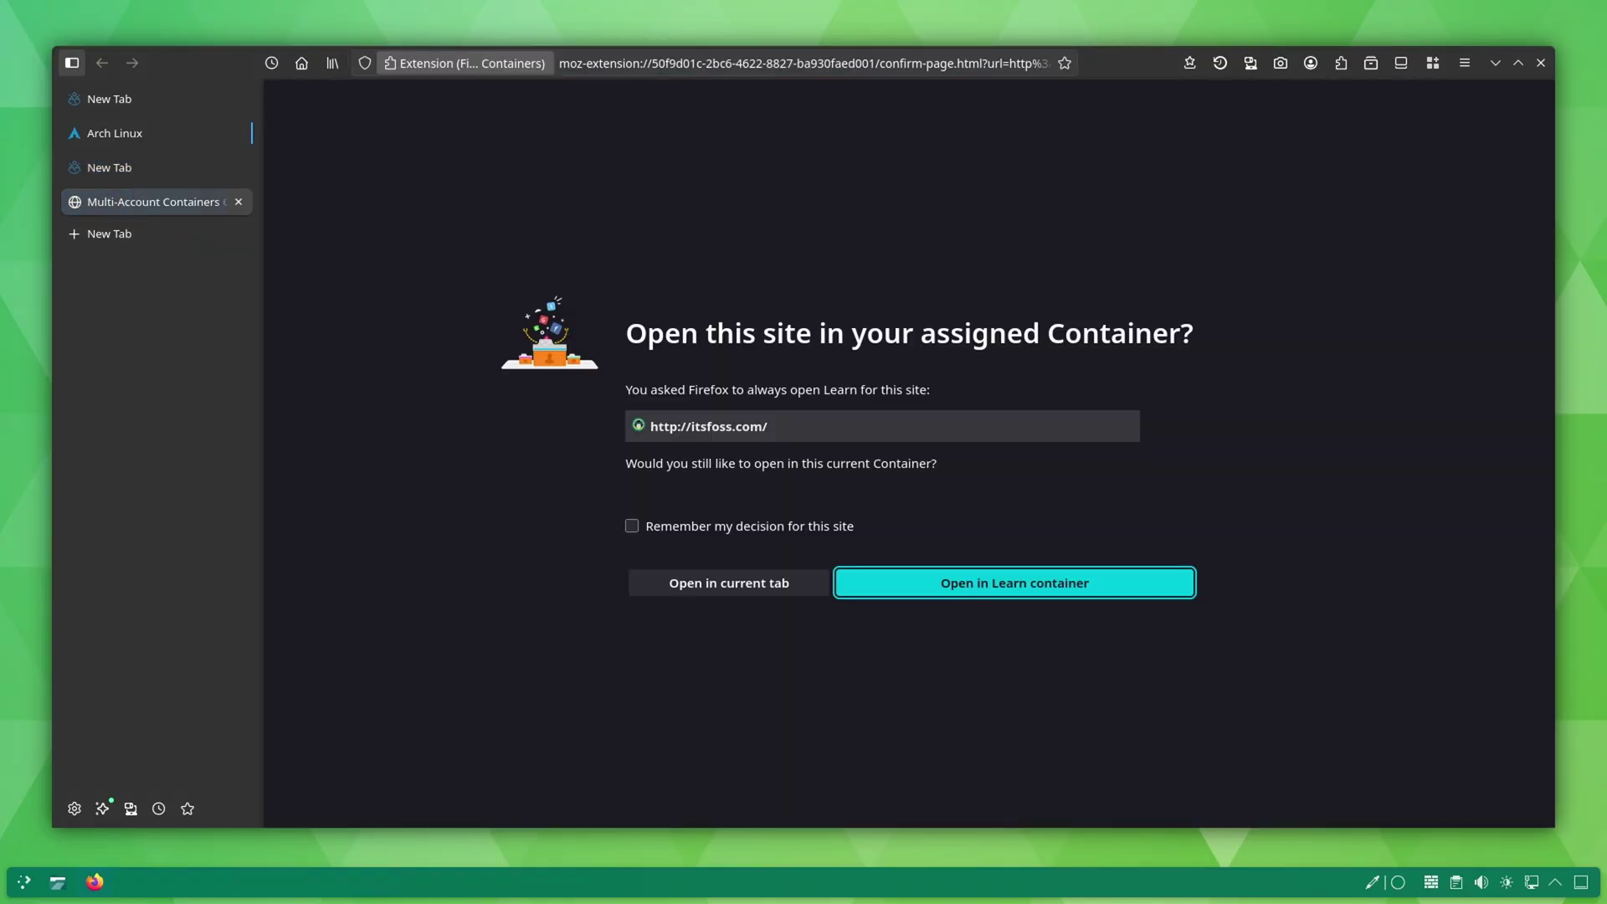
{"action": "left_click", "coordinate": [705, 528]}
{"action": "left_click", "coordinate": [988, 594]}
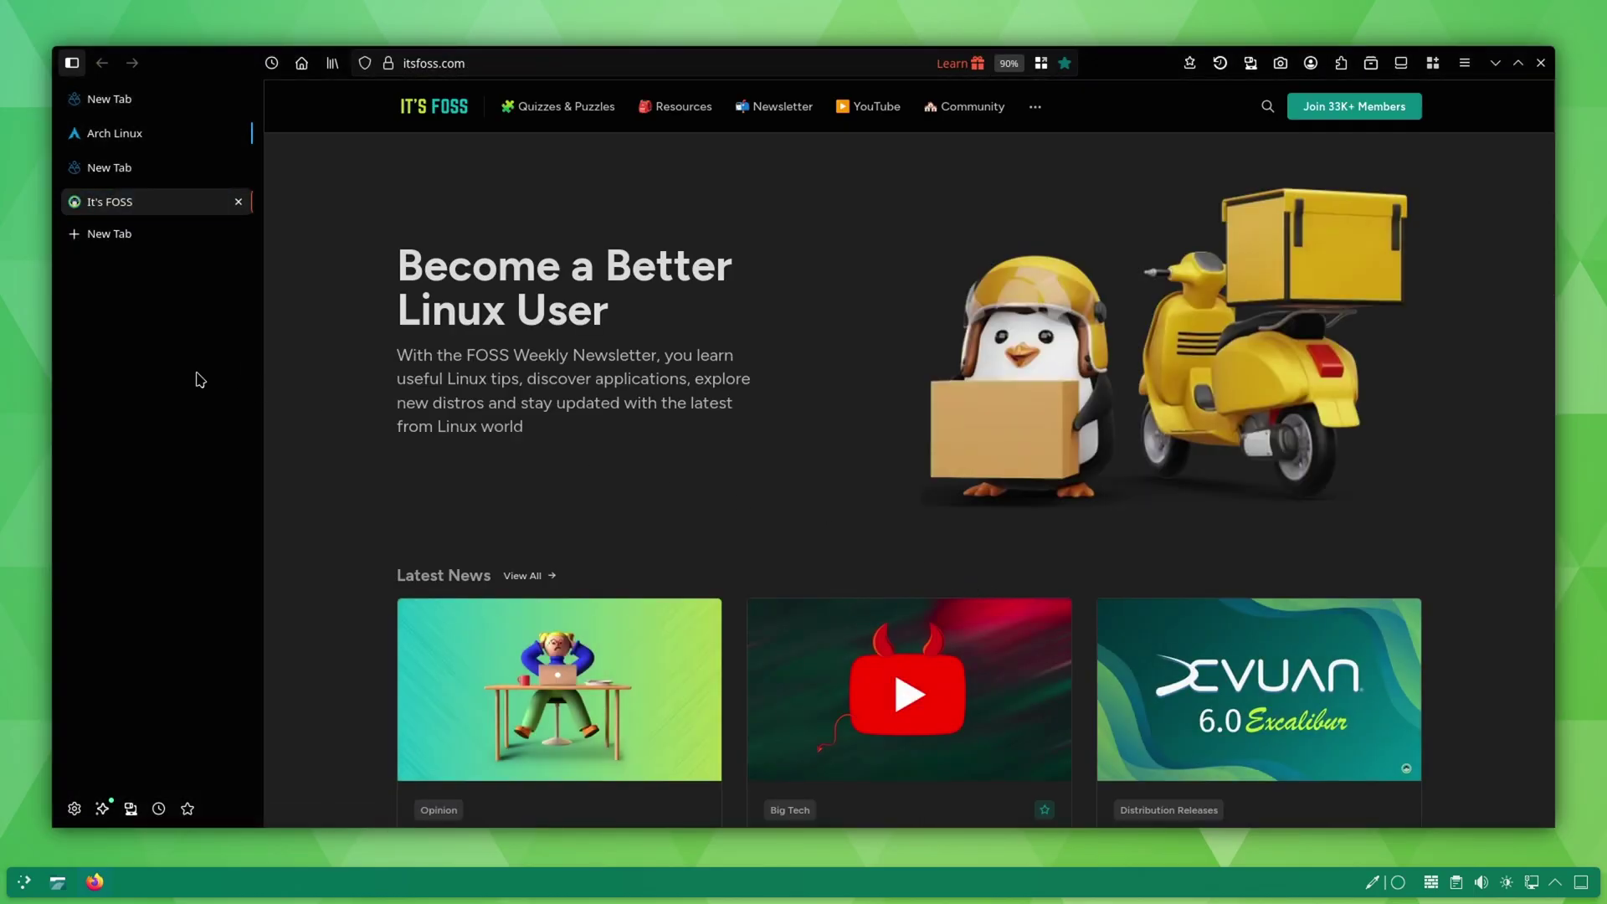
Load google.com in another new tab
{"action": "left_click", "coordinate": [126, 241]}
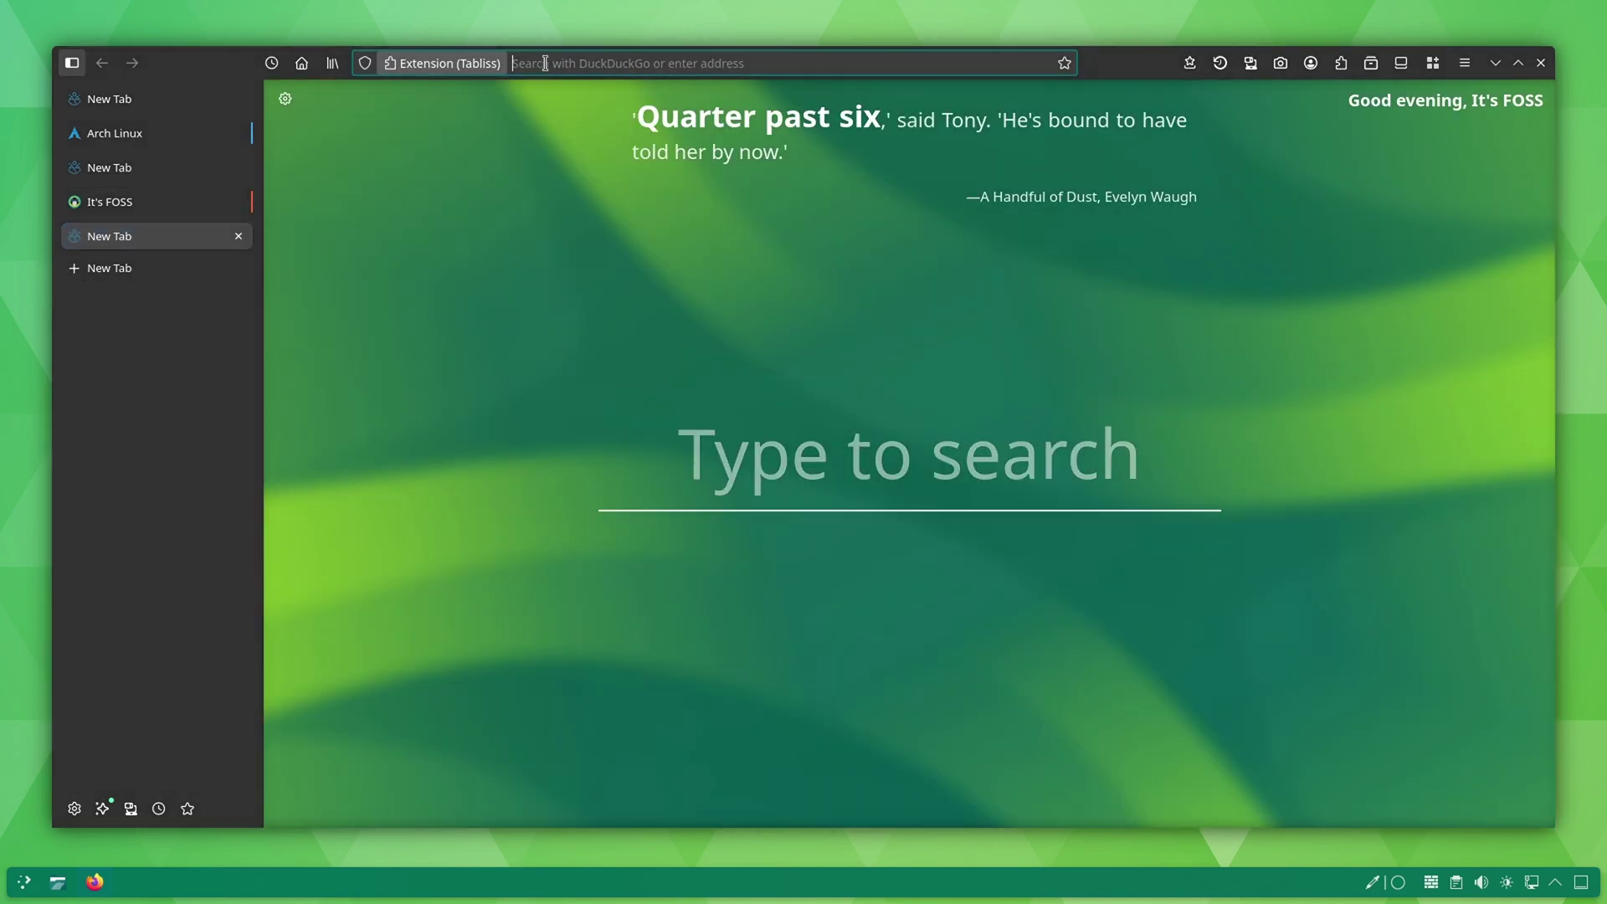
{"action": "type", "text": "google.com"}
{"action": "key", "text": "Return"}
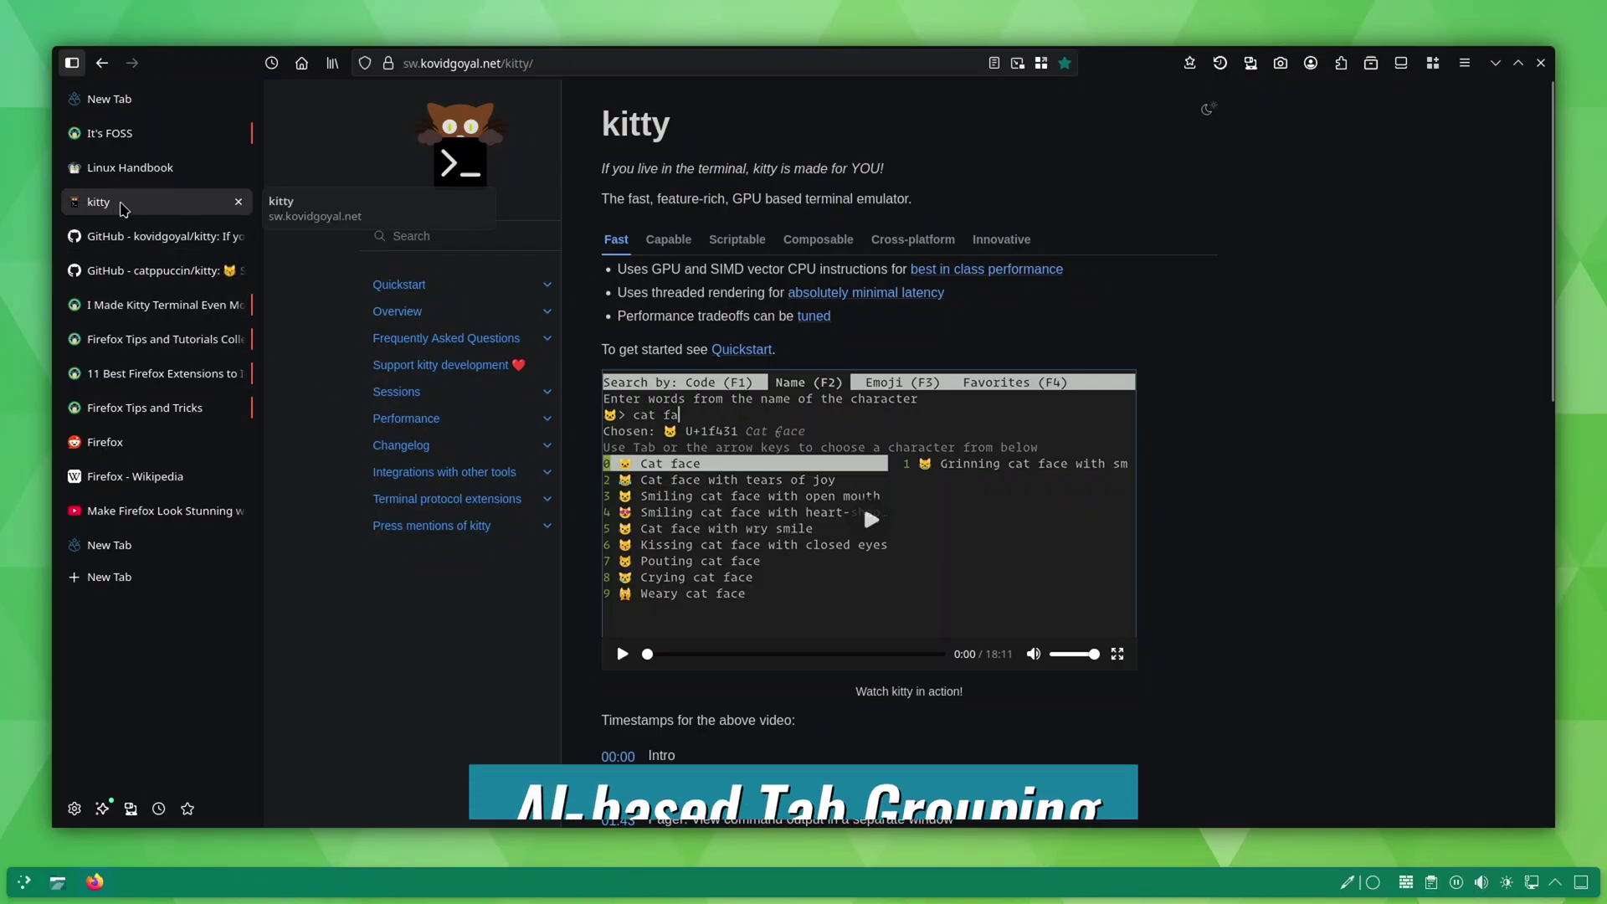
Create a kitty tab group with AI-suggested tabs, including Firefox - Wikipedia, then collapse it
{"action": "right_click", "coordinate": [123, 208]}
{"action": "left_click", "coordinate": [150, 241]}
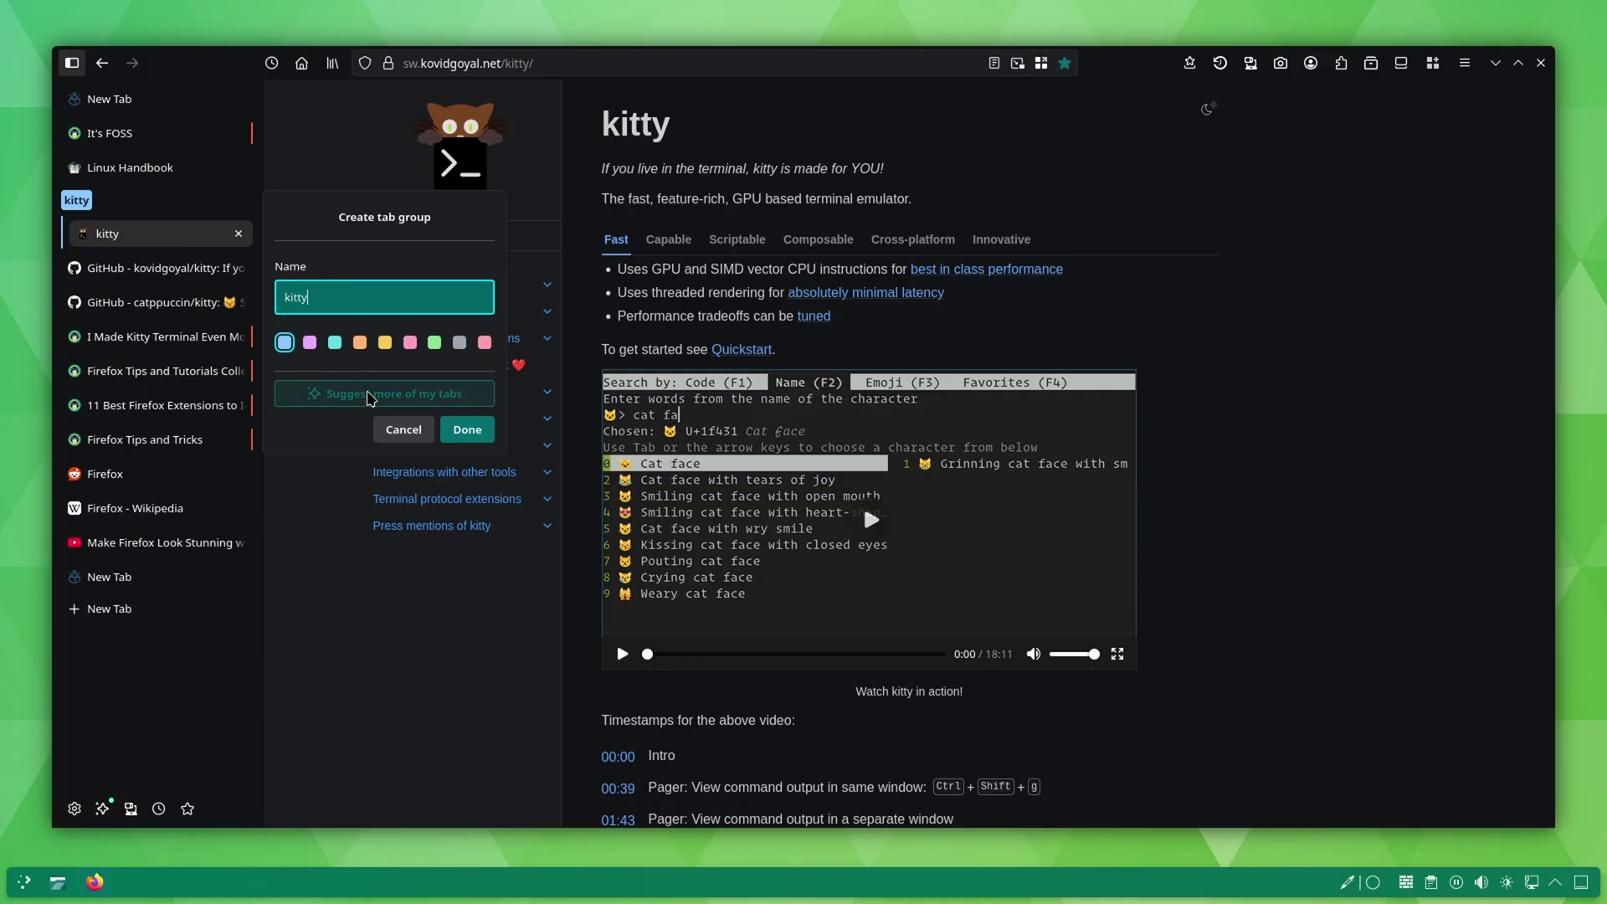
{"action": "left_click", "coordinate": [371, 395]}
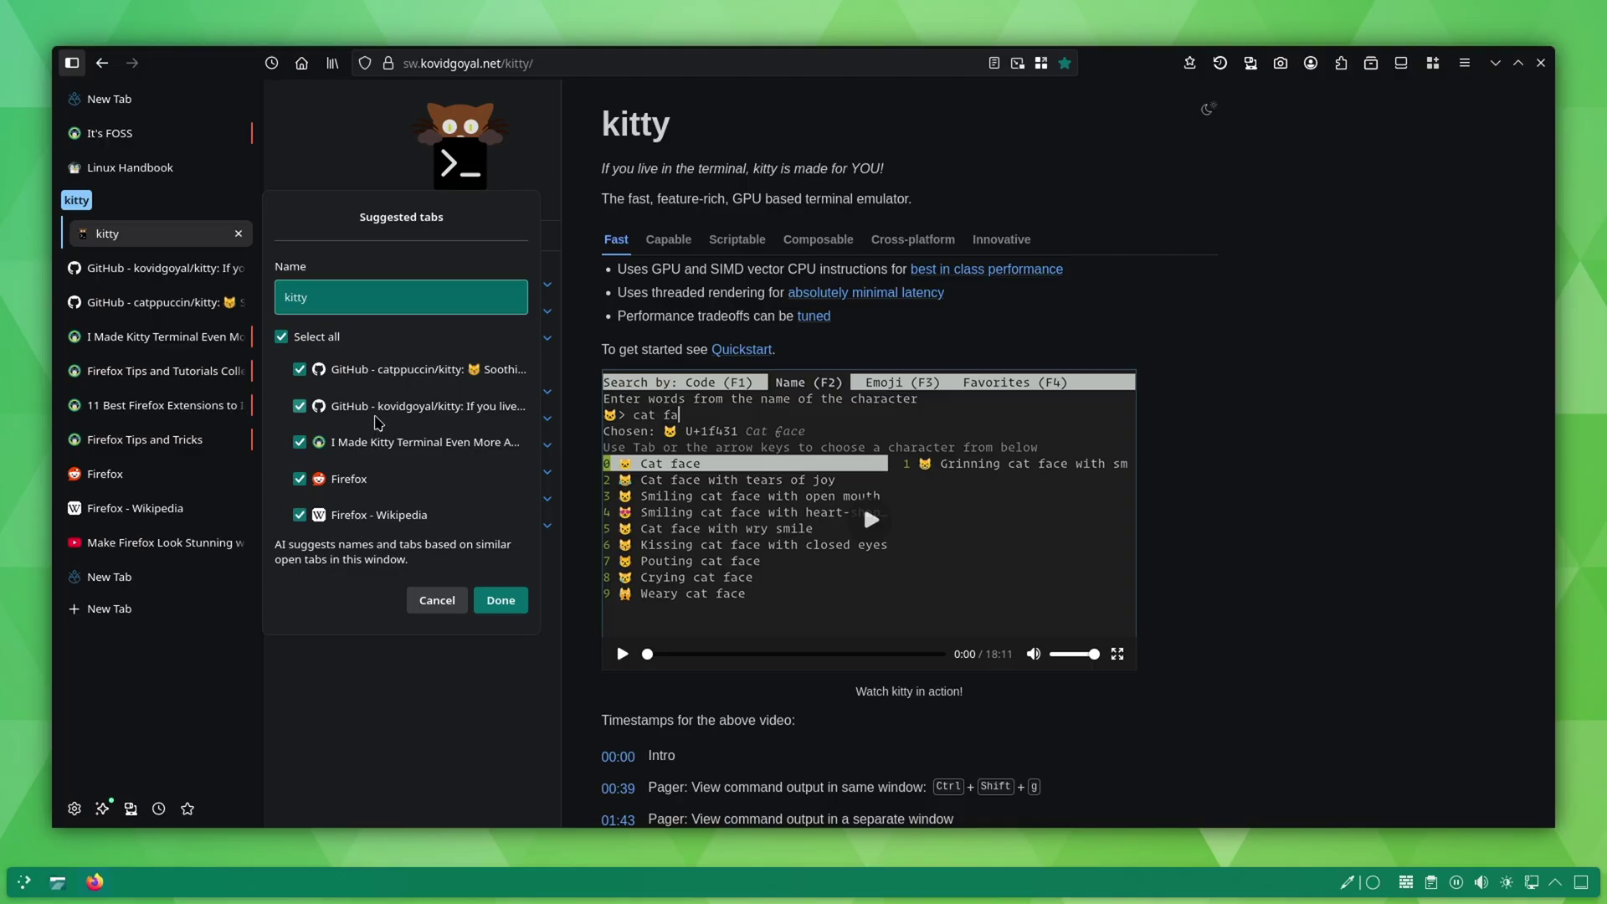
{"action": "left_click", "coordinate": [300, 515]}
{"action": "left_click", "coordinate": [300, 484]}
{"action": "left_click", "coordinate": [299, 515]}
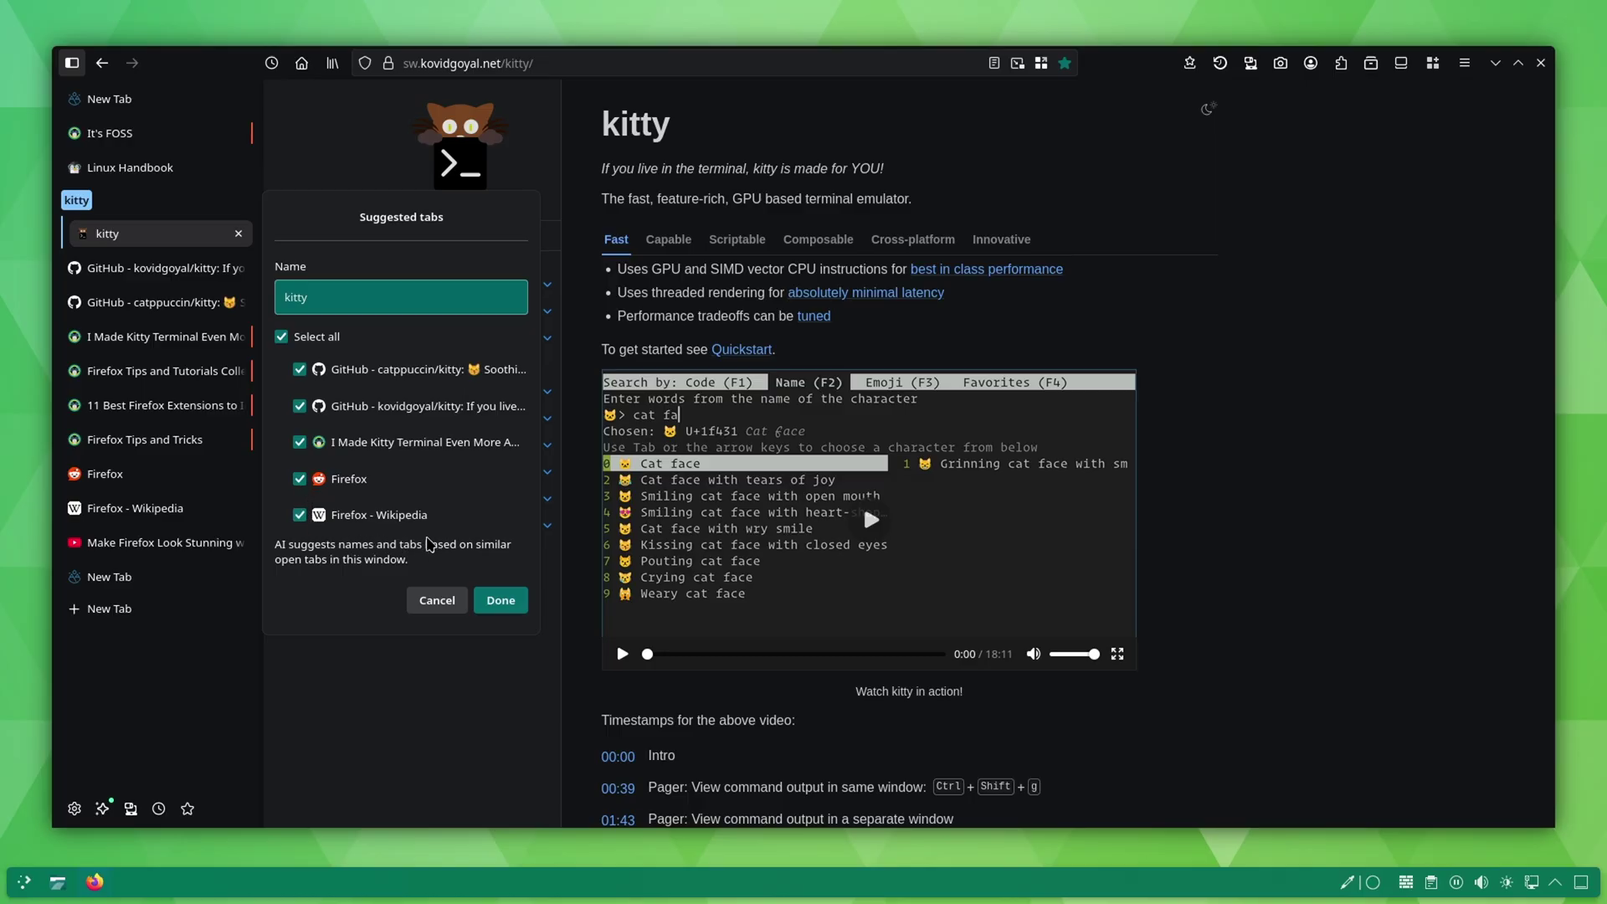
{"action": "left_click", "coordinate": [499, 601]}
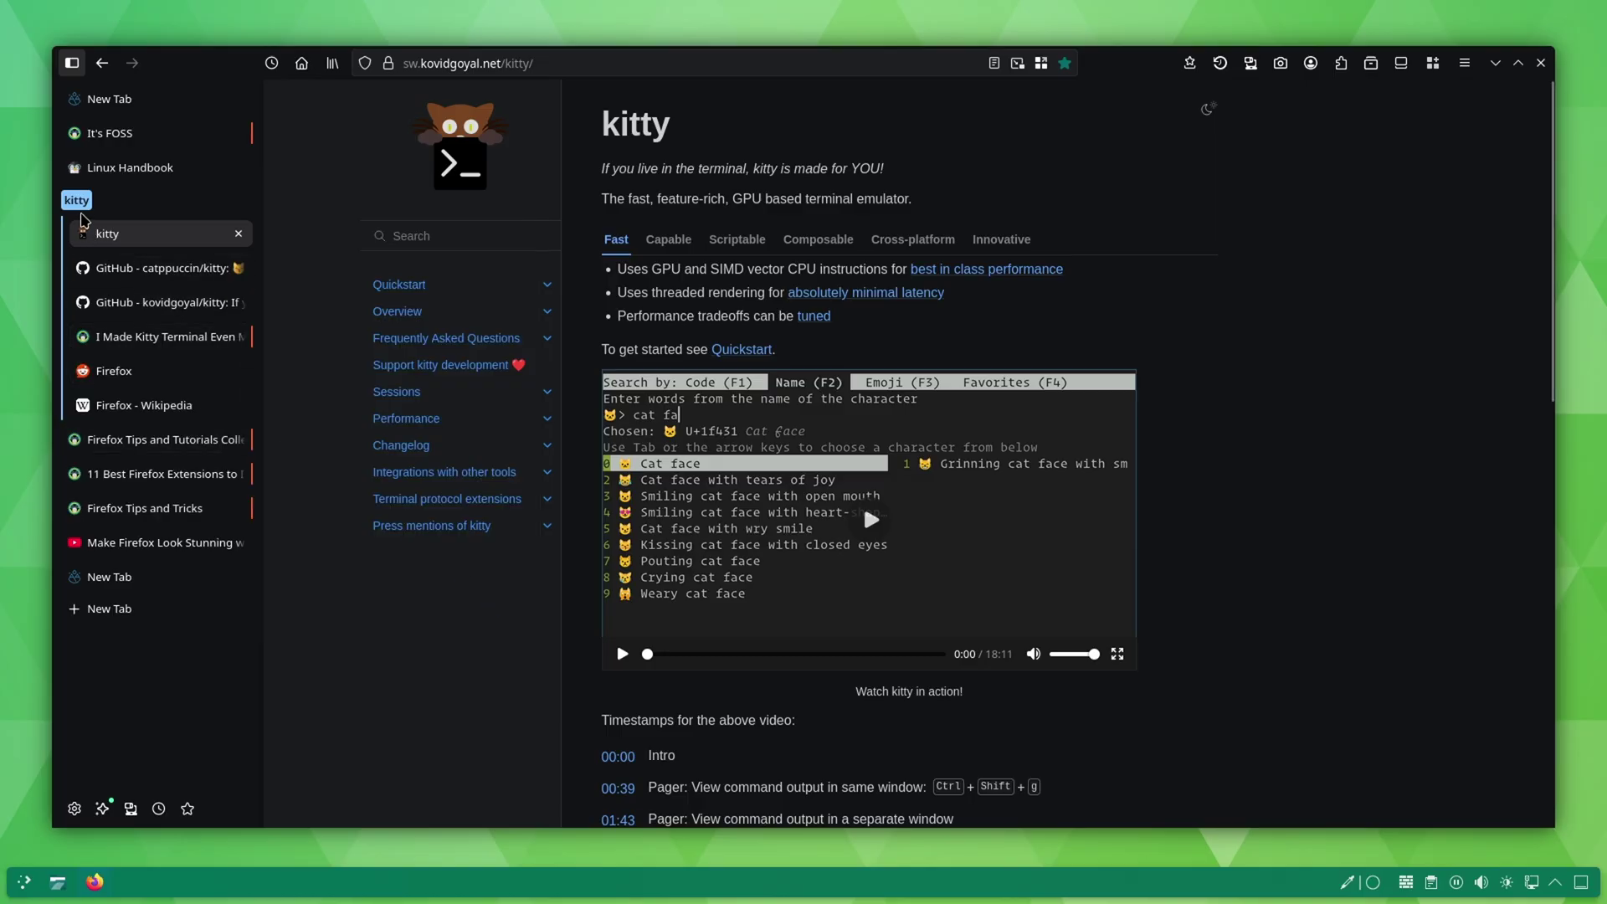
{"action": "left_click", "coordinate": [77, 206]}
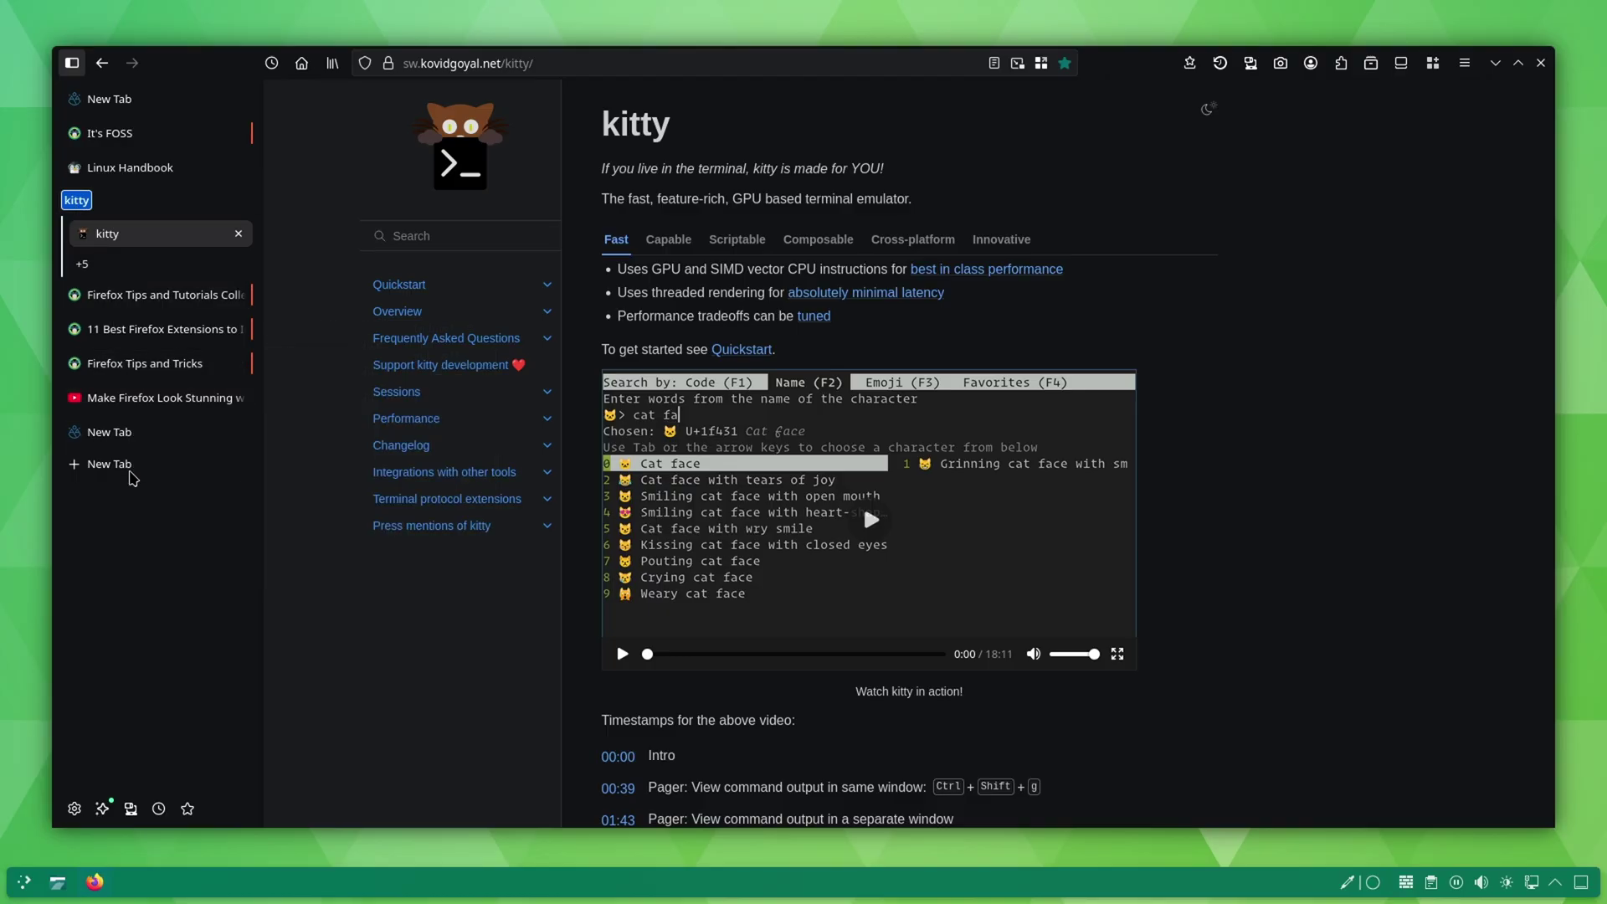
Create a green Firefox Tips group from Firefox Tips and Tricks with suggested tabs
{"action": "left_click", "coordinate": [108, 303]}
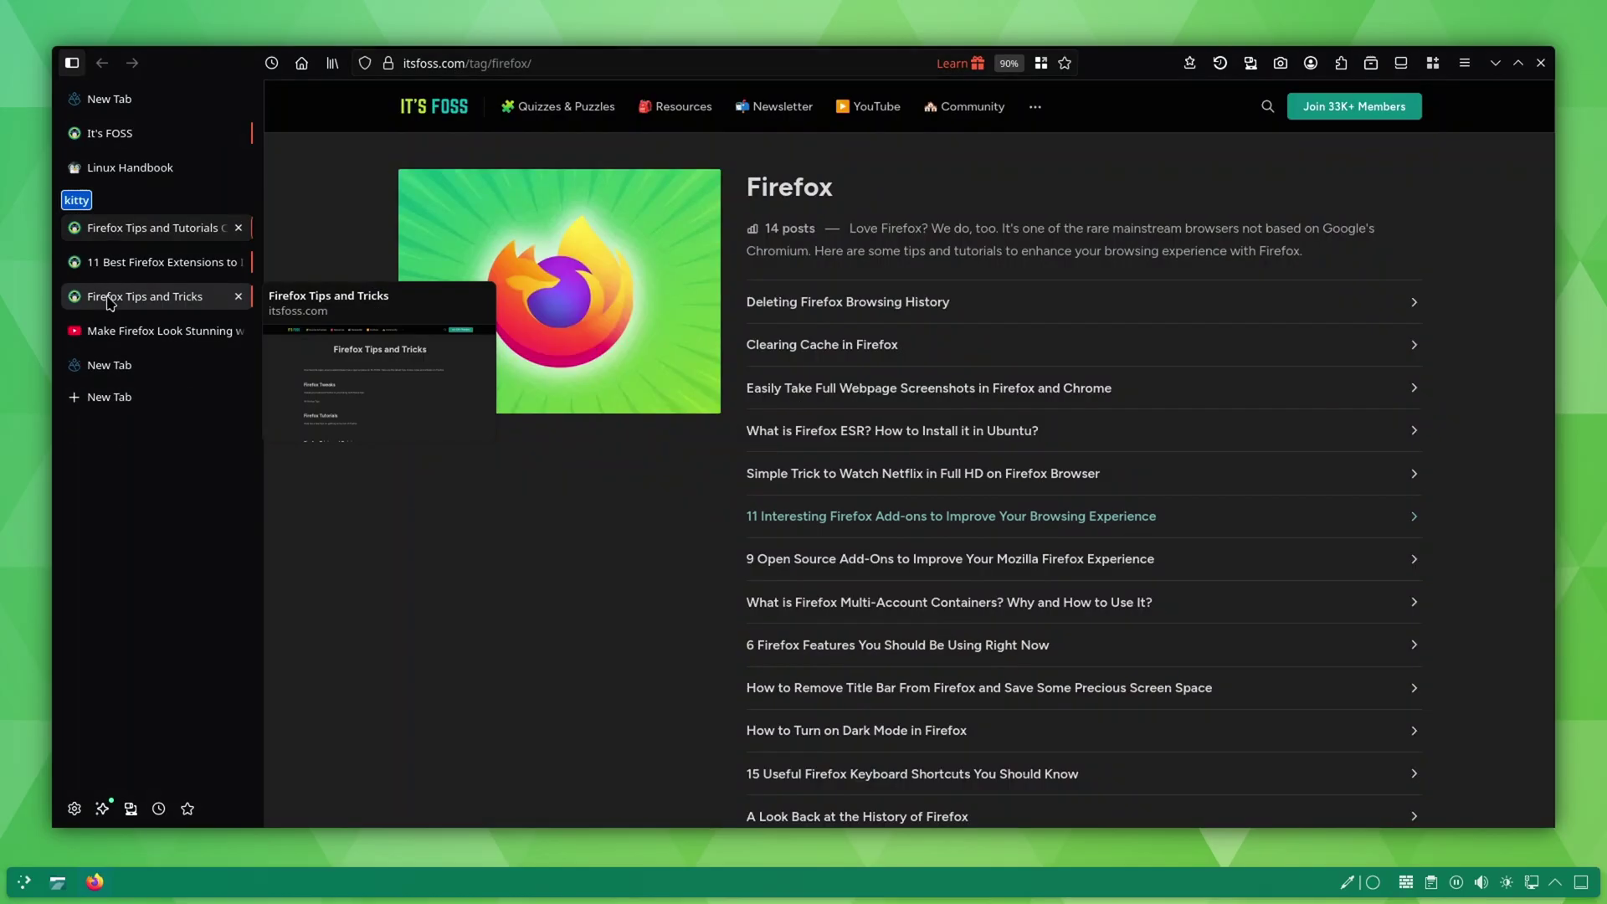
{"action": "right_click", "coordinate": [116, 299]}
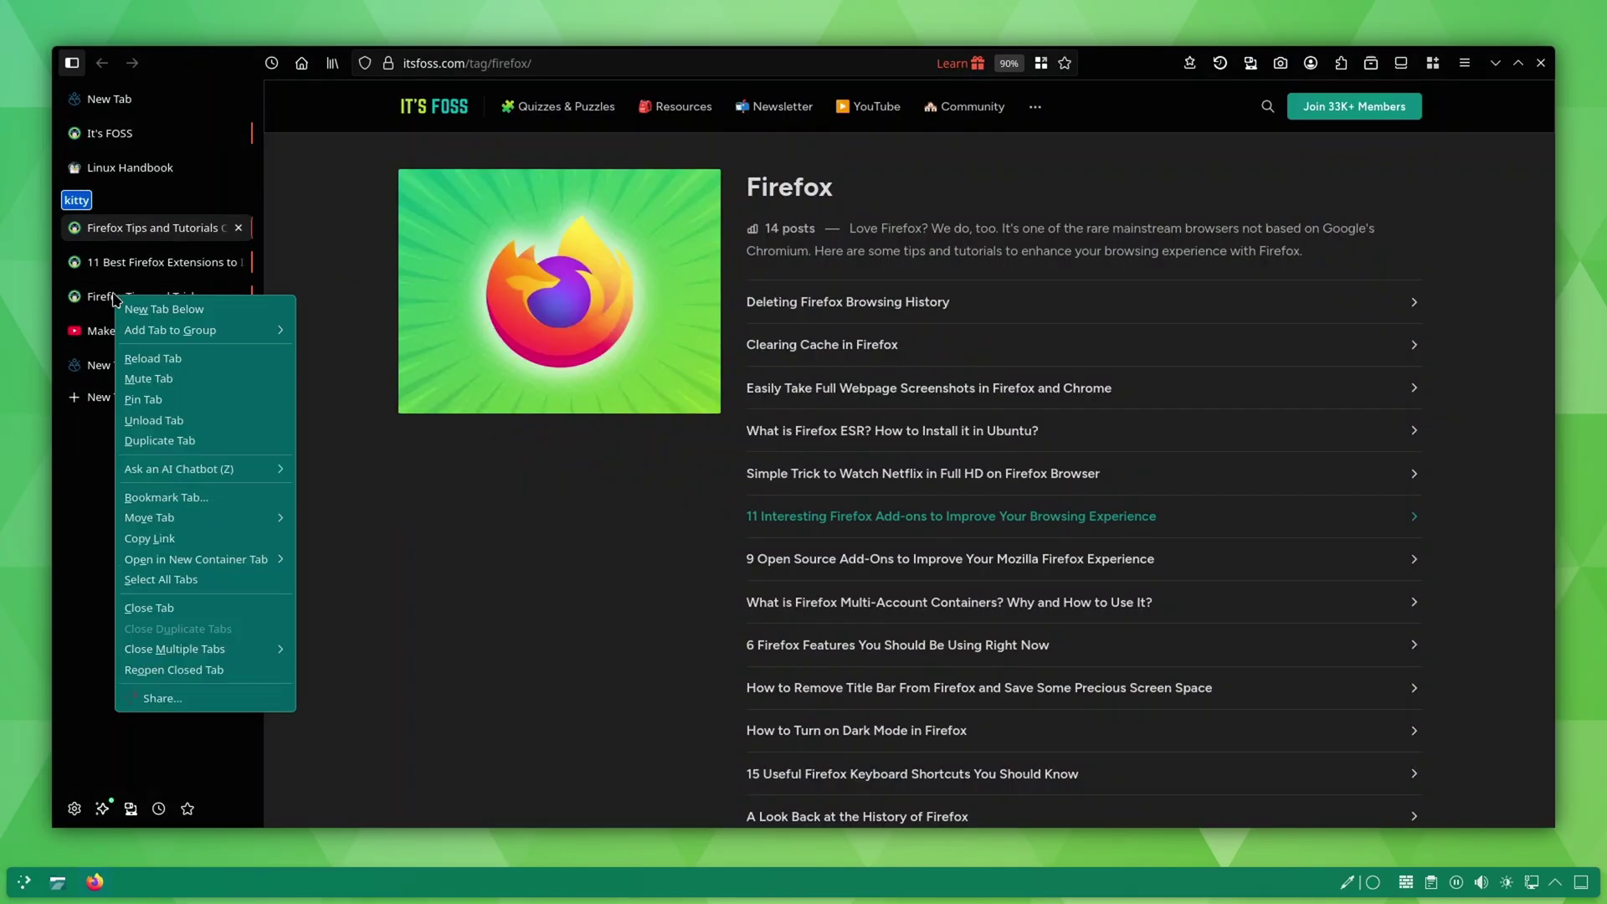
{"action": "mouse_move", "coordinate": [159, 342]}
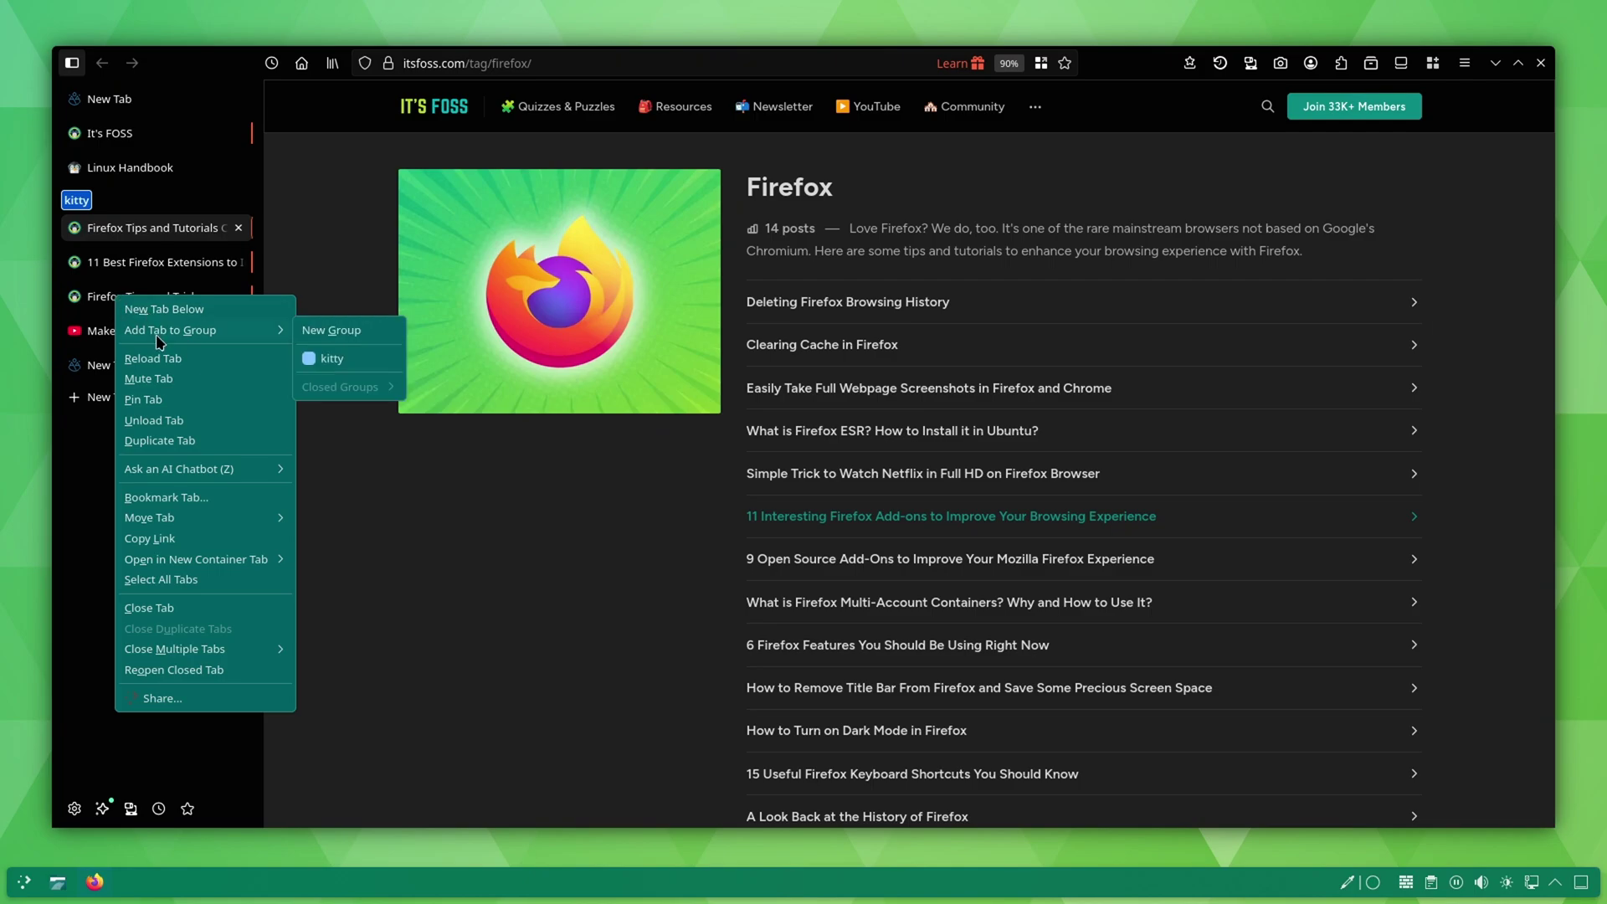
{"action": "left_click", "coordinate": [344, 328]}
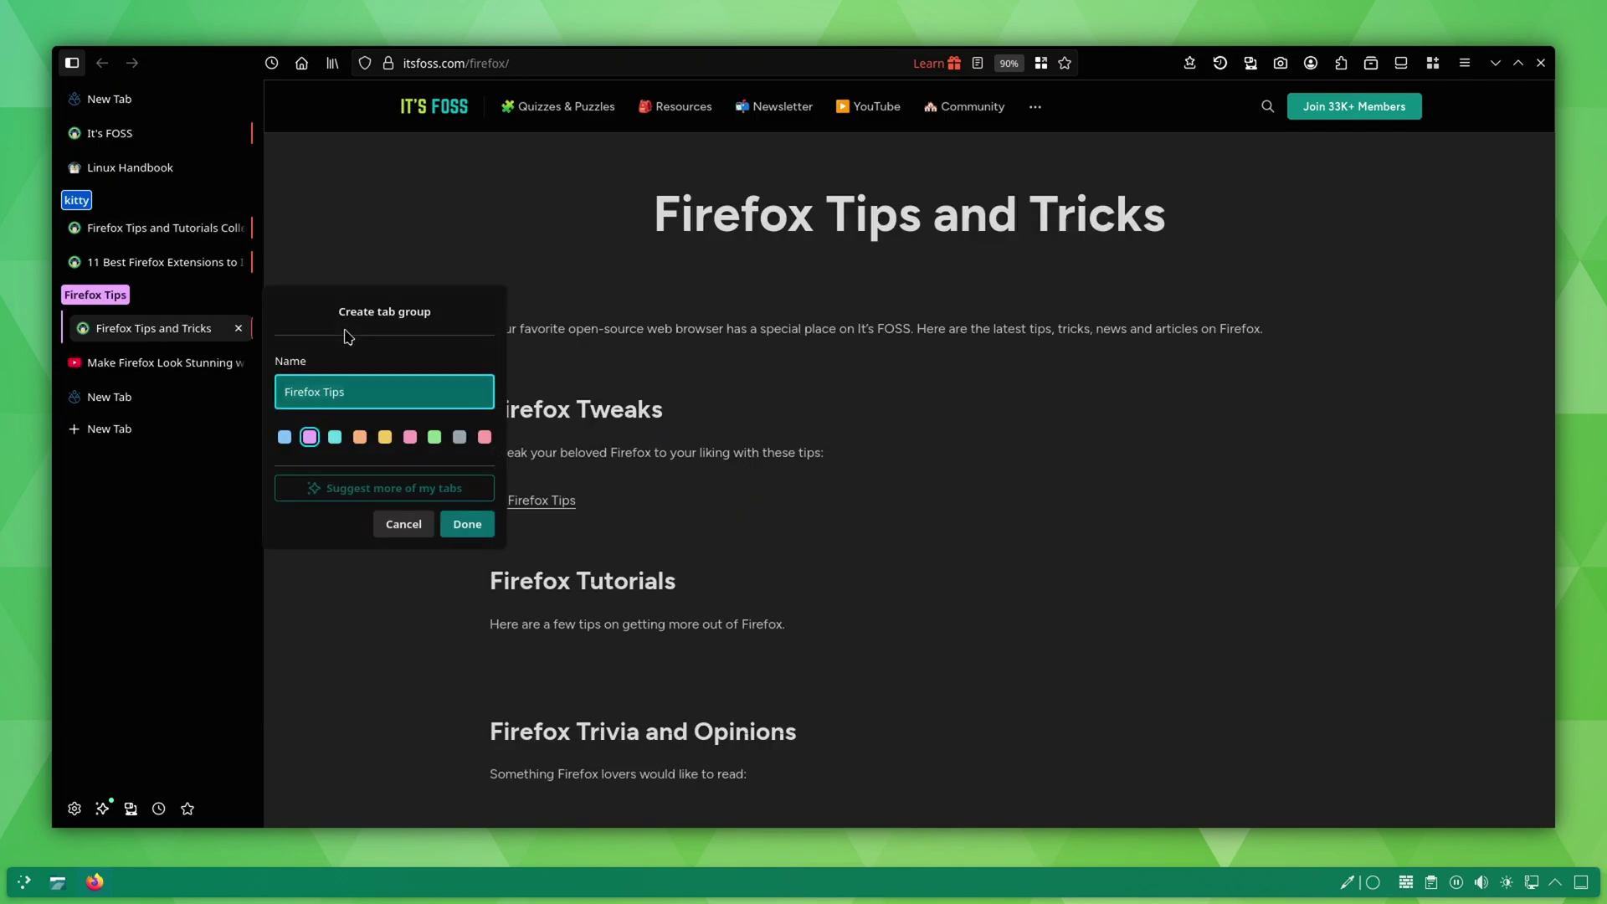
{"action": "left_click", "coordinate": [434, 438]}
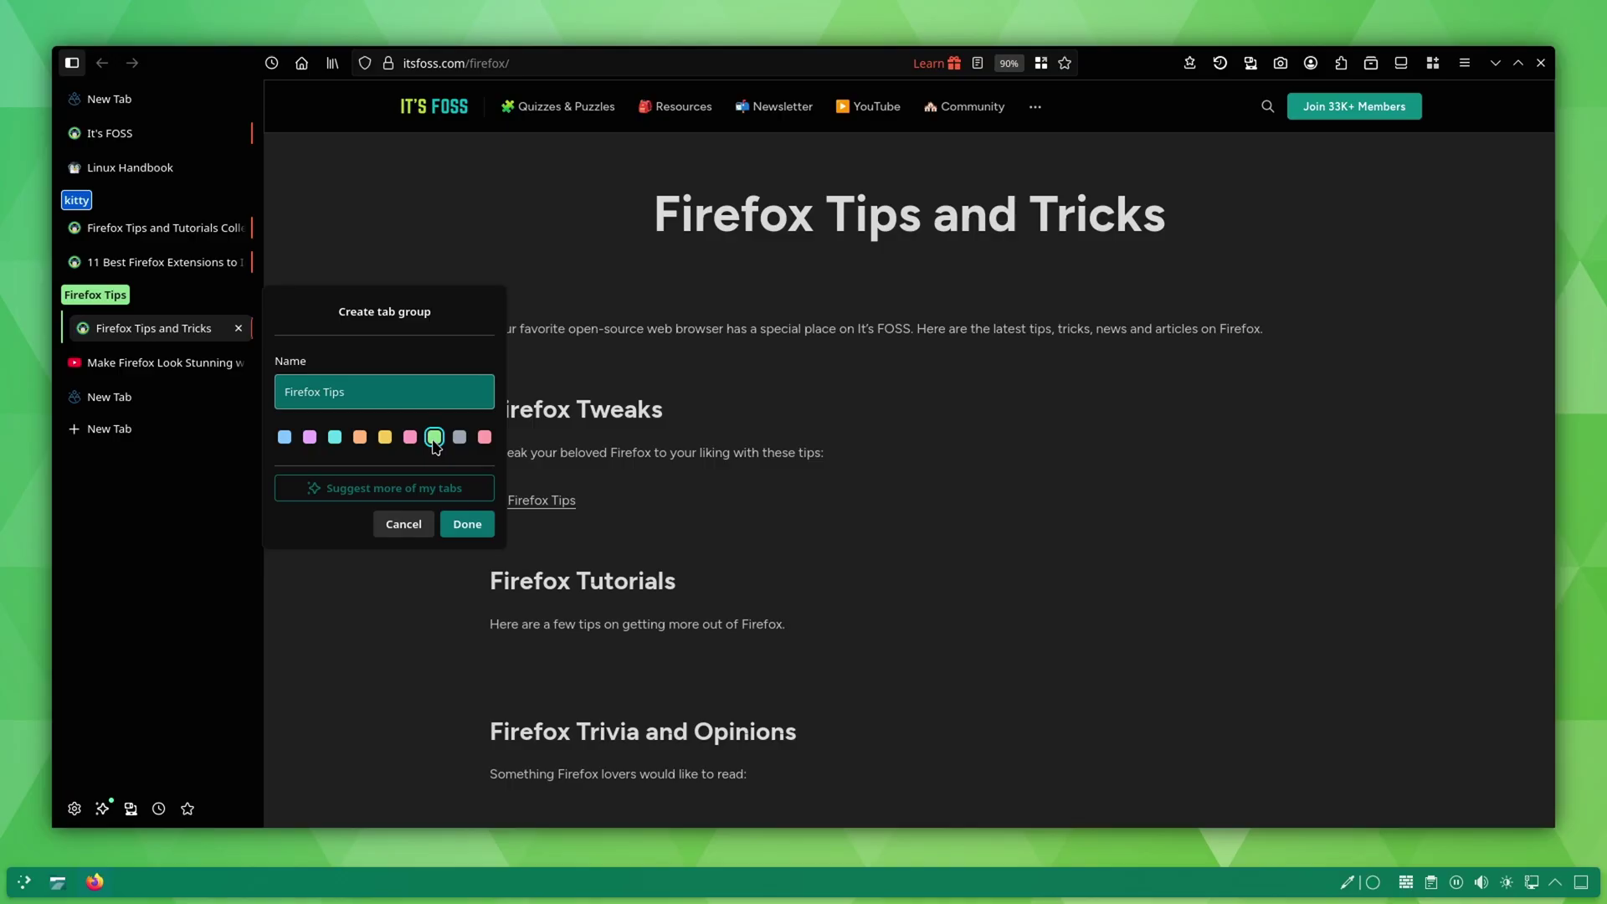
{"action": "left_click", "coordinate": [372, 492]}
{"action": "left_click", "coordinate": [495, 620]}
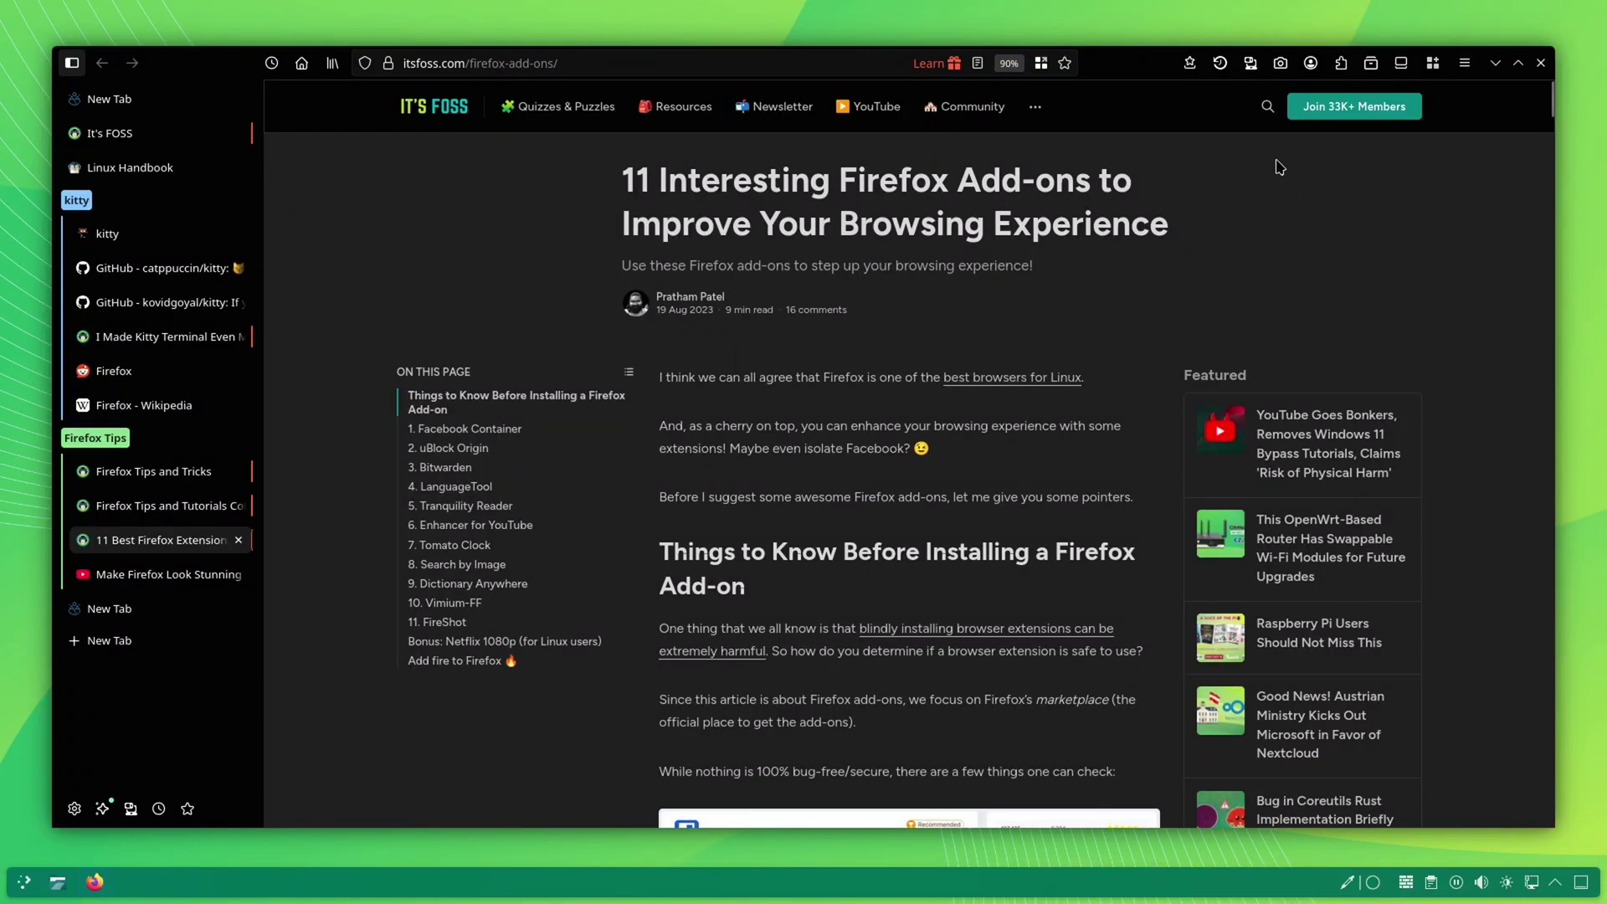
Use the List all tabs panel to jump to the Firefox Tips group, then the kitty group
{"action": "left_click", "coordinate": [1400, 67]}
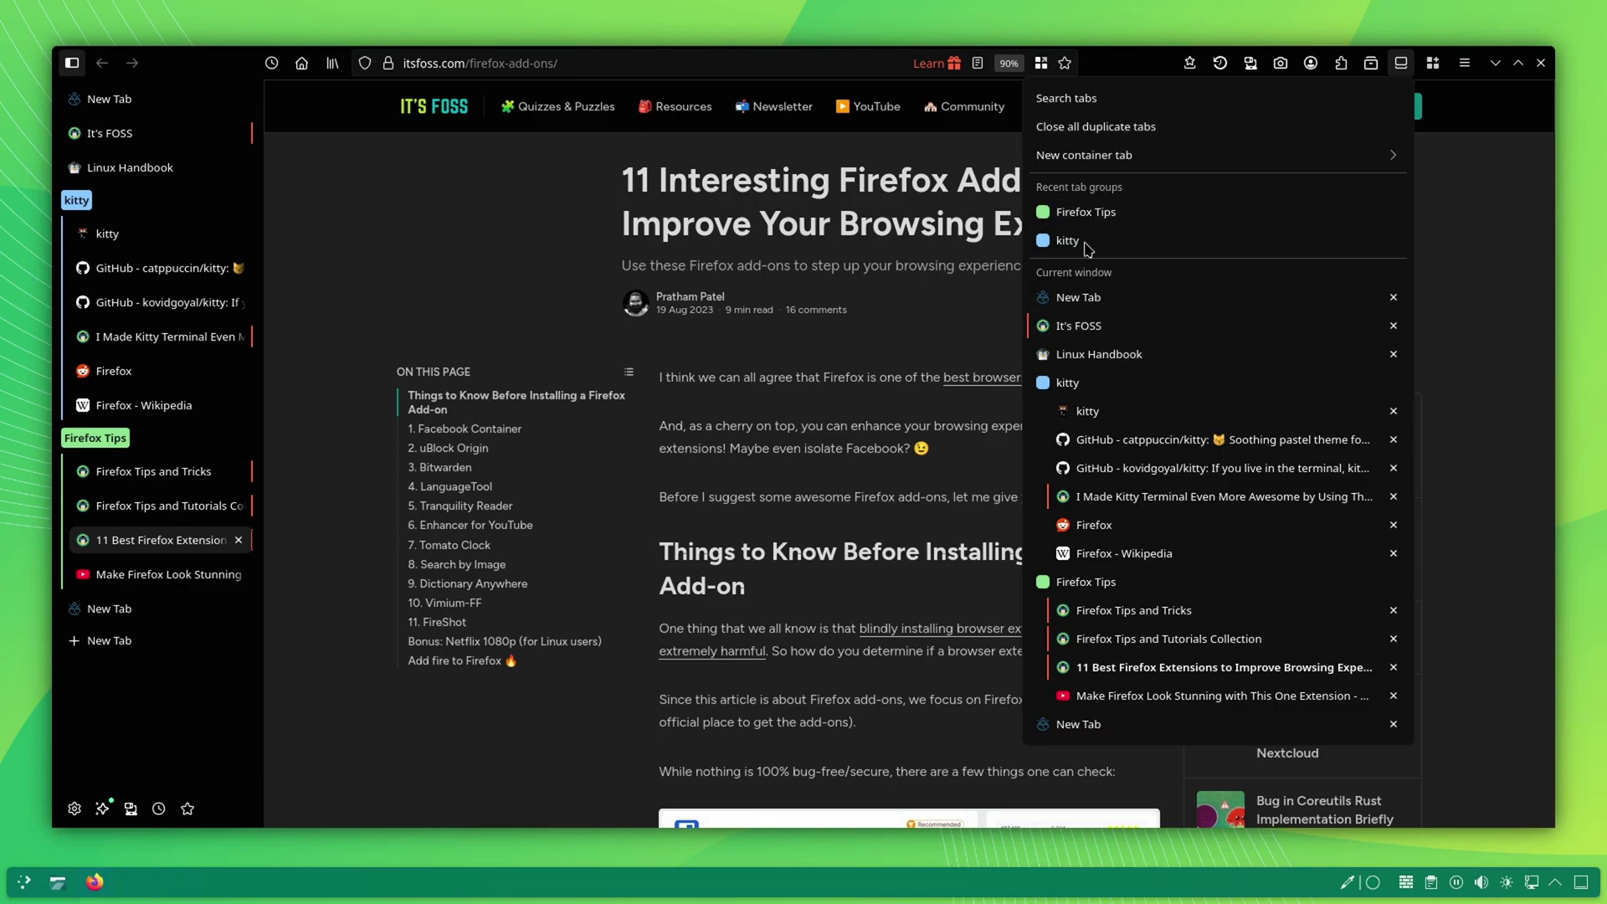
{"action": "left_click", "coordinate": [1091, 215]}
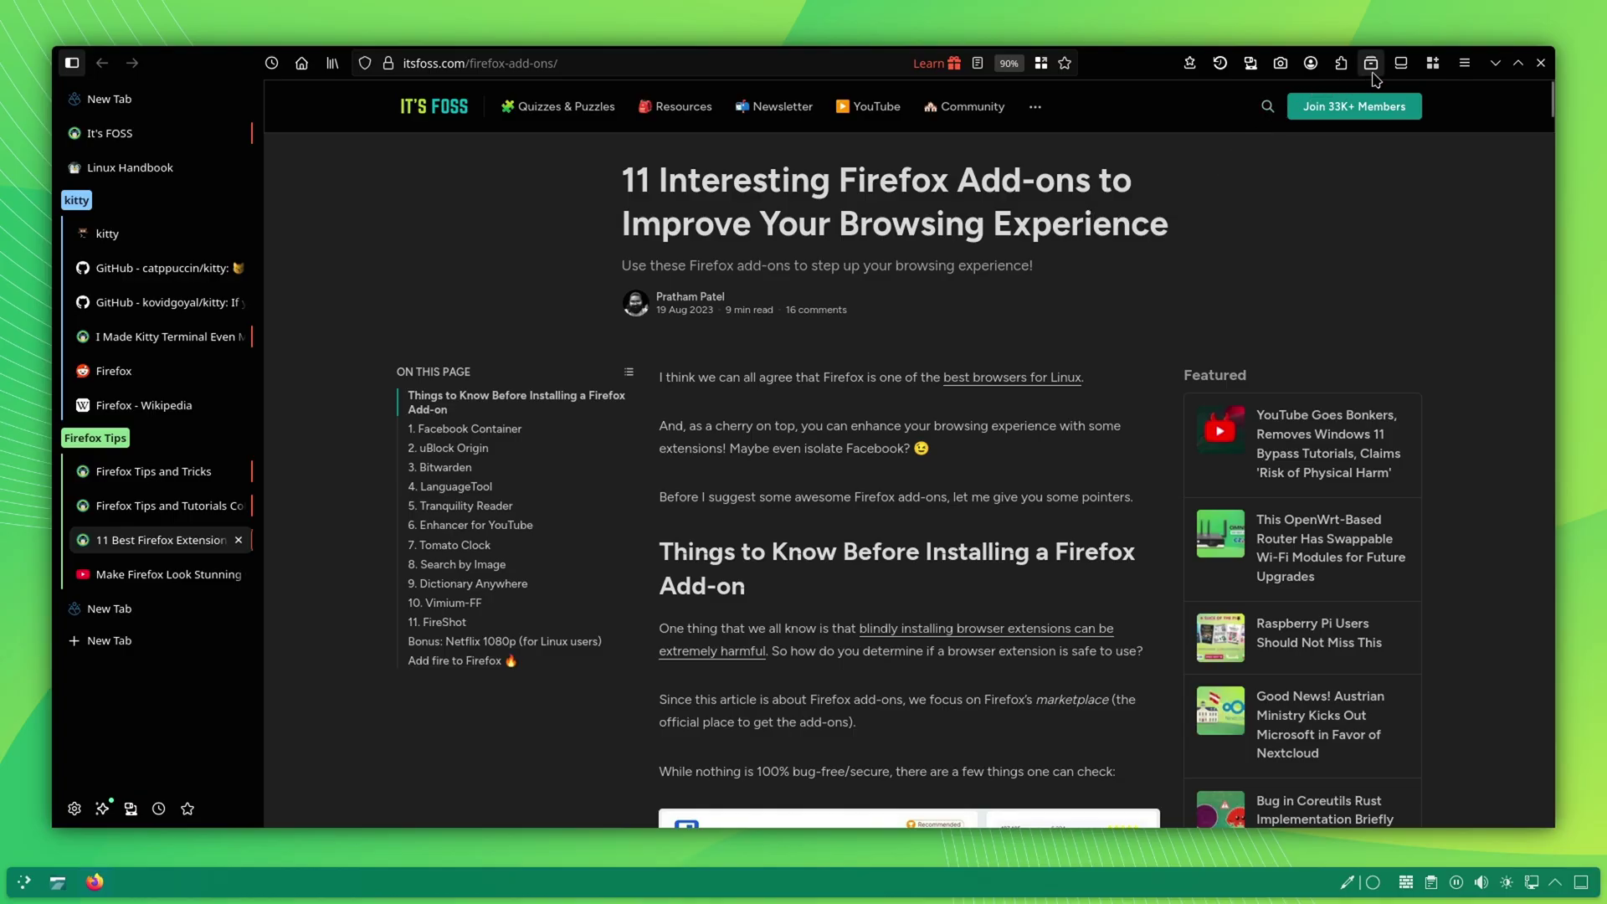
{"action": "left_click", "coordinate": [1400, 62]}
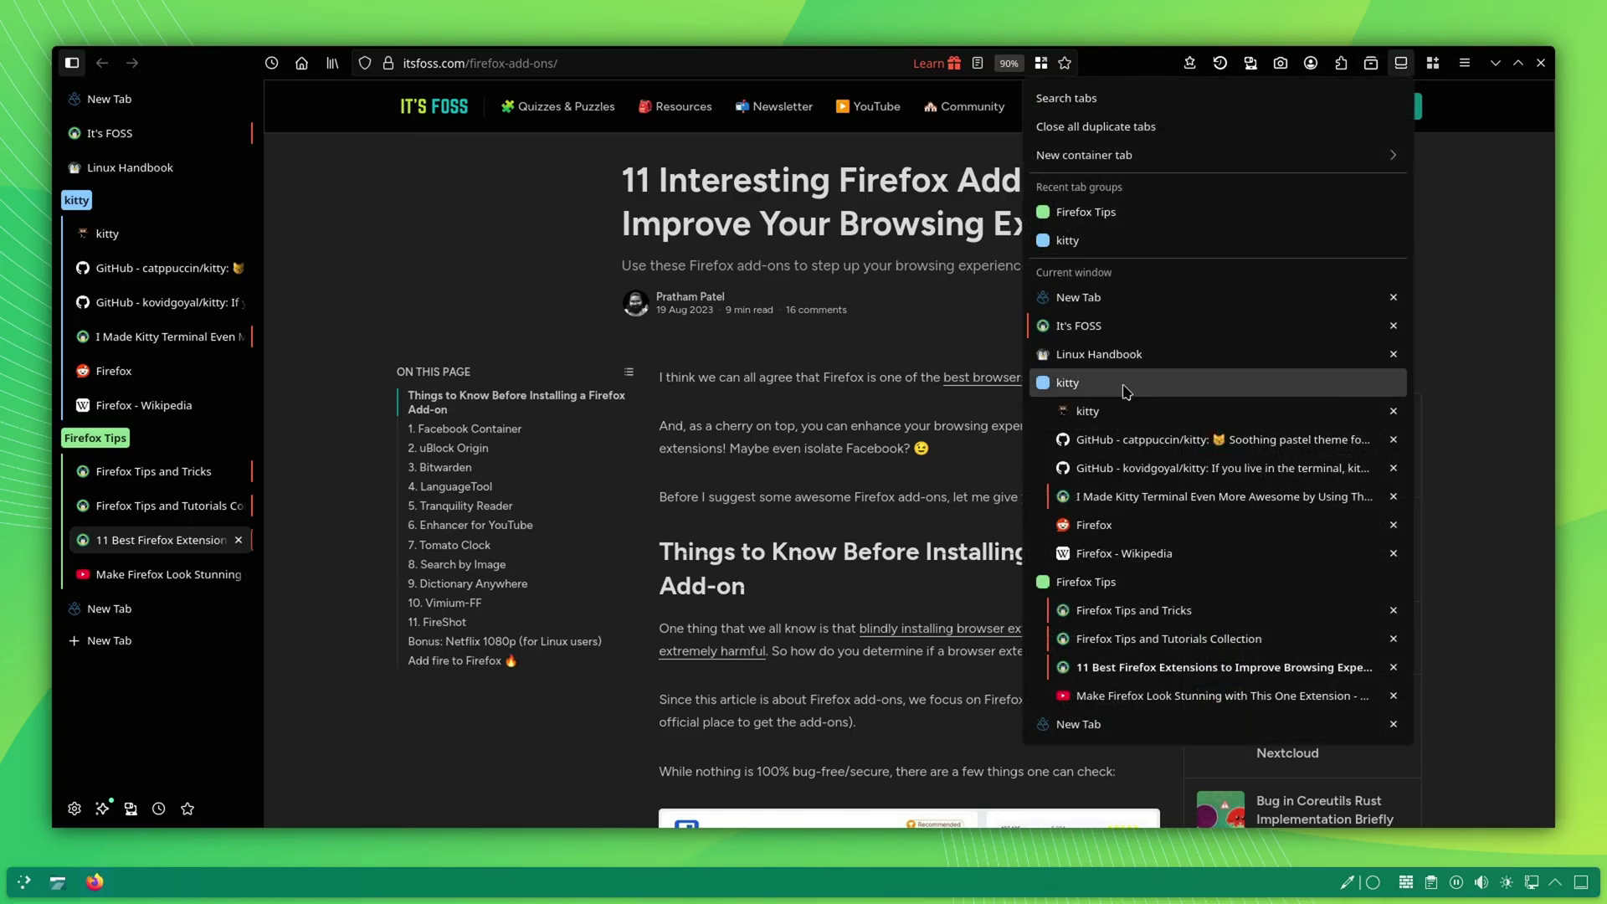
{"action": "left_click", "coordinate": [1088, 411]}
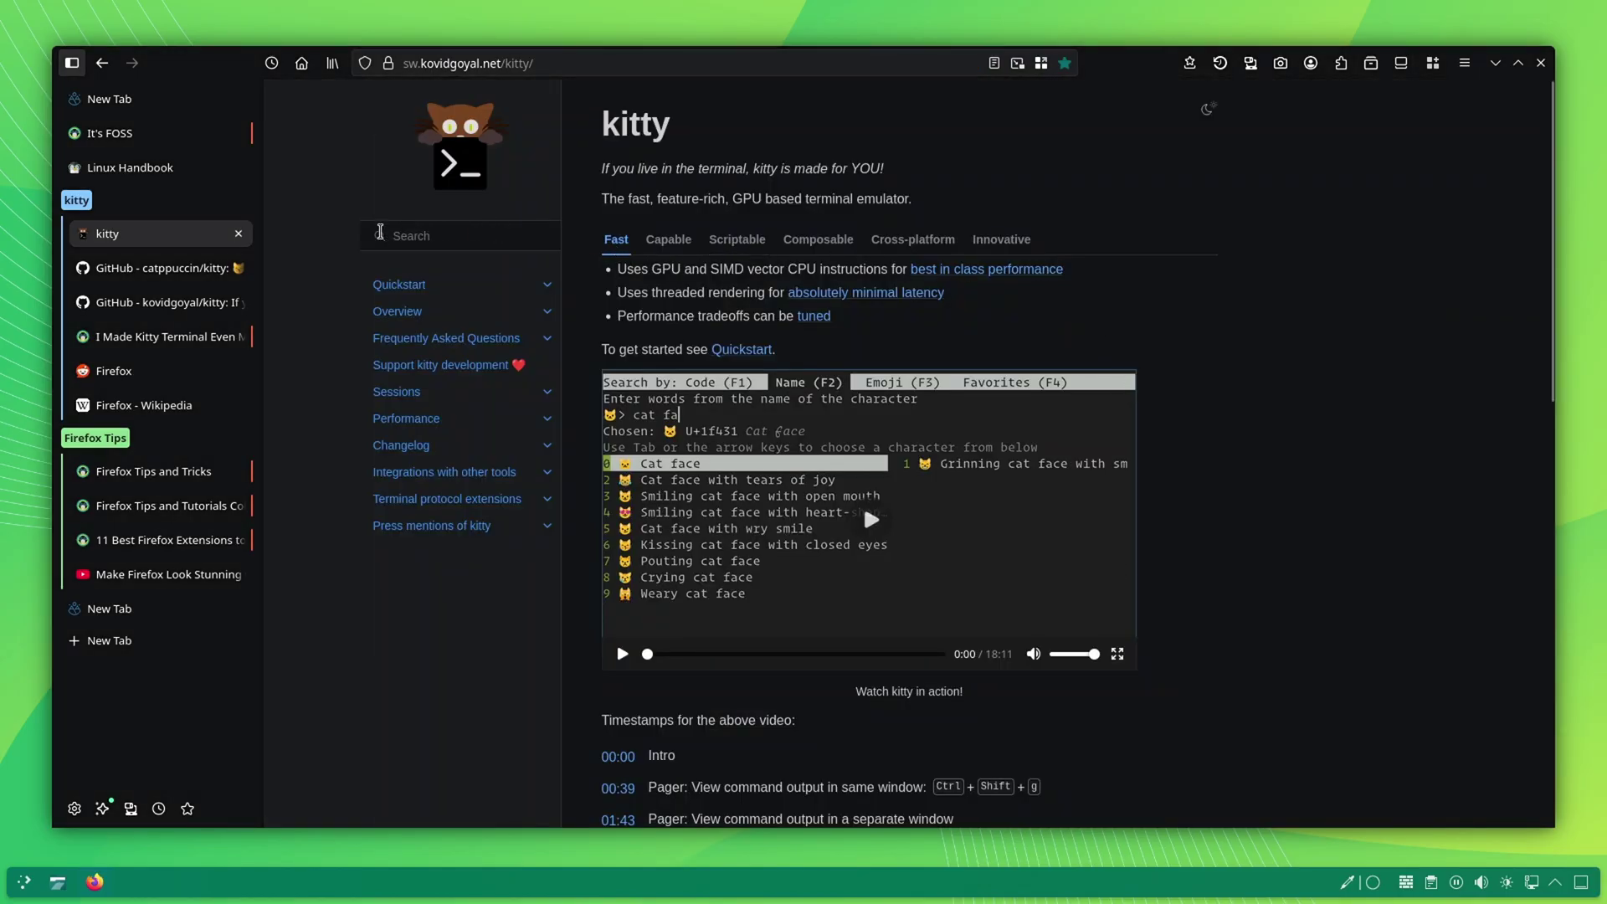